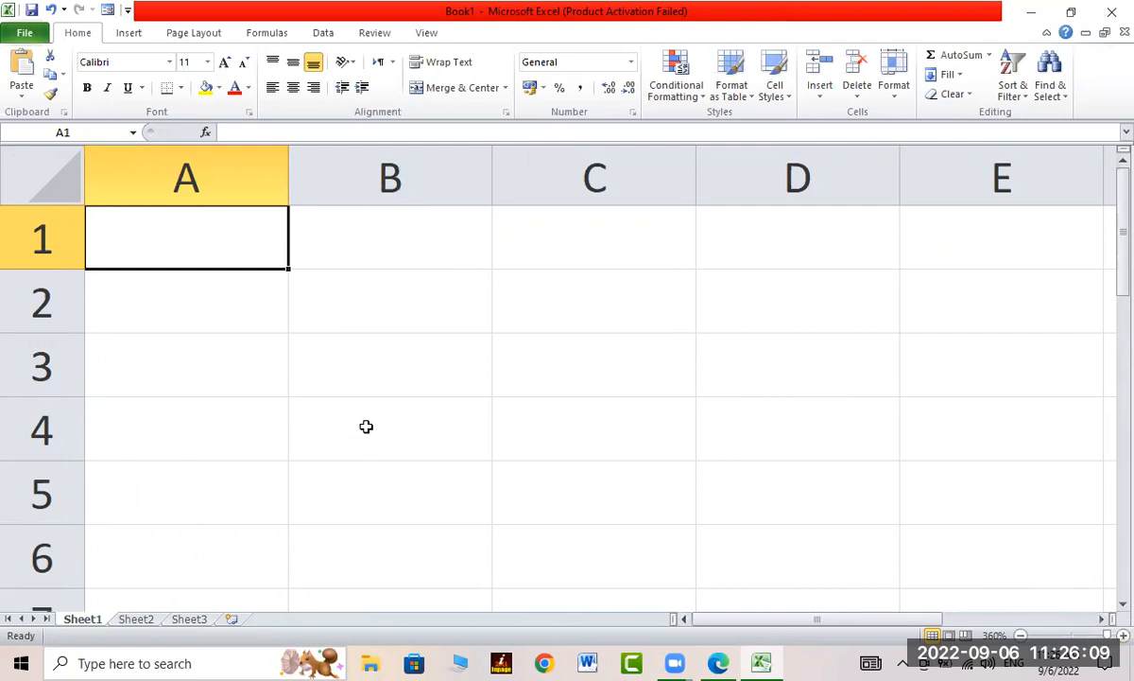
Step: Enter 900 in cell B4 and 5 in cell C4
left_click(220, 309)
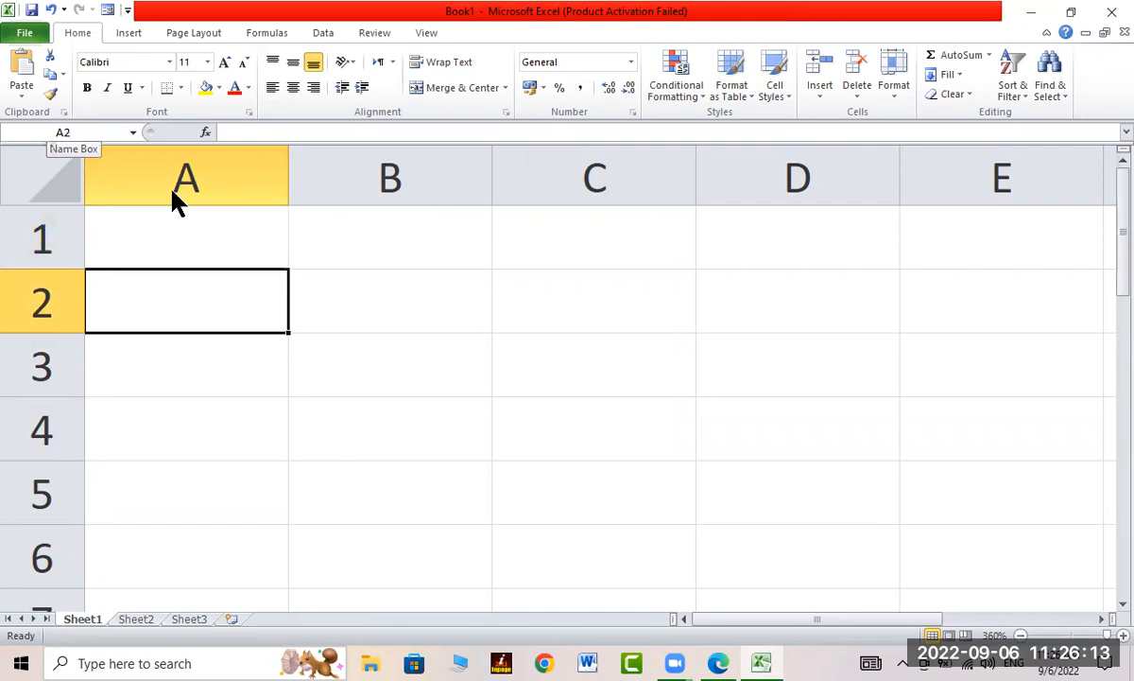
left_click(380, 309)
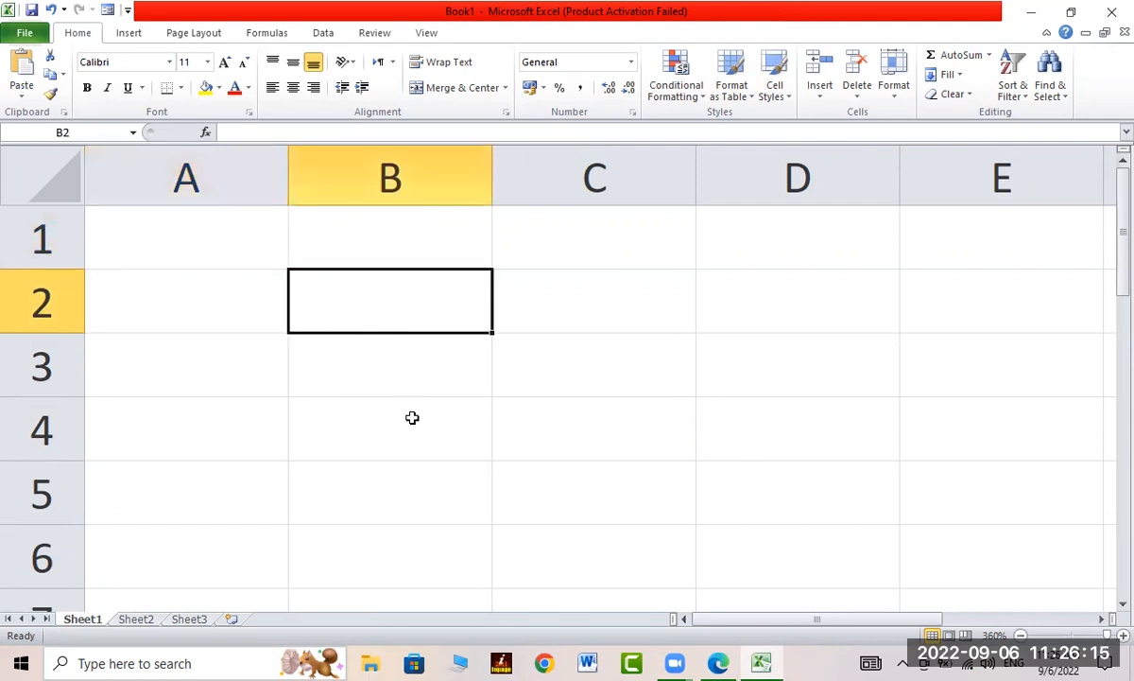
left_click(389, 437)
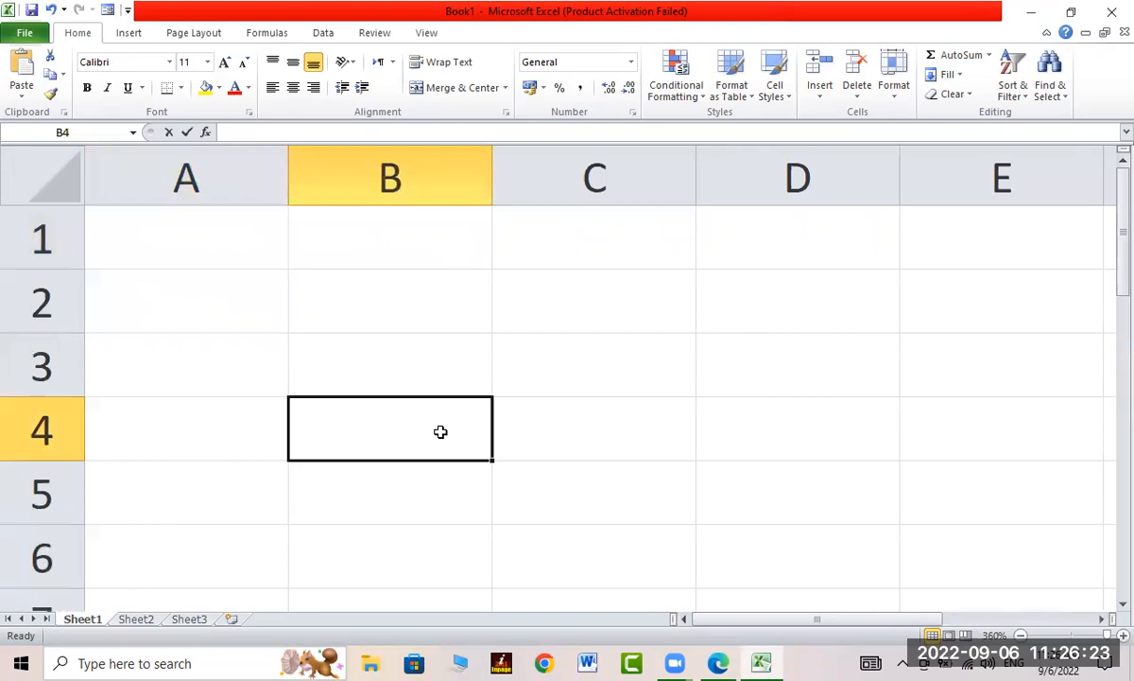
type("900")
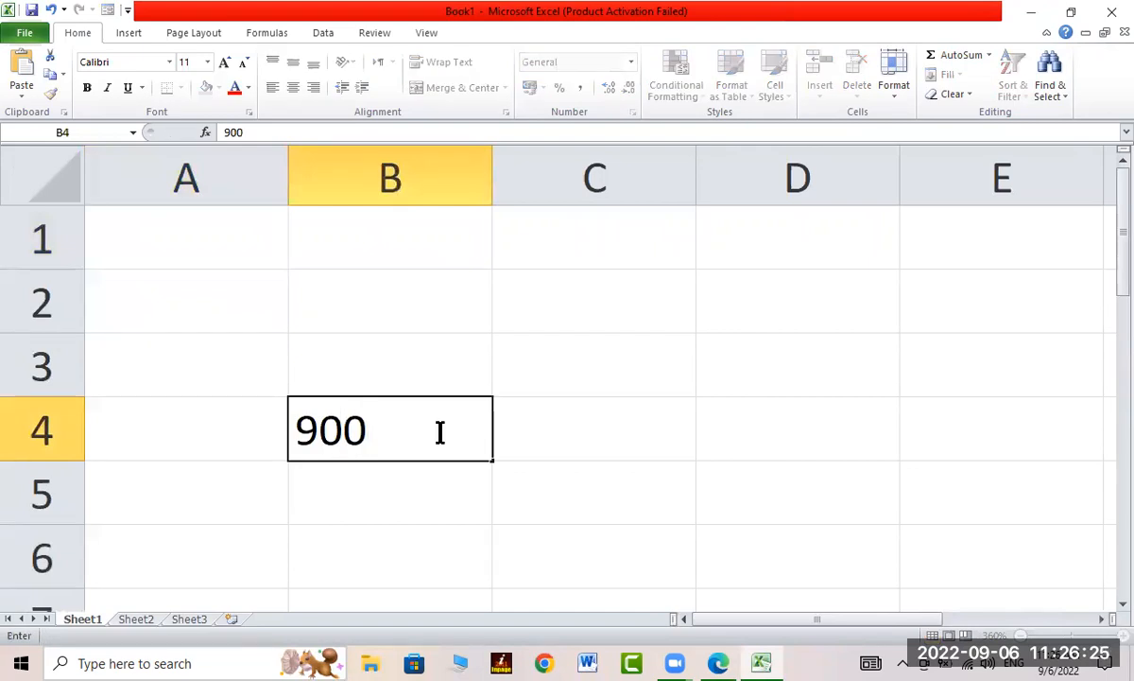
key("Tab")
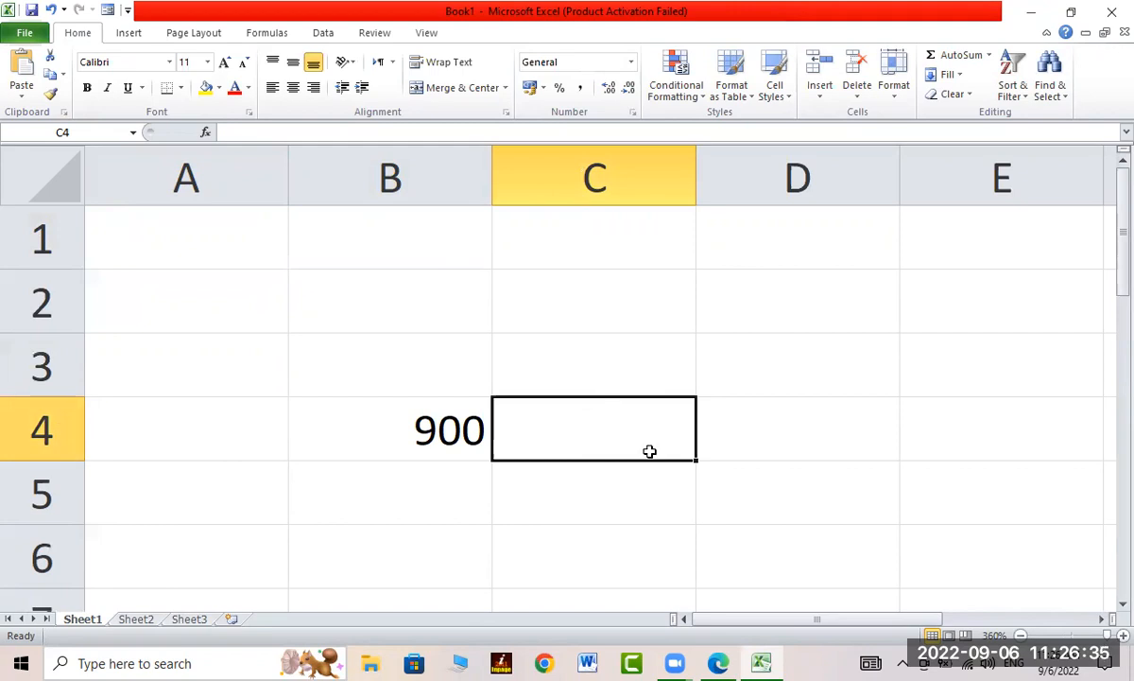
type("5")
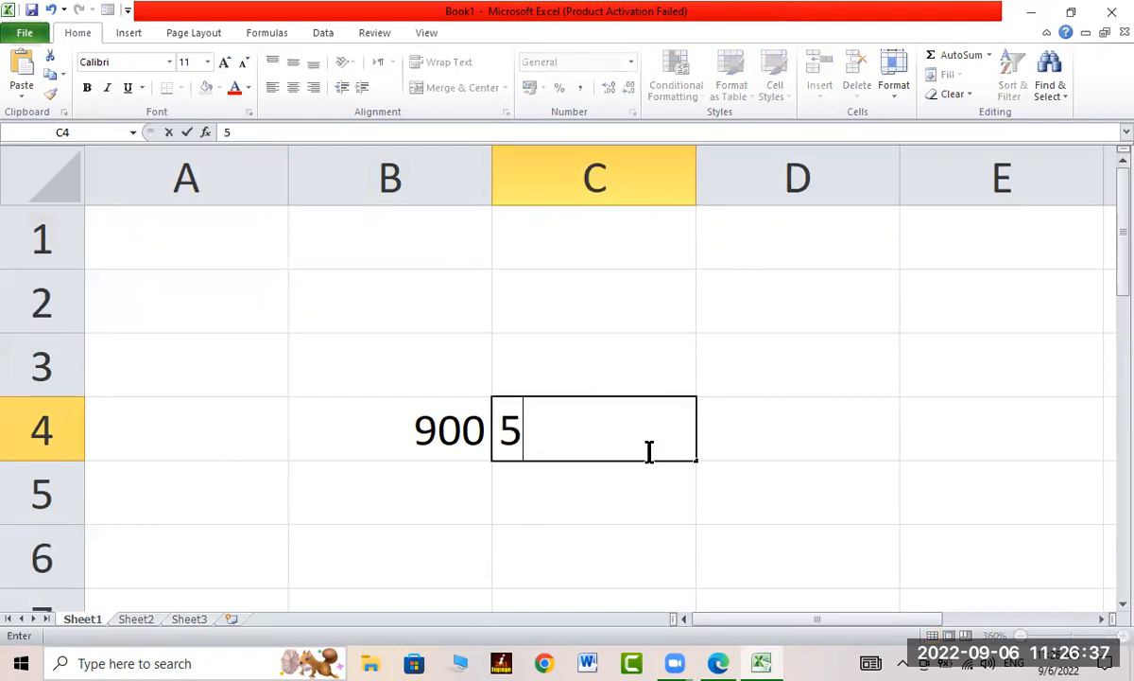
key("Tab")
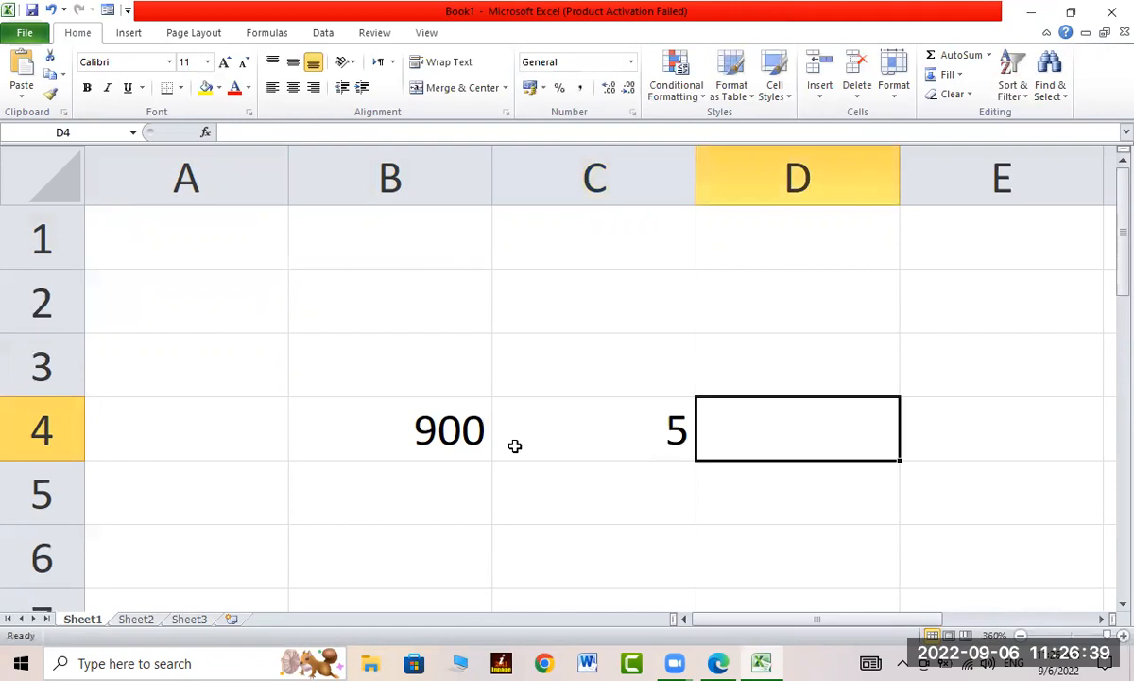
Step: Multiply the two values of row 4 in cell D4 with the formula =B4*C4
left_click(548, 435)
left_click(455, 445)
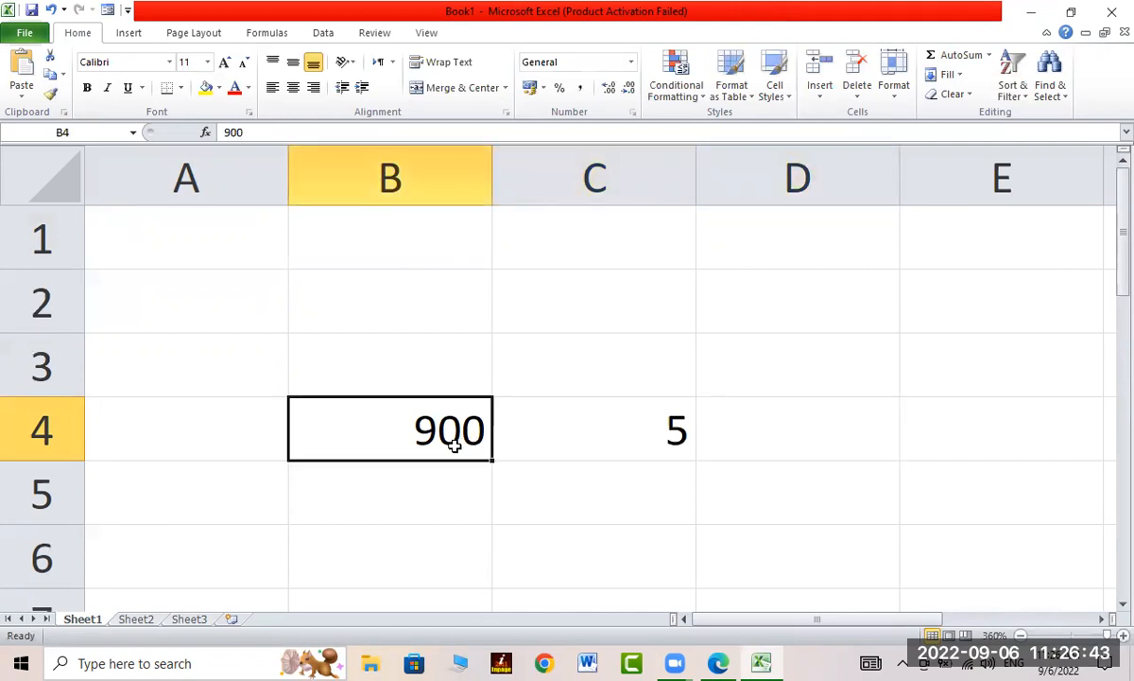
left_click(785, 416)
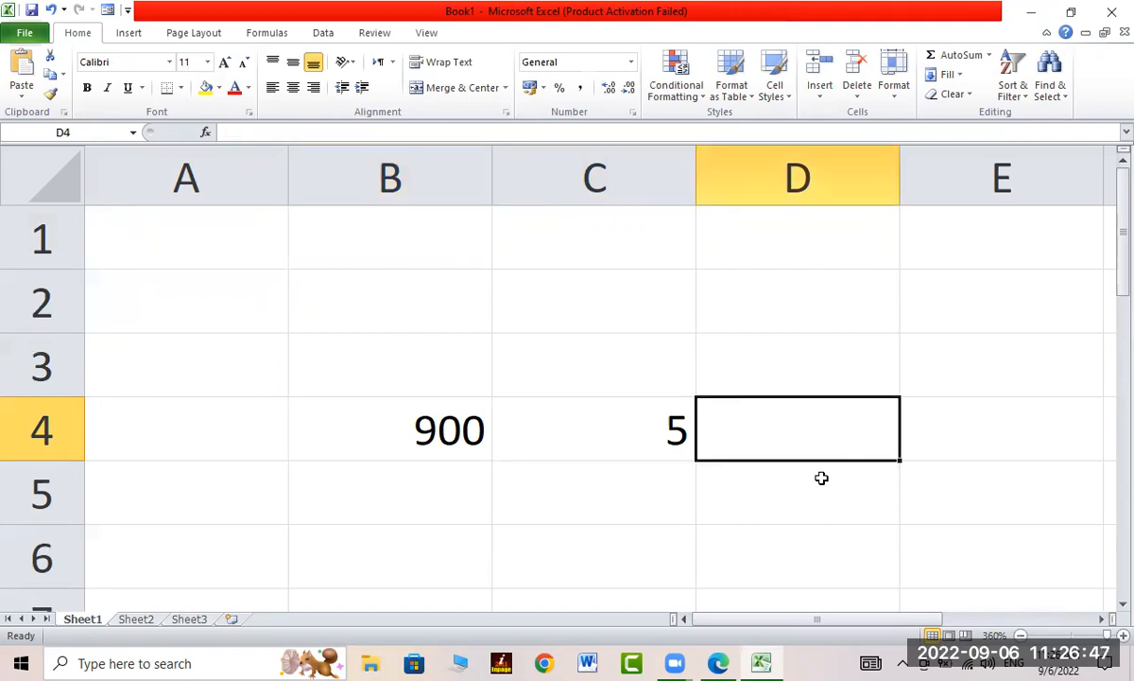
type("=")
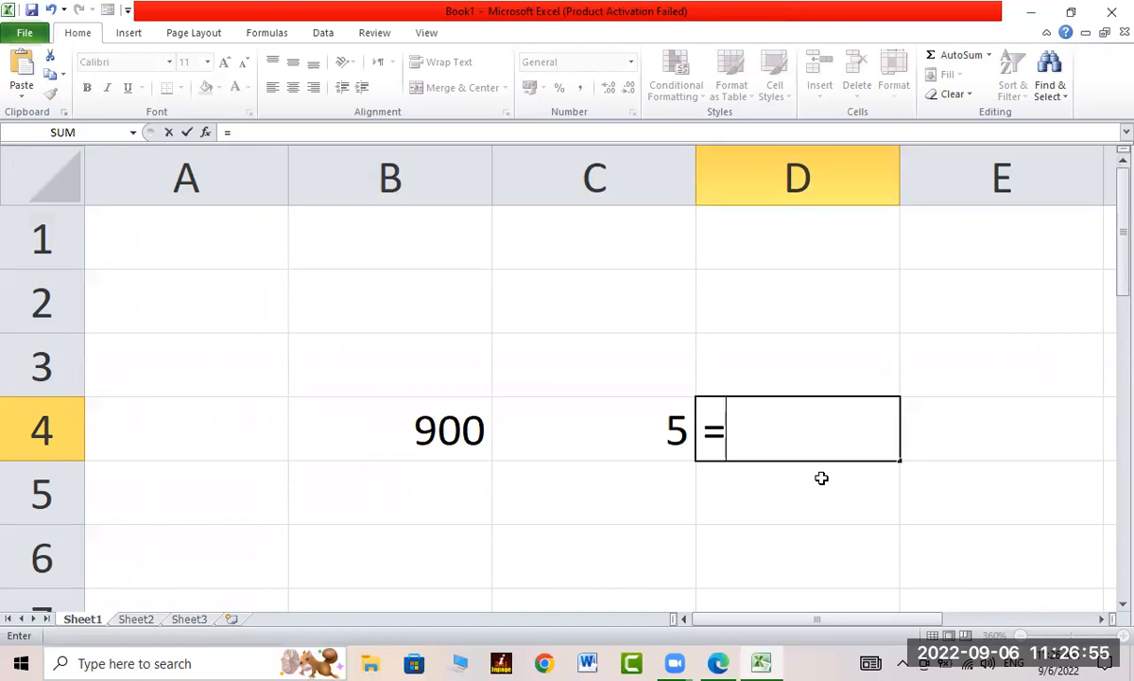
left_click(402, 426)
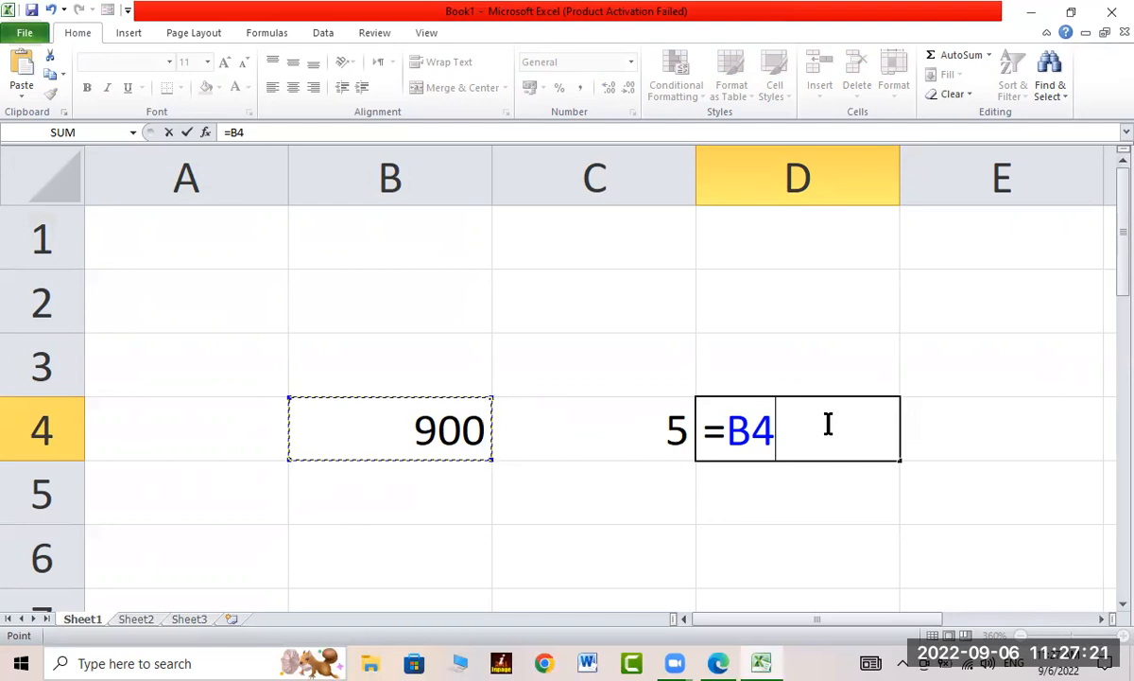
type("*")
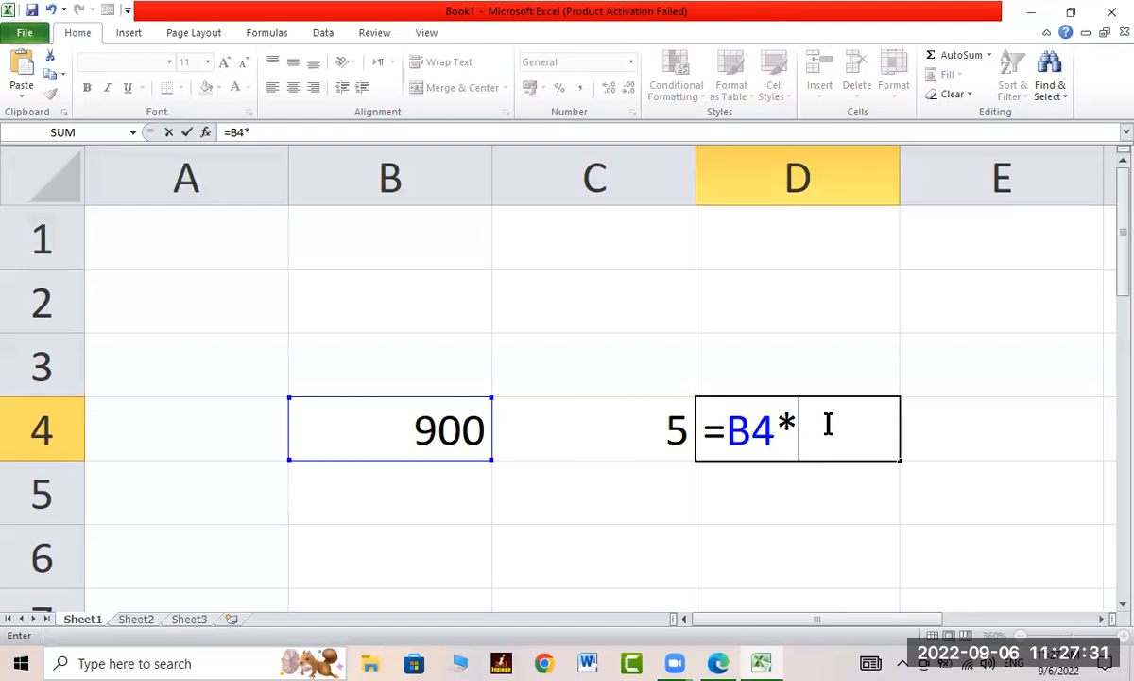
left_click(596, 442)
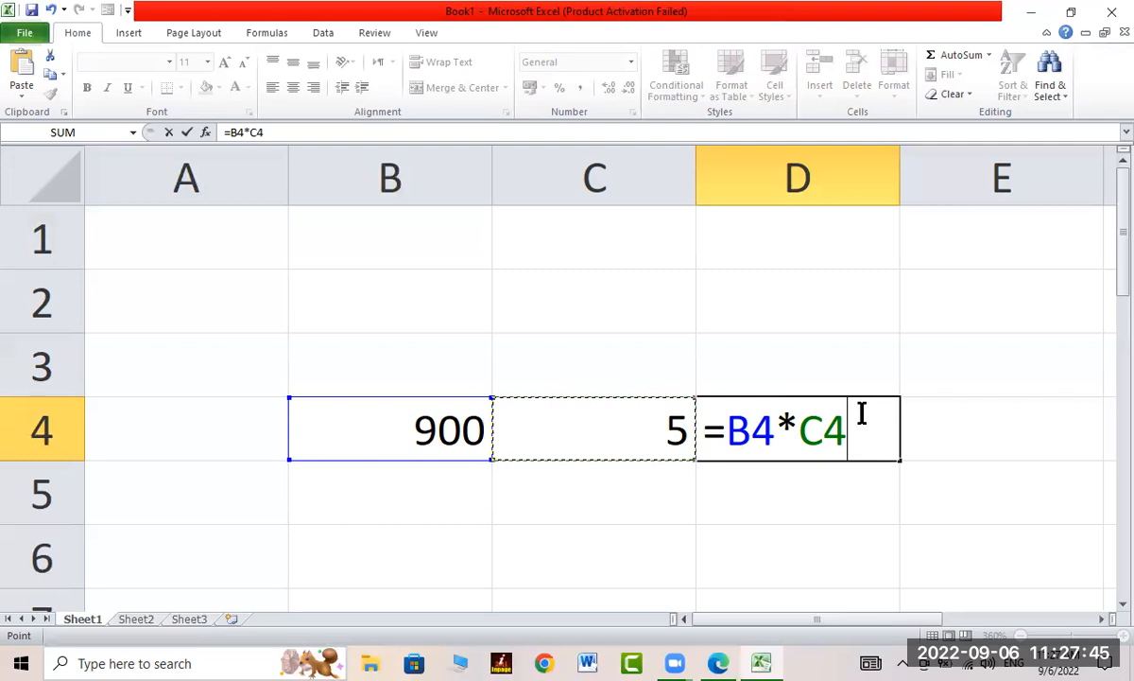
key("Return")
key("Return")
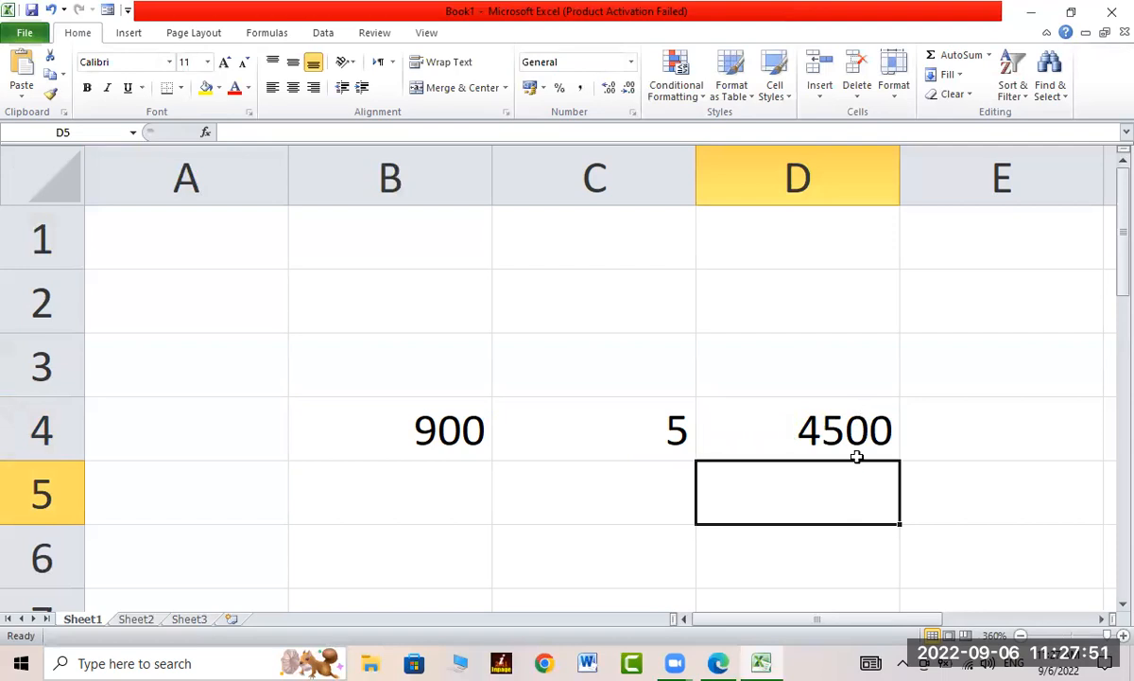
Step: Enter 50 in cell B5 and 10 in cell C5
scroll(848, 416, "down", 1)
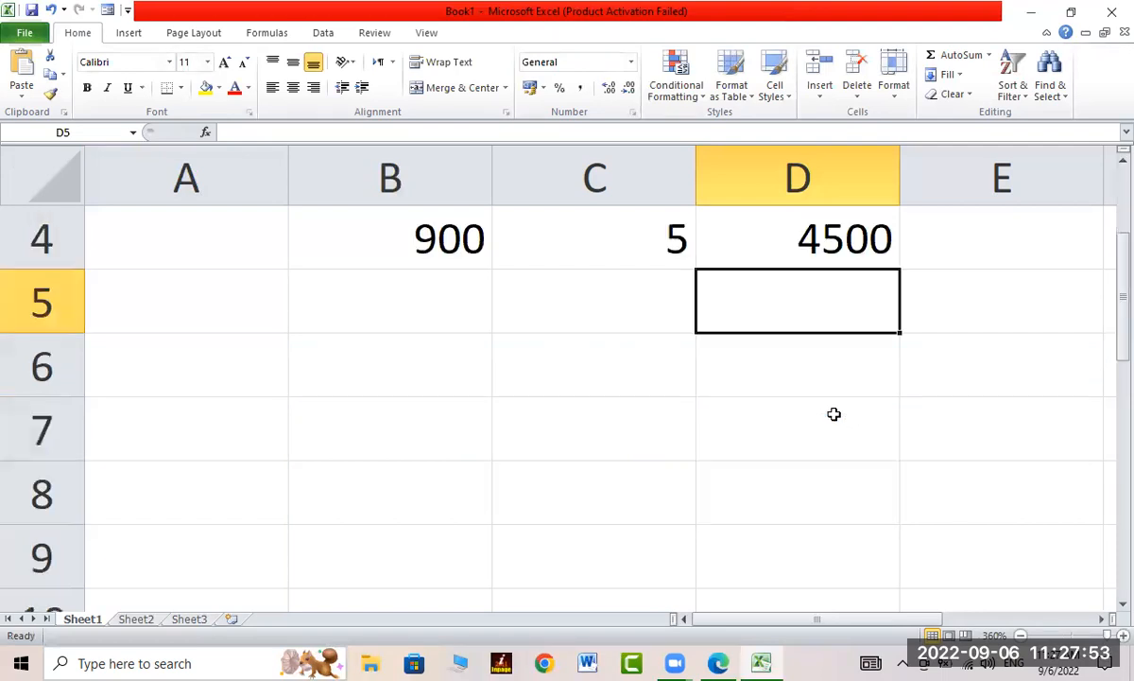
left_click(383, 287)
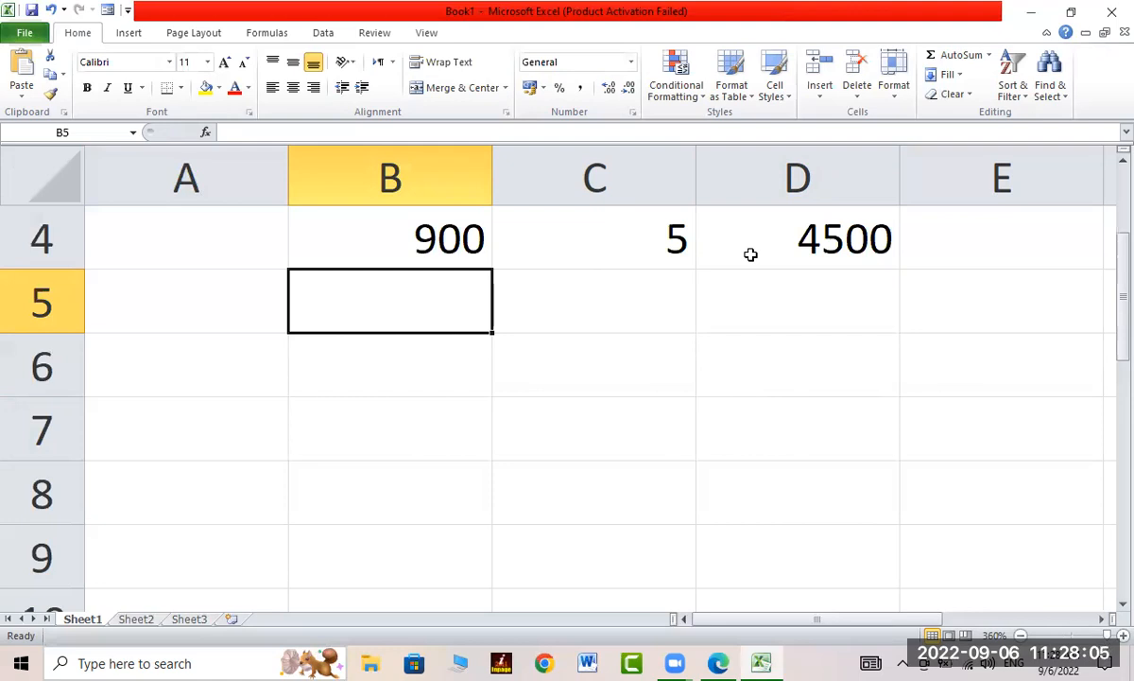
type("50")
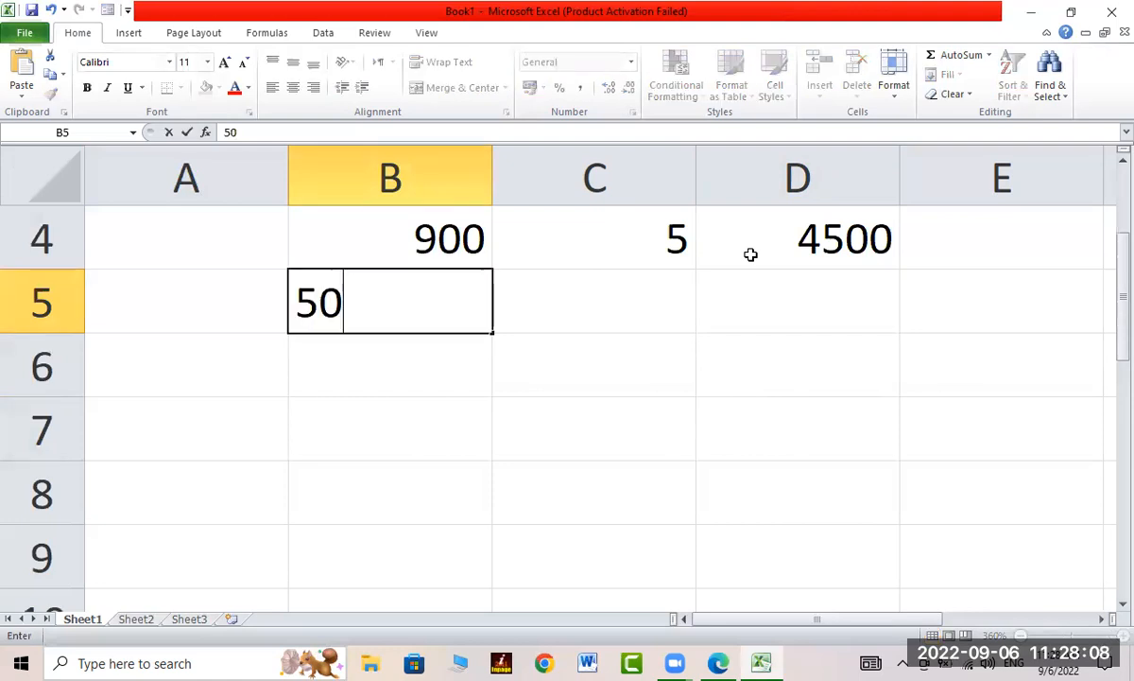
key("Tab")
type("10")
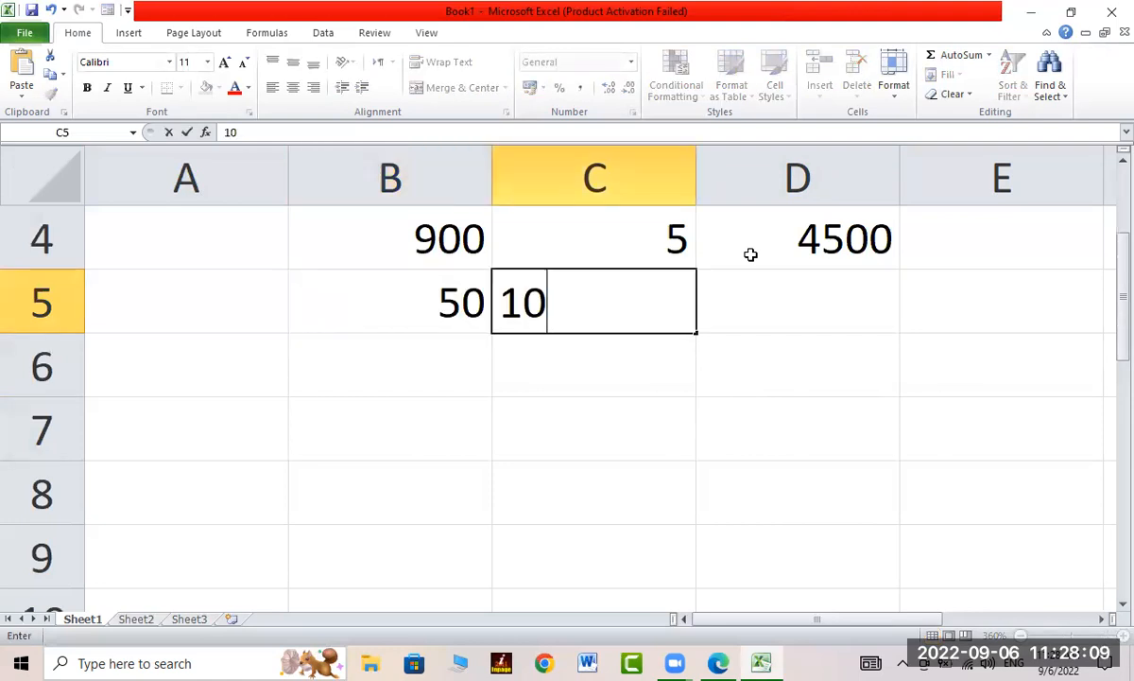
key("Tab")
Step: Subtract the second value of row 5 from the first in cell D5 with the formula =B5-C5
type("=")
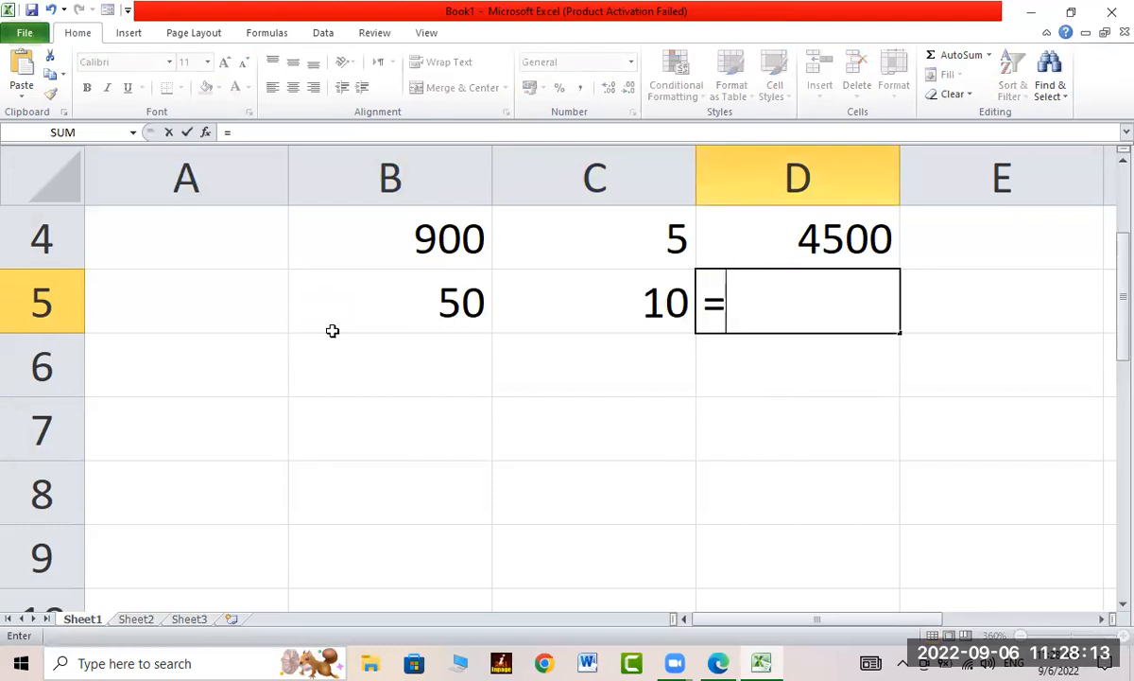
left_click(436, 299)
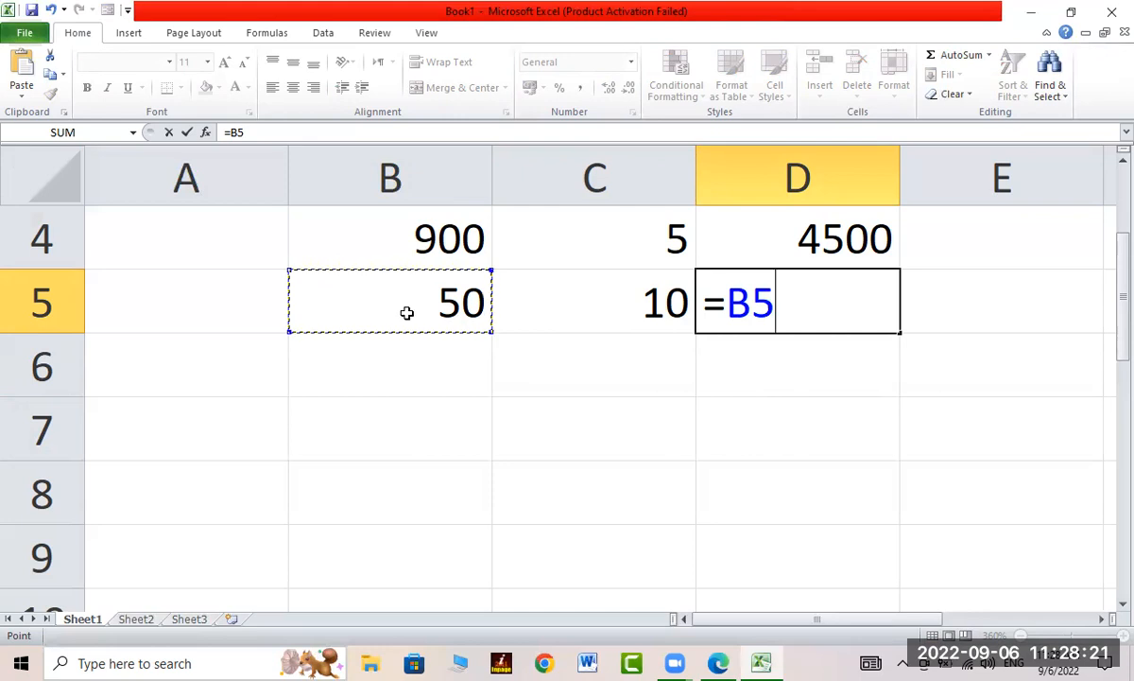
type("-")
left_click(560, 300)
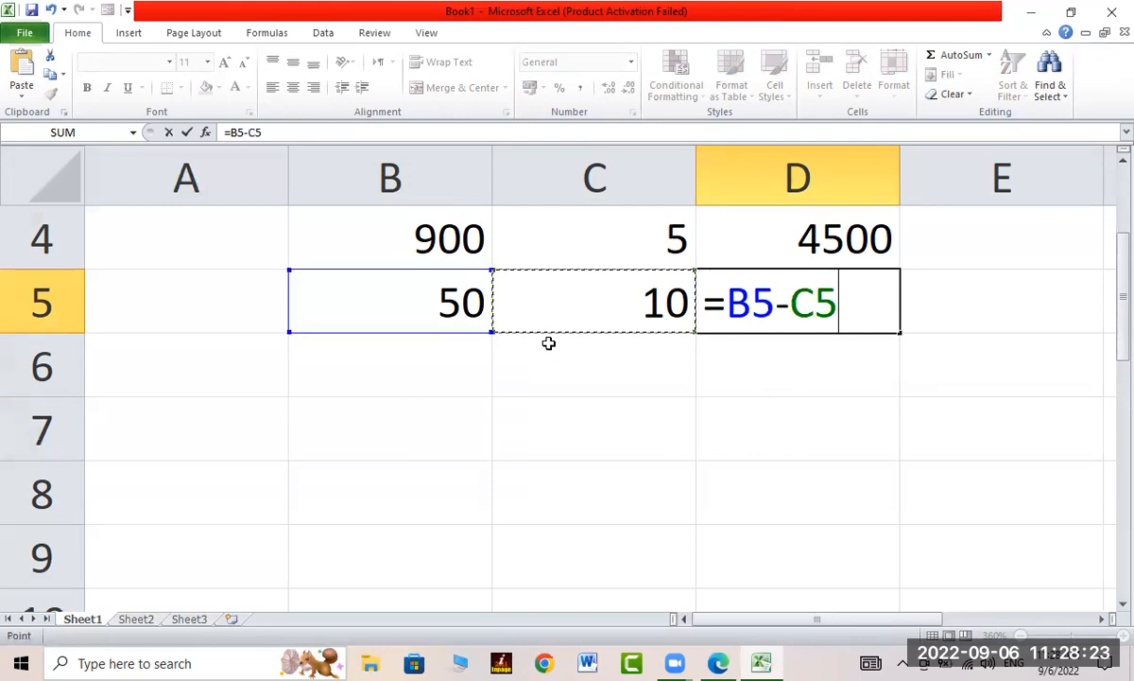
key("Return")
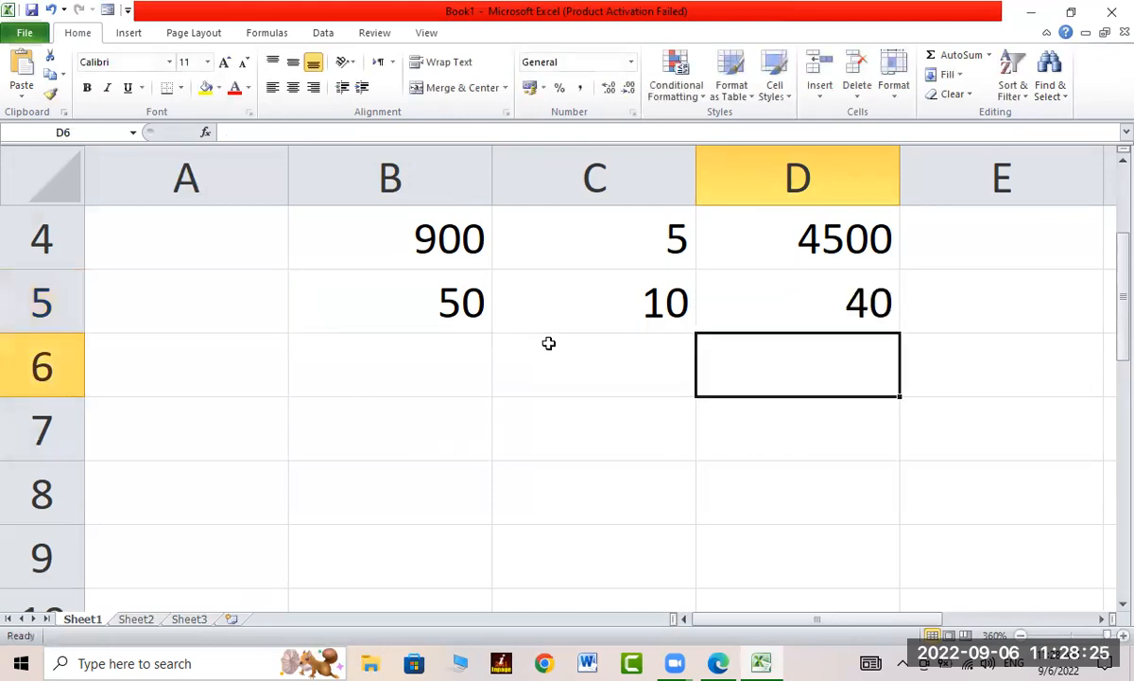
Step: Enter 100 in cell B6 and 150 in cell C6
left_click(451, 372)
type("1")
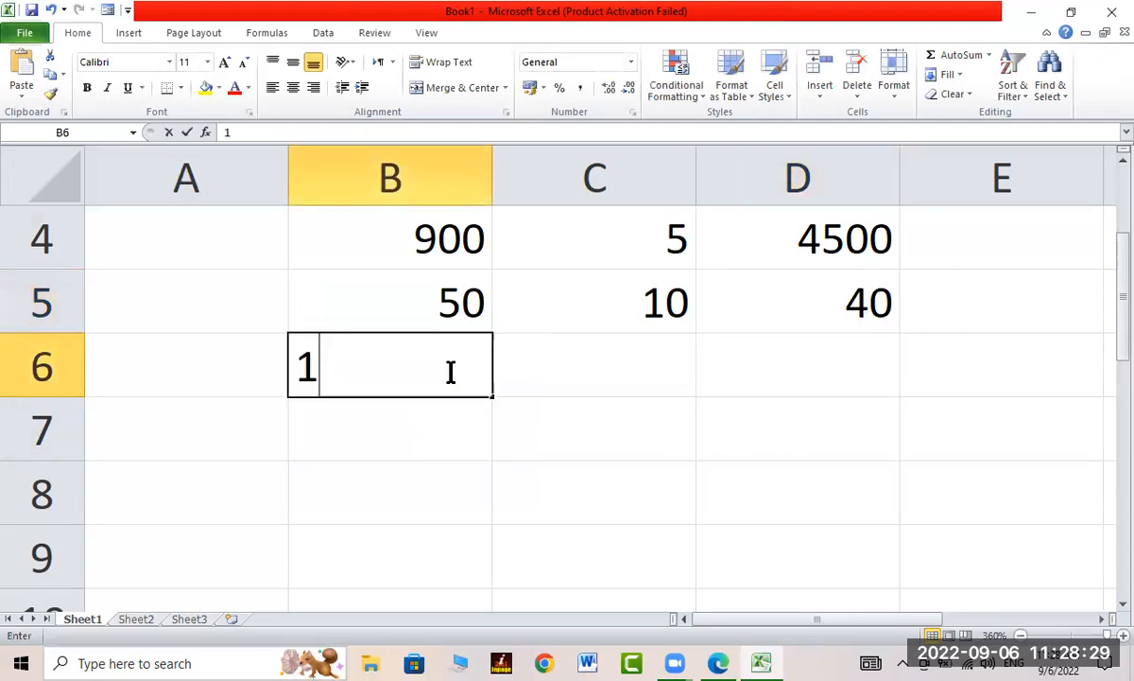
type("00")
key("Tab")
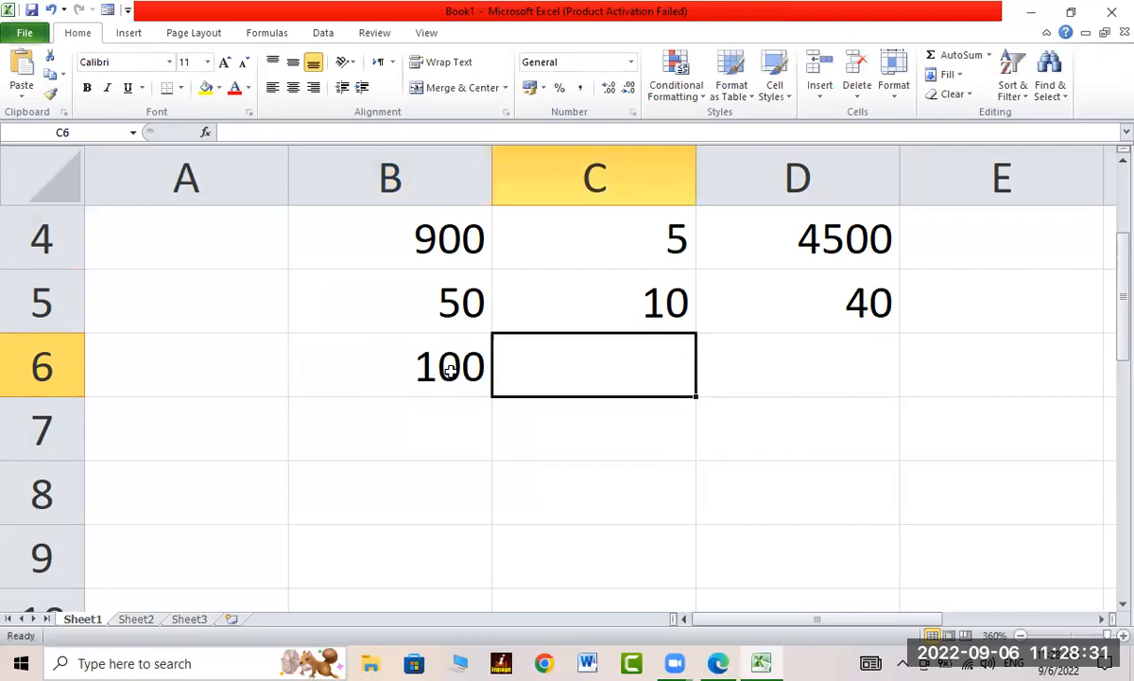
type("1")
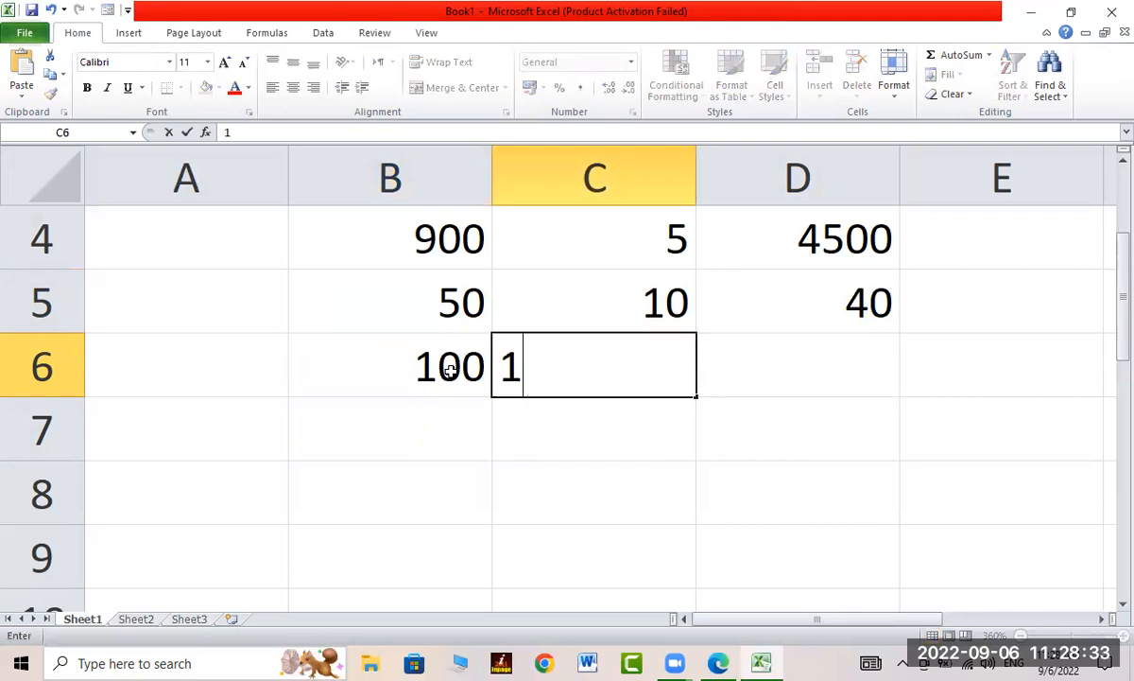
type("50")
key("Tab")
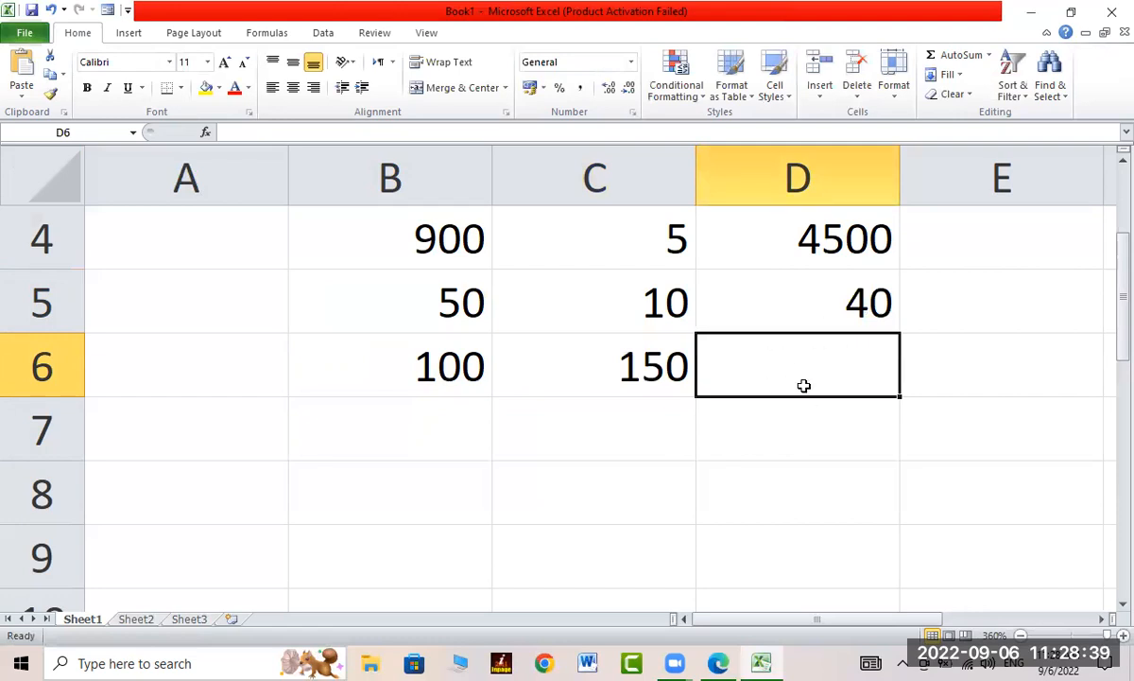
Step: Add the two values of row 6 in cell D6 with the formula =B6+C6
type("=")
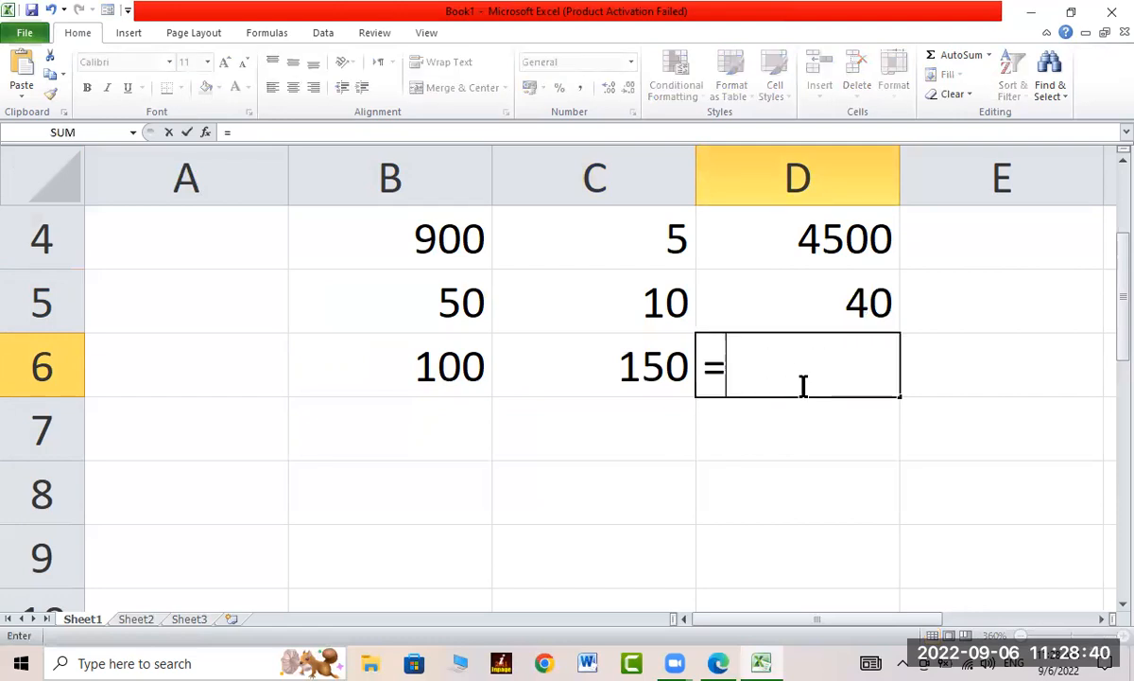
left_click(458, 364)
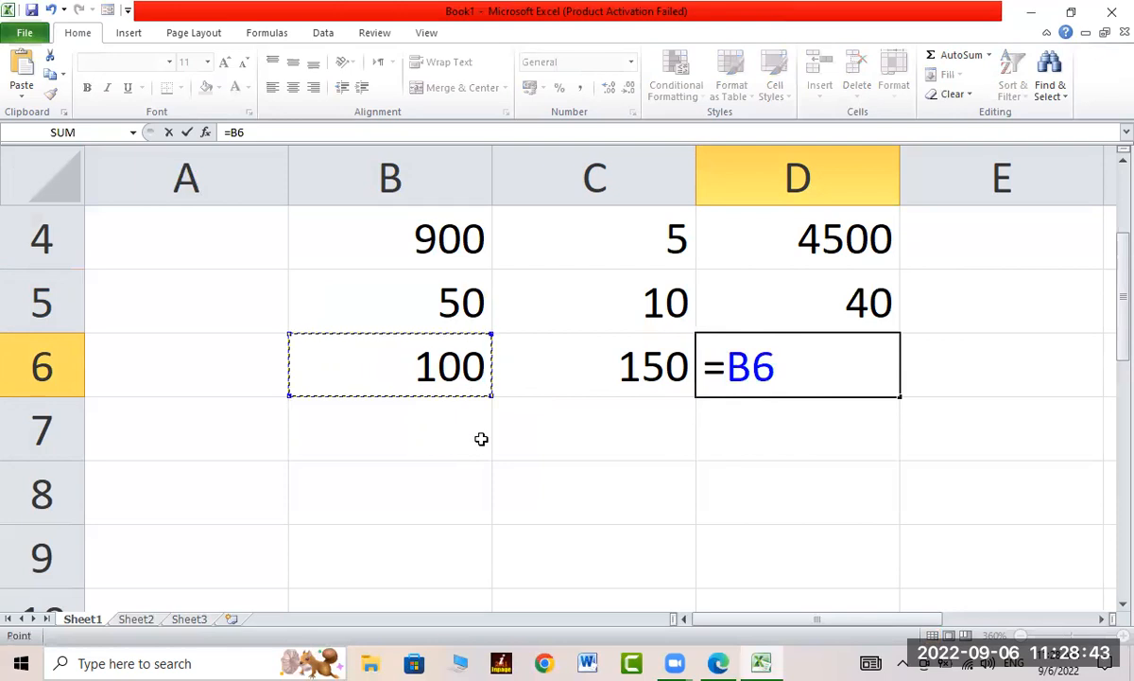
type("+")
left_click(601, 377)
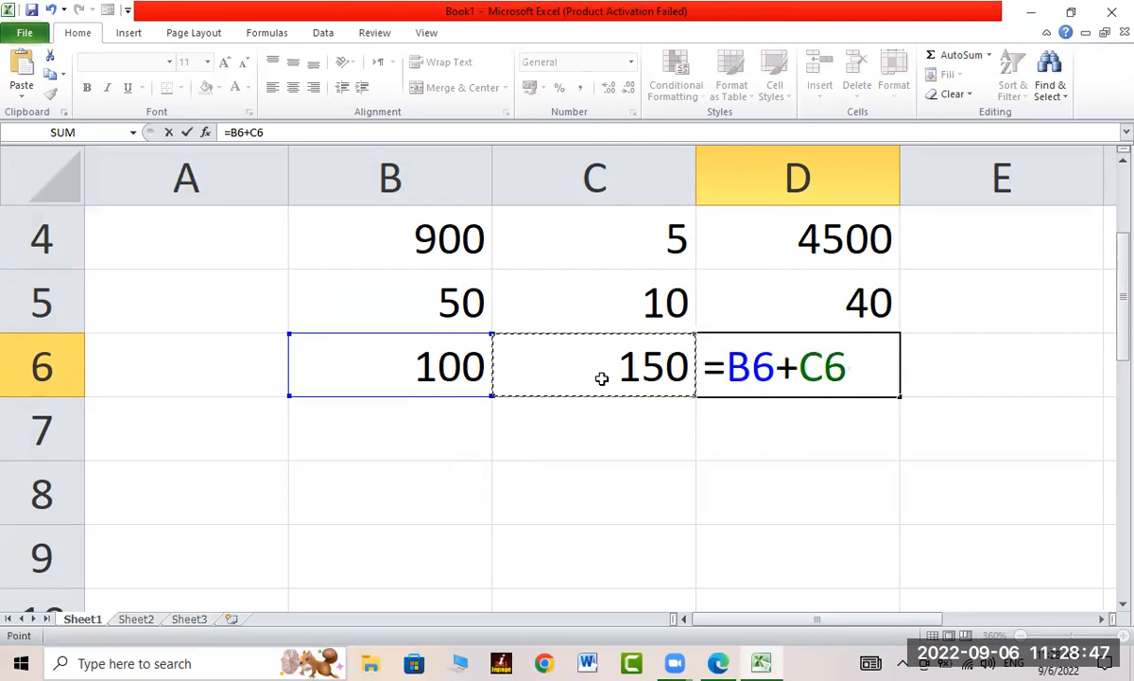
key("Return")
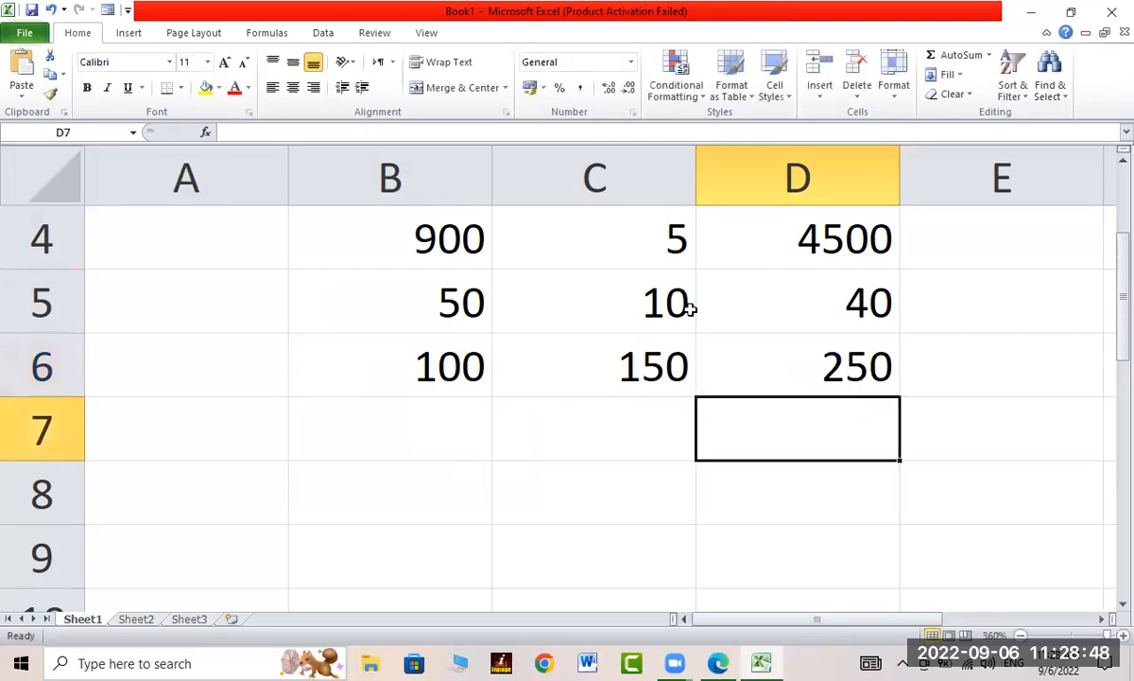
Step: Label the operations beside the results by entering * in E4, - in E5 and + in E6
left_click(943, 262)
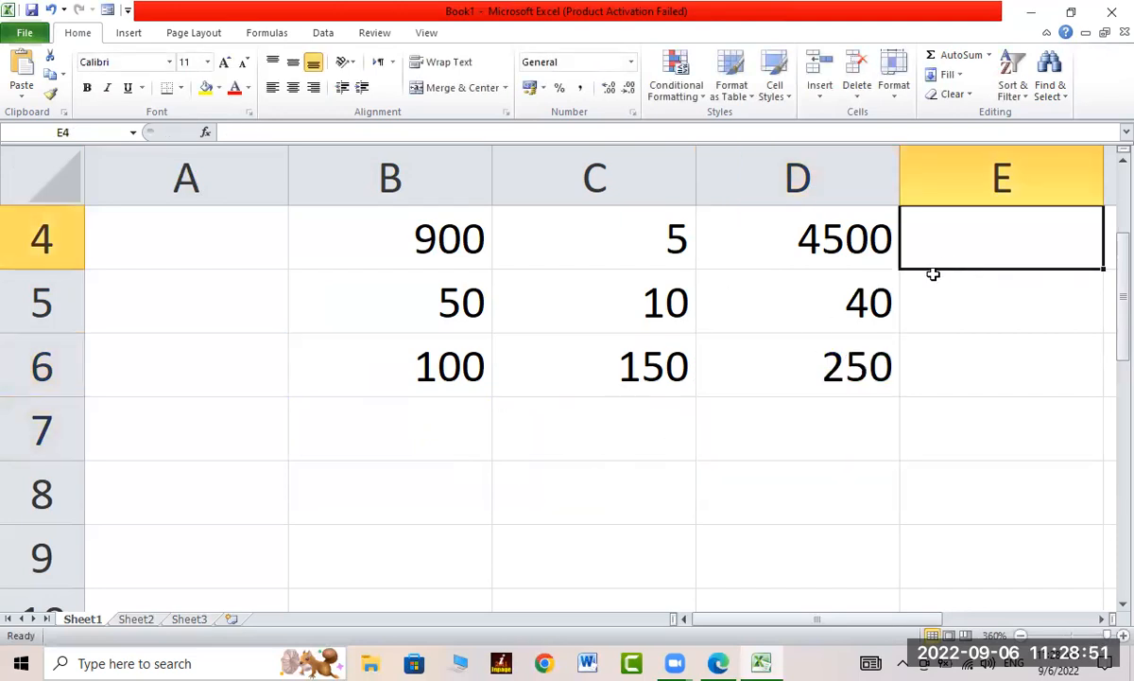
type("*")
key("Return")
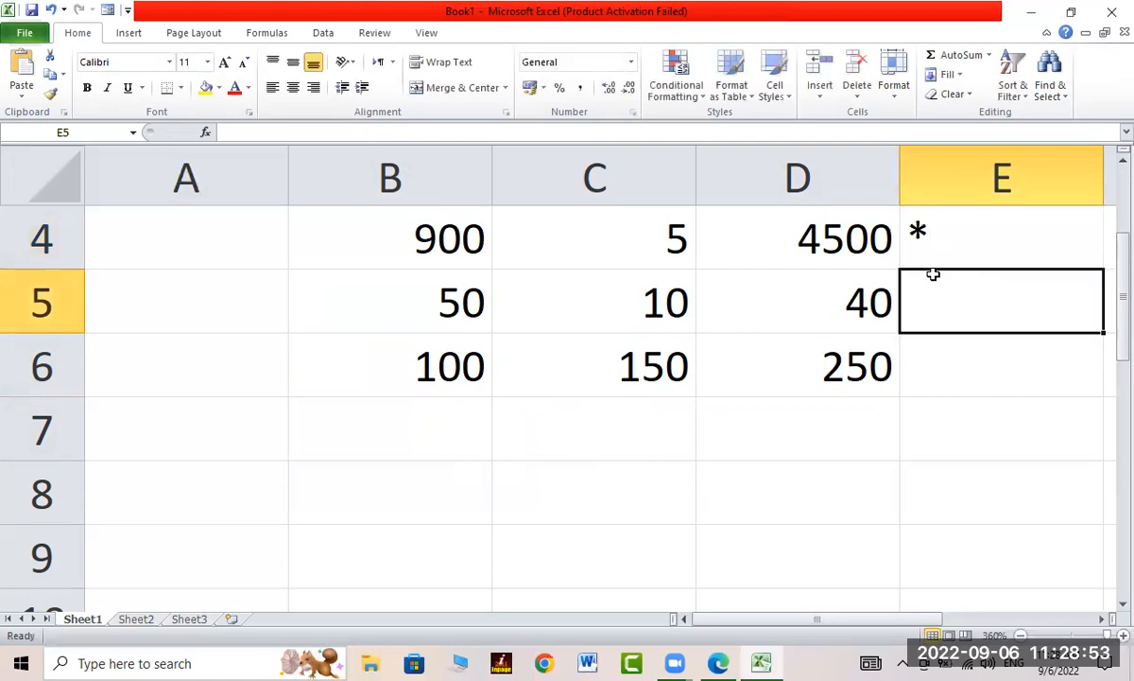
type("_")
key("BackSpace")
type("-")
key("Return")
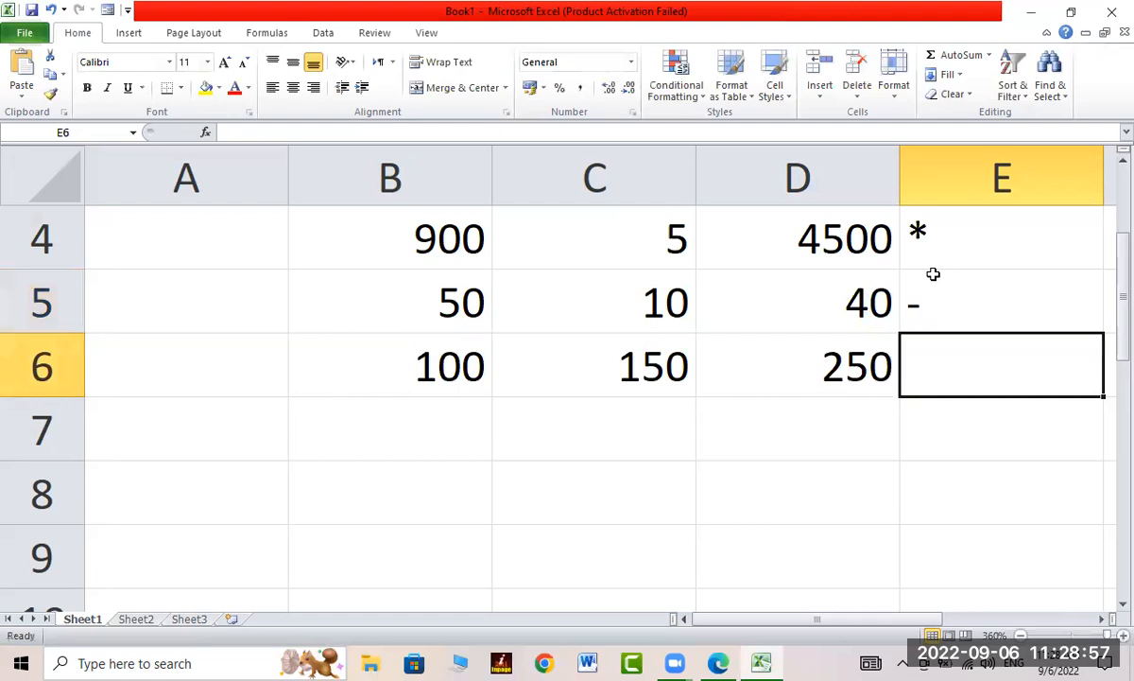
type("+")
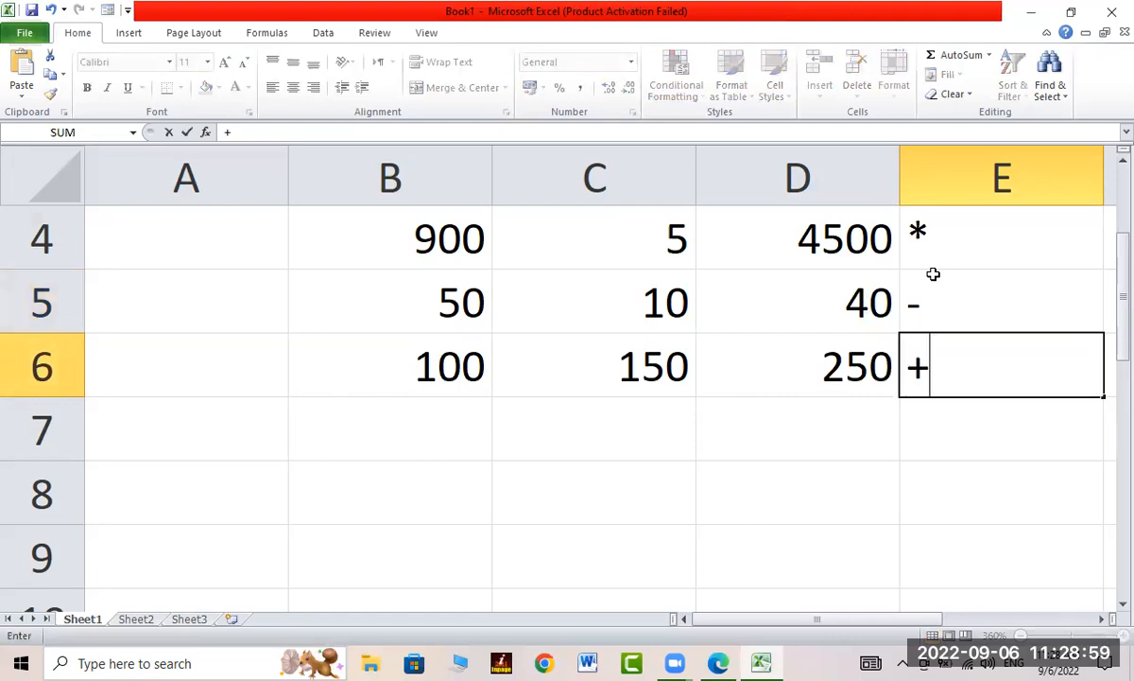
key("Return")
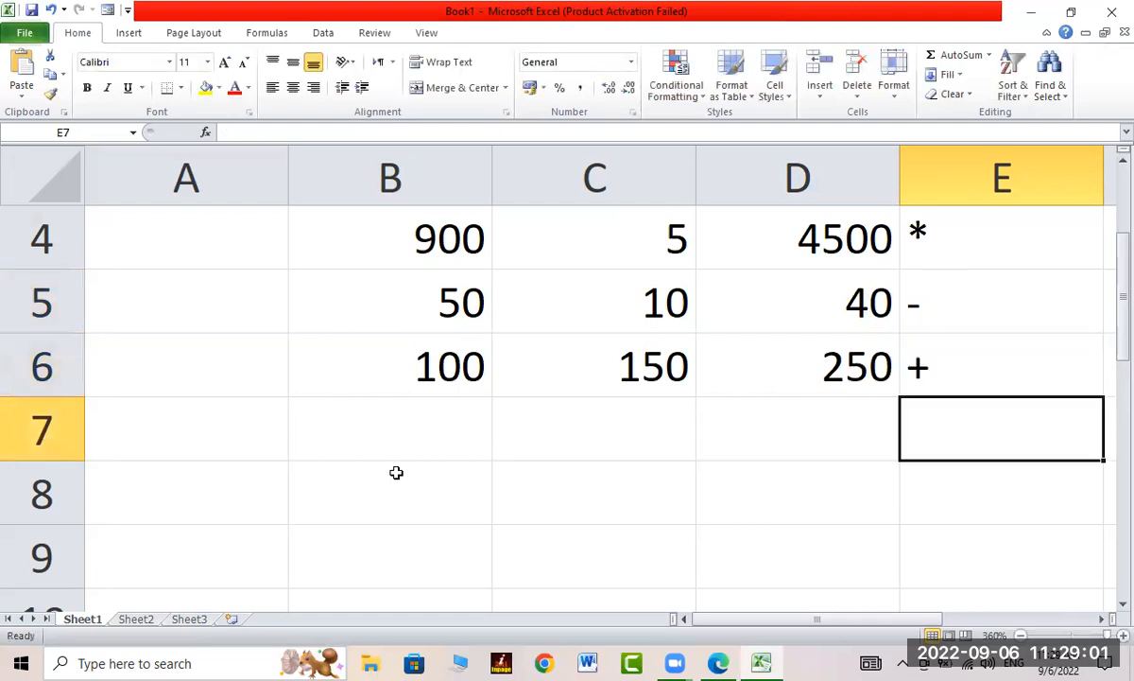
Step: Enter 100 in cell B7 and 20 in cell C7
left_click(398, 433)
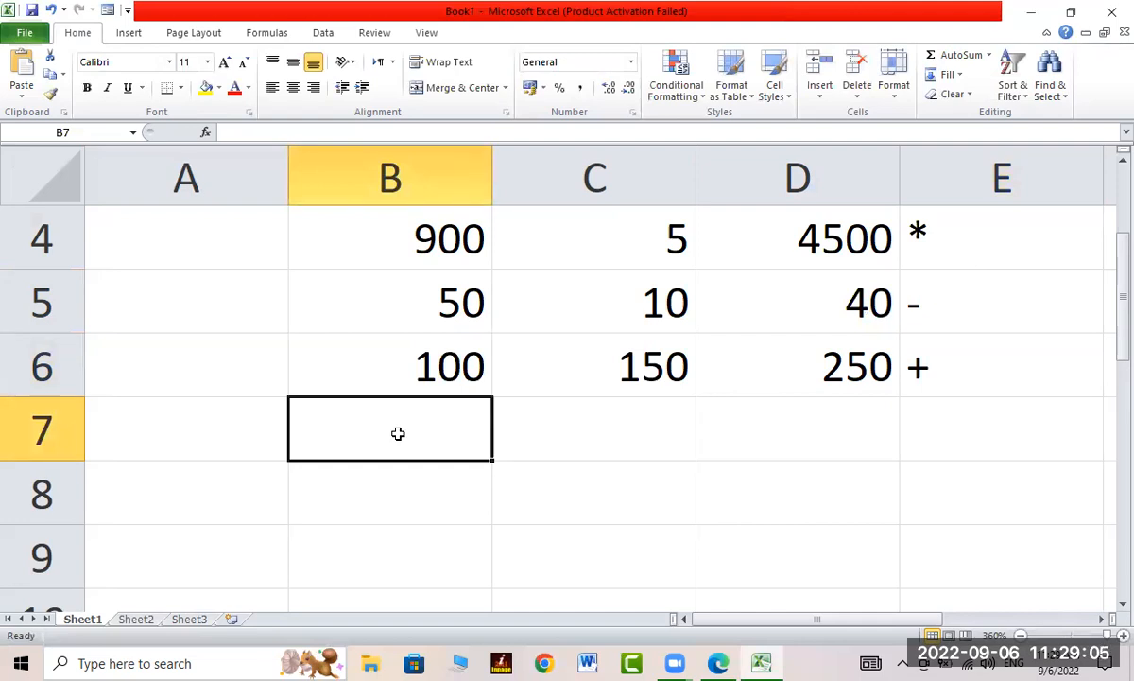
type("100")
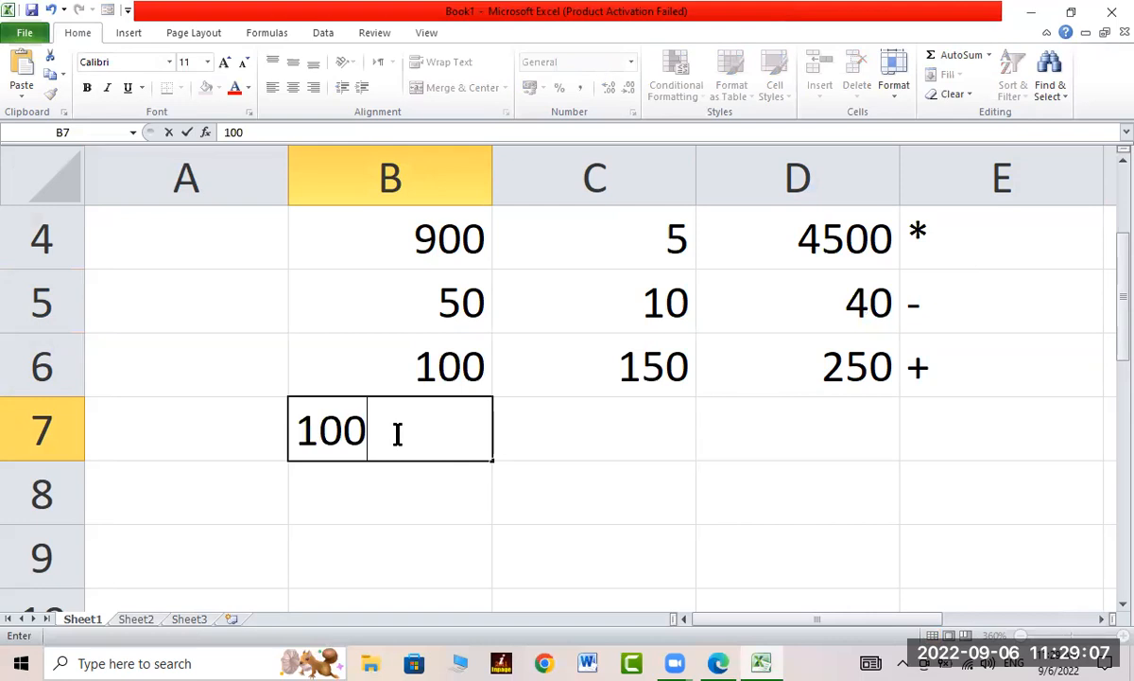
key("Tab")
key("alt+2")
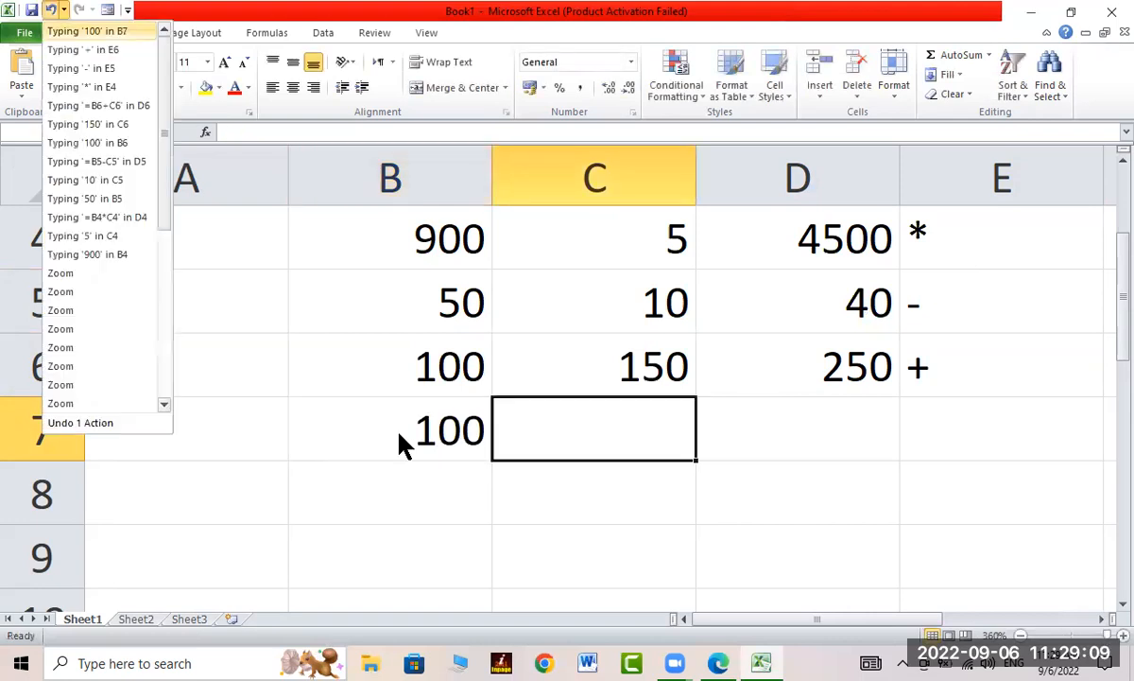
key("Escape")
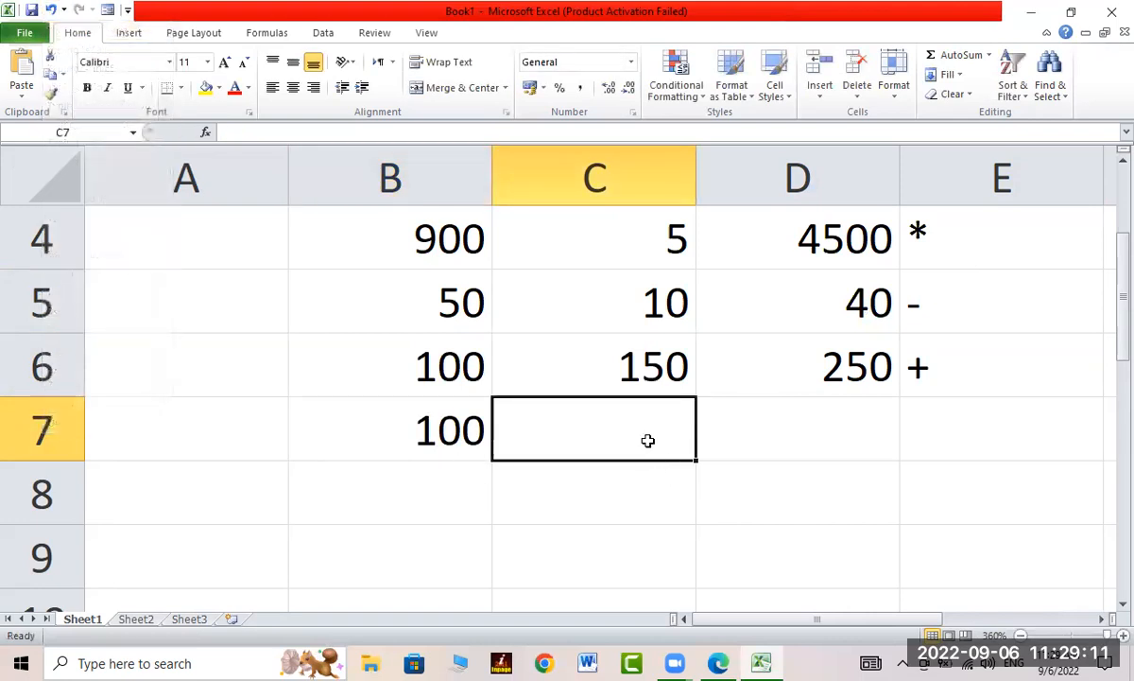
type("20")
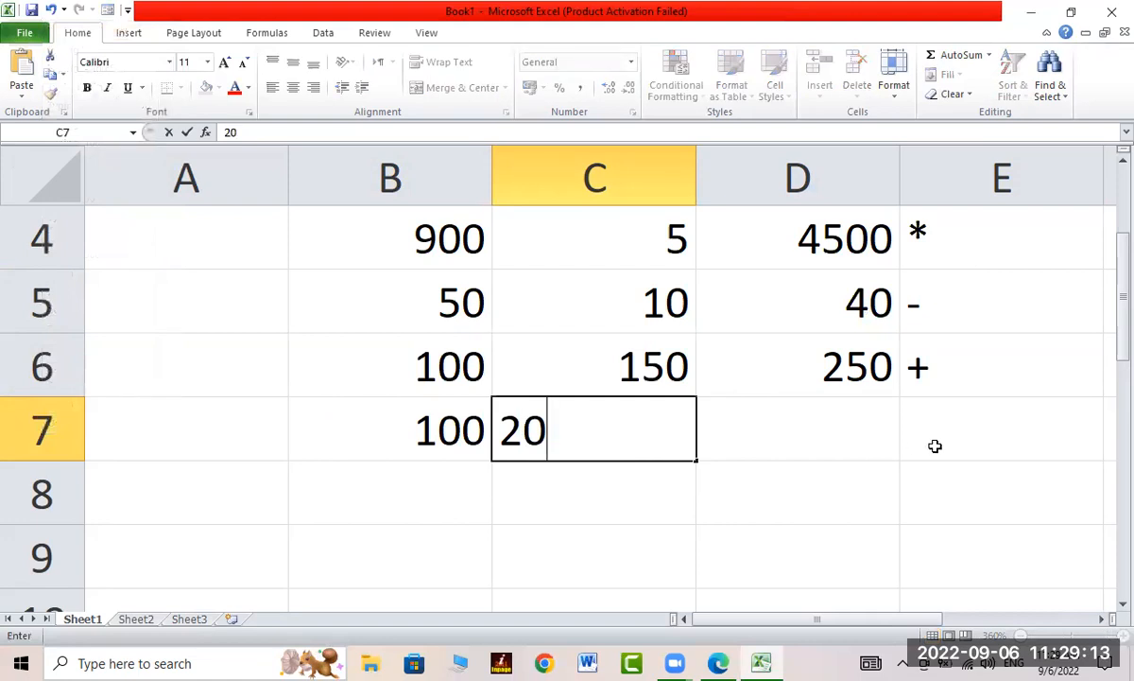
Step: Divide the first value of row 7 by the second in cell D7 with the formula =B7/C7
left_click(846, 437)
type("=")
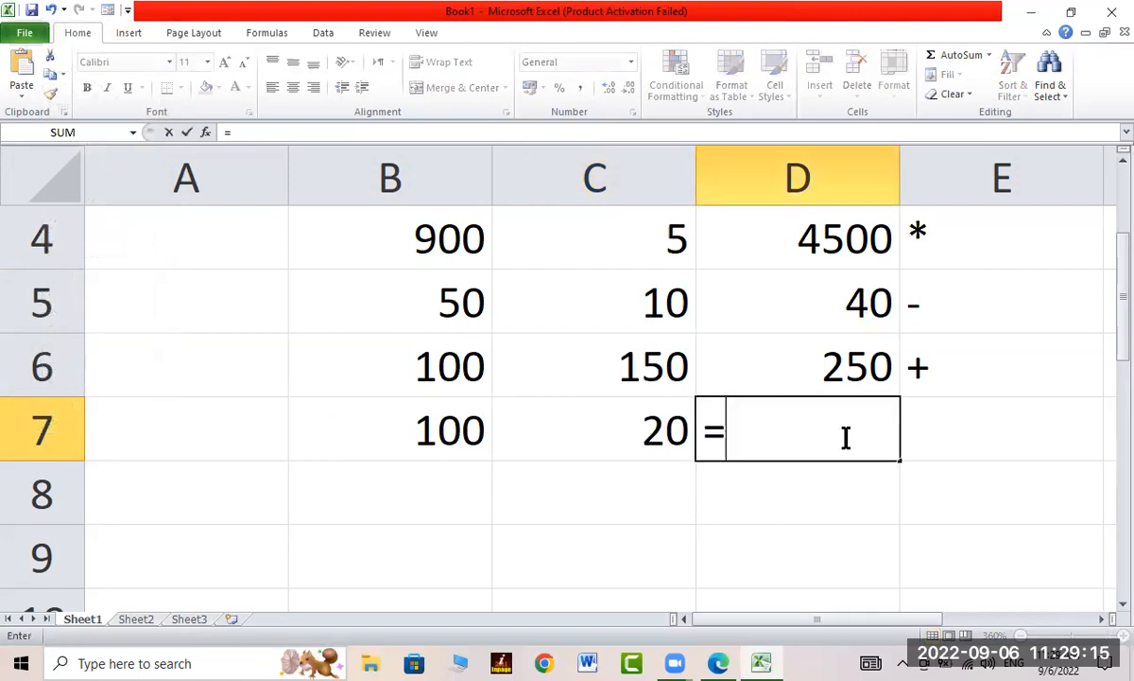
left_click(396, 441)
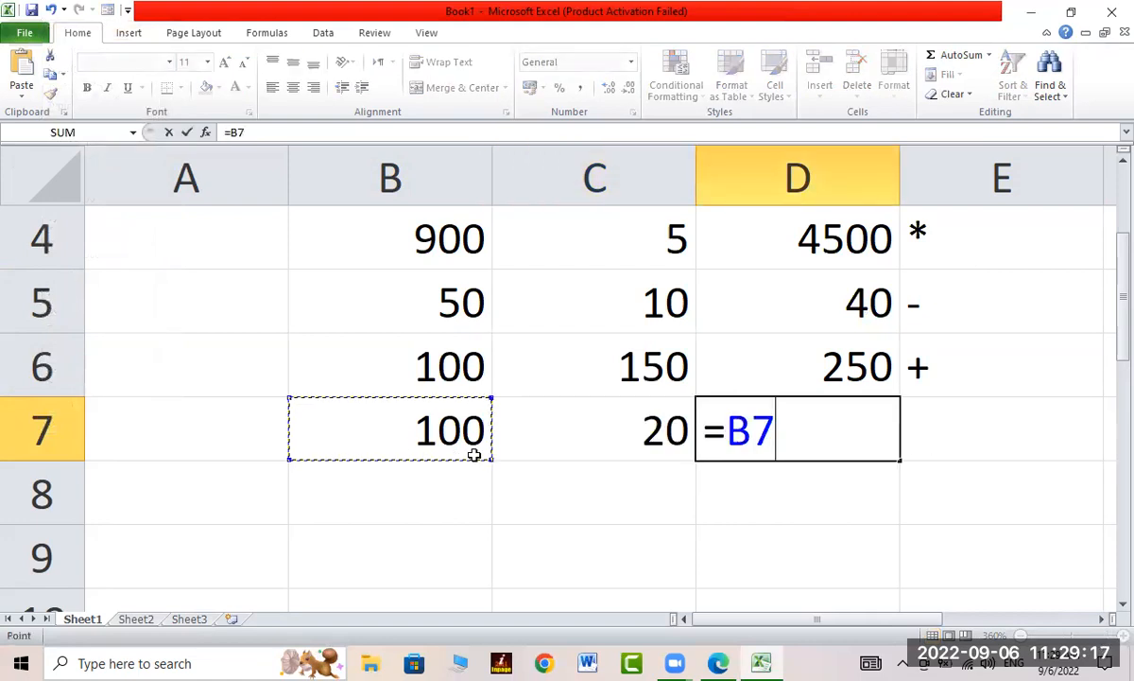
type("/")
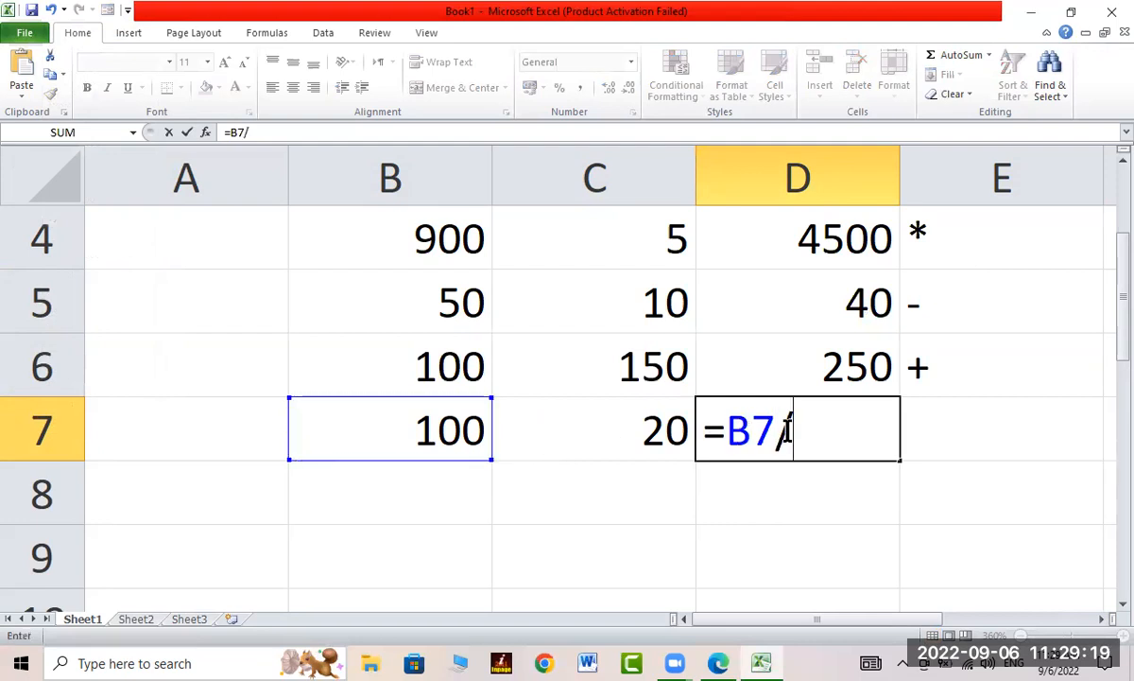
left_click(632, 436)
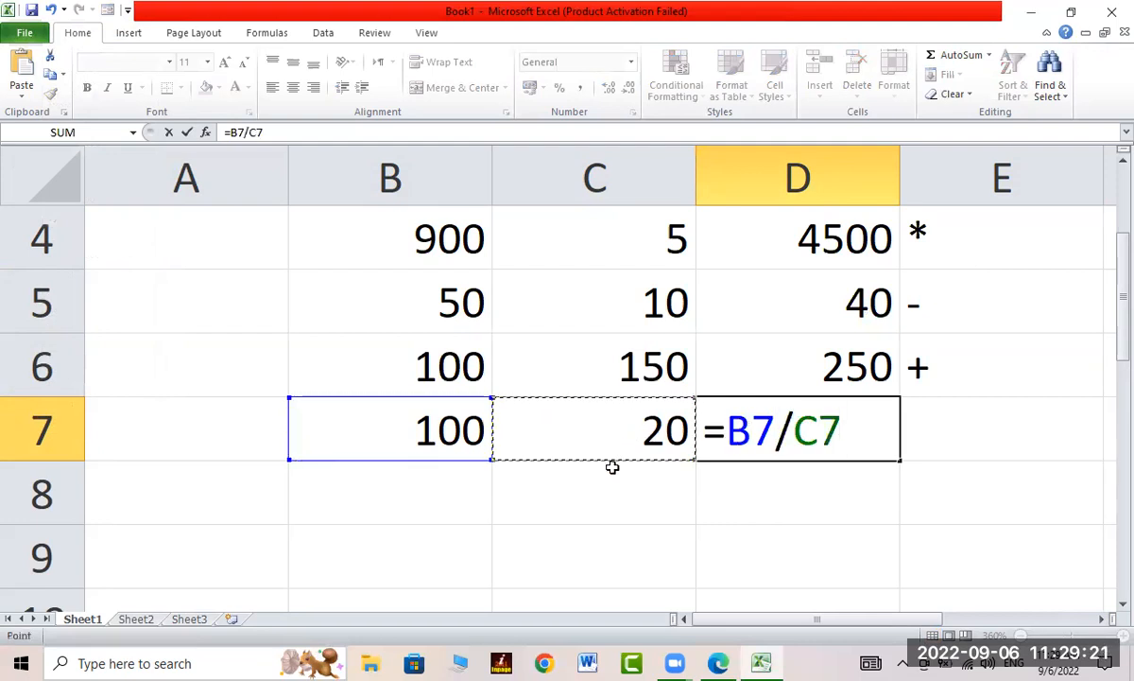
key("Return")
left_click(868, 448)
Step: Label the division beside its result by entering / as text in cell E7, using a leading apostrophe
left_click(960, 423)
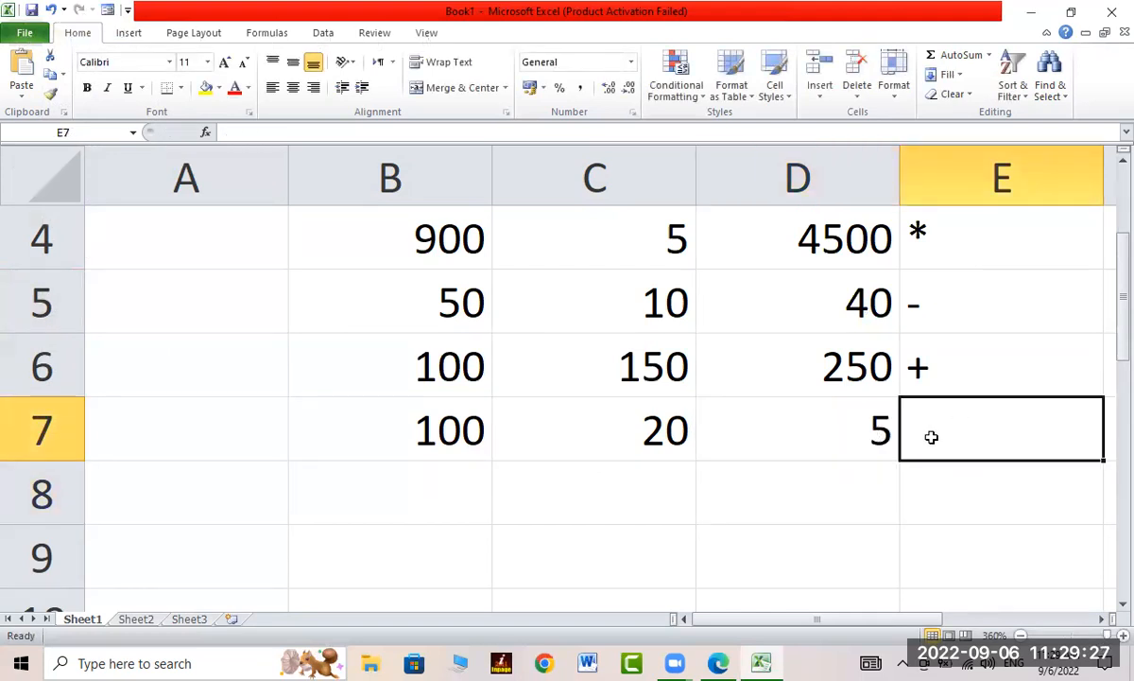
key("alt")
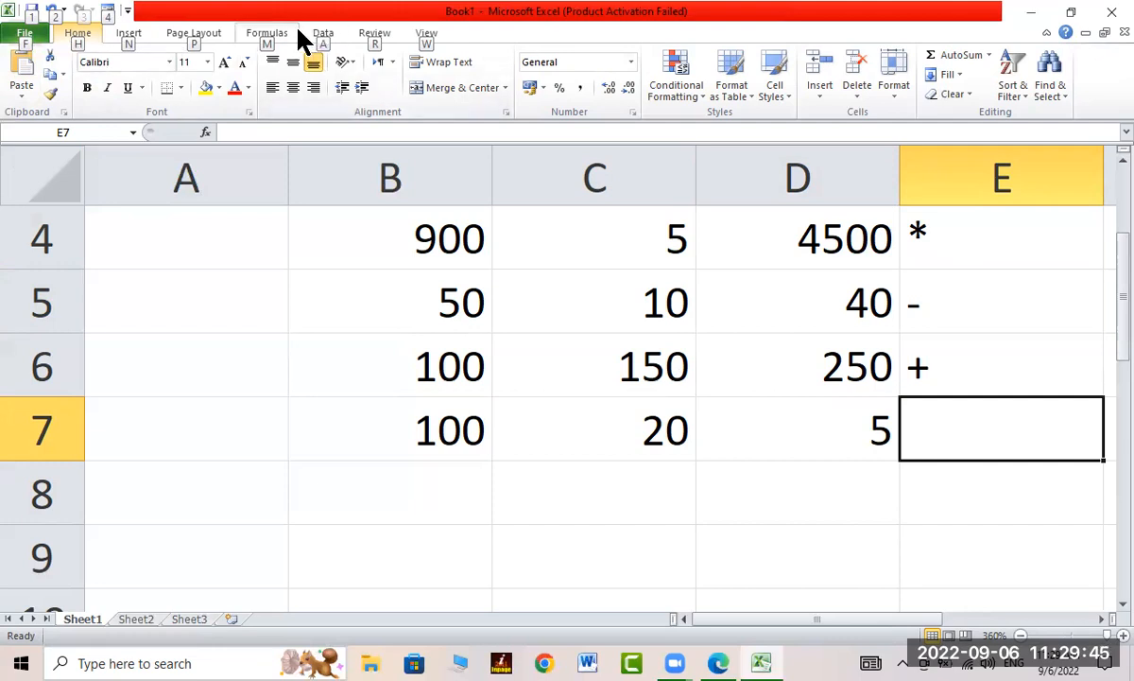
left_click(943, 414)
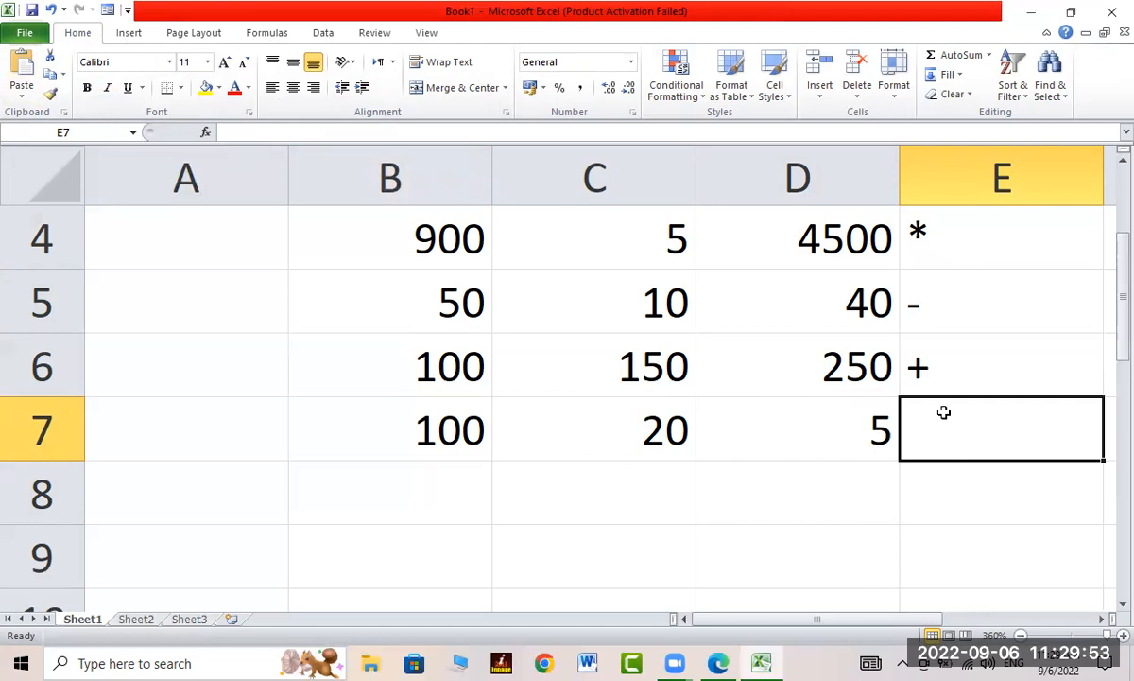
type("'")
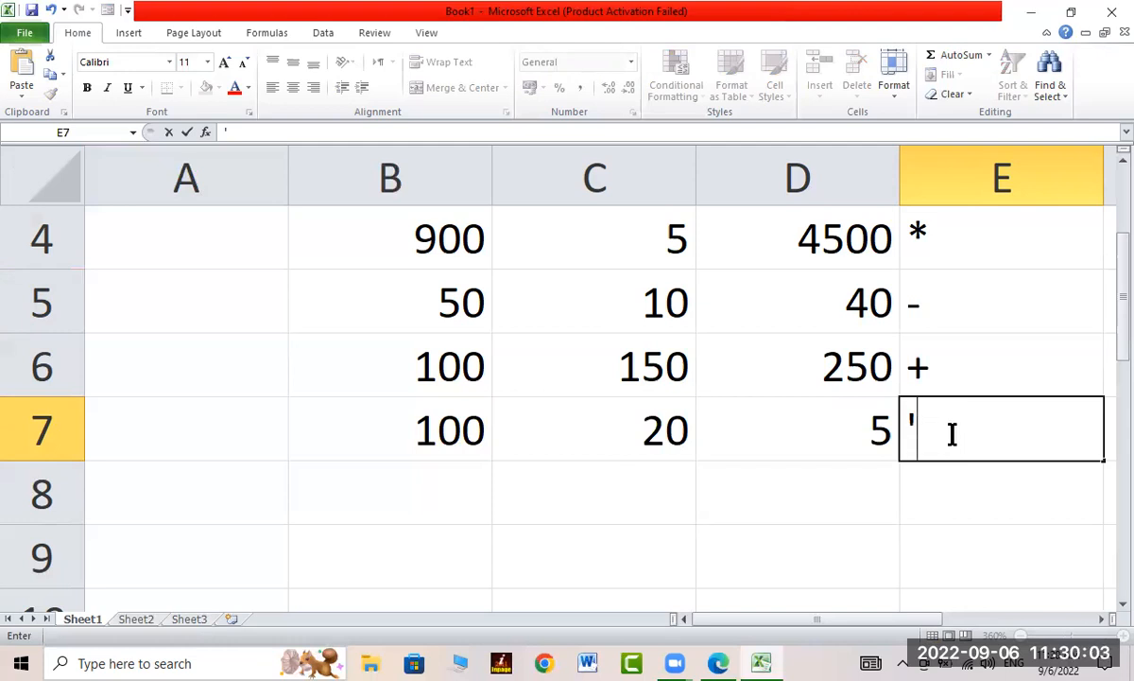
type("/")
key("Return")
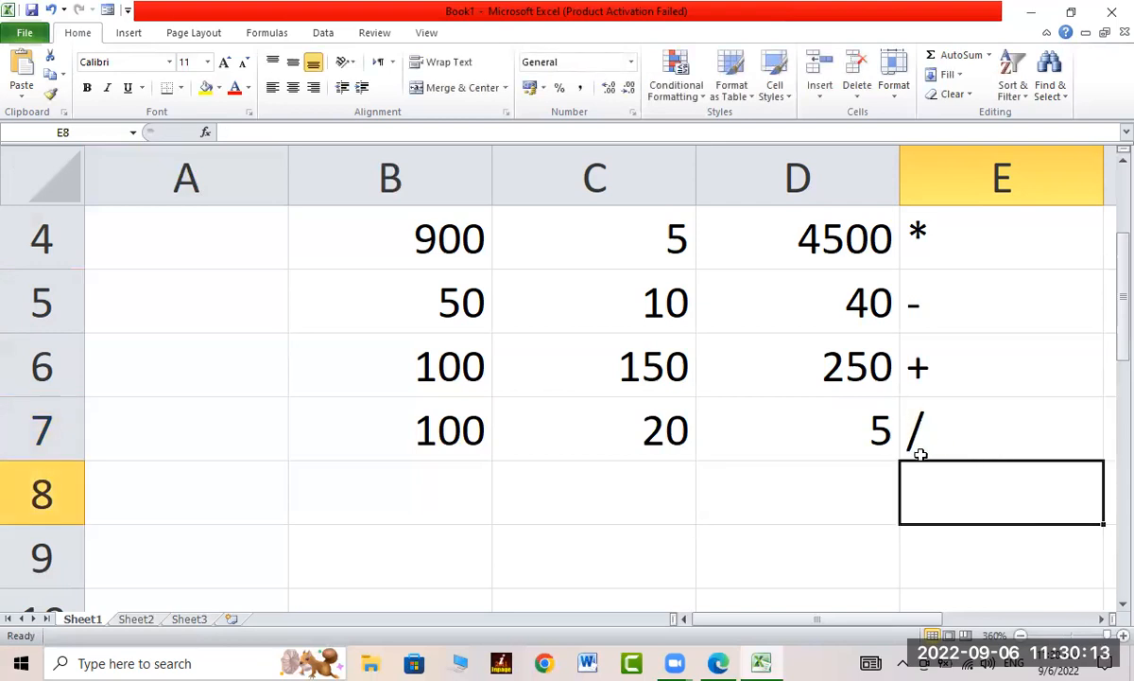
Step: Reset the worksheet zoom to 100% and select cell F8
key("alt")
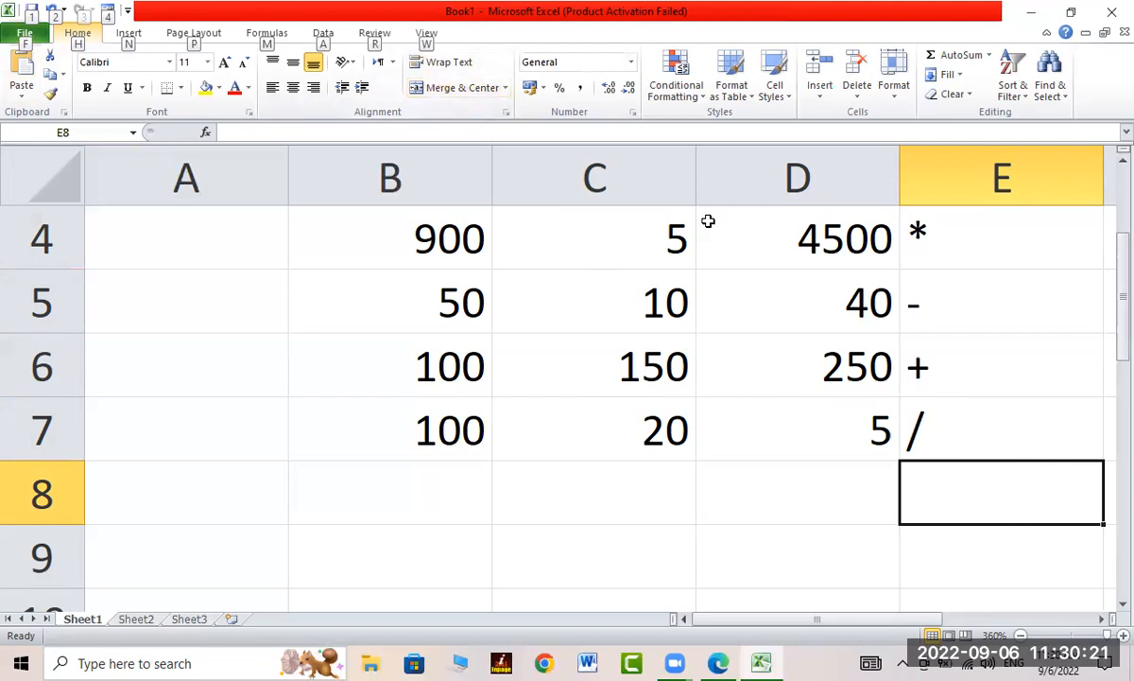
key("w")
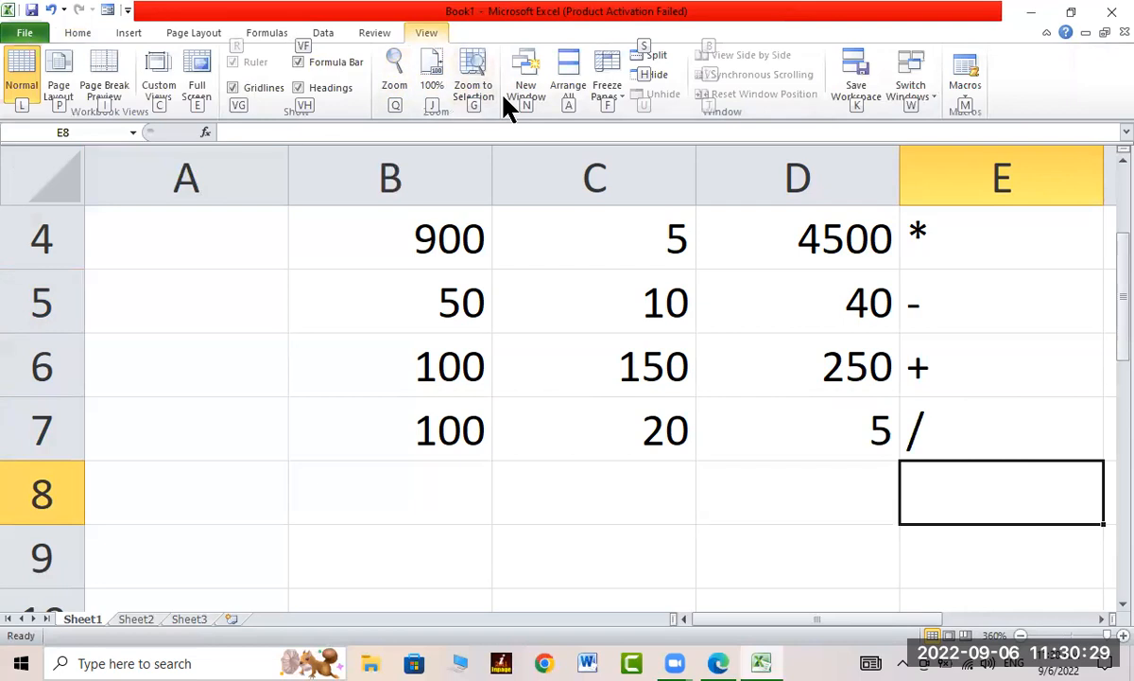
key("j")
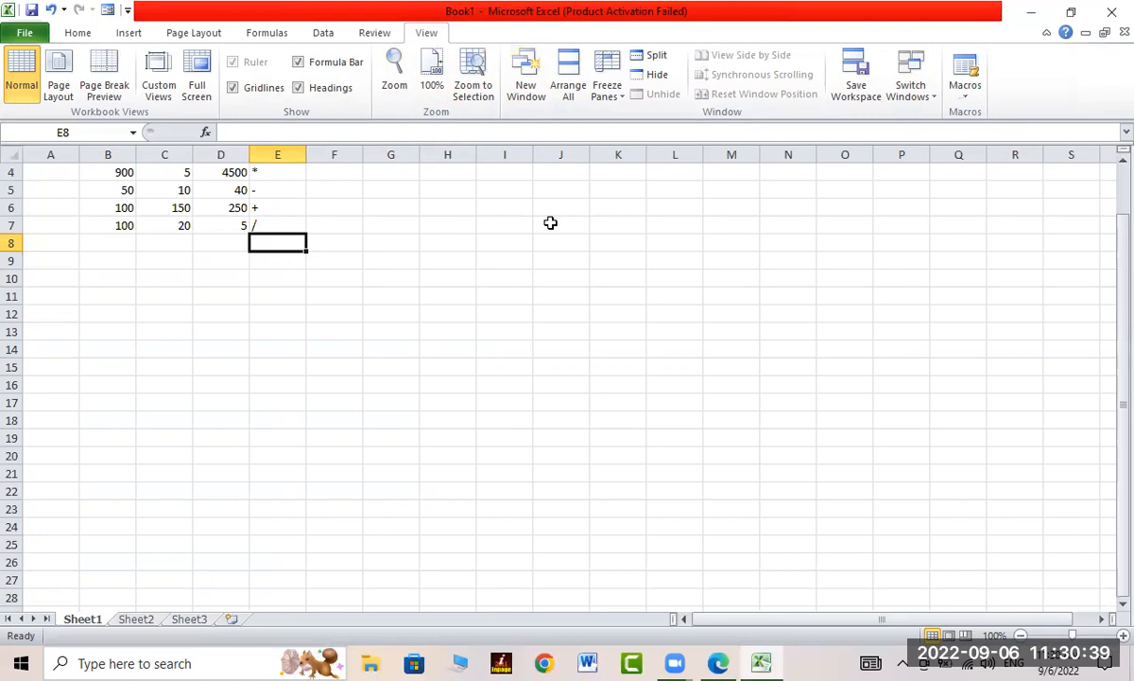
key("alt")
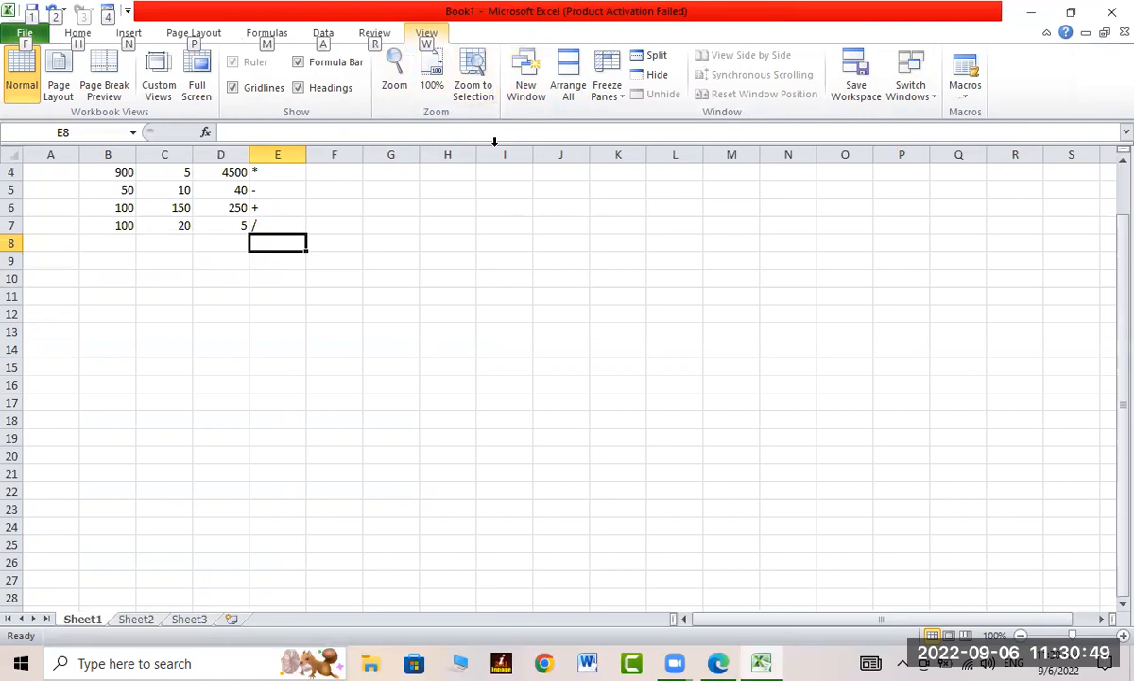
left_click(488, 170)
left_click(354, 245)
Step: Increase the worksheet zoom to 210%
left_click(1122, 635)
left_click(1122, 635)
left_click(1122, 635)
left_click(1122, 635)
left_click(1122, 635)
left_click(1122, 635)
left_click(1122, 635)
left_click(1122, 636)
left_click(1122, 635)
left_click(1122, 635)
left_click(1122, 635)
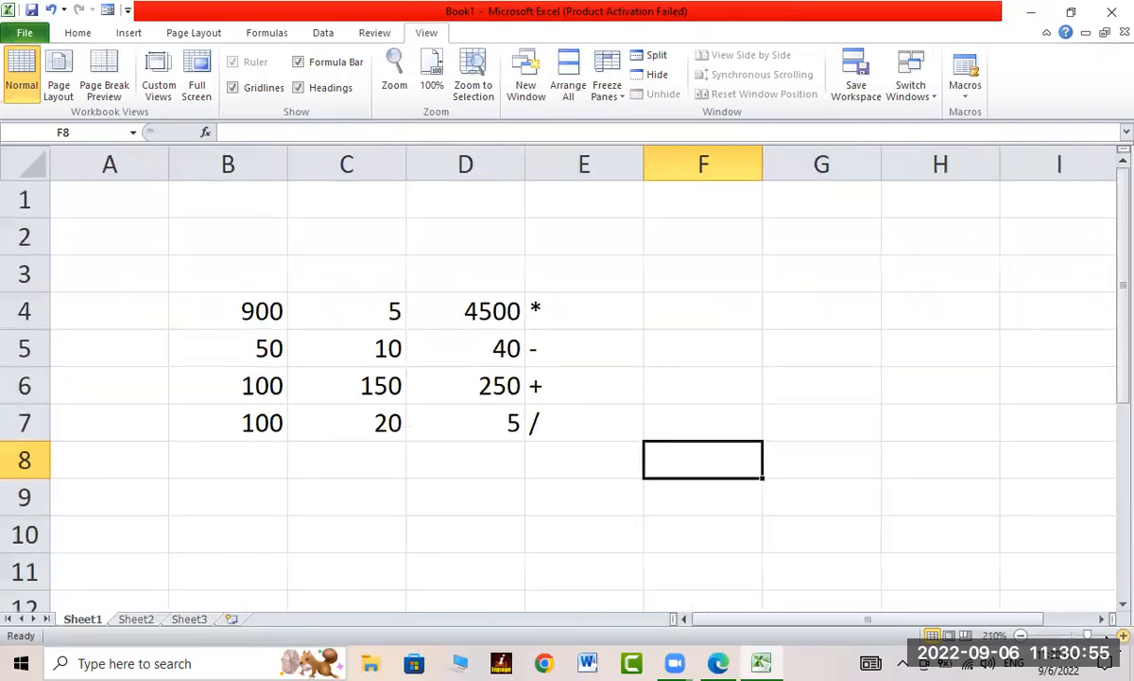
Step: Enter the heading Arithmetical operator in cell E3, with a line break between the two words
left_click(577, 279)
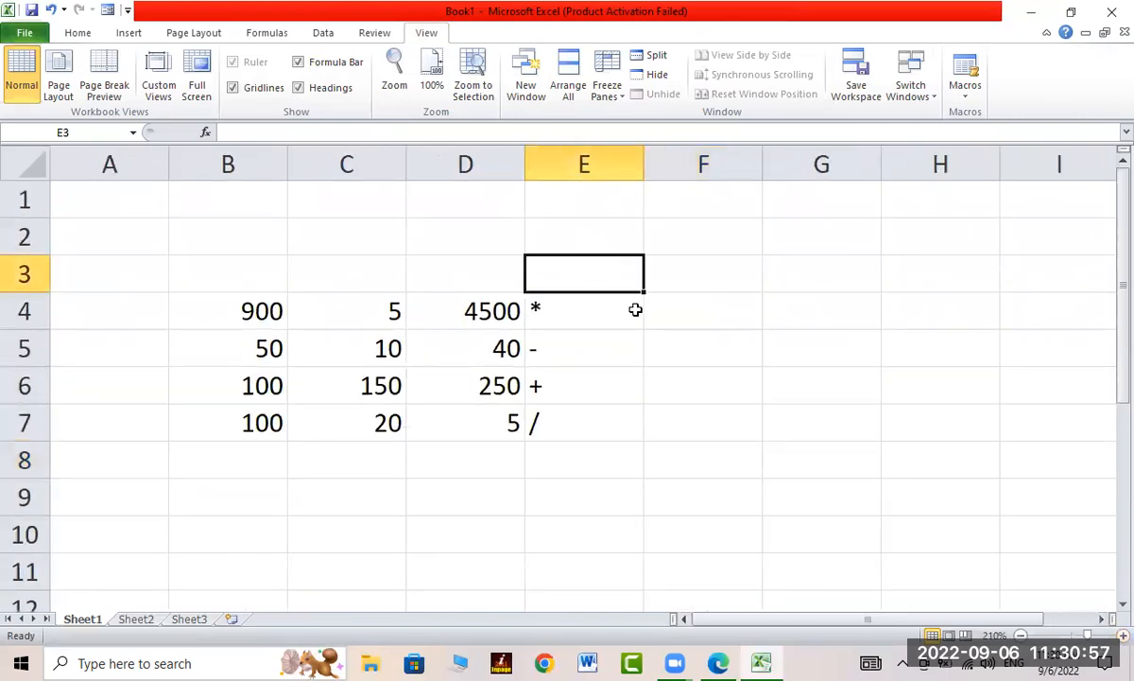
type("Arithe")
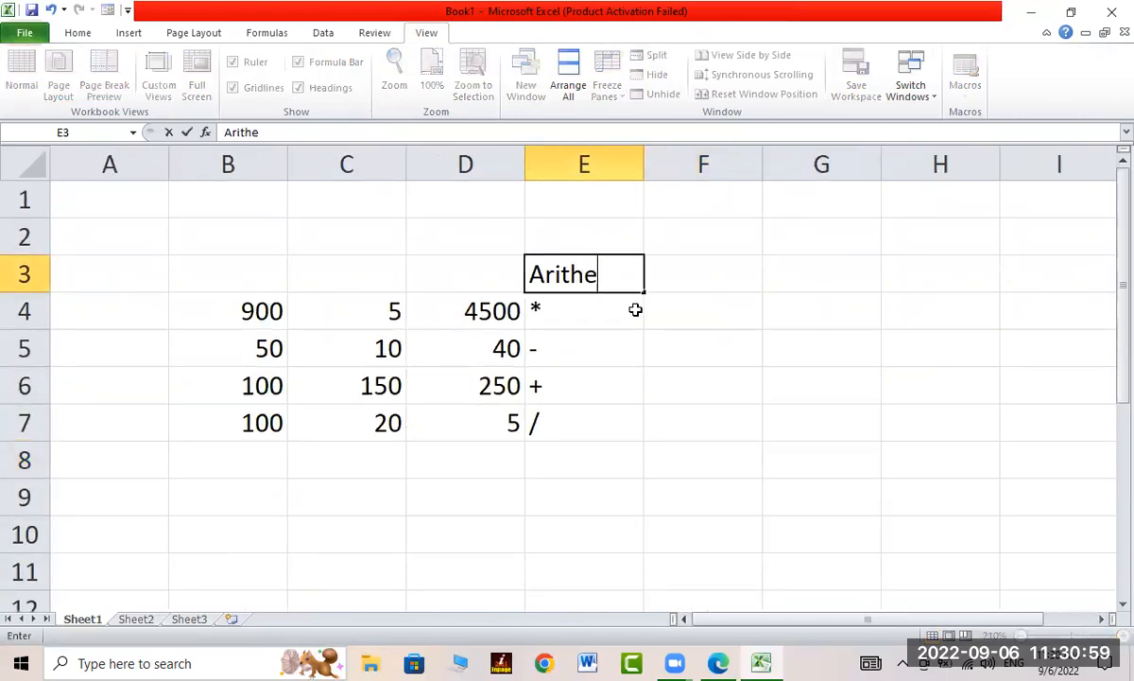
key("BackSpace")
type("metical")
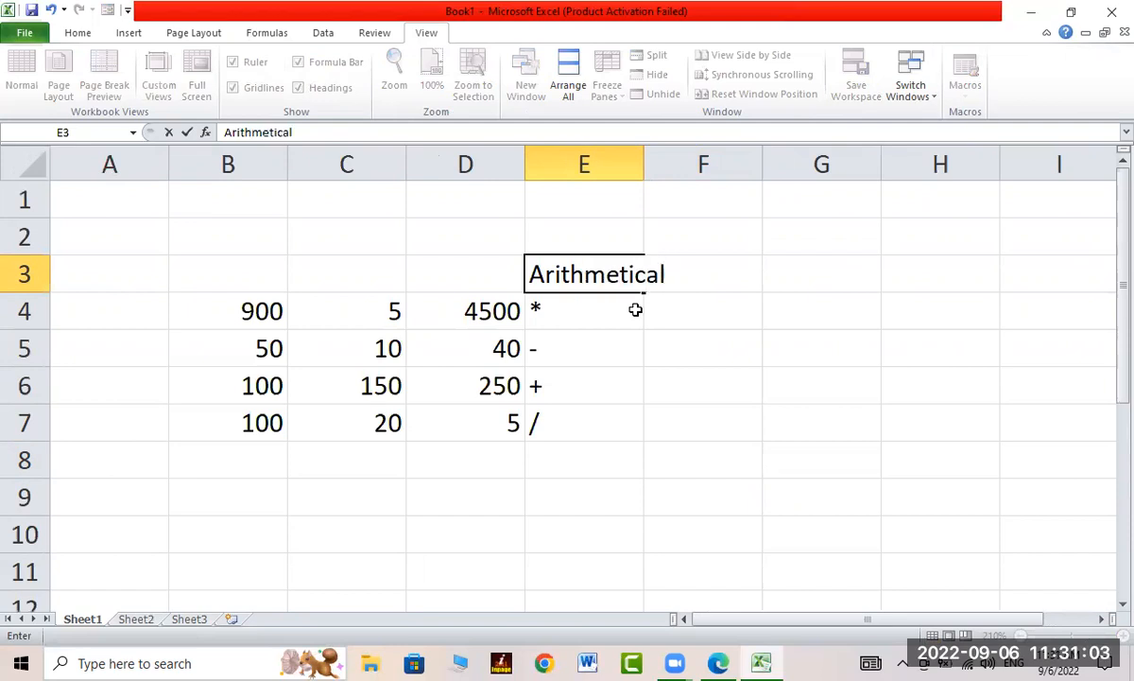
key("Return")
key("BackSpace")
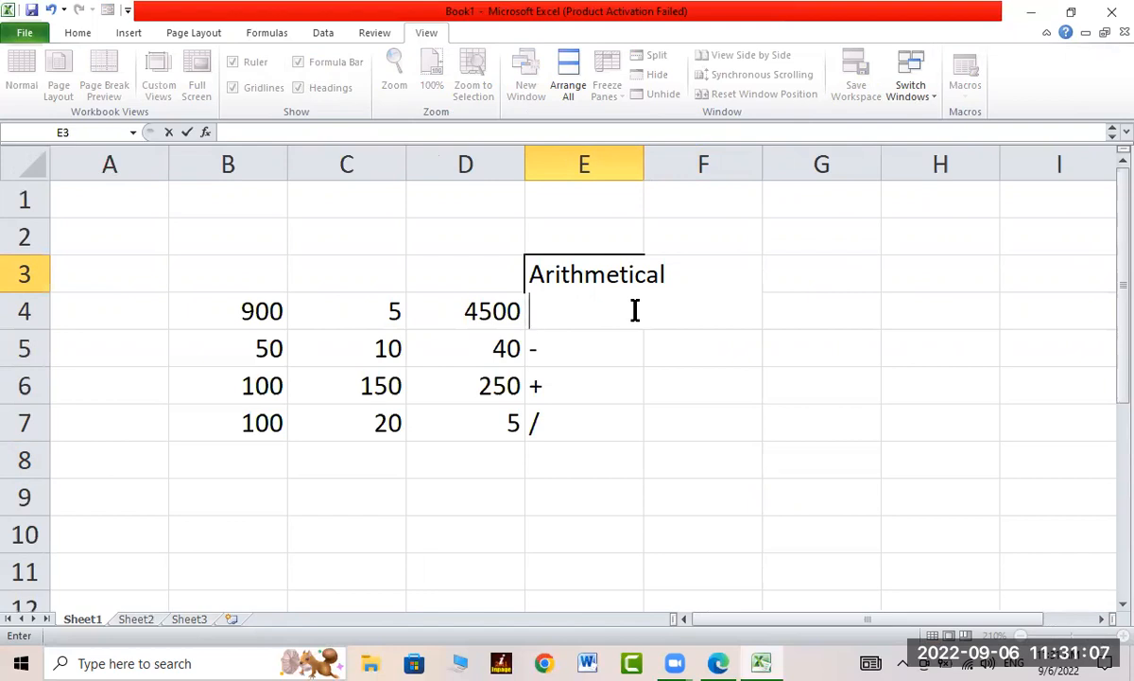
type("operator")
key("Return")
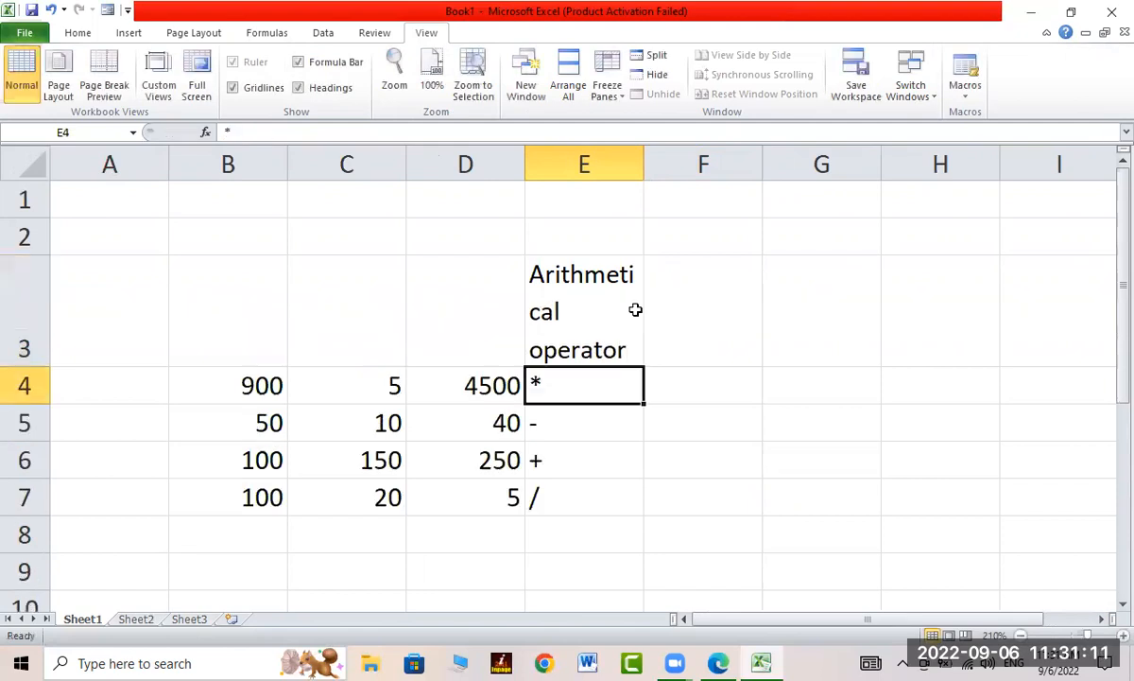
Step: Widen column E enough to fit Arithmetical on one line and clear the heading from cell E3
left_click_drag(639, 162, 713, 161)
left_click(627, 328)
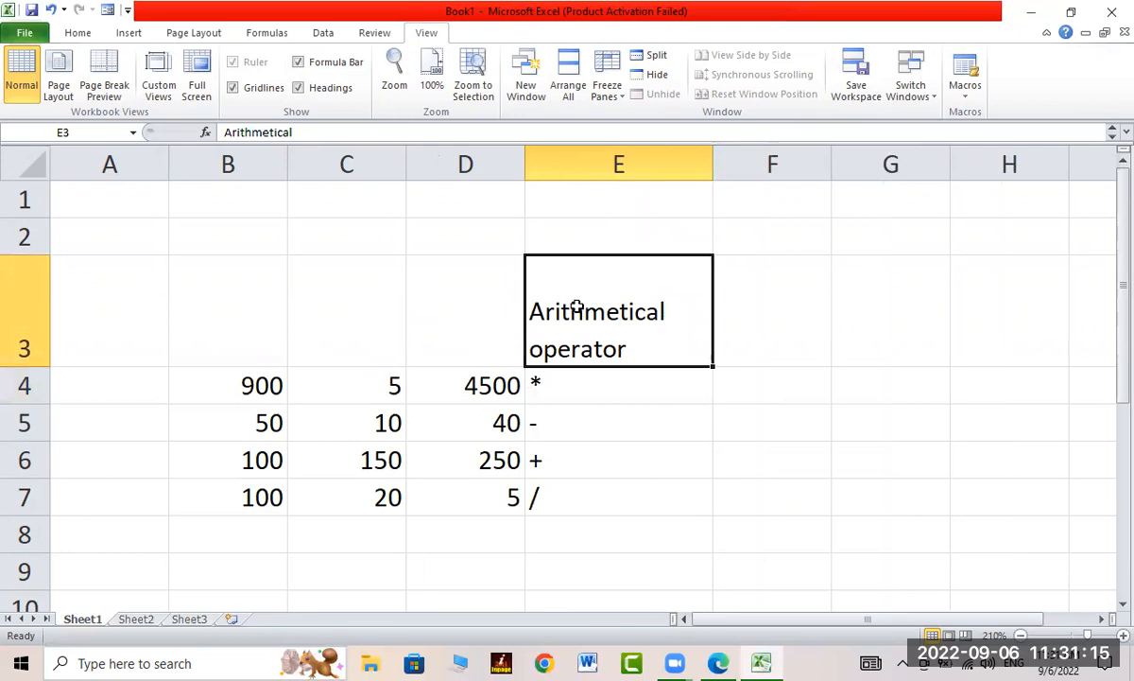
key("Delete")
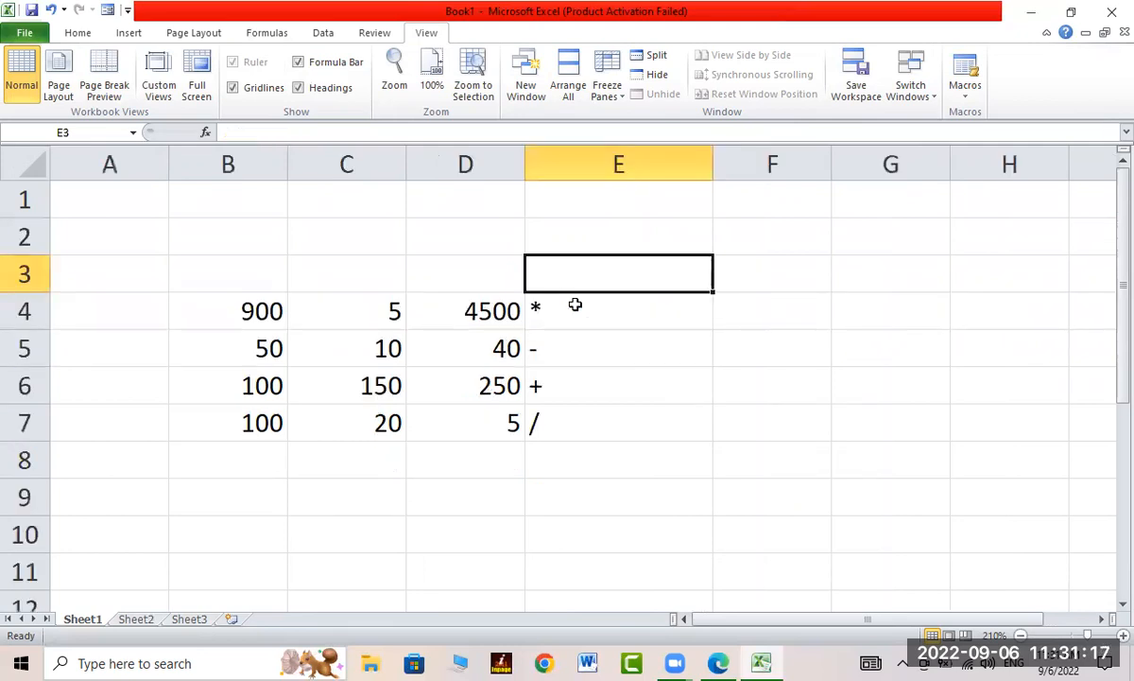
Step: Write the heading Arithmeticla Operator in cell E3 as continuous text
type("Arithe")
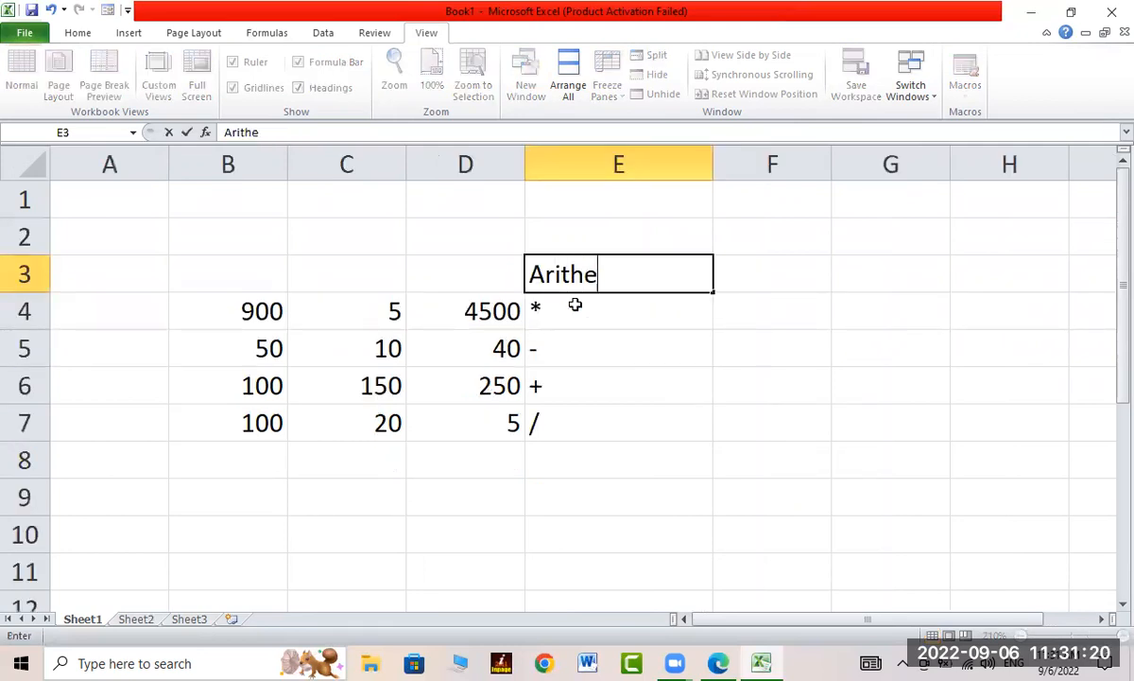
key("BackSpace")
type("meti")
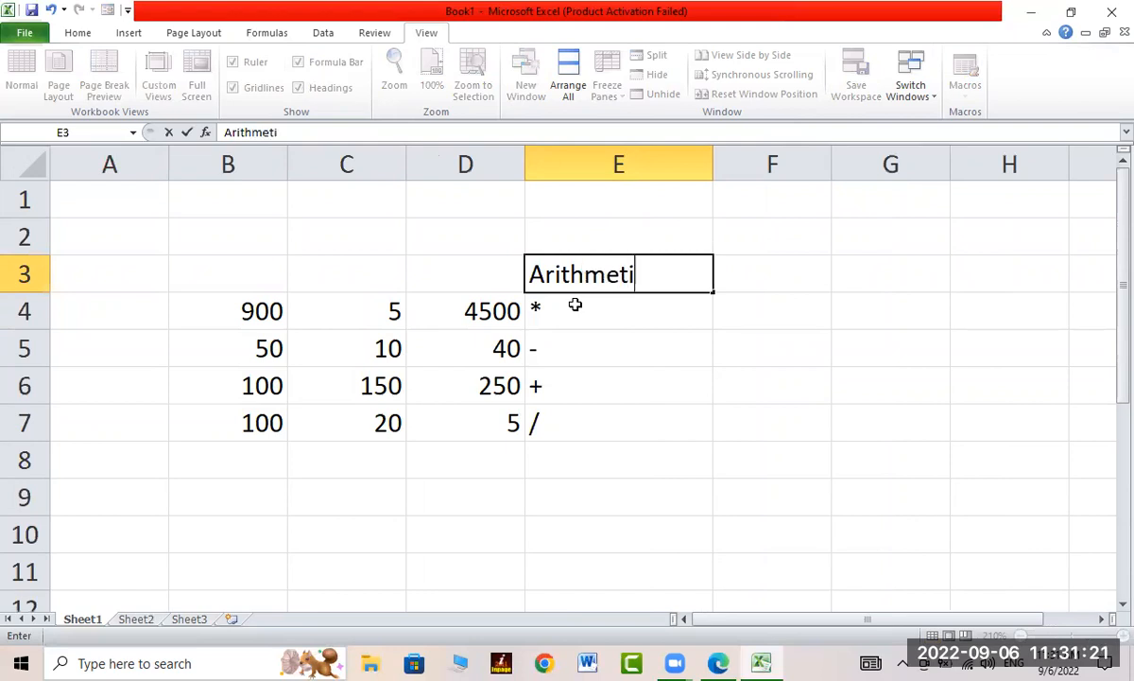
type("cla Operator")
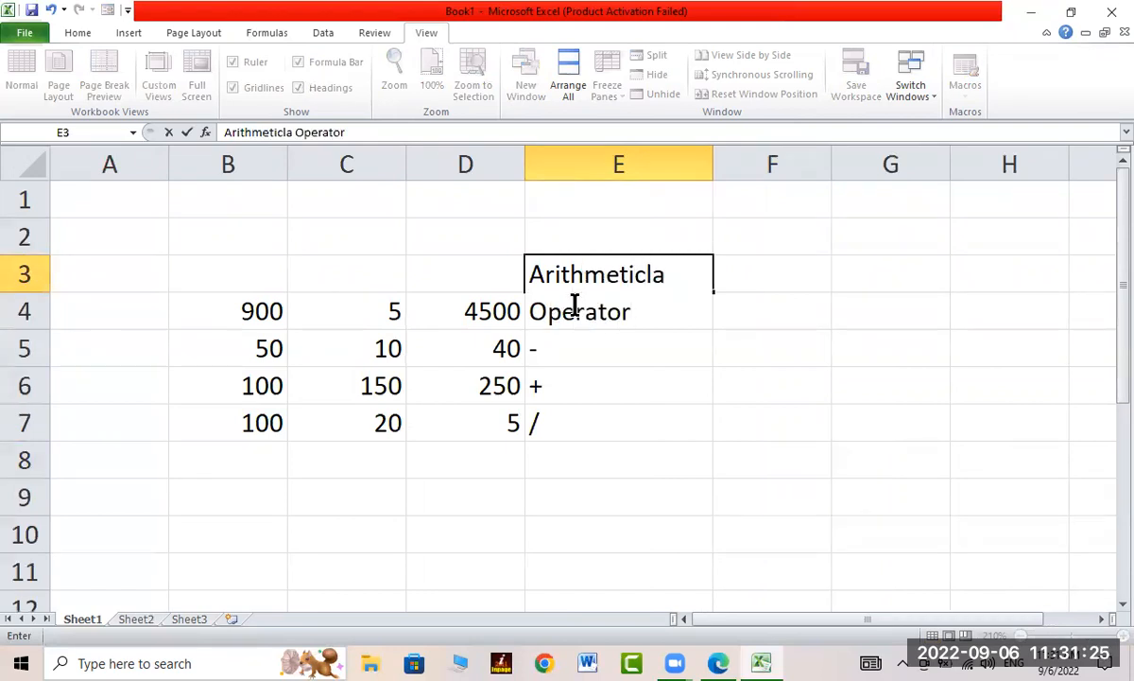
Step: Break the heading in E3 into two lines before Operator and remove the leading space from the second line
left_click(634, 284)
key("alt+Return")
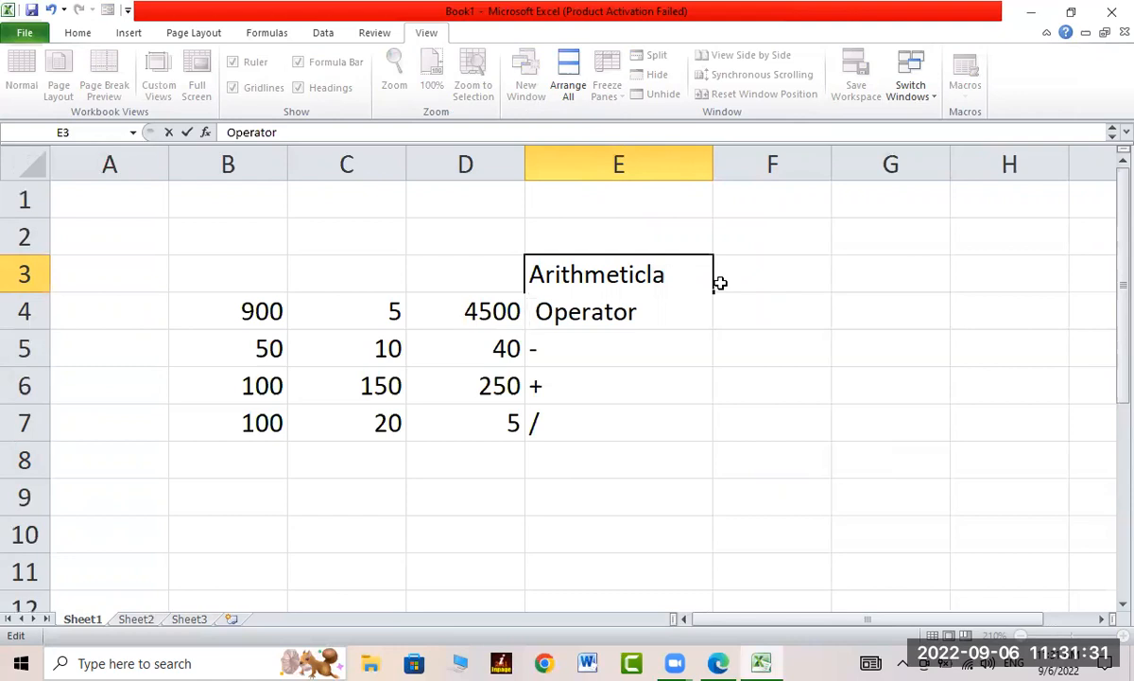
key("Delete")
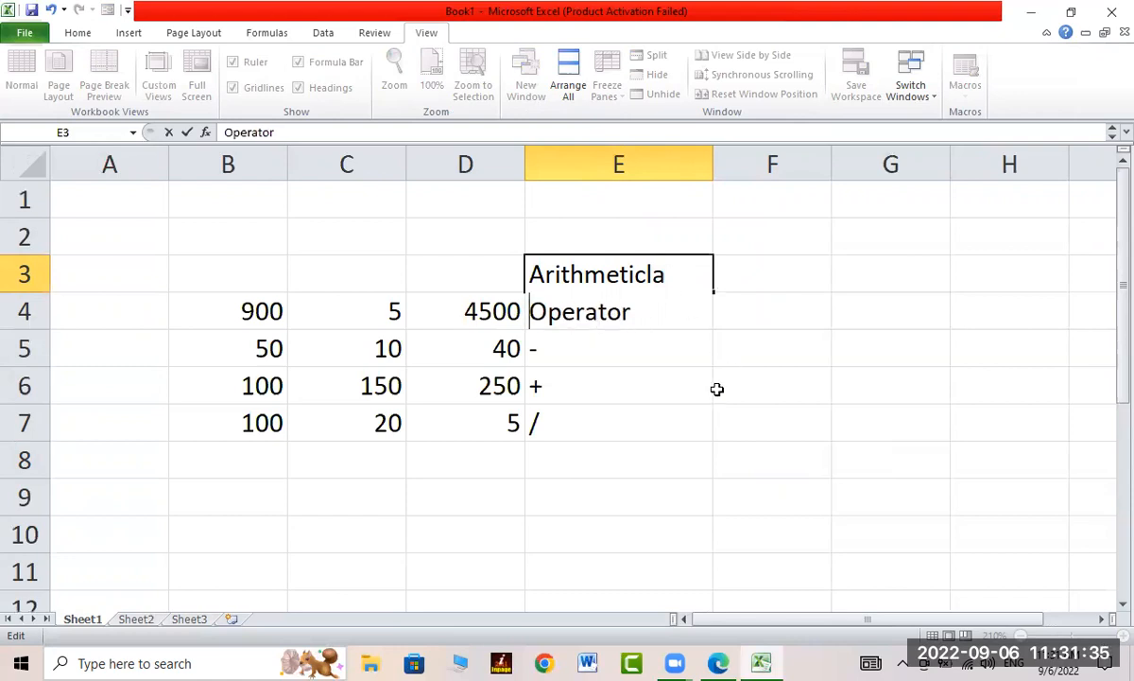
key("Return")
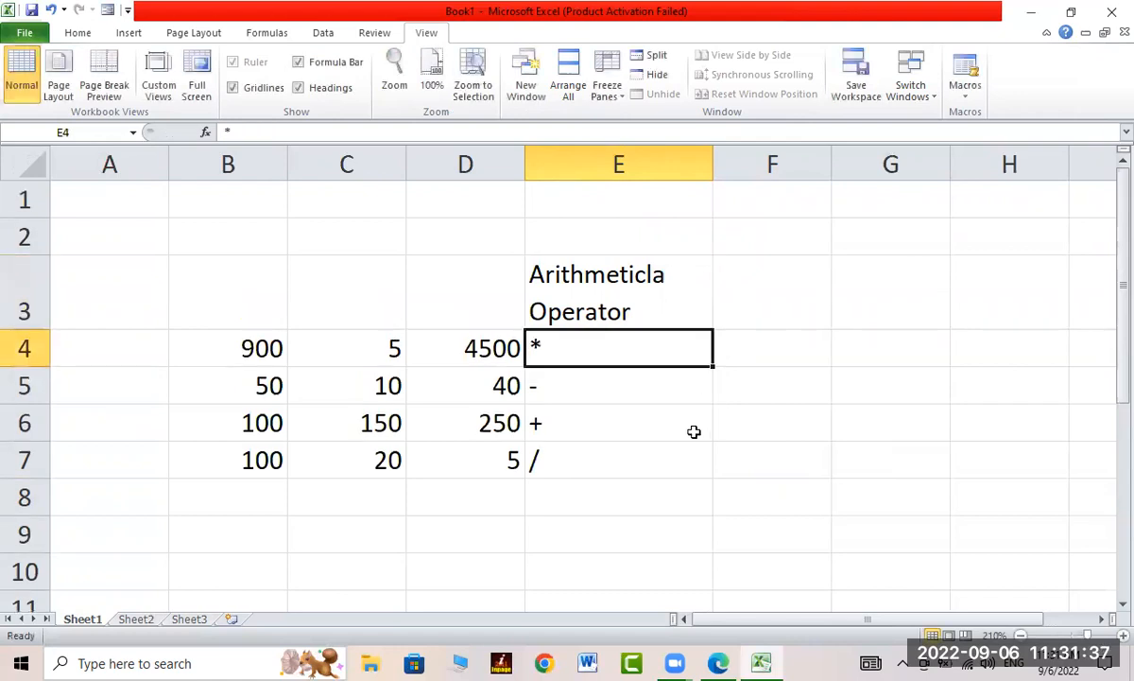
left_click(594, 289)
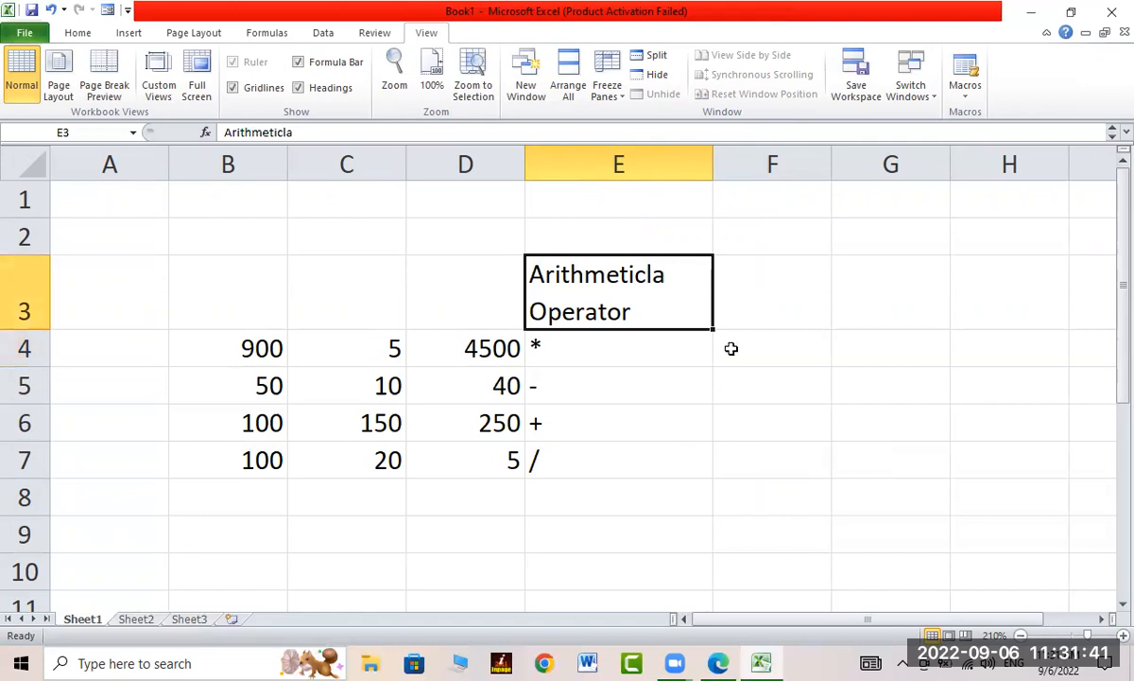
Step: Enter the note alt+enter in cell F3 and text wrapping in cell G3
left_click(775, 320)
type("alt")
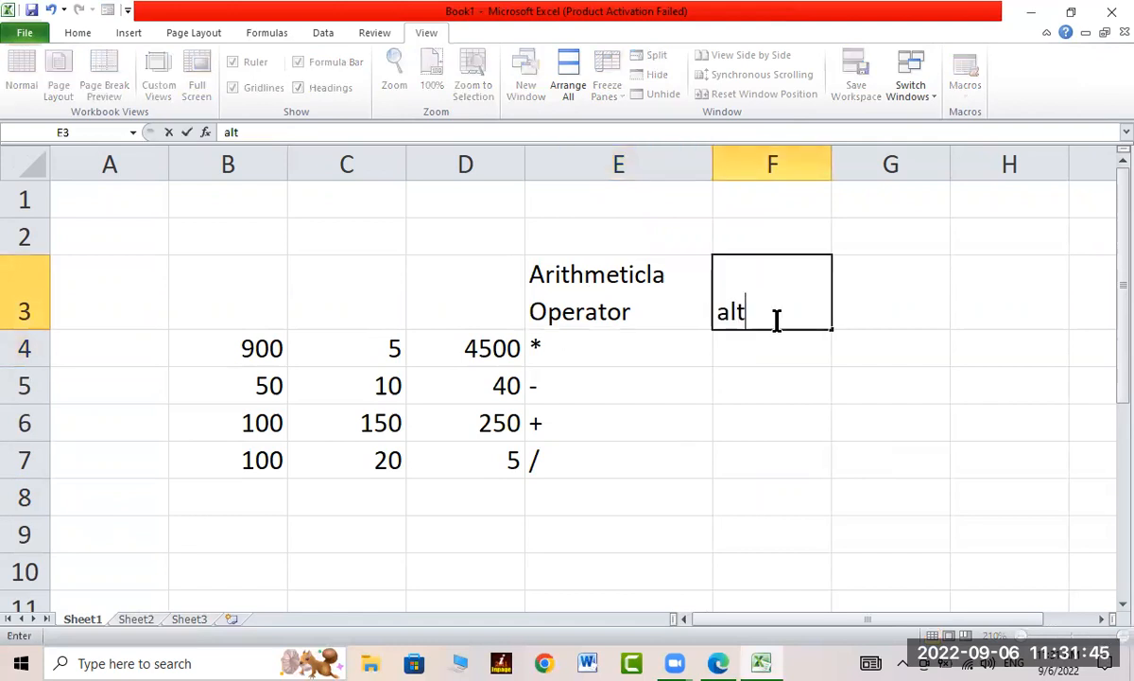
type("+enter")
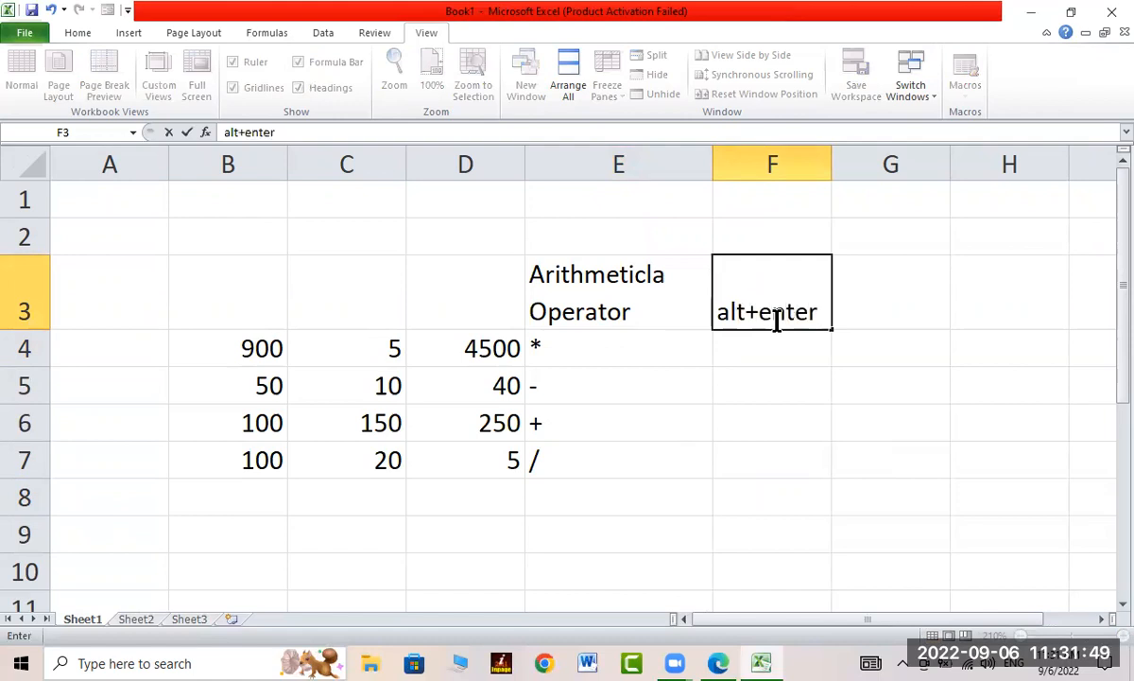
key("Tab")
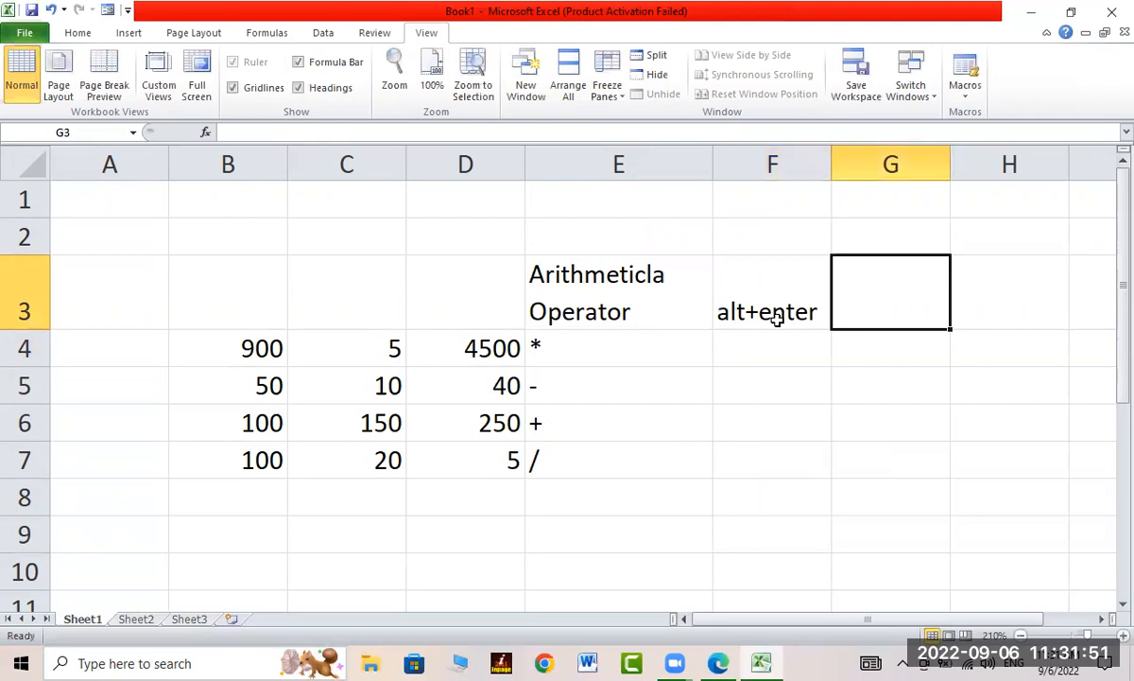
type("text wrapping")
key("Return")
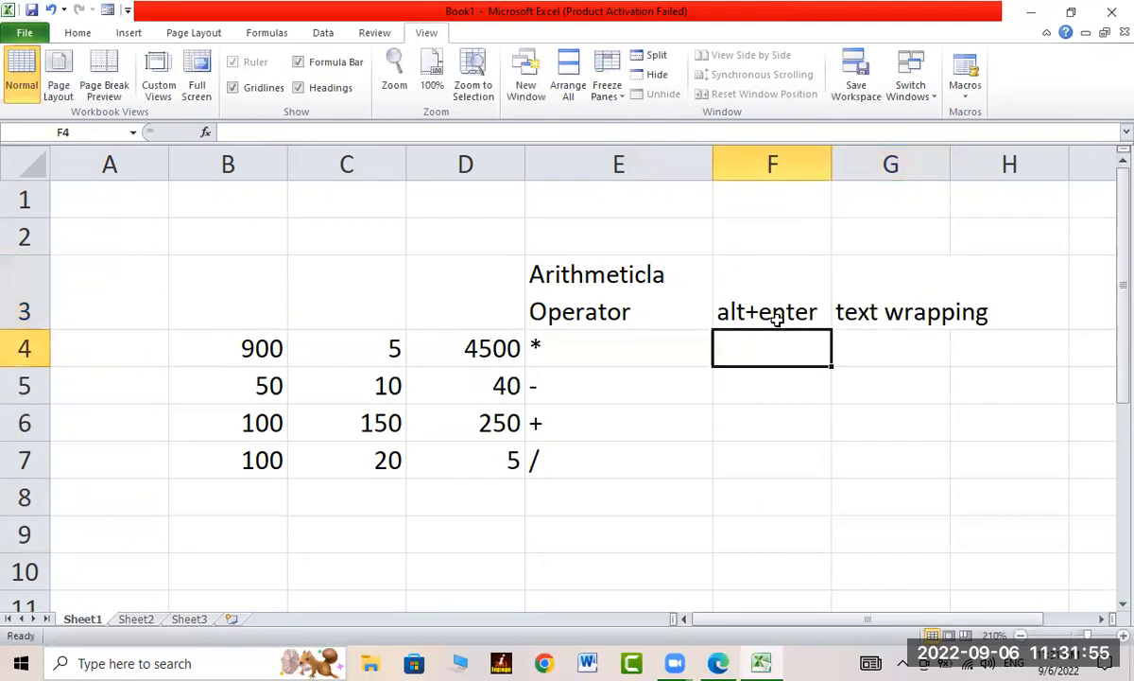
Step: Merge and center the empty cells B3 to D3 above the number columns
left_click(531, 342)
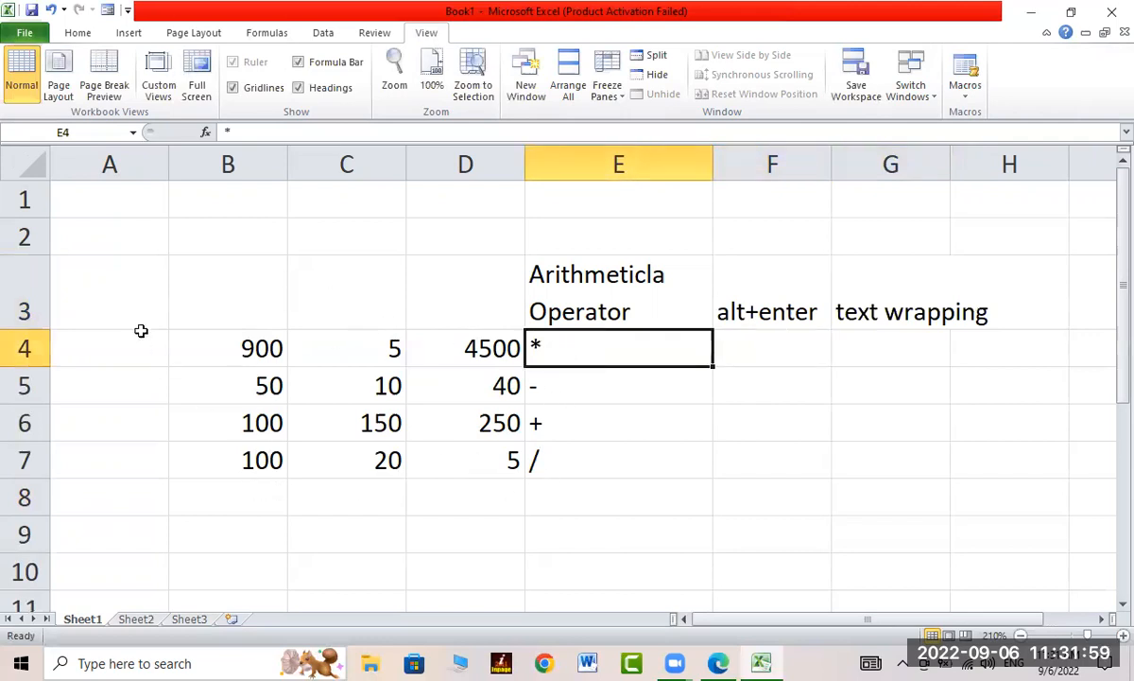
left_click(283, 302)
left_click_drag(282, 301, 466, 299)
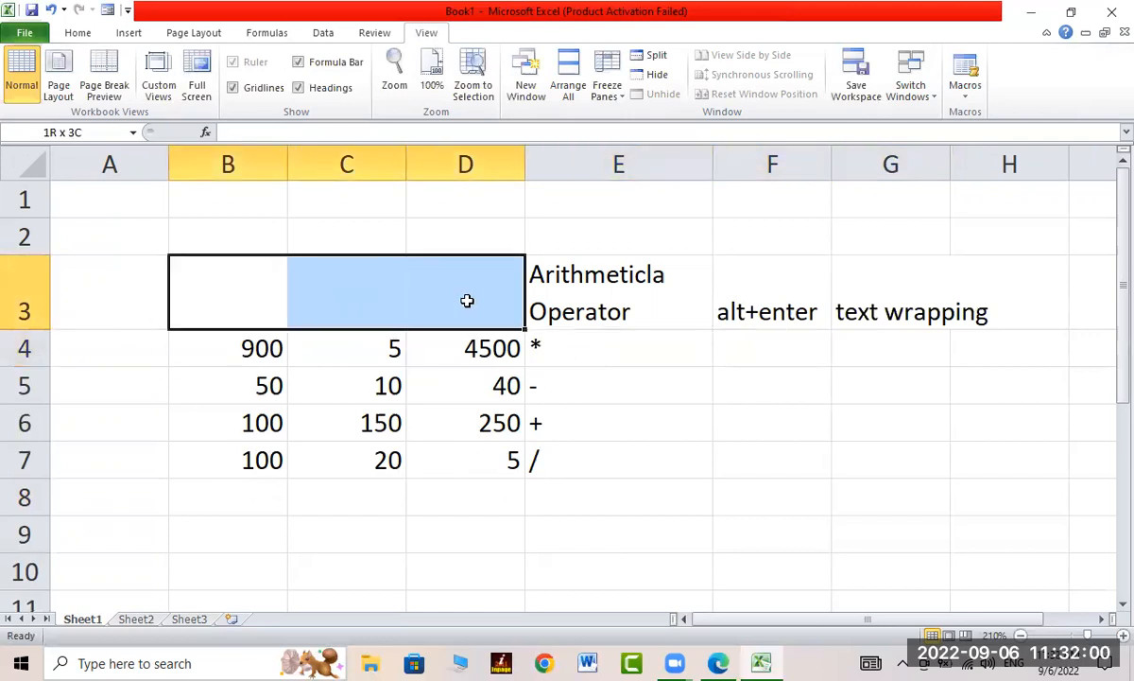
left_click(79, 34)
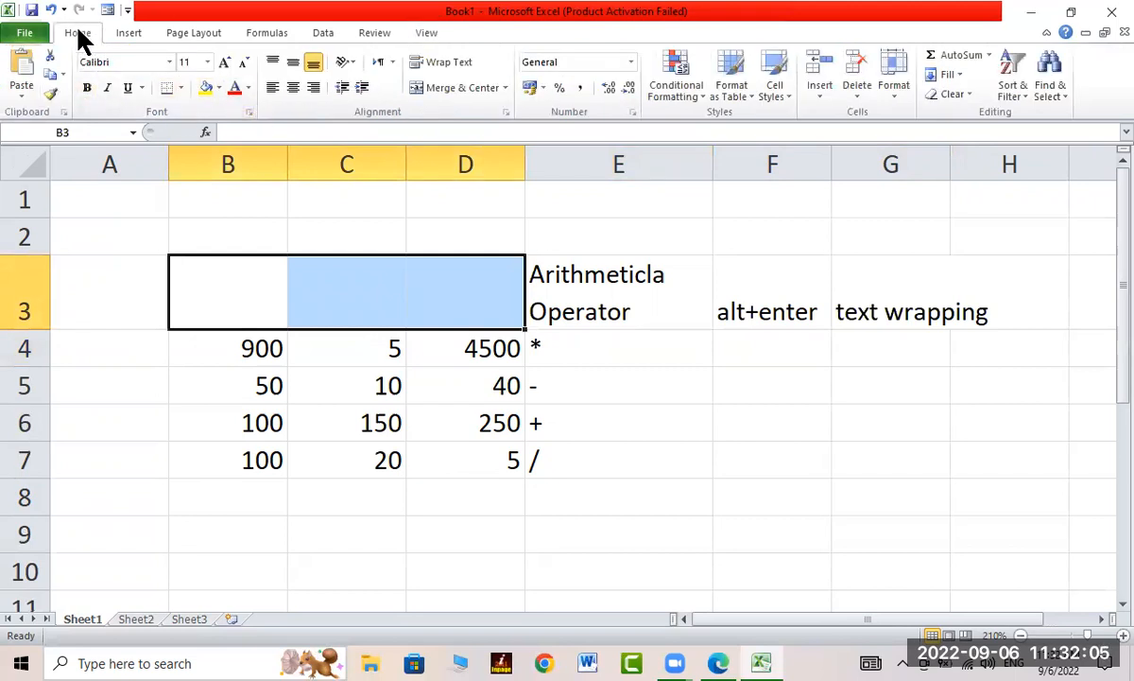
left_click(265, 276)
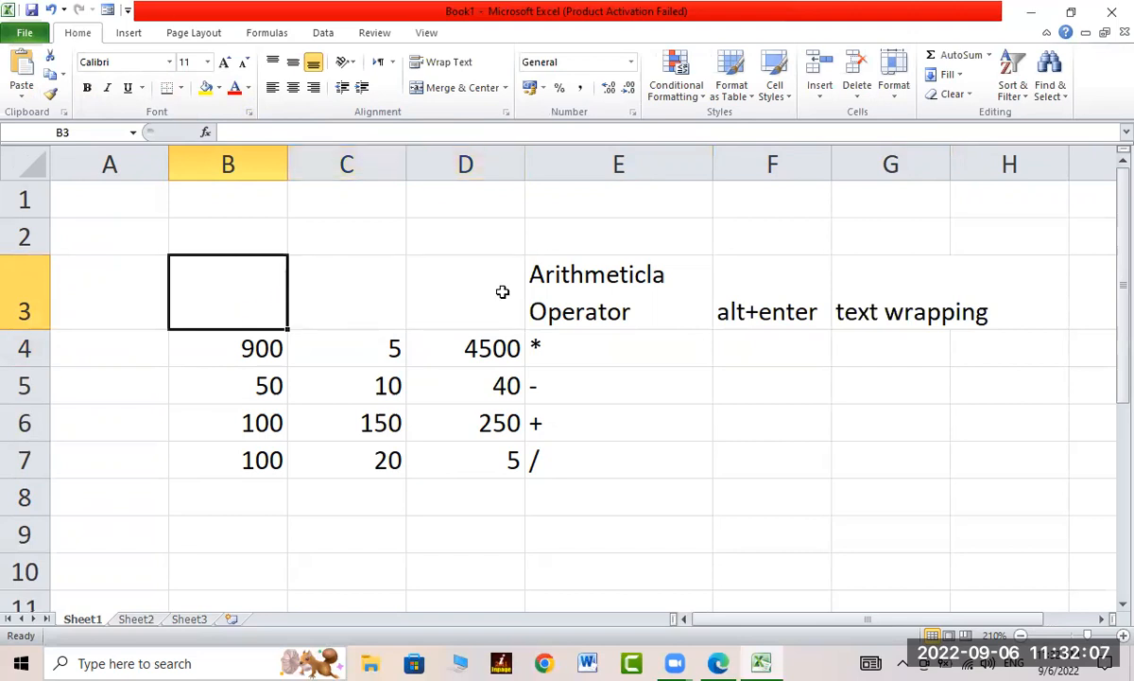
left_click(406, 275, "shift")
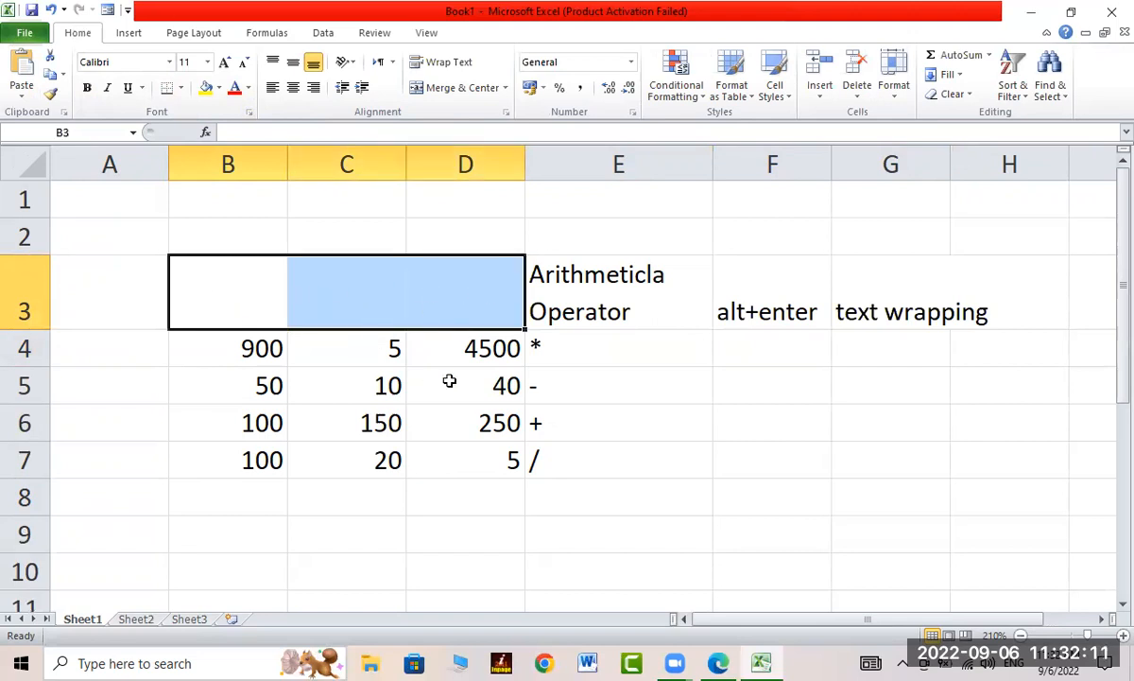
left_click(187, 280)
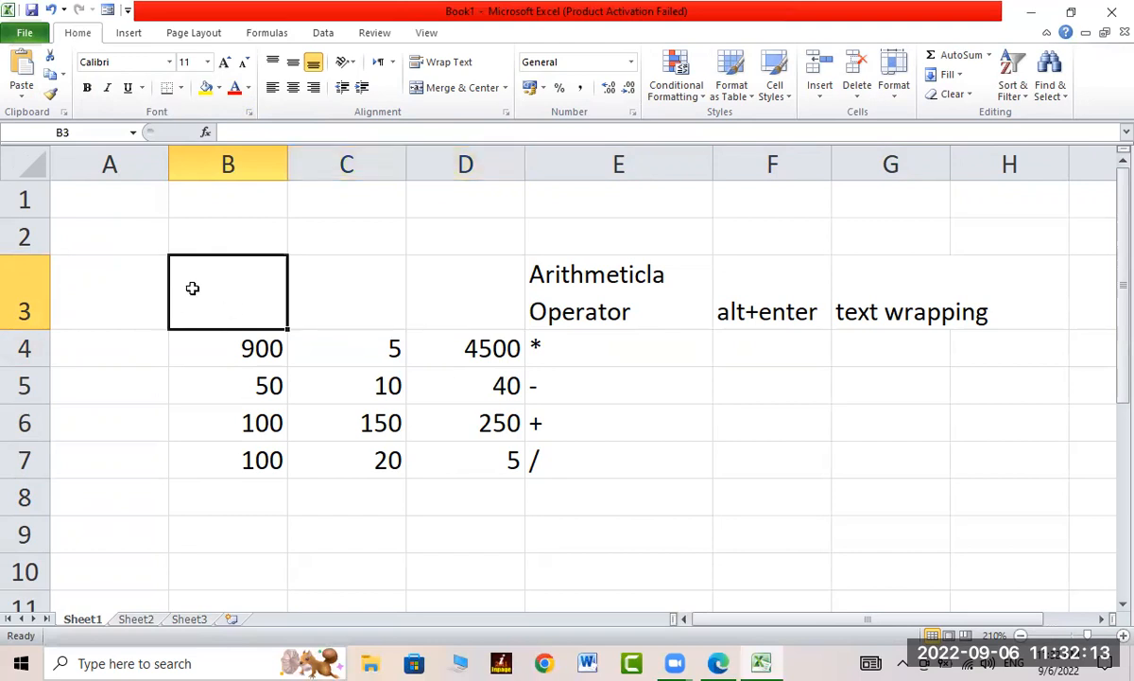
left_click(329, 295, "shift")
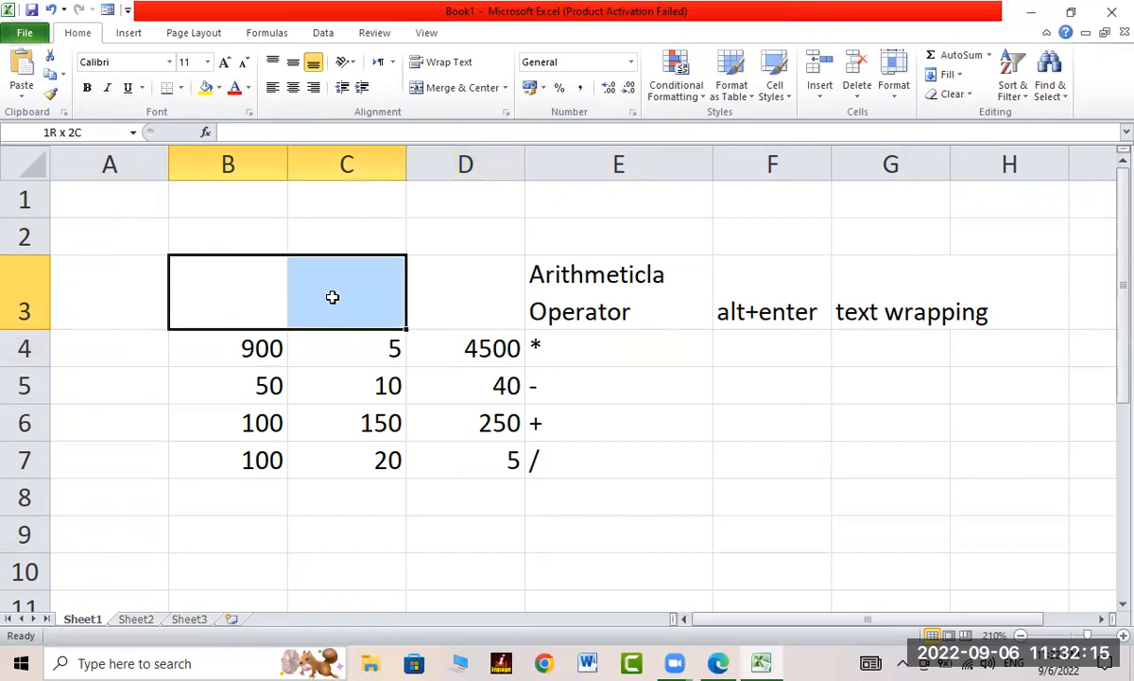
left_click(435, 285, "shift")
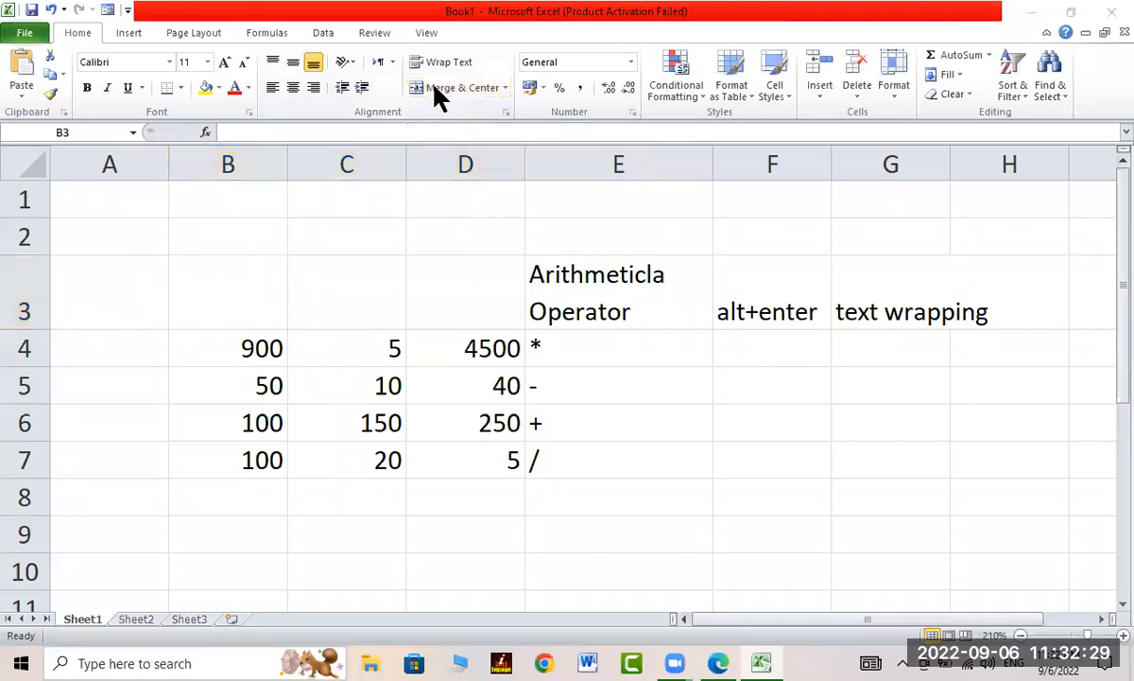
left_click(352, 297)
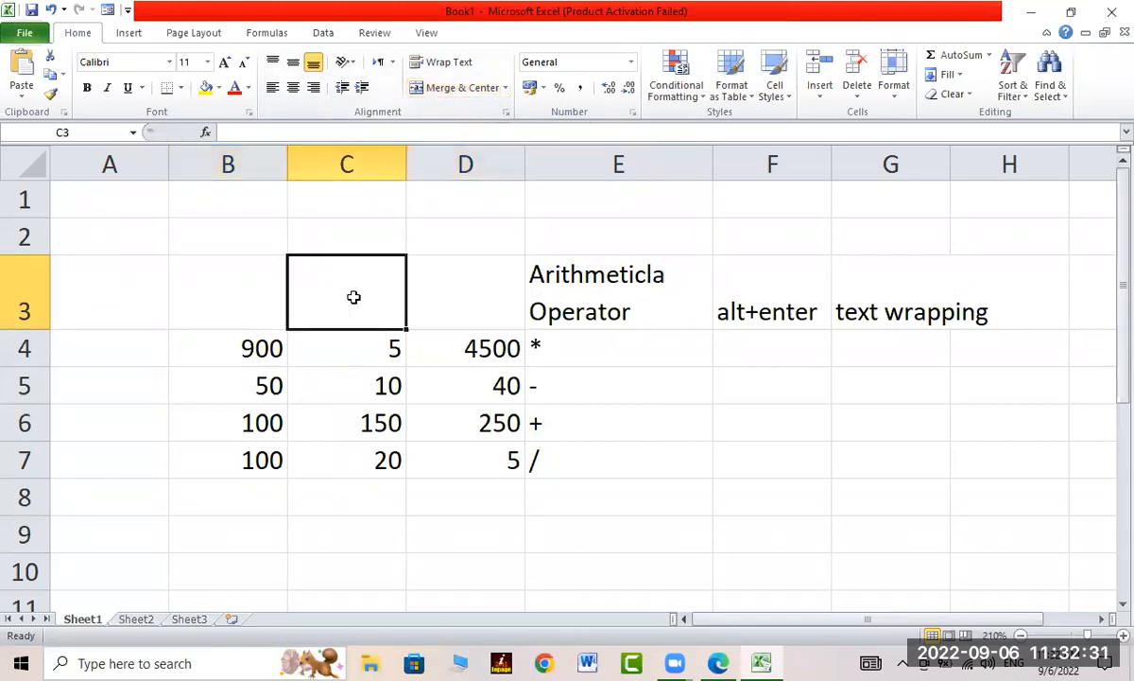
left_click_drag(226, 293, 425, 291)
left_click(440, 87)
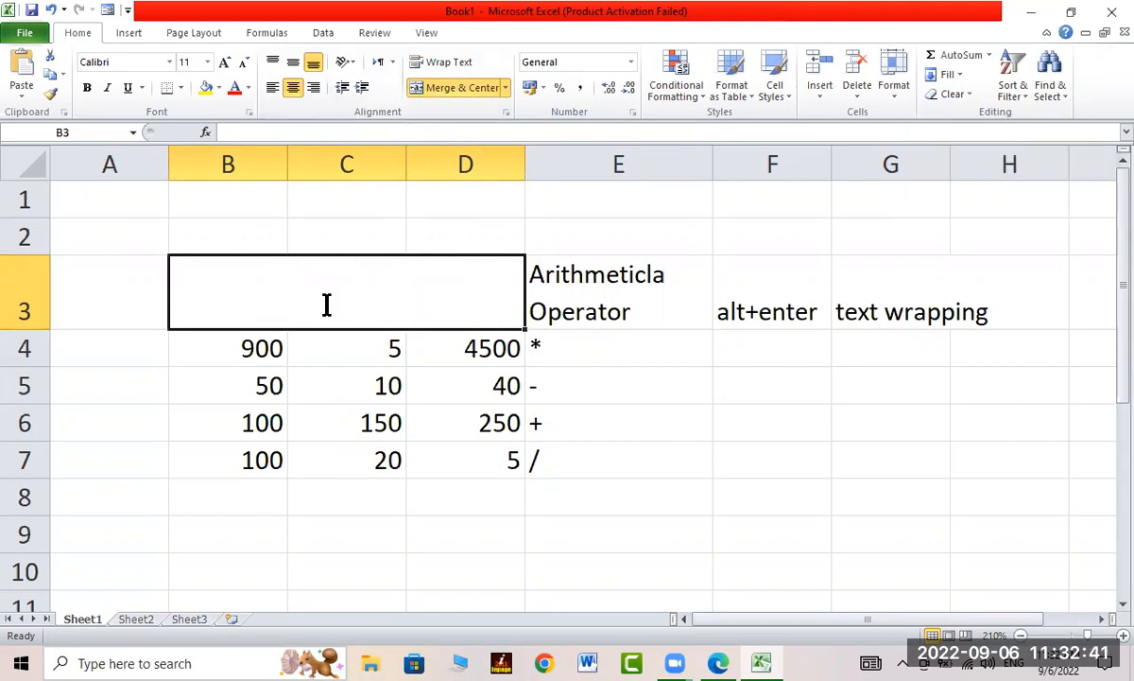
Step: Enter the title Learning Unit 3 in the merged cell B3
type("Learnin")
type("g U")
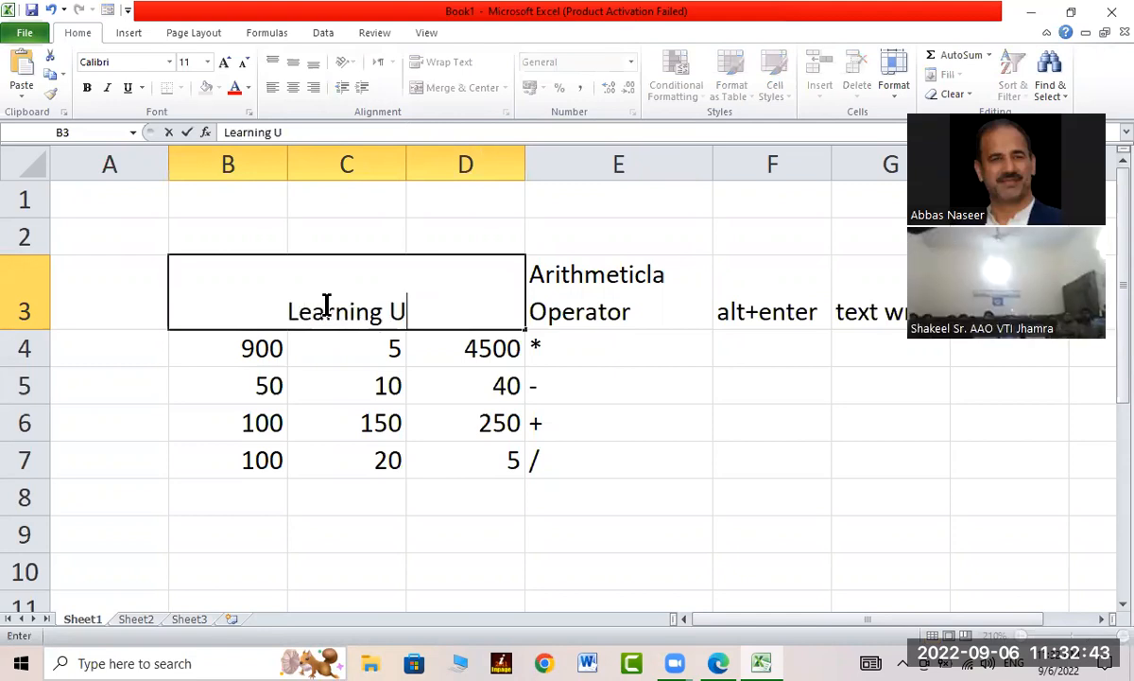
type("nit 3")
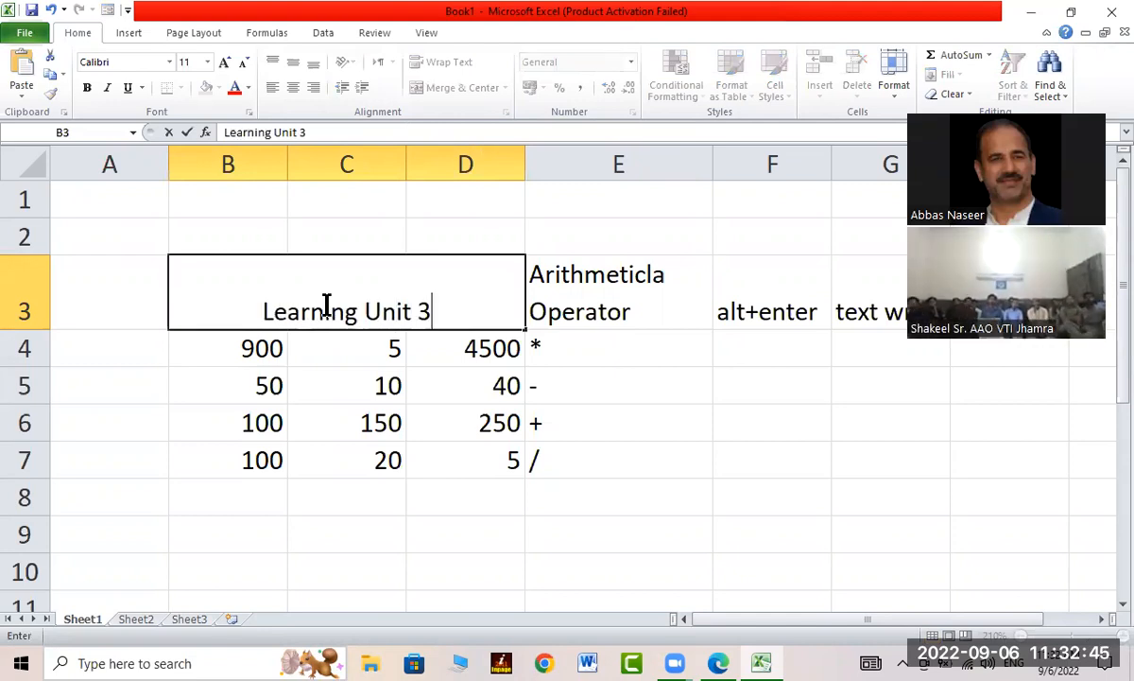
key("Return")
Step: Middle-align the Learning Unit 3 title vertically and give it a yellow fill with red text
left_click(326, 304)
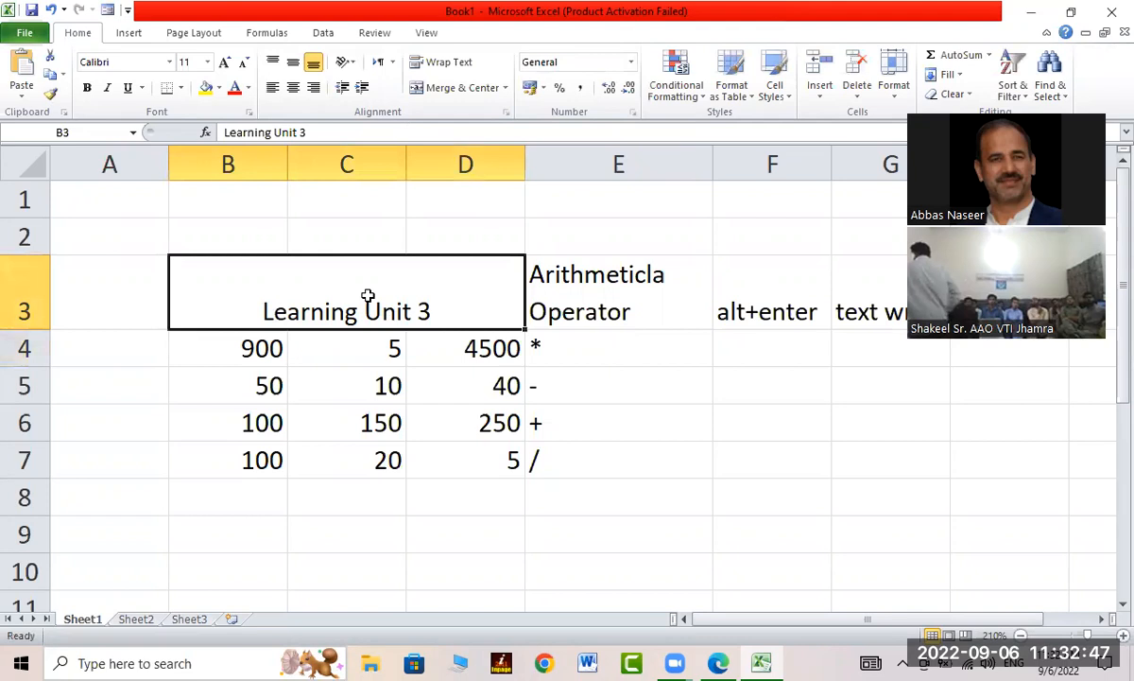
left_click(293, 62)
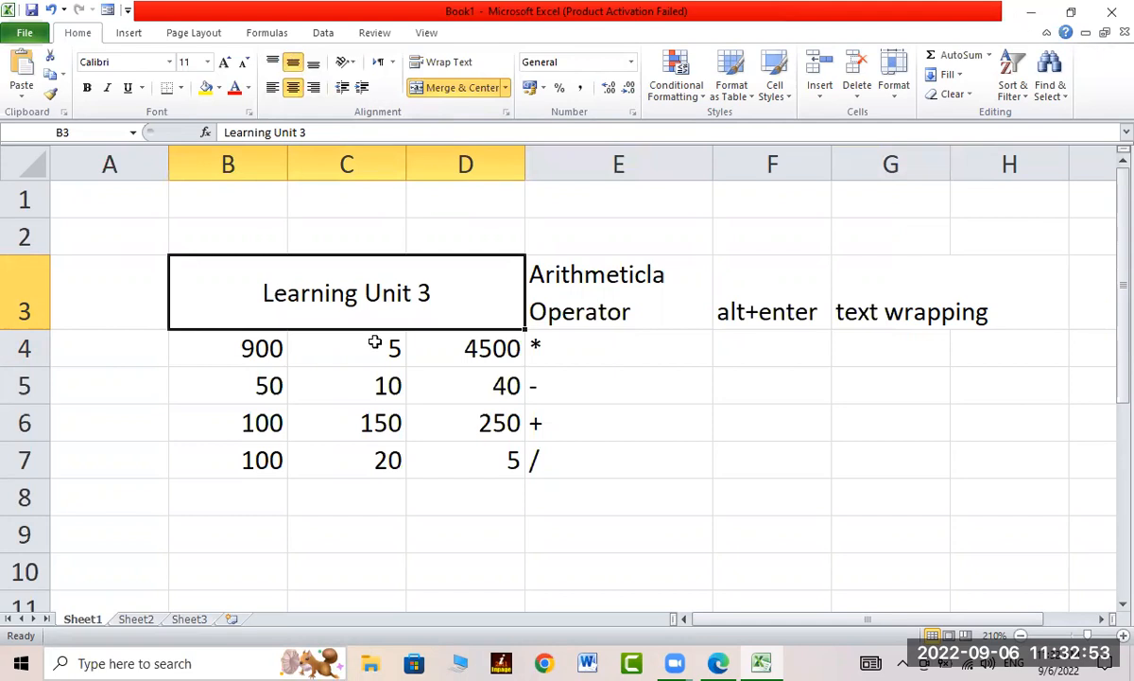
left_click(206, 87)
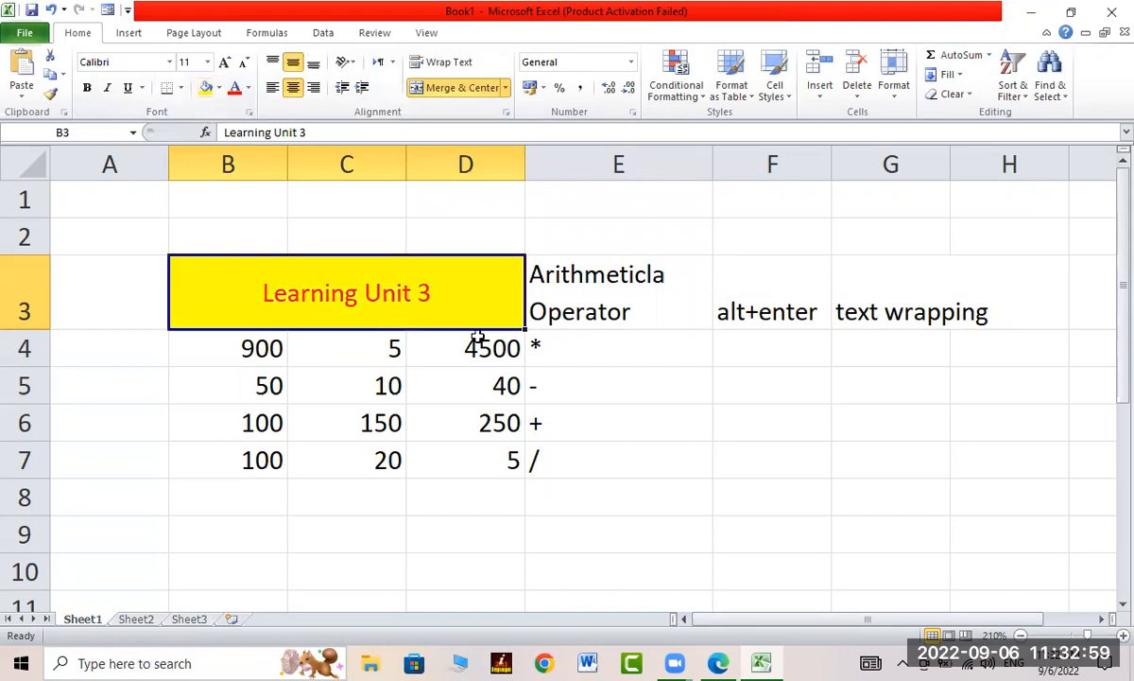
left_click(477, 338)
left_click(304, 372)
left_click_drag(275, 345, 481, 437)
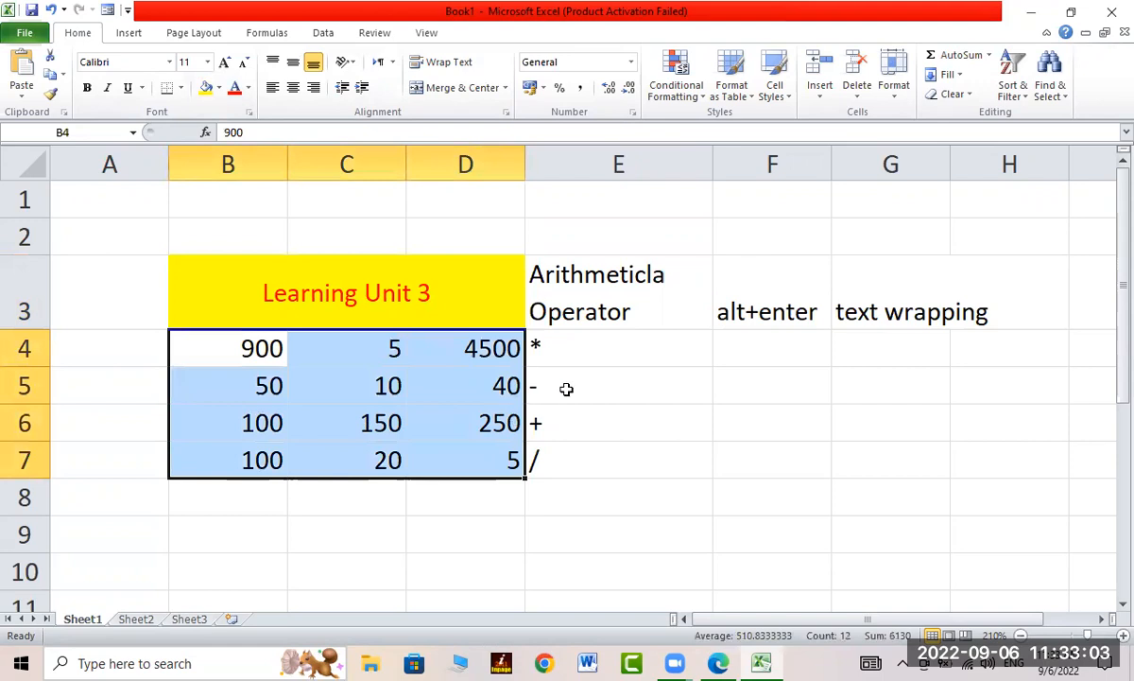
left_click(566, 389)
left_click(563, 294)
left_click(575, 384)
left_click(567, 346)
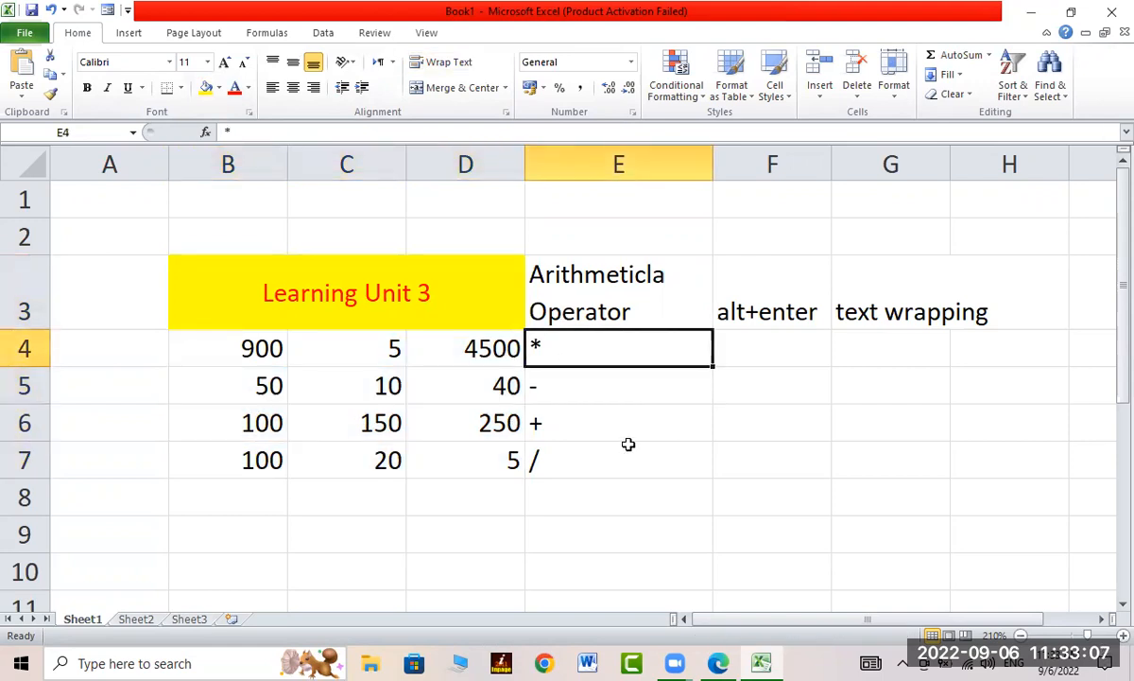
Step: Switch to the Learner Guide PDF in Edge and view the Learning Unit 3 title and module header on page 250
left_click(718, 663)
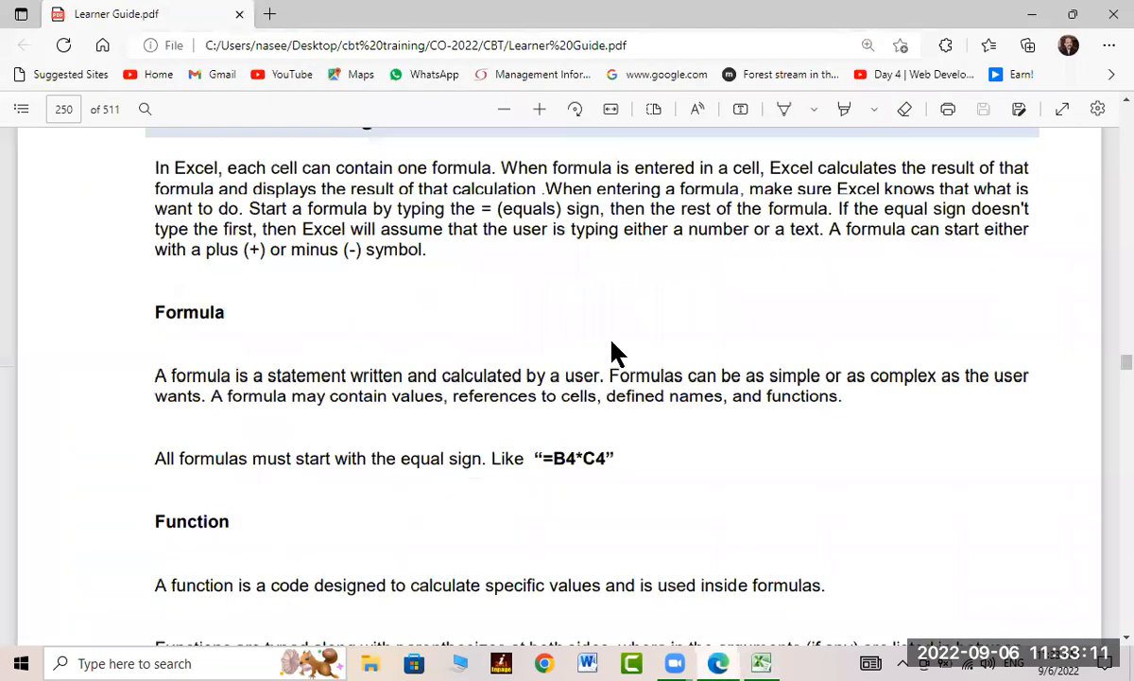
scroll(612, 343, "up", 4)
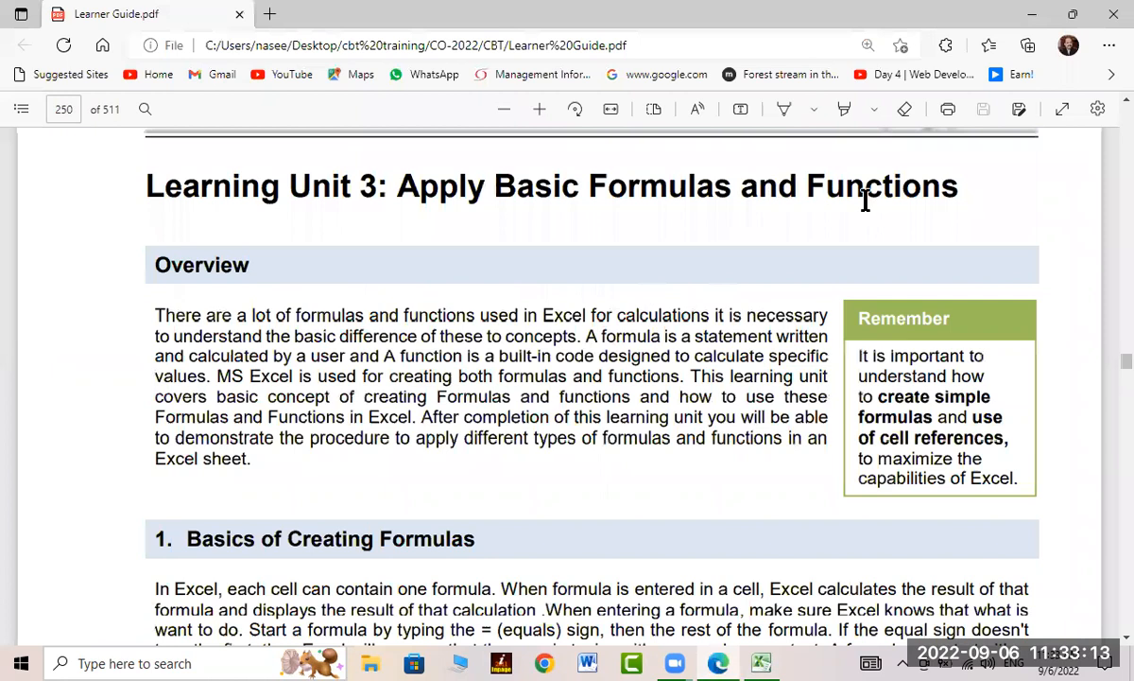
scroll(889, 206, "up", 1)
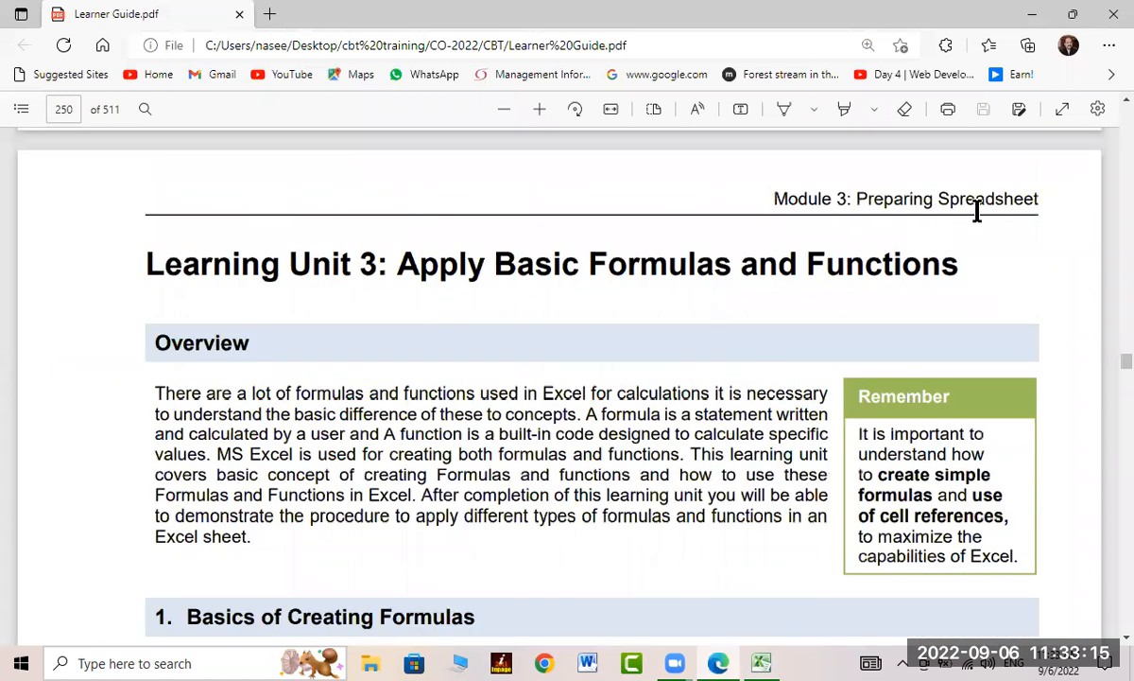
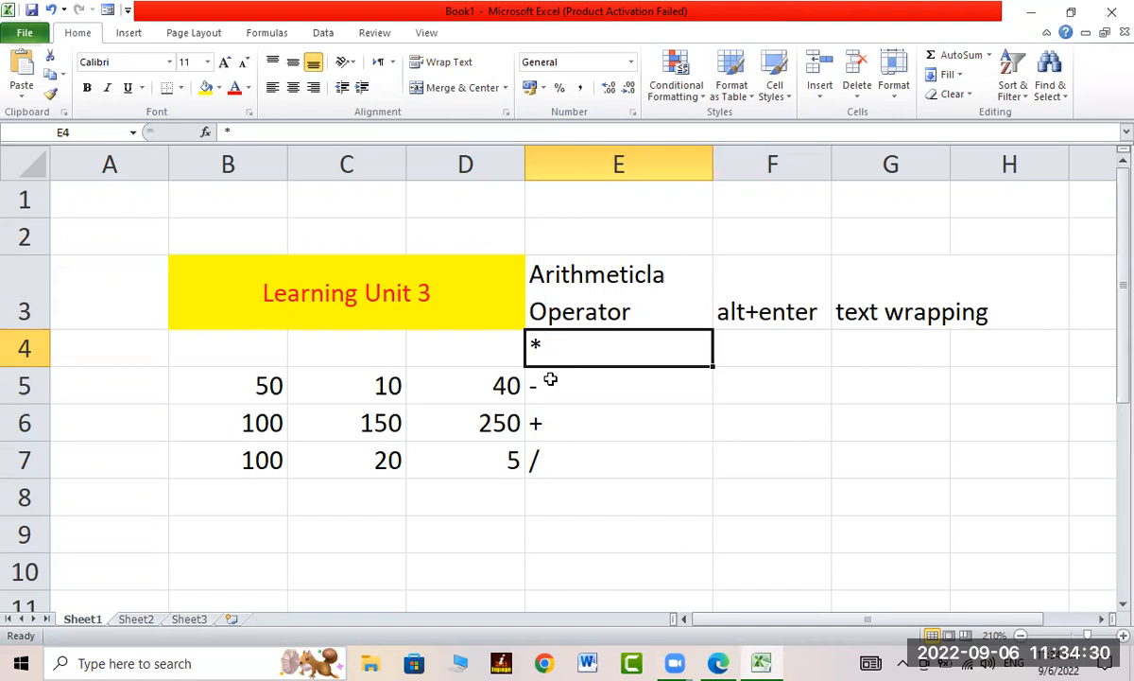
Step: Enter 900 in cell B4 and 10 in cell C4 of the emptied multiplication row
left_click(265, 350)
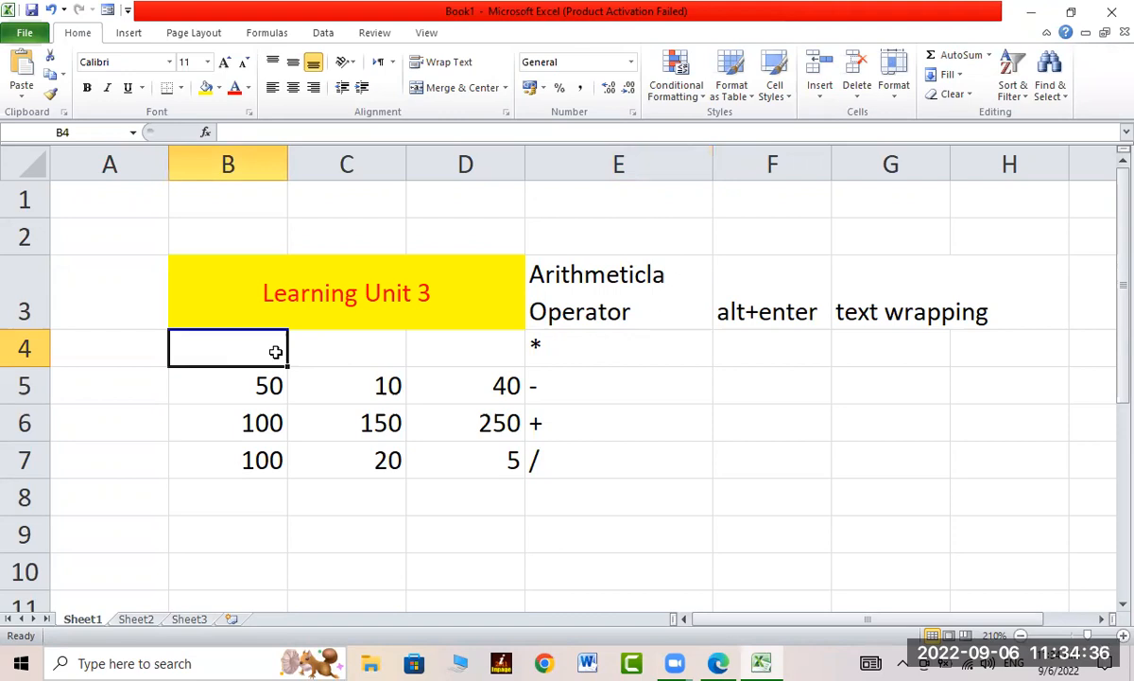
type("900")
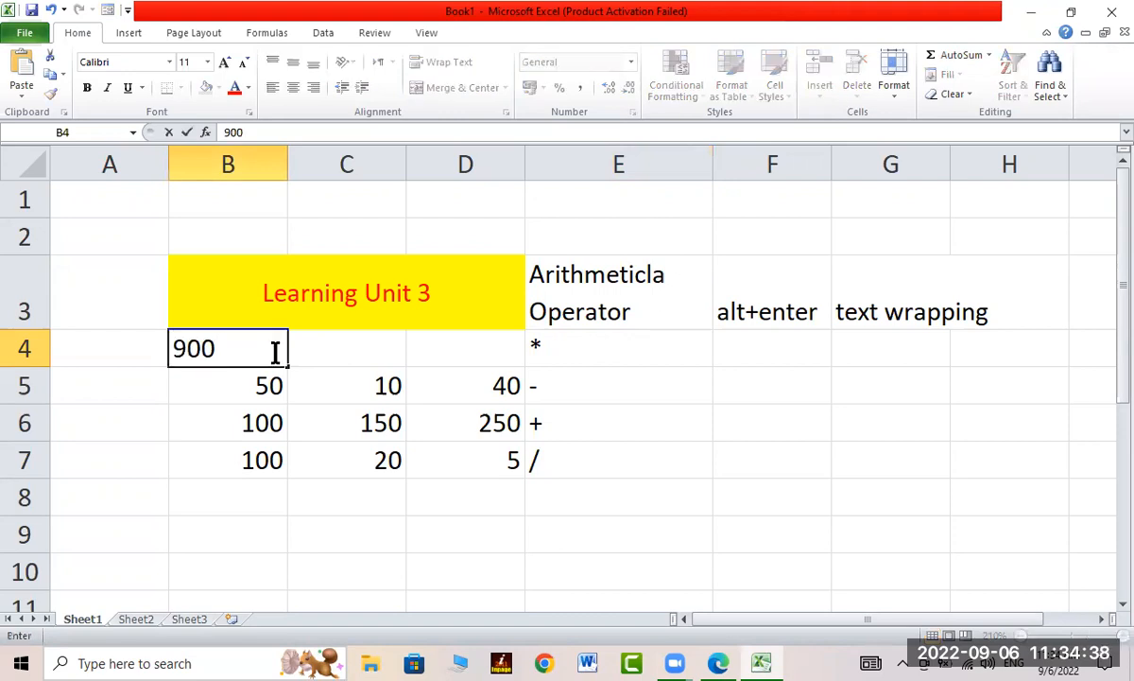
key("Tab")
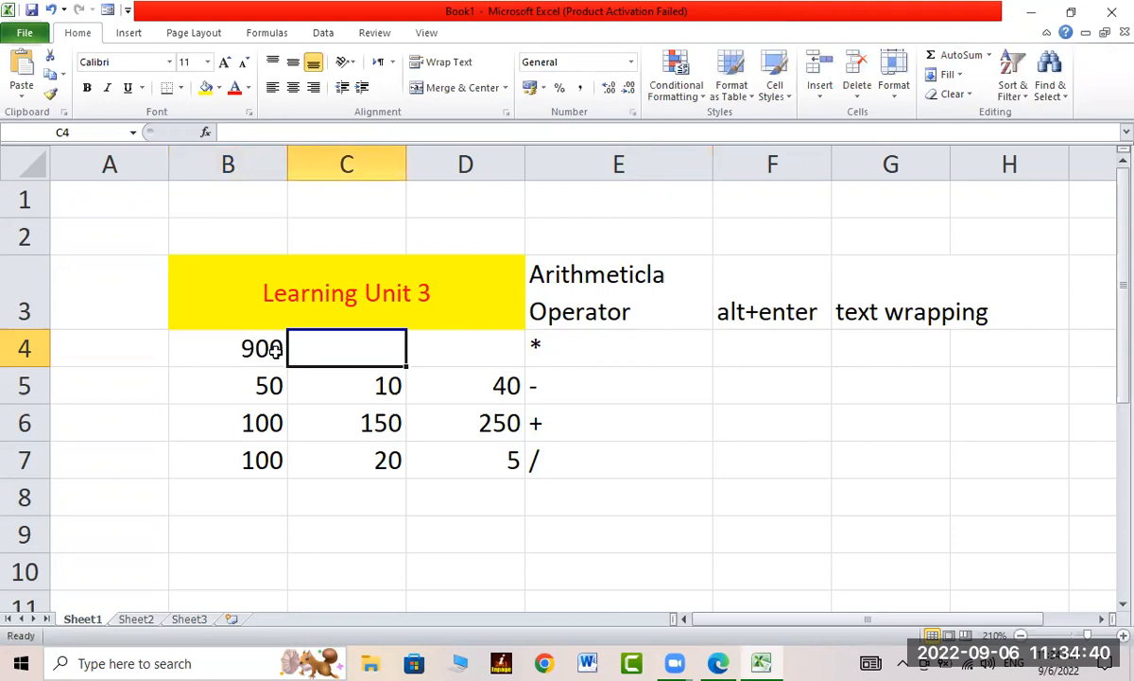
type("10")
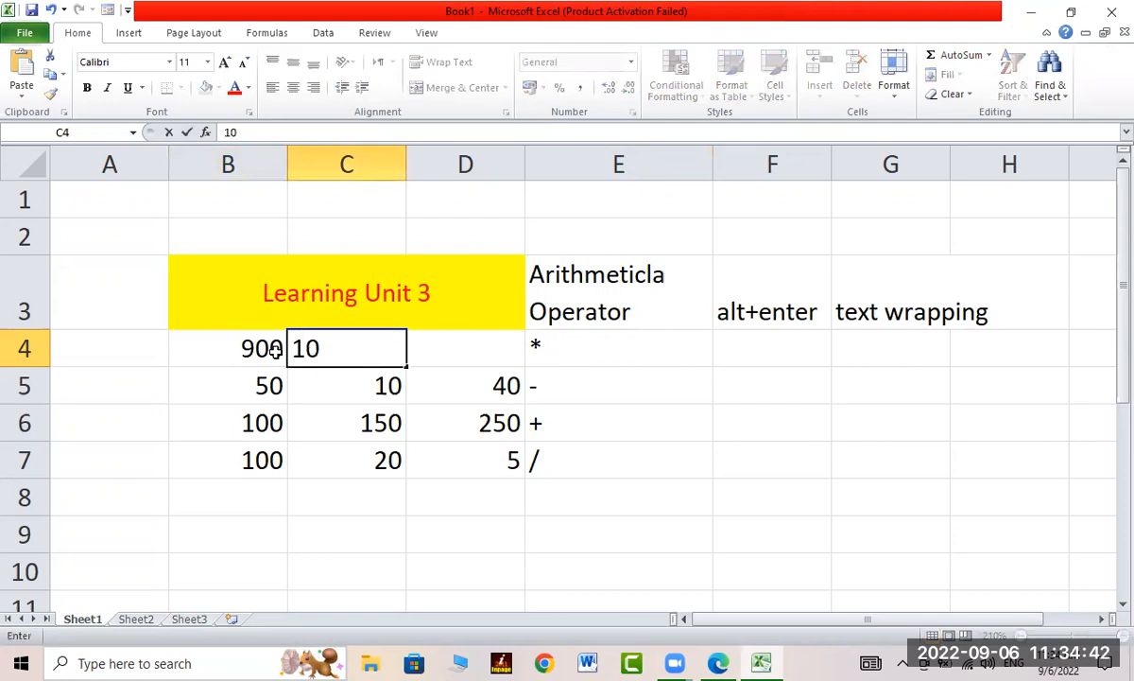
key("Tab")
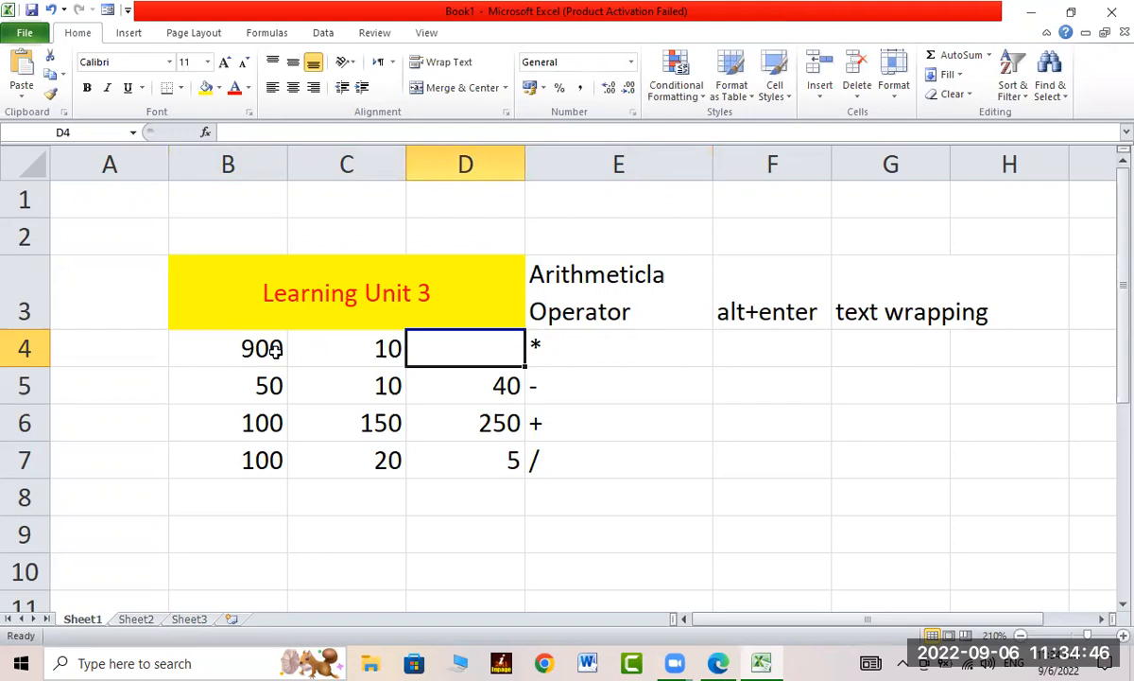
Step: Enter the multiplication formula =B4*C4 in cell D4 and select that cell to show its formula
type("=")
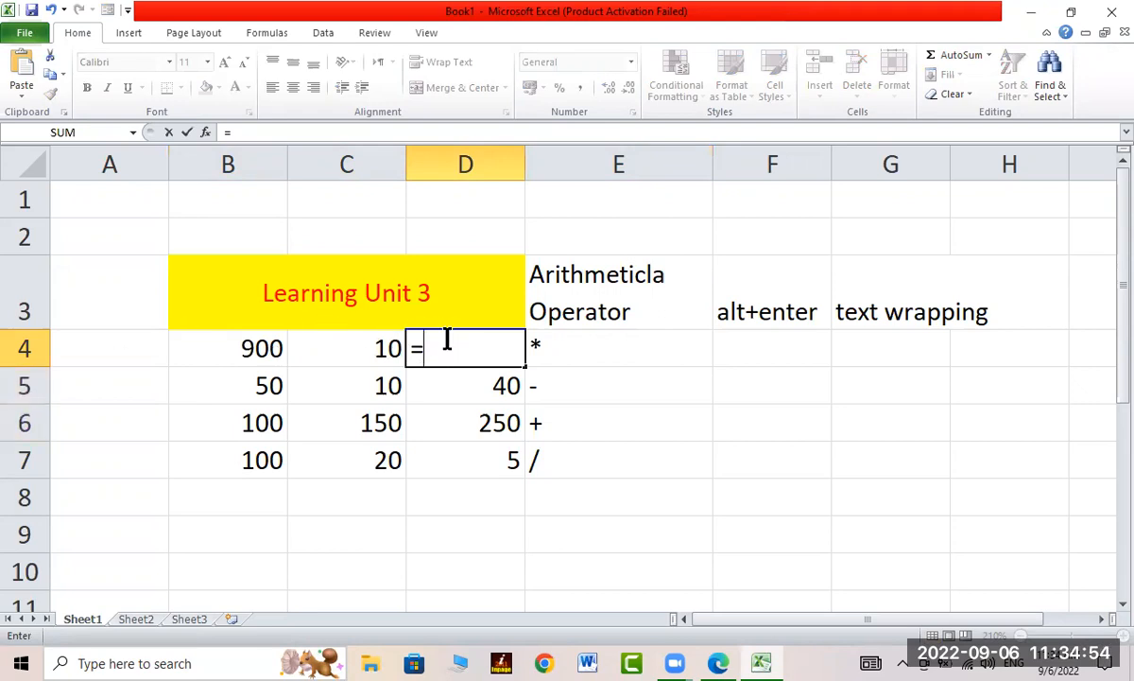
left_click(263, 345)
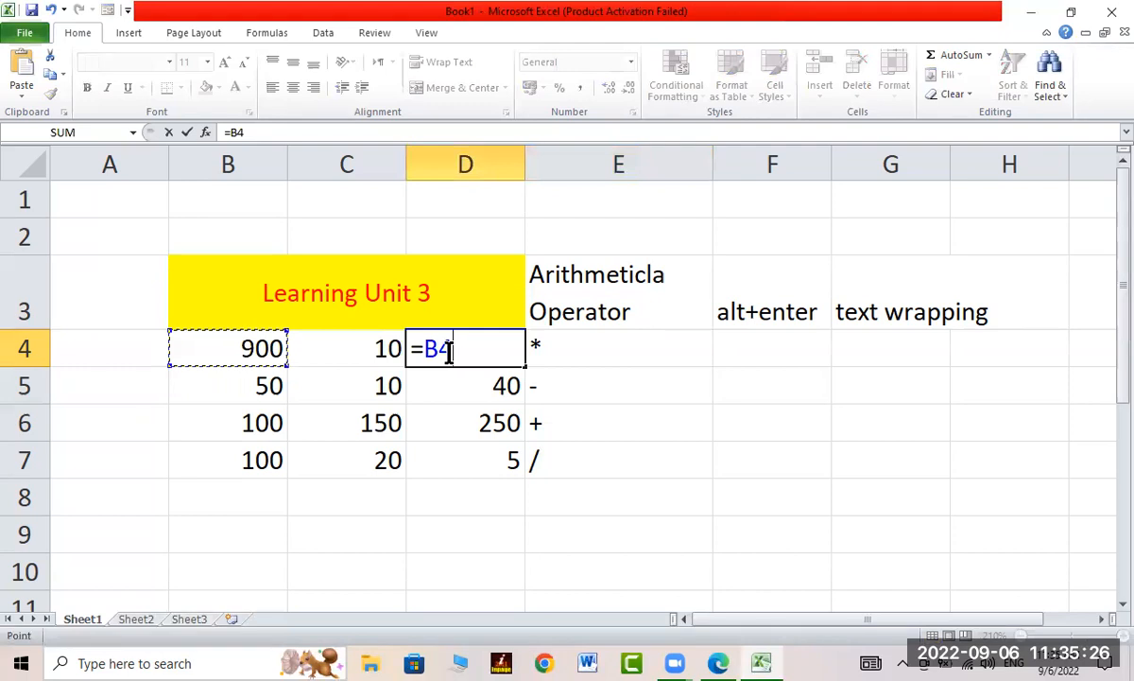
type("*")
left_click(331, 347)
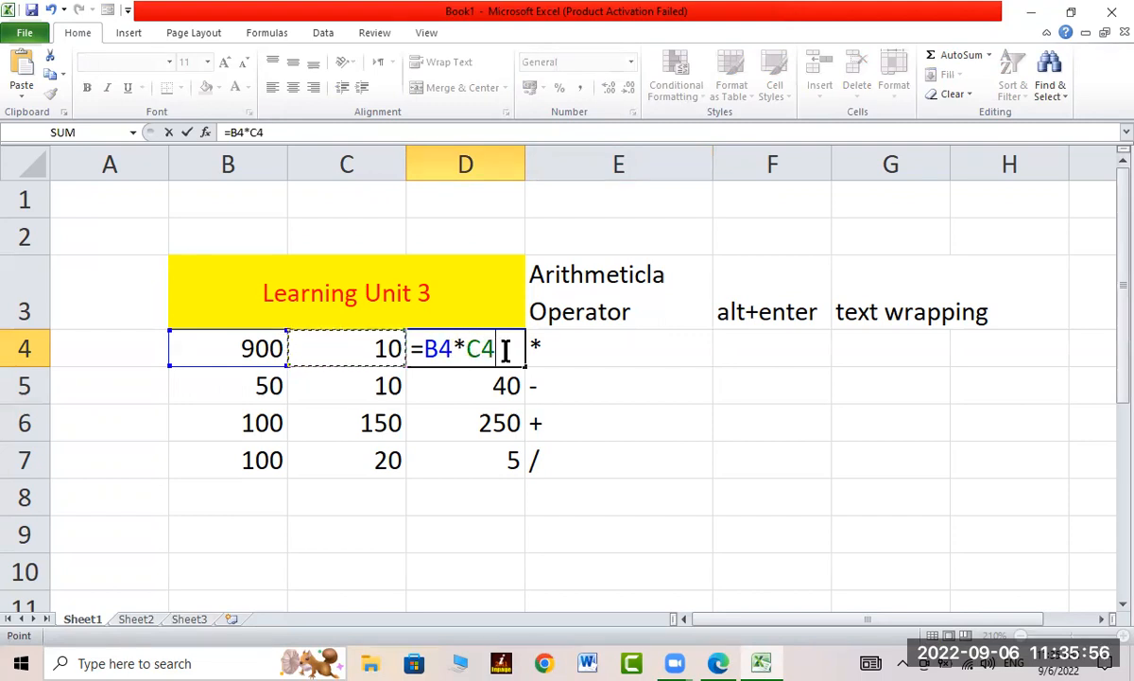
key("Return")
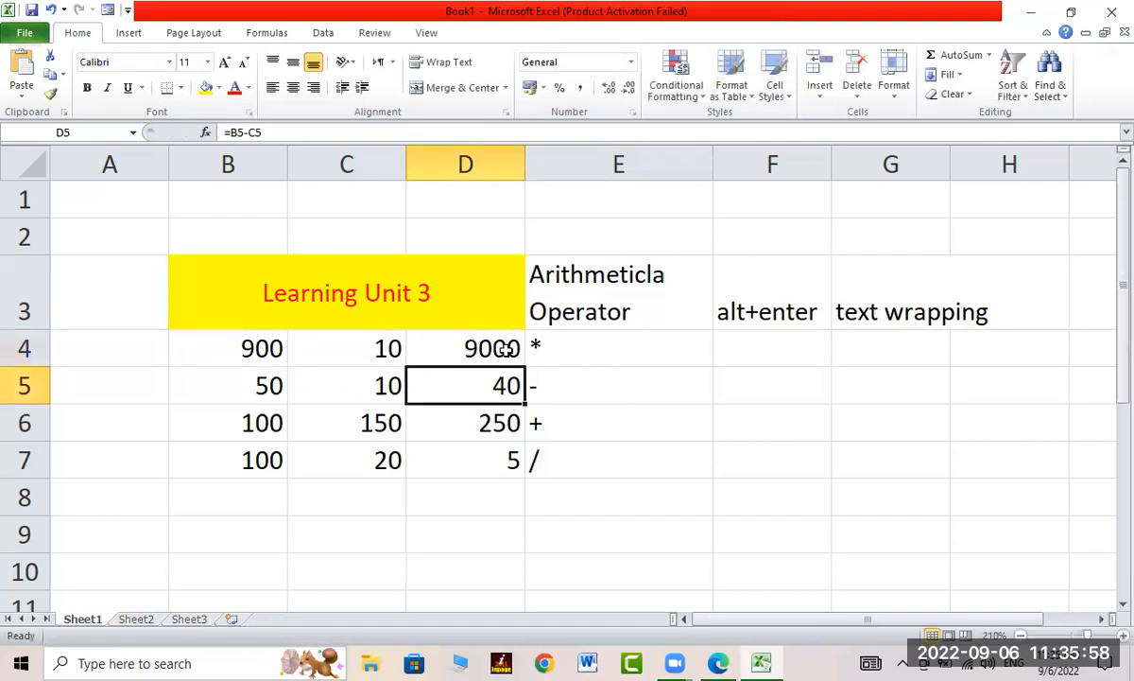
left_click(508, 349)
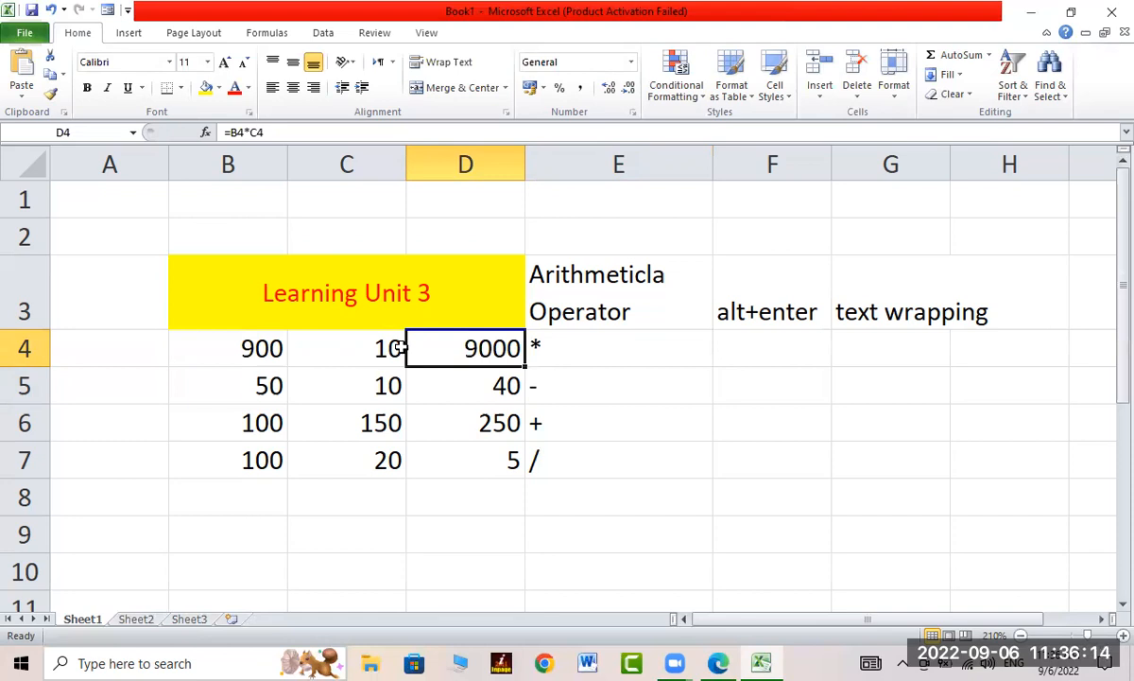
Step: Label the multiplication row "Multiply" in cell F4 and the subtraction row "Substract" in cell F5
left_click(251, 390)
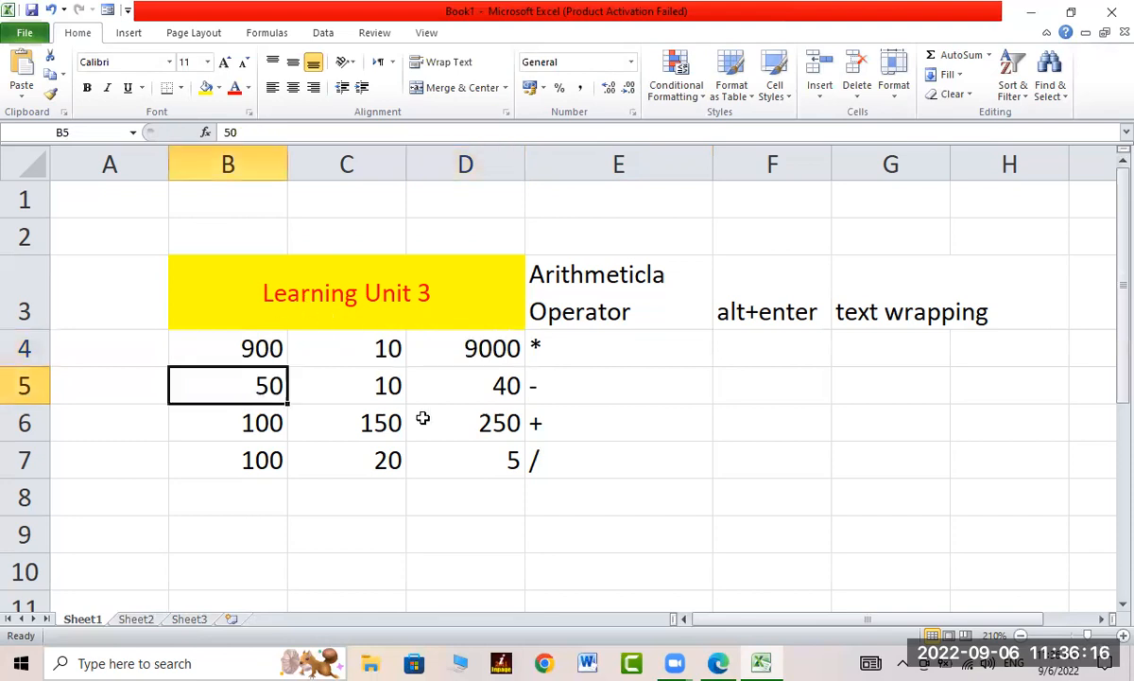
left_click(547, 377)
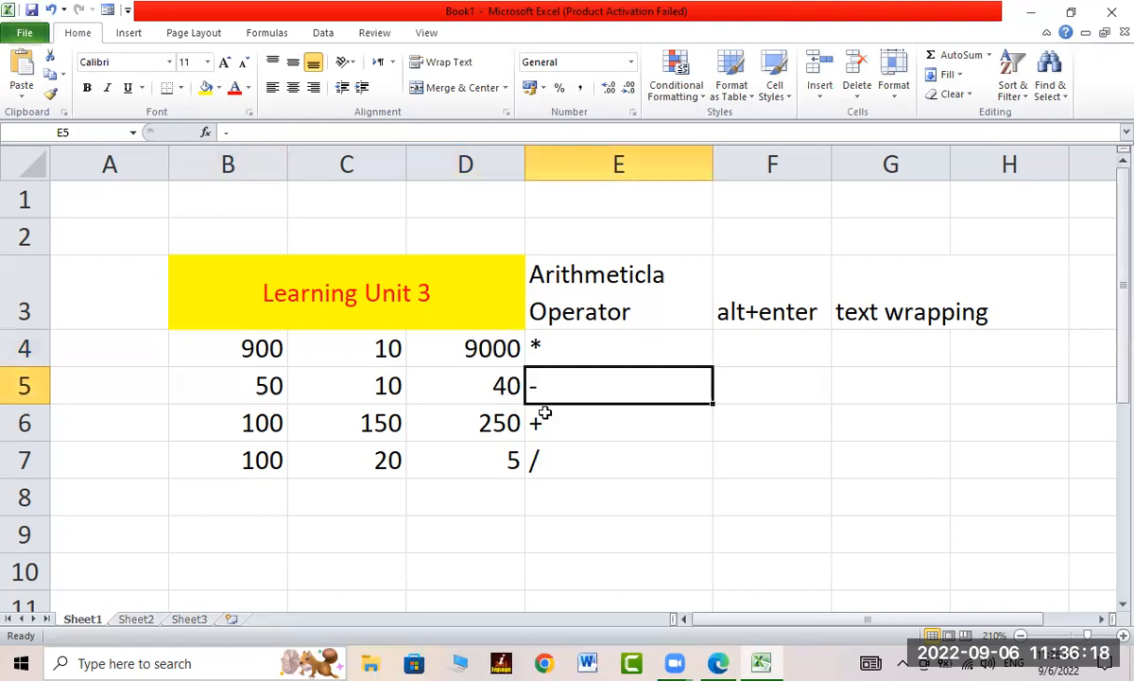
left_click(747, 359)
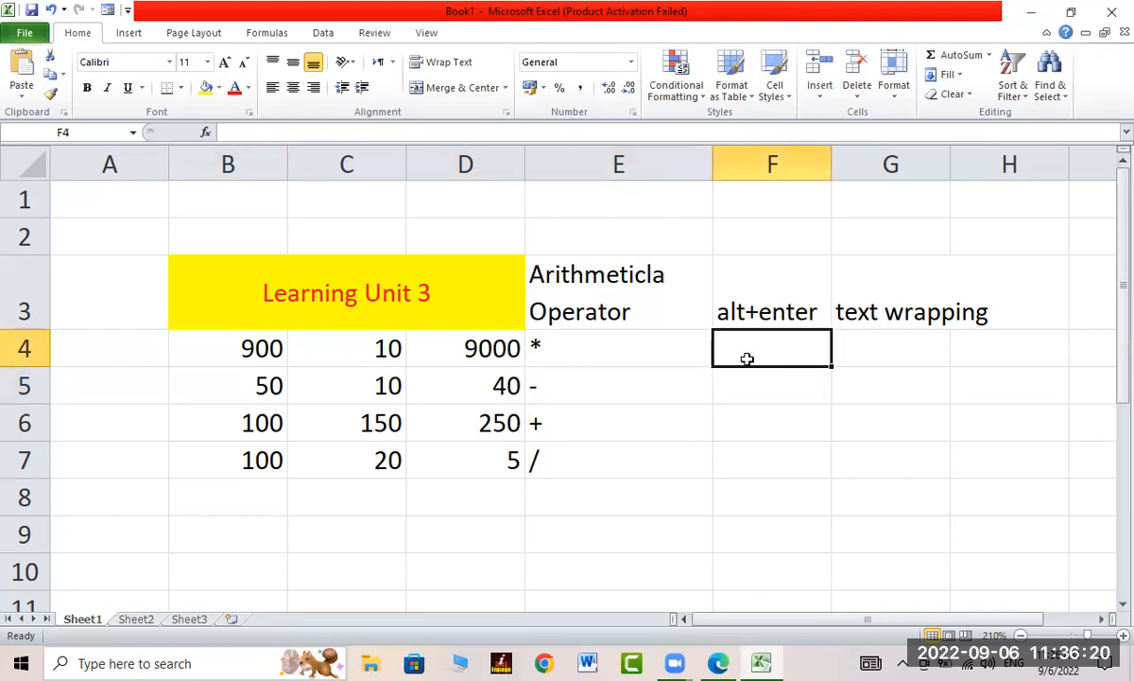
type("Multiply")
key("Return")
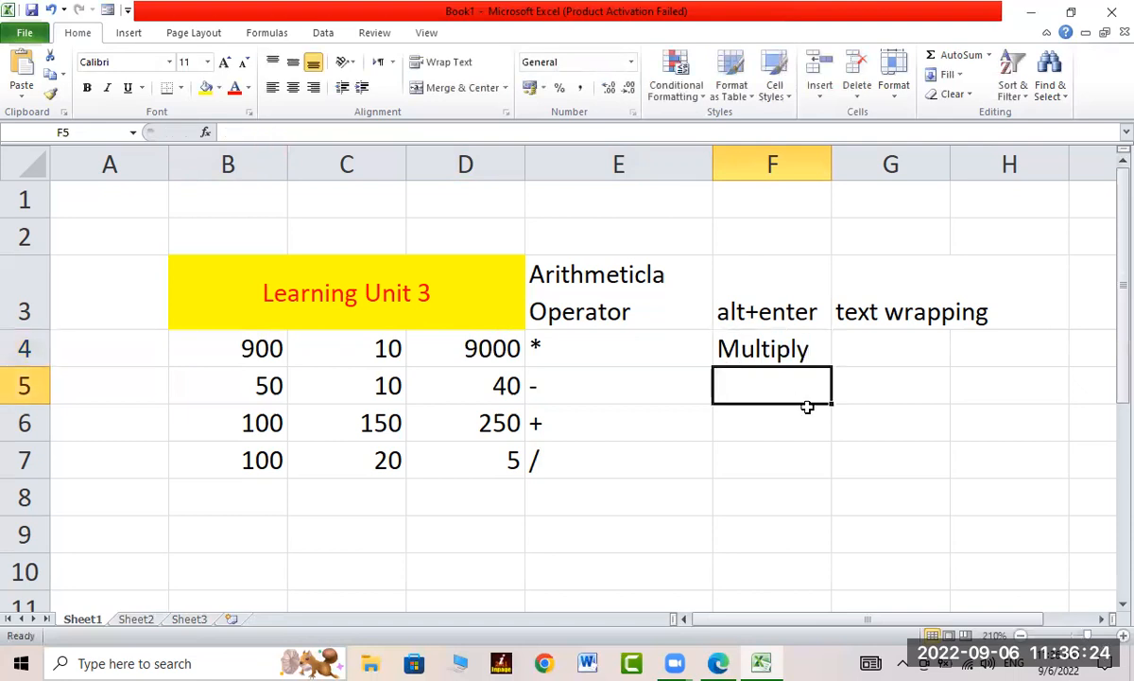
type("Substract")
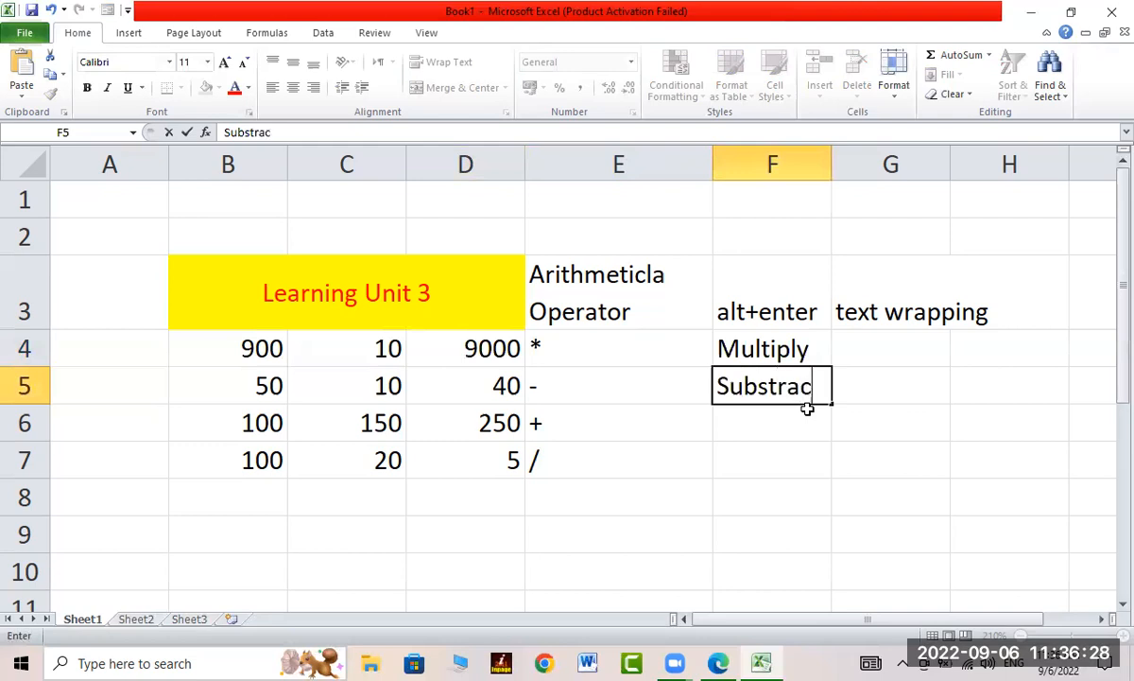
left_click(619, 384)
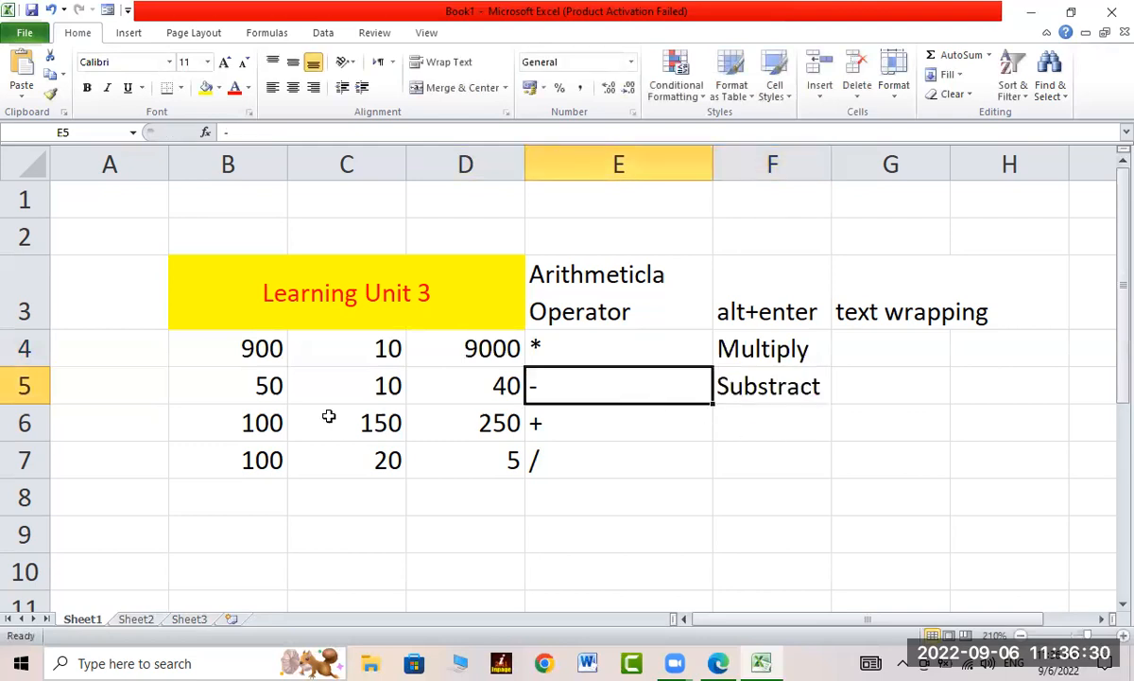
Step: Re-enter the subtraction formula =B5-C5 in cell D5 and select that cell to show its formula
left_click(268, 386)
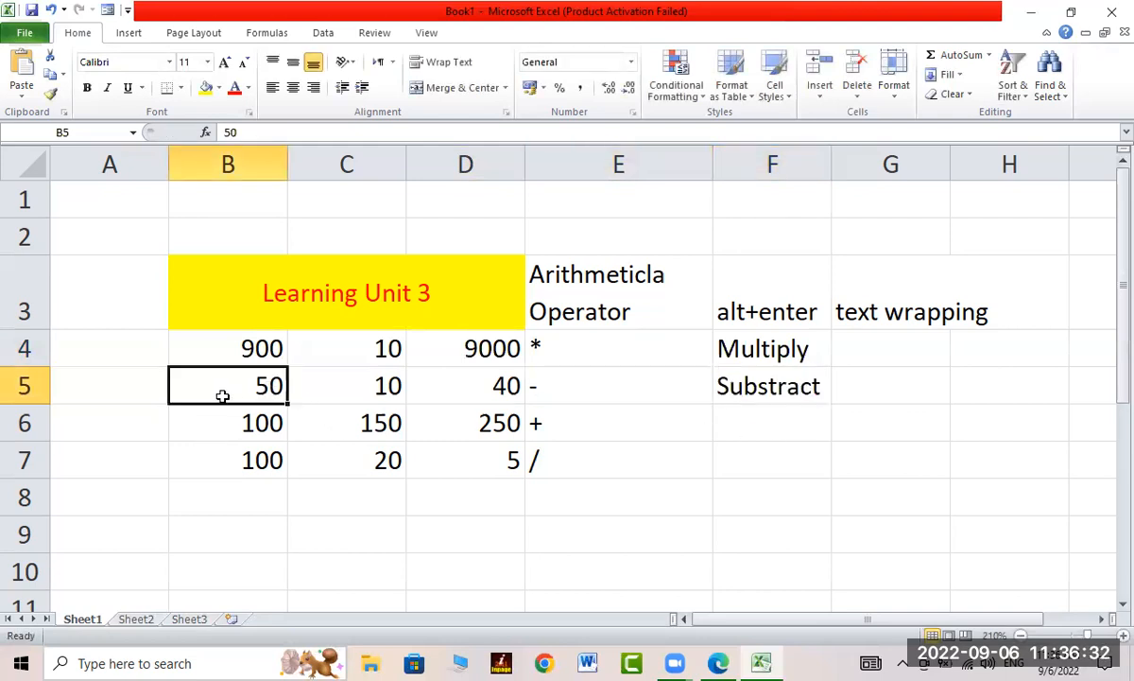
left_click(382, 387)
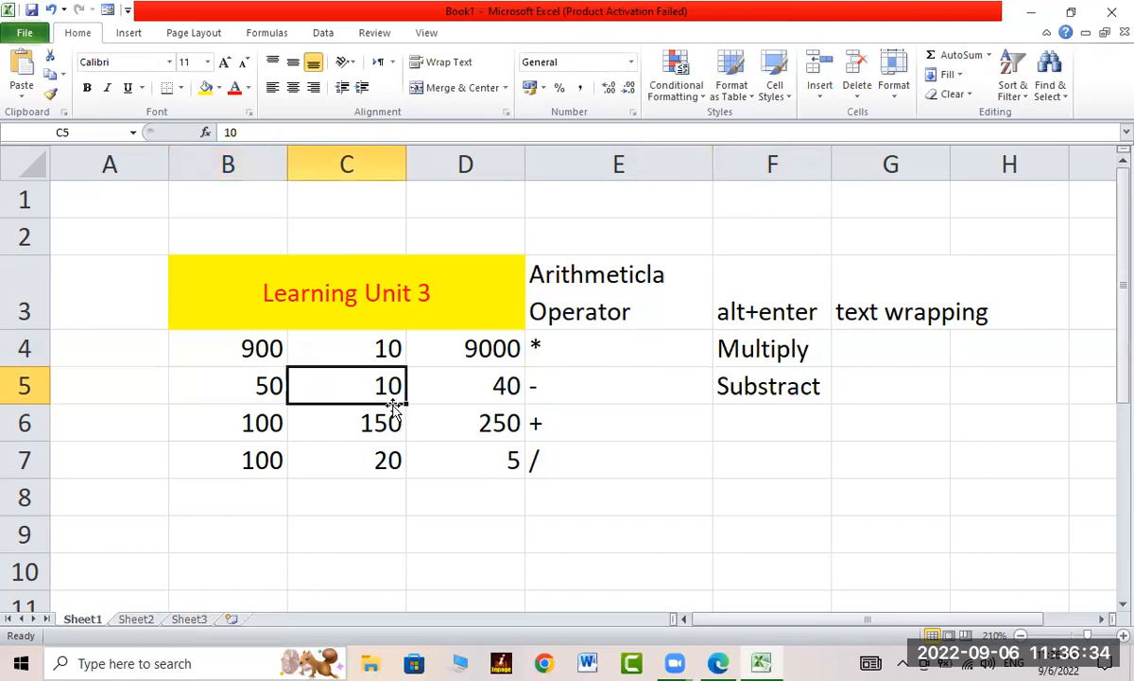
left_click(447, 386)
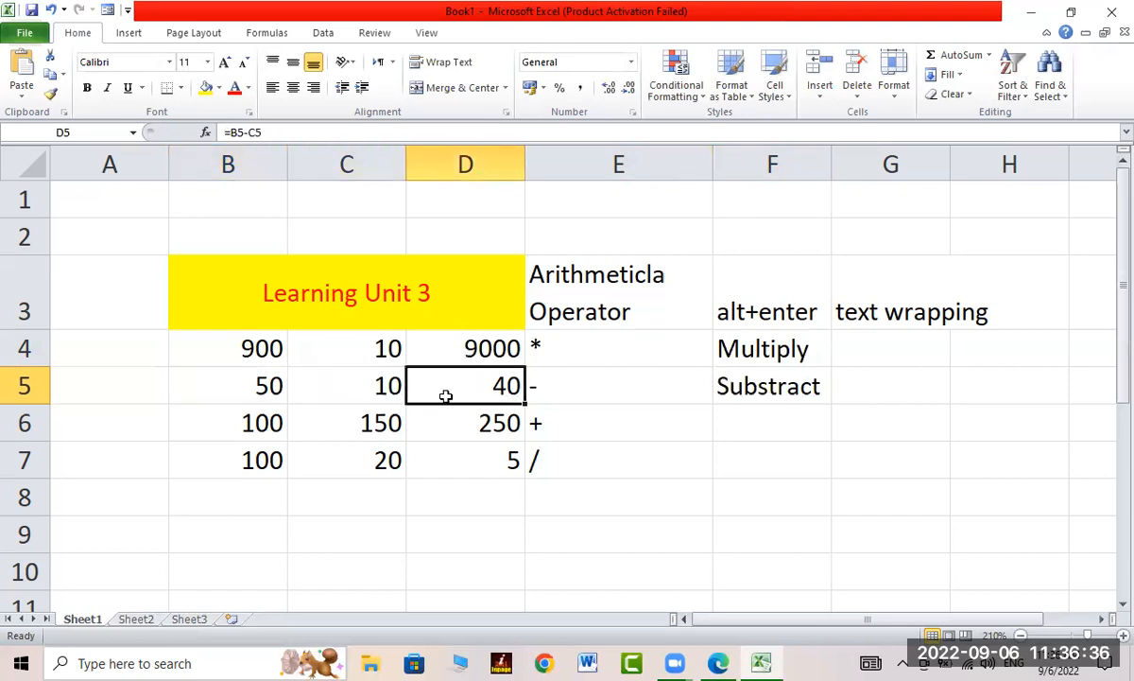
type("=")
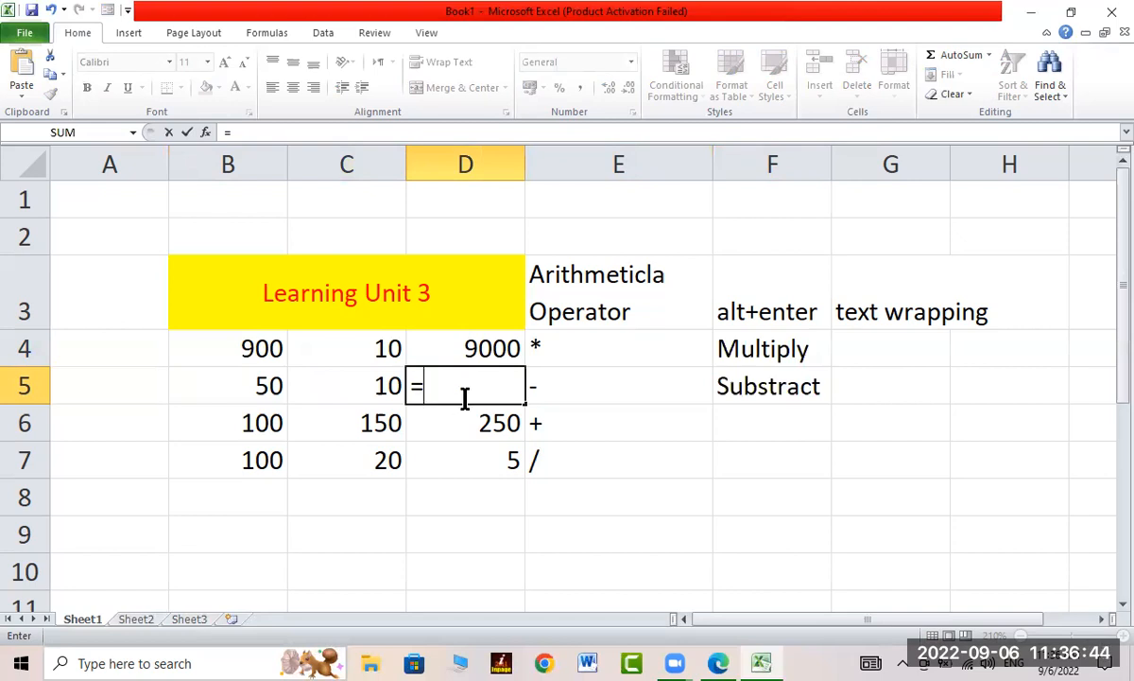
left_click(269, 385)
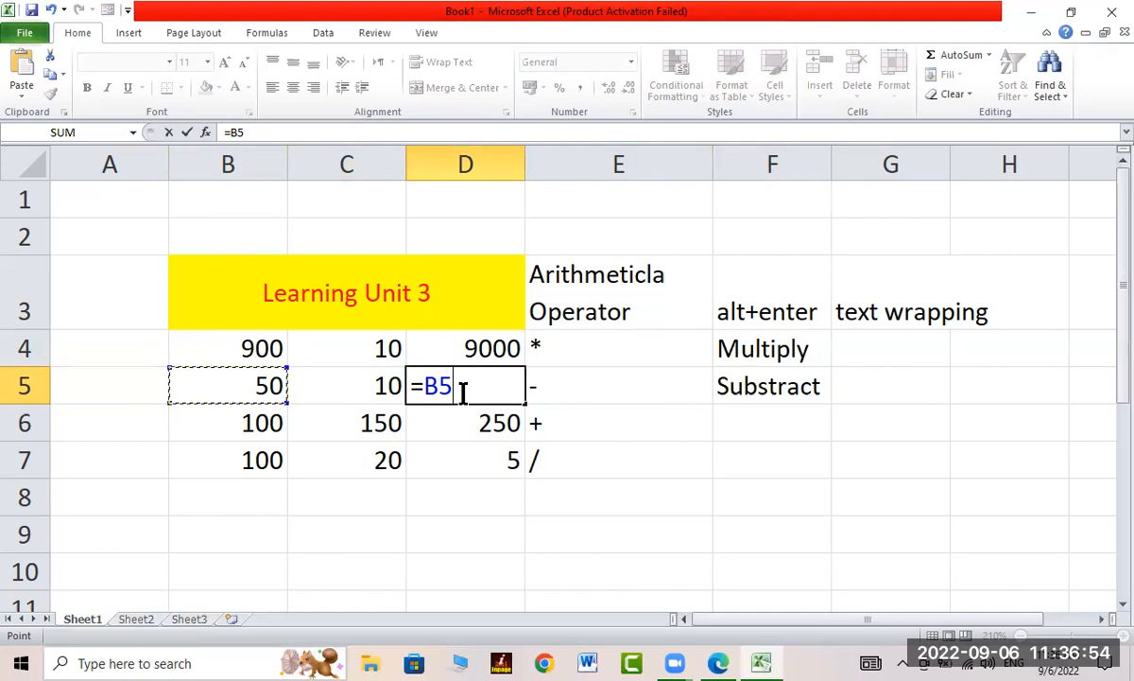
type("-")
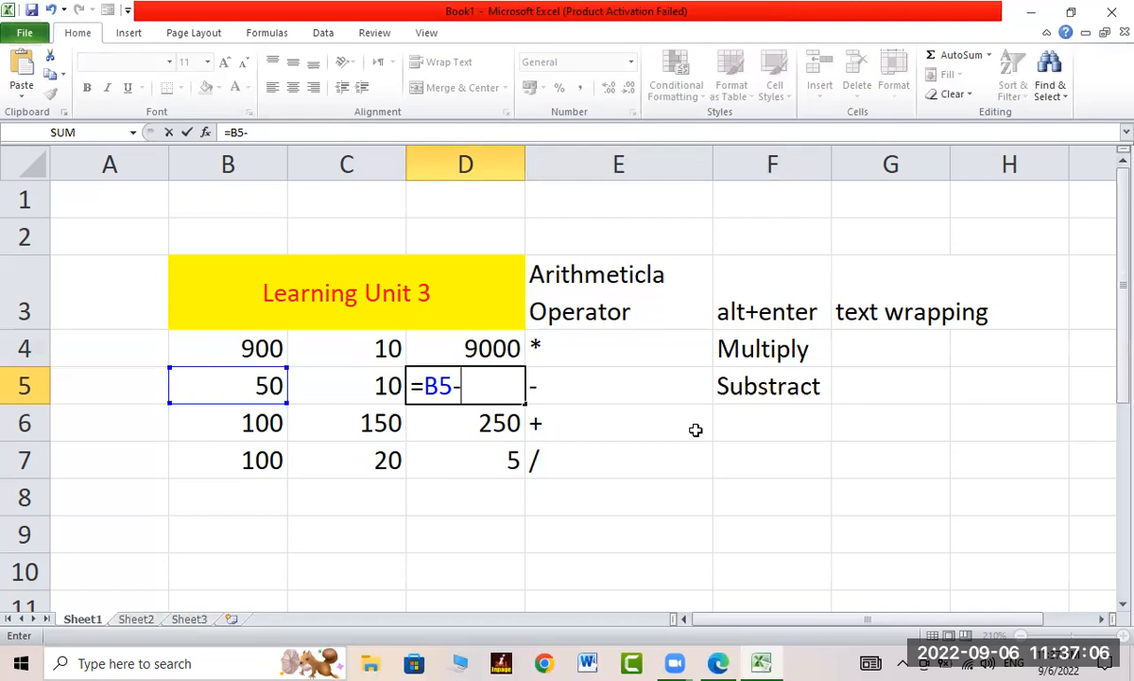
left_click(370, 378)
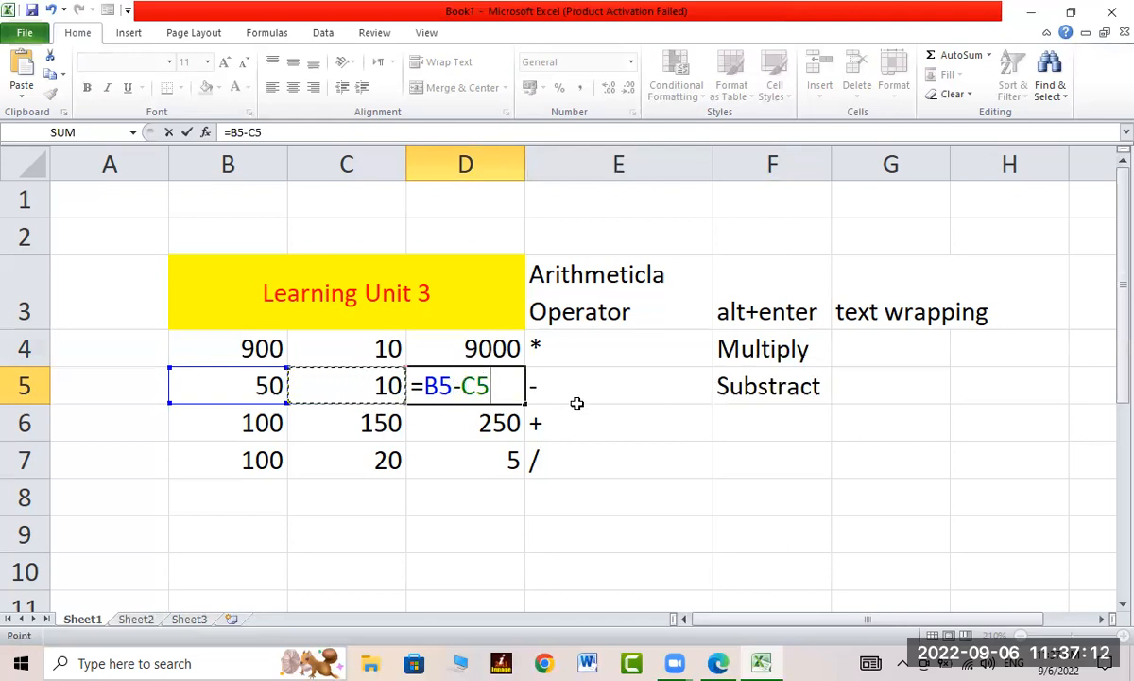
key("Return")
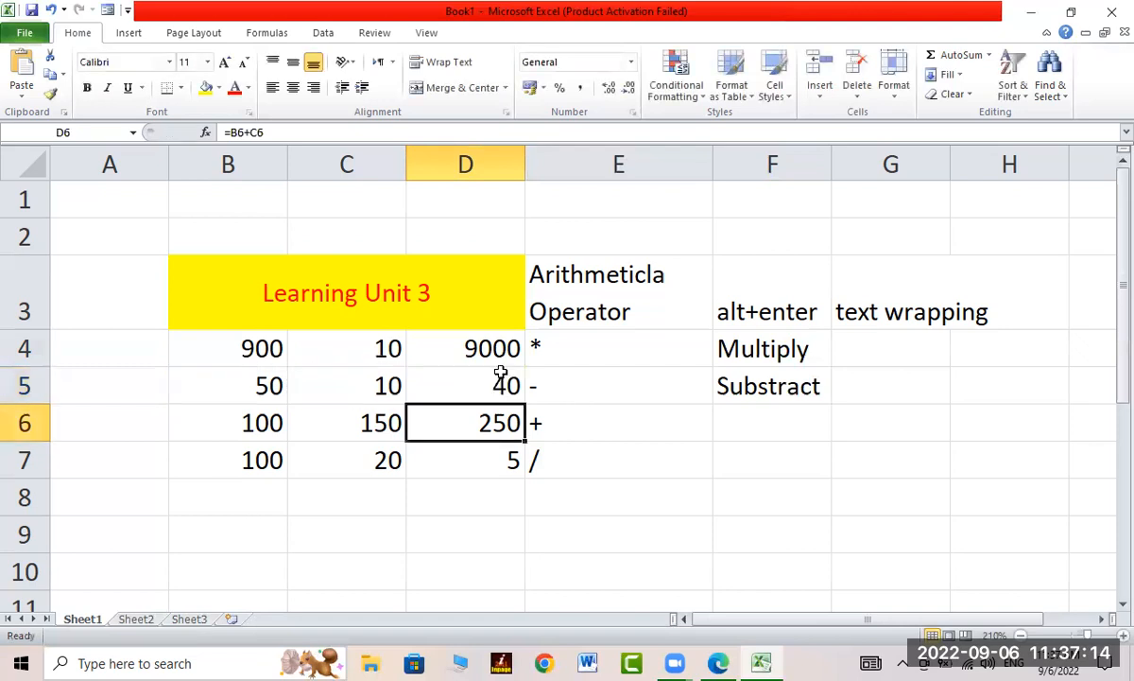
left_click(465, 386)
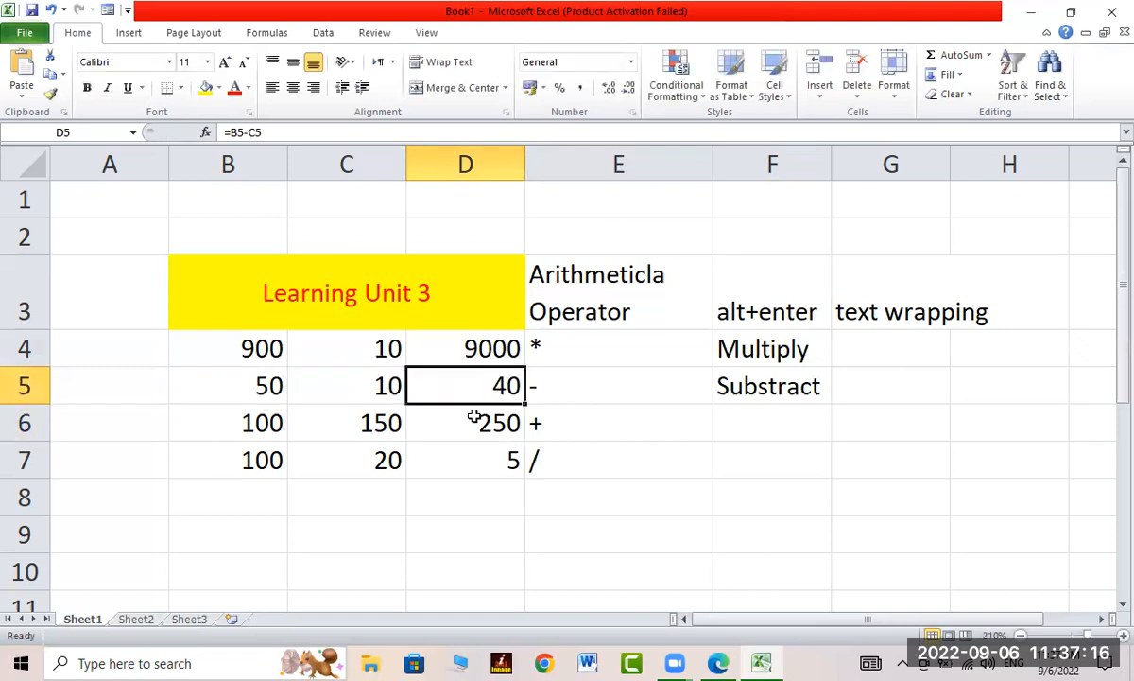
Step: Label the addition row "Addition" in cell F6, beside its plus operator
left_click(276, 418)
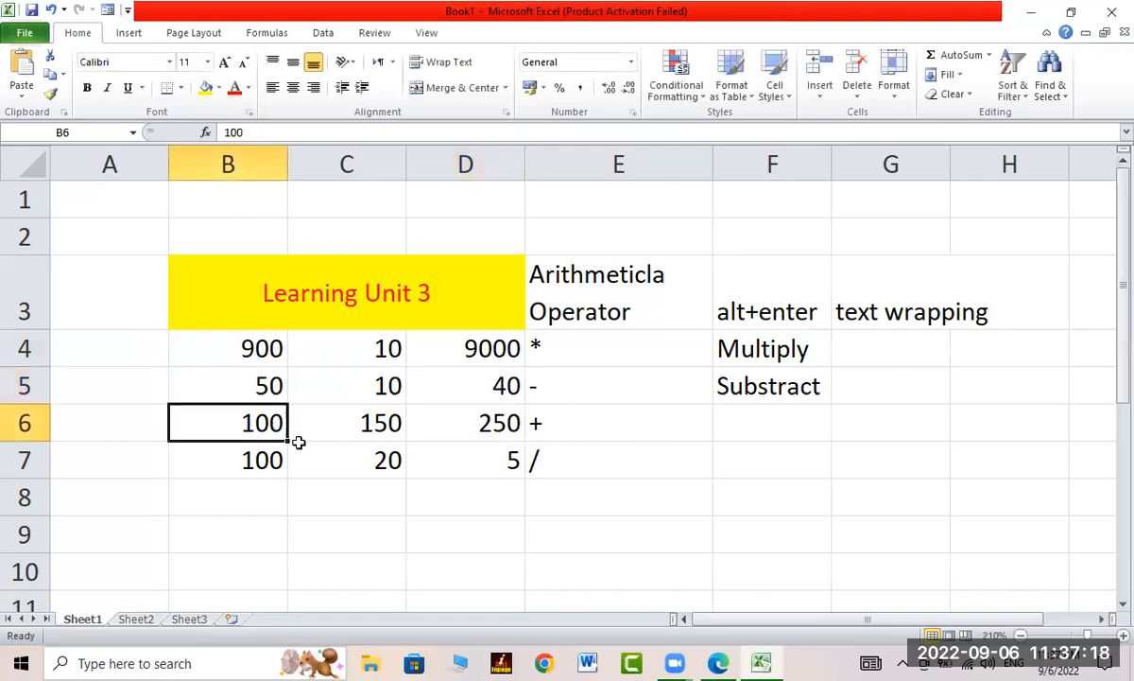
left_click(355, 429)
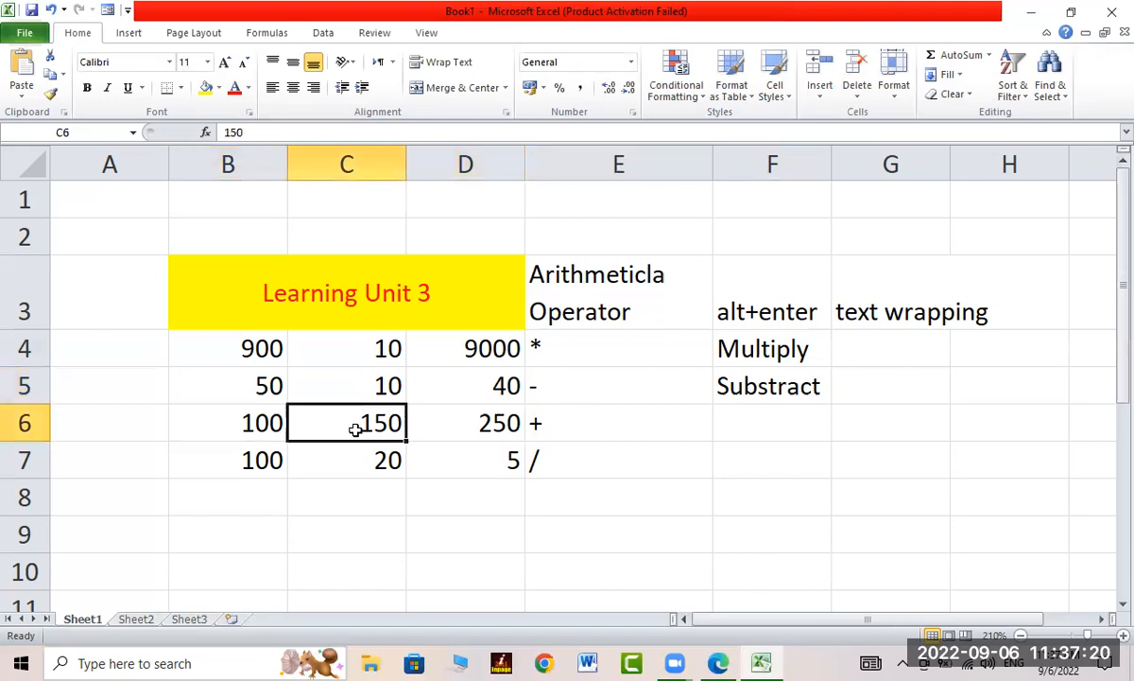
left_click(748, 435)
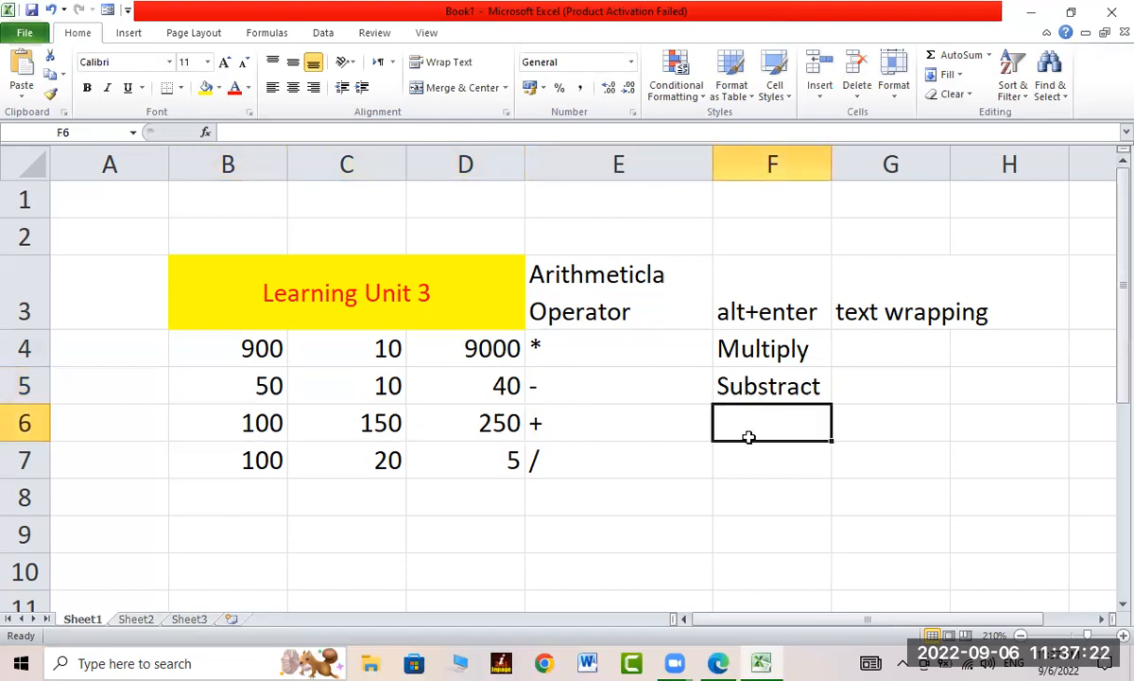
type("Addition")
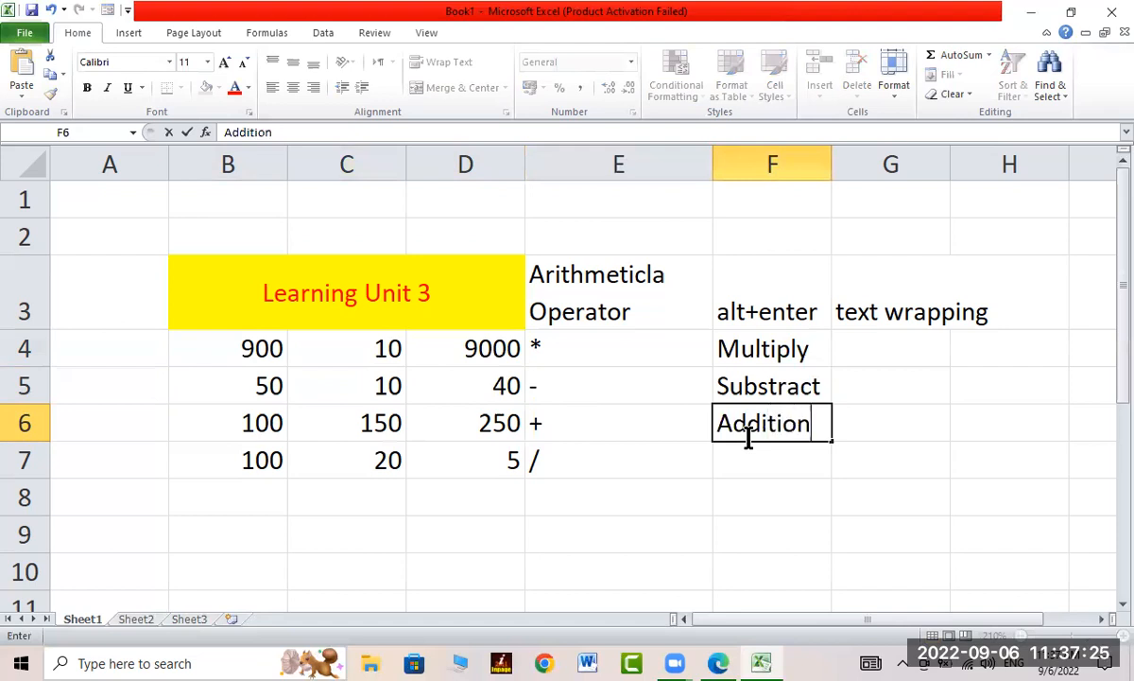
key("Return")
left_click(580, 419)
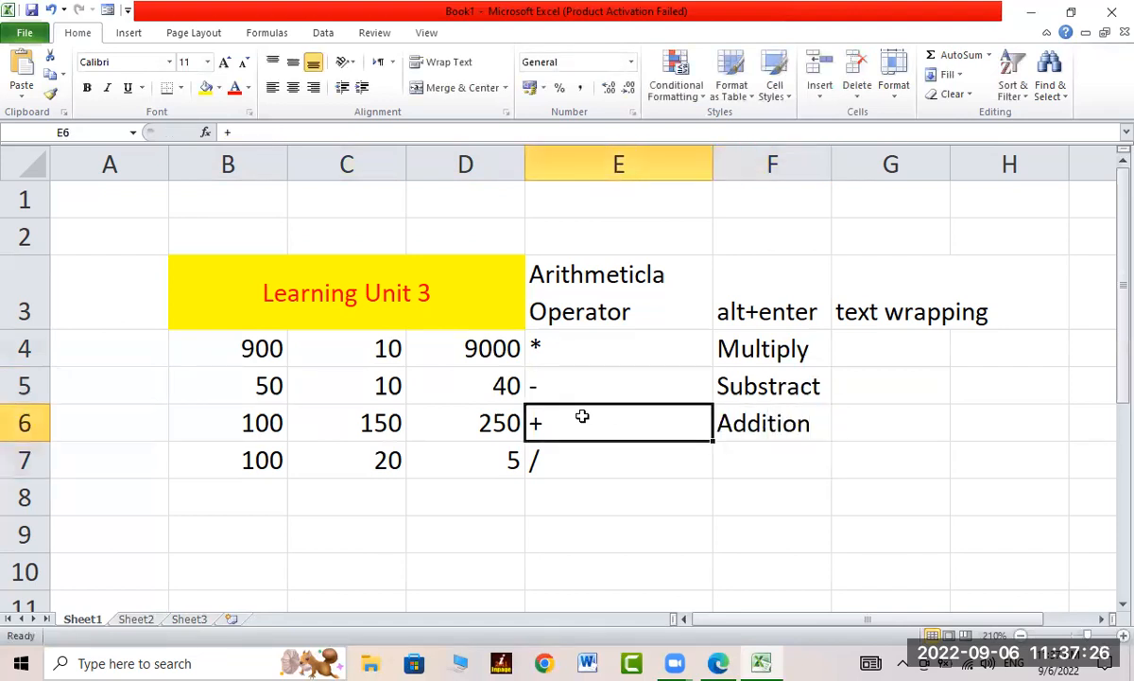
Step: Re-enter the addition formula =B6+C6 in cell D6, referencing the two numbers in that row
left_click(486, 423)
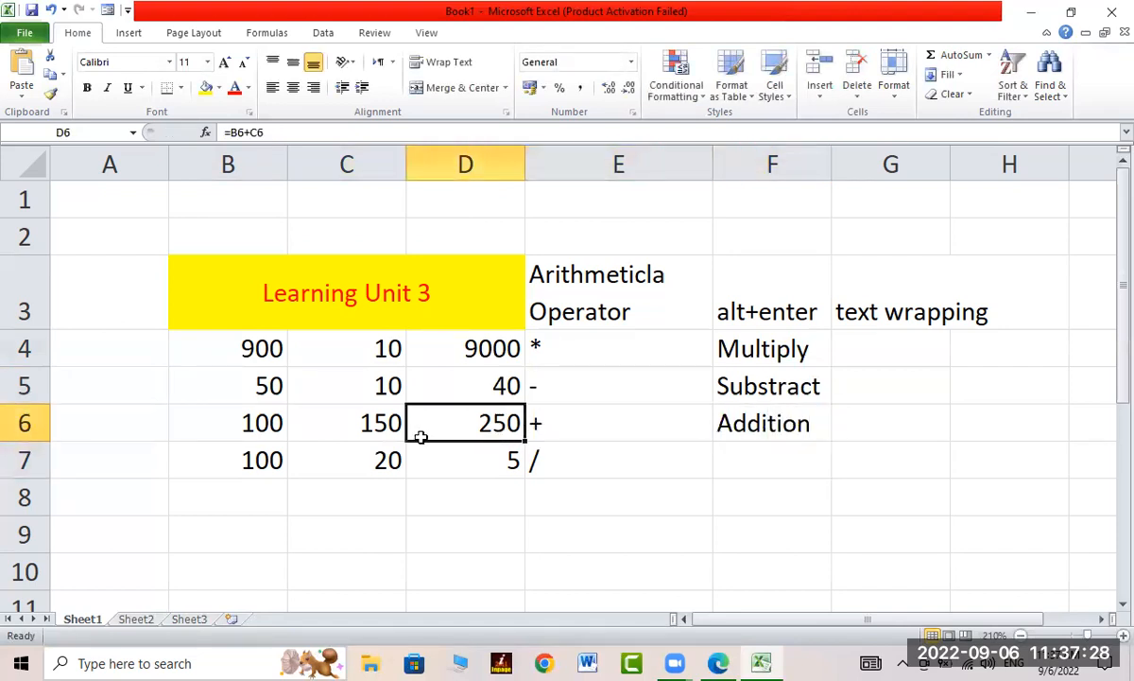
type("=")
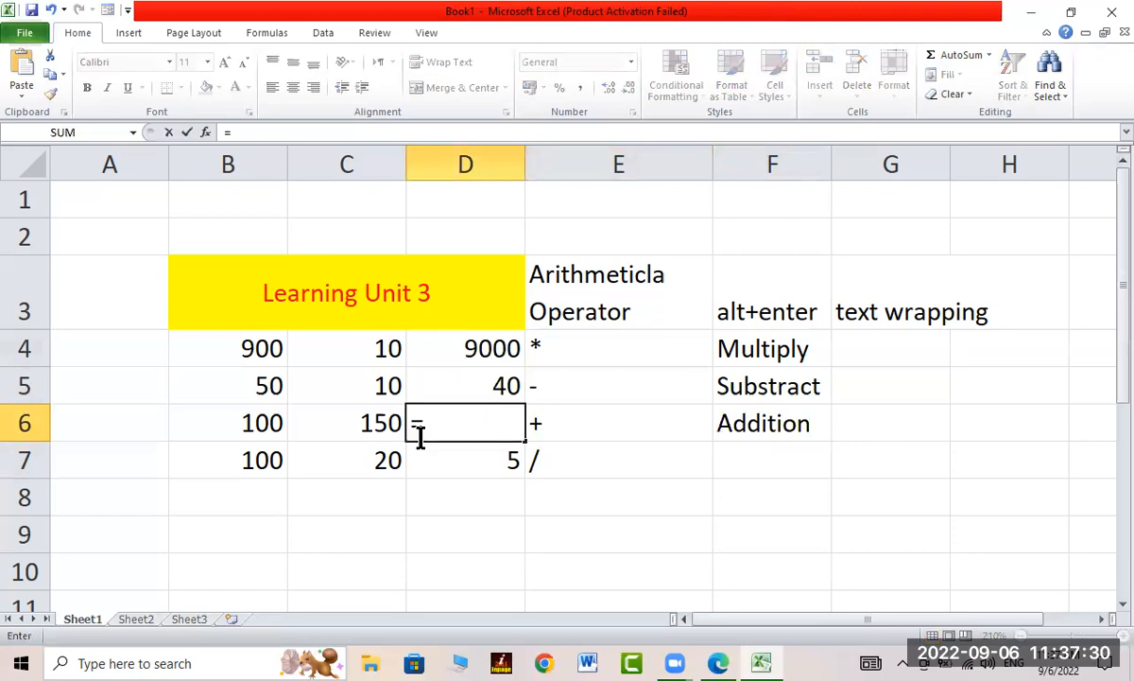
left_click(254, 421)
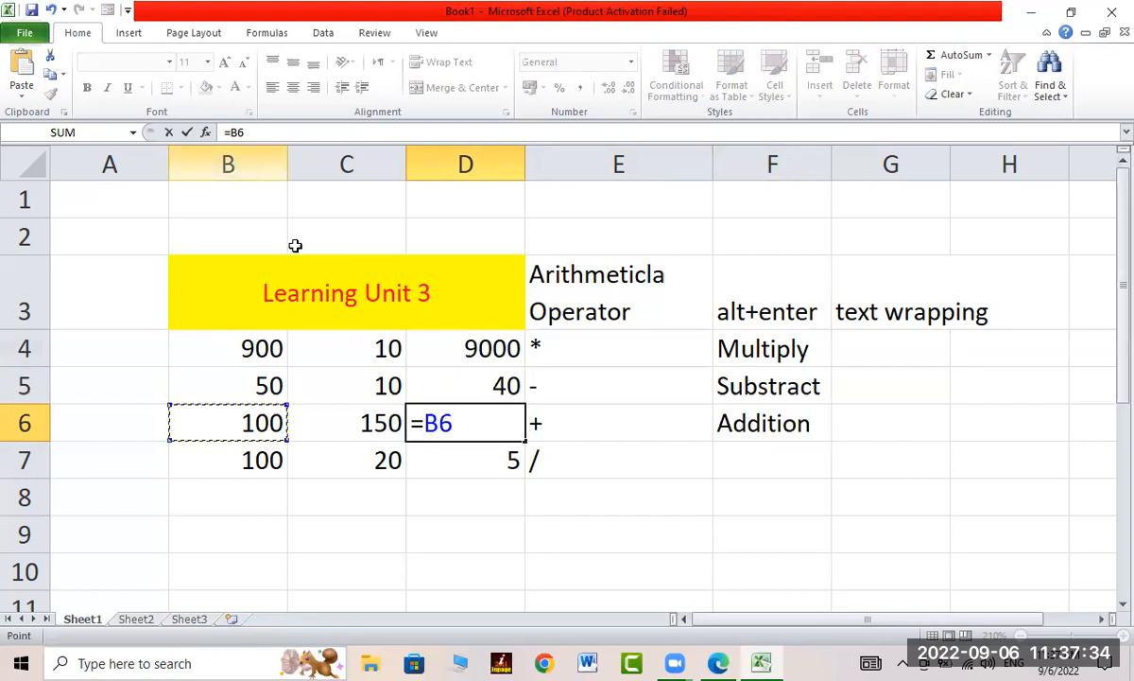
type("+")
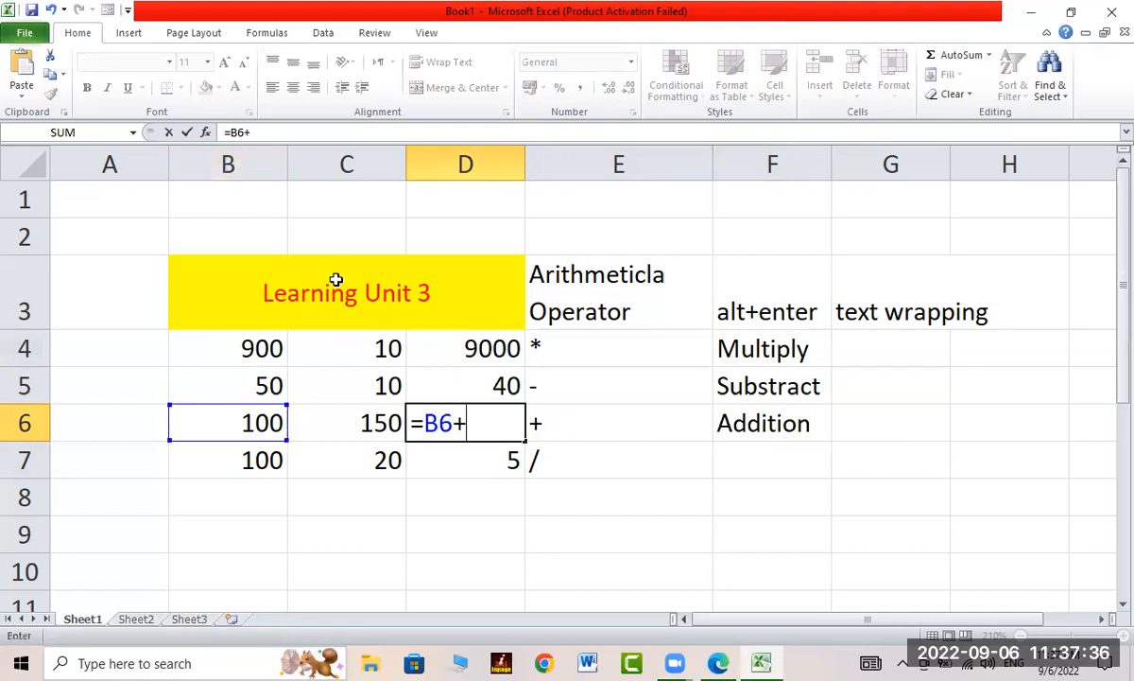
left_click(368, 422)
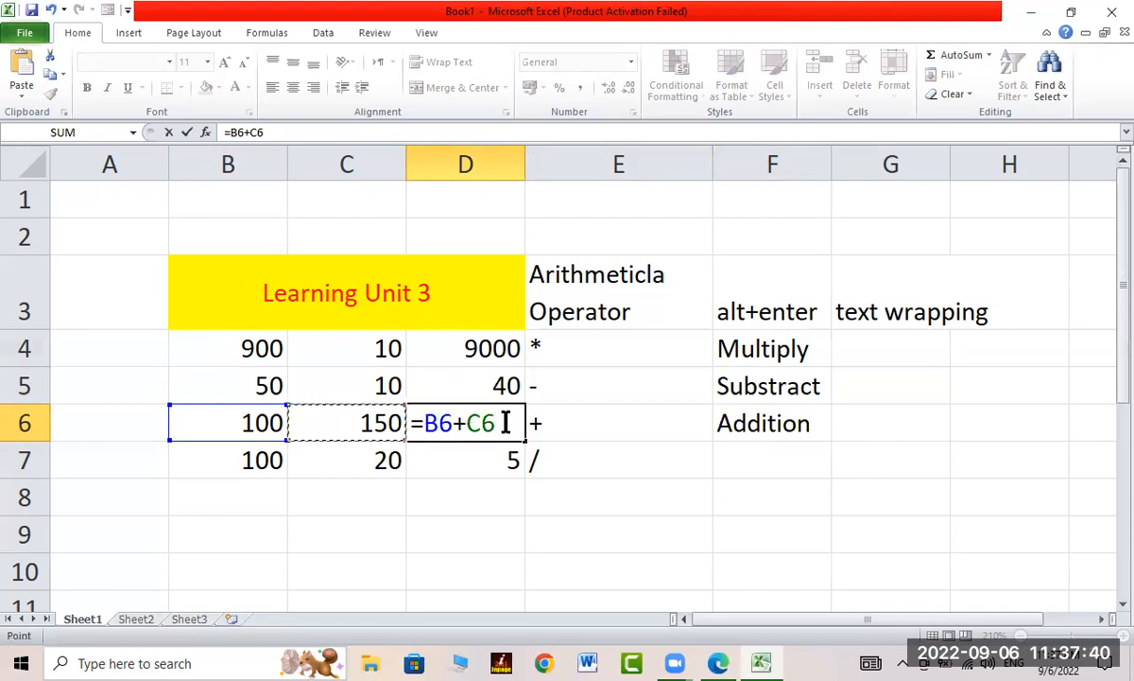
key("Return")
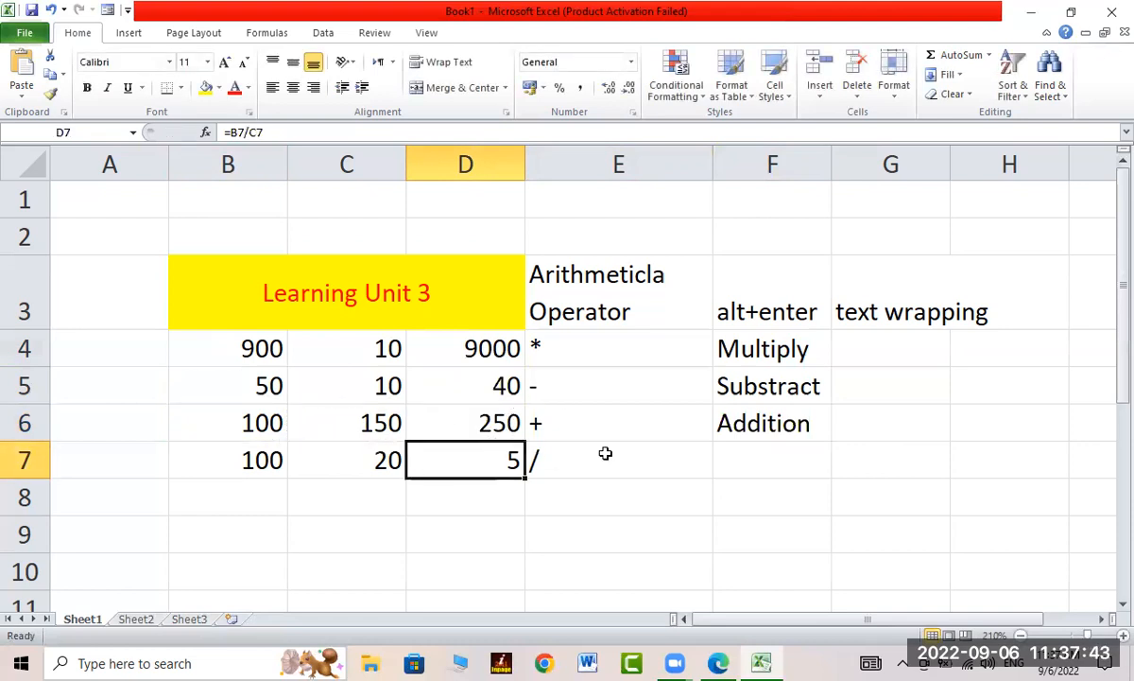
Step: Label the division row "Division" in cell F7, beside its slash operator
left_click(543, 462)
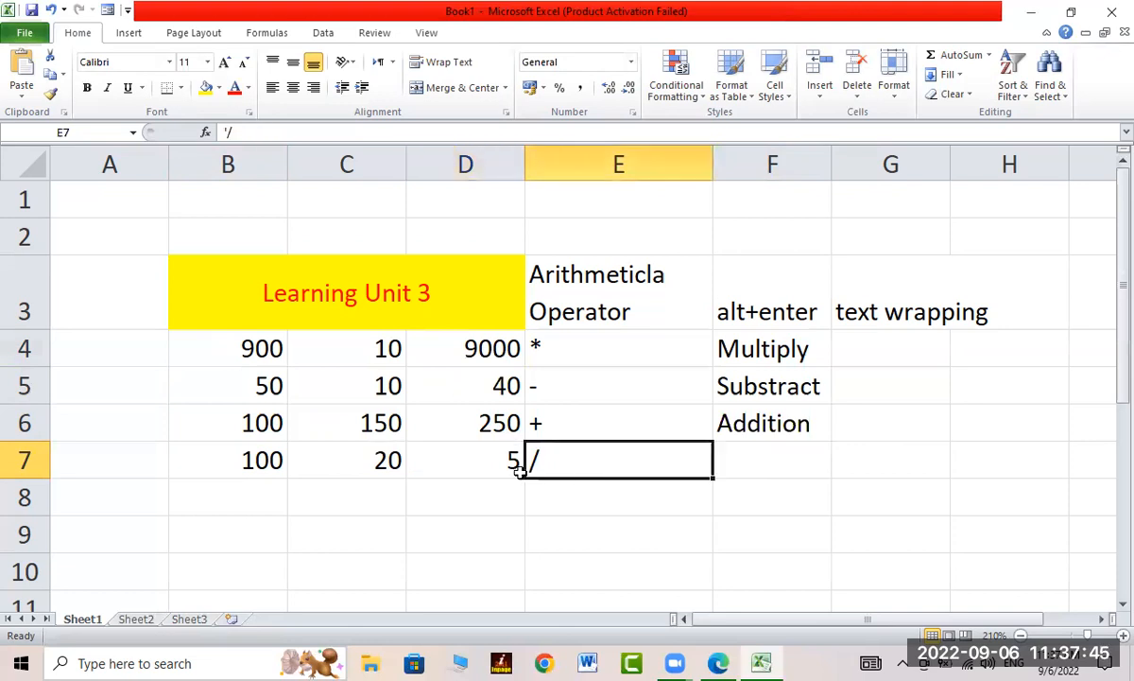
left_click(727, 461)
type("Division")
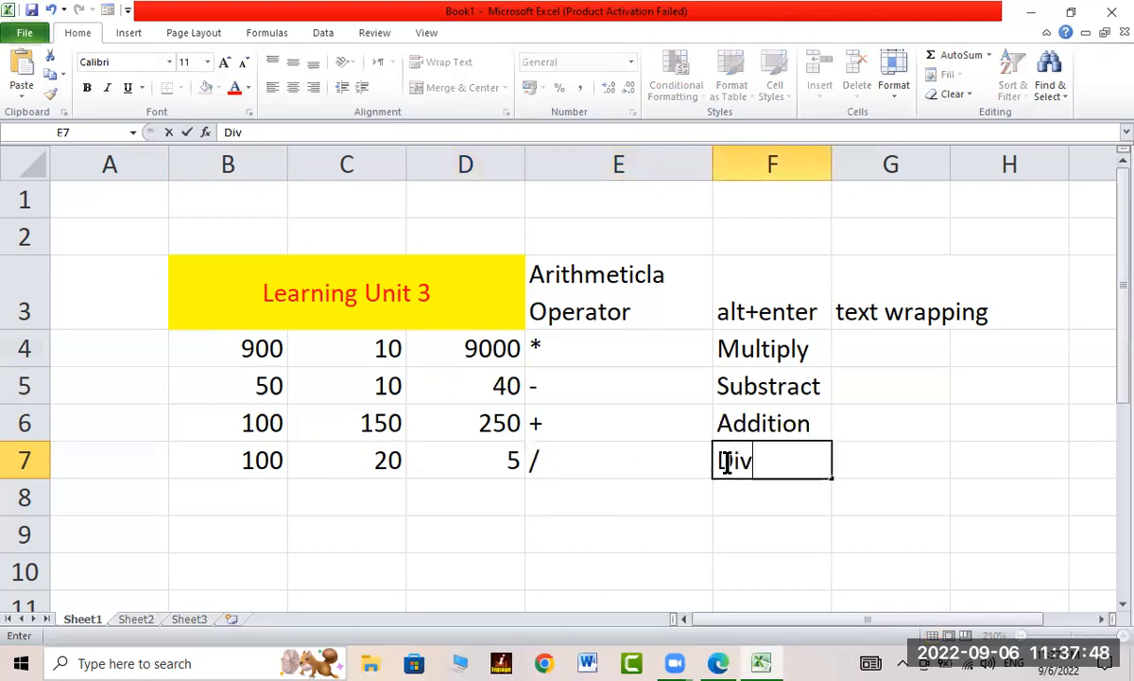
Step: Clear cell D7, re-enter the division formula =B7/C7 there, and review it alongside the multiplication formula in D4
left_click(461, 469)
key("Delete")
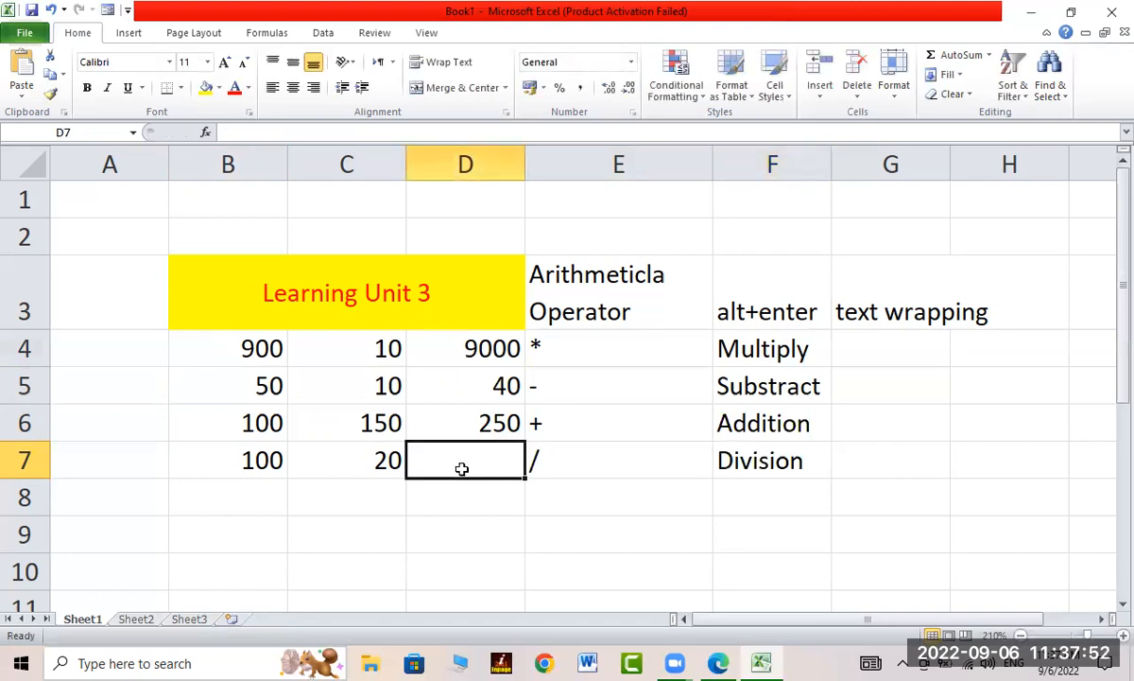
type("=")
left_click(271, 463)
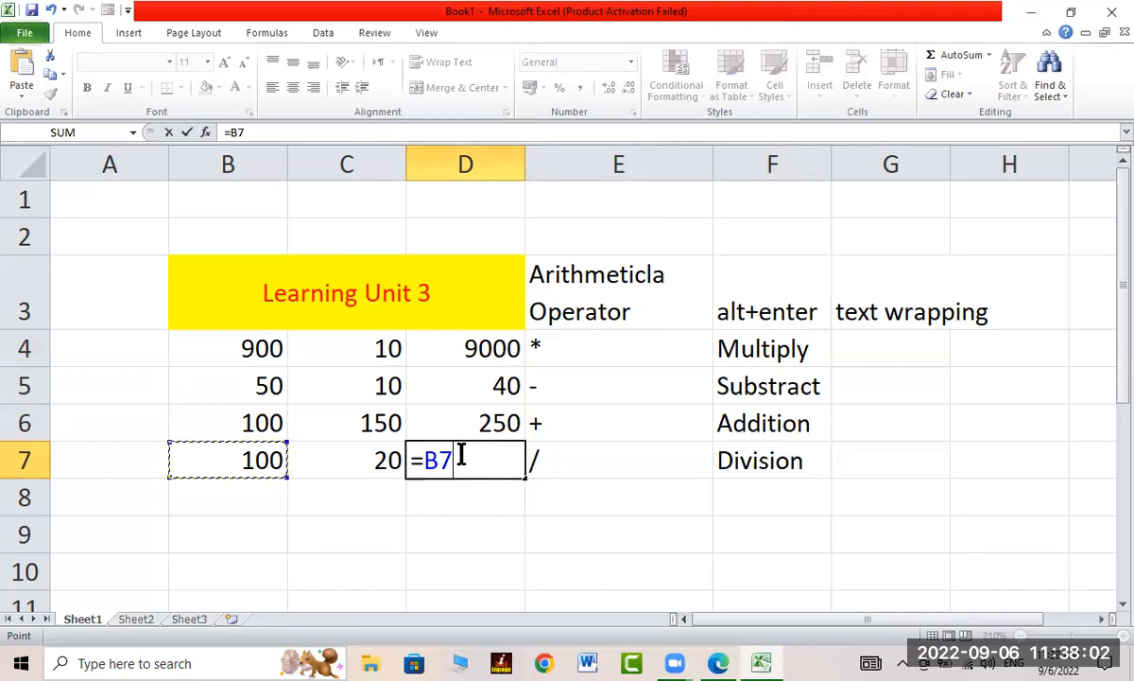
type("/")
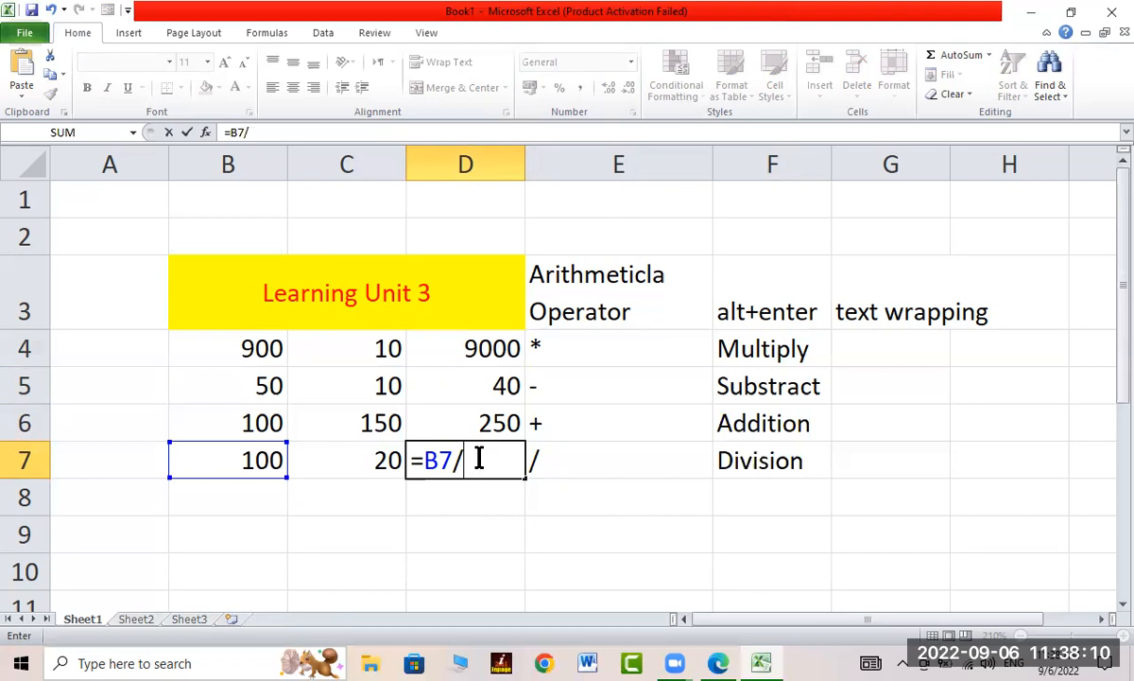
left_click(341, 467)
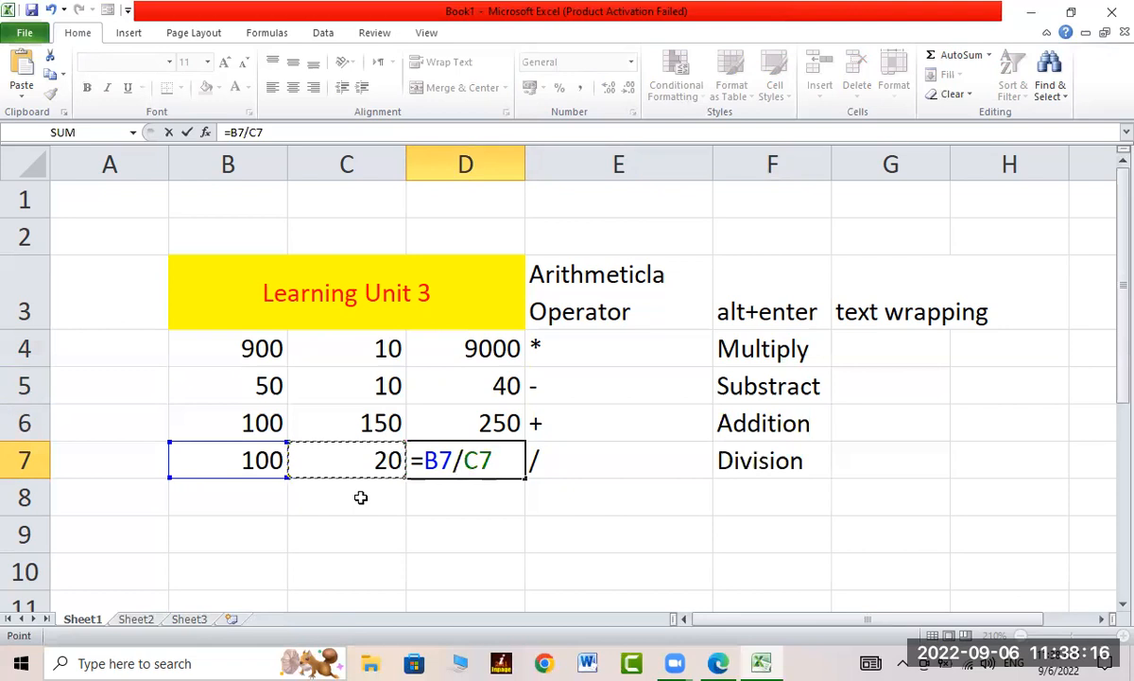
key("Return")
left_click(490, 463)
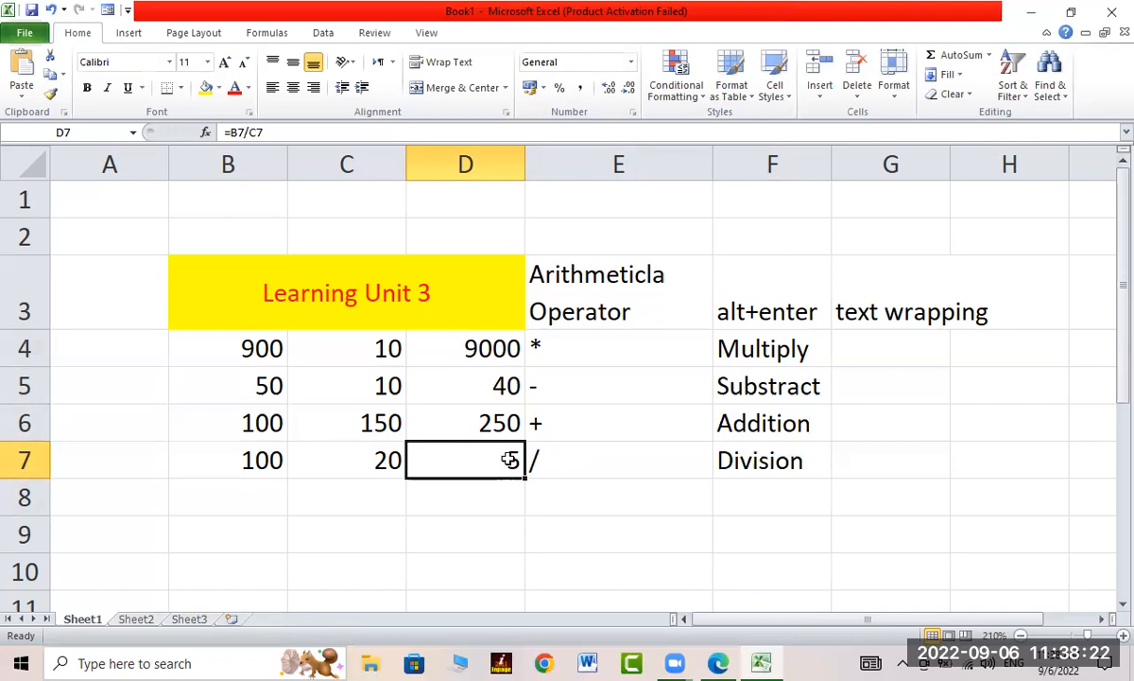
left_click(549, 459)
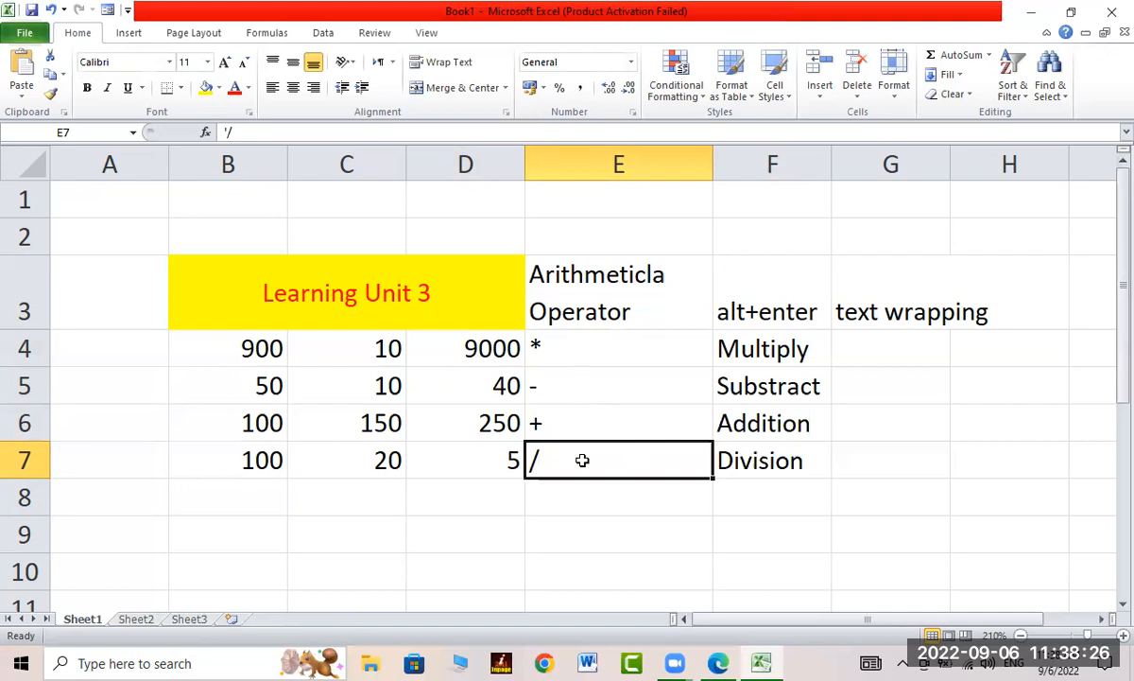
left_click(482, 360)
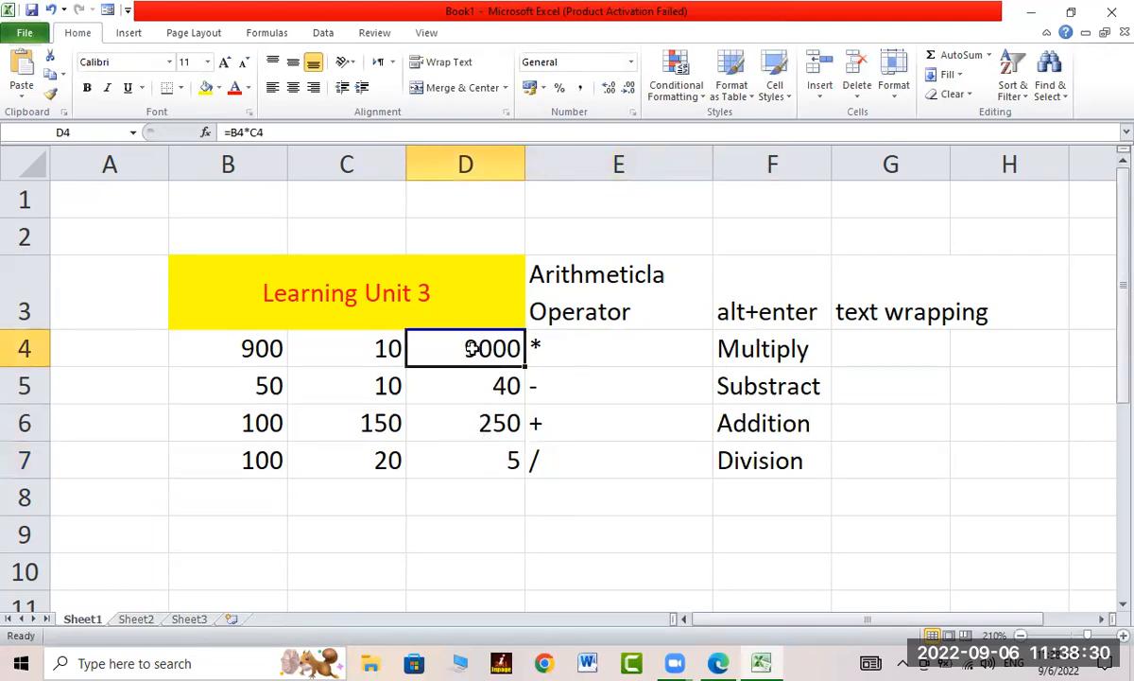
Step: Review the formulas in D5 to D7 and enter the literal-number multiplication =900*10 in cell A4
left_click(466, 380)
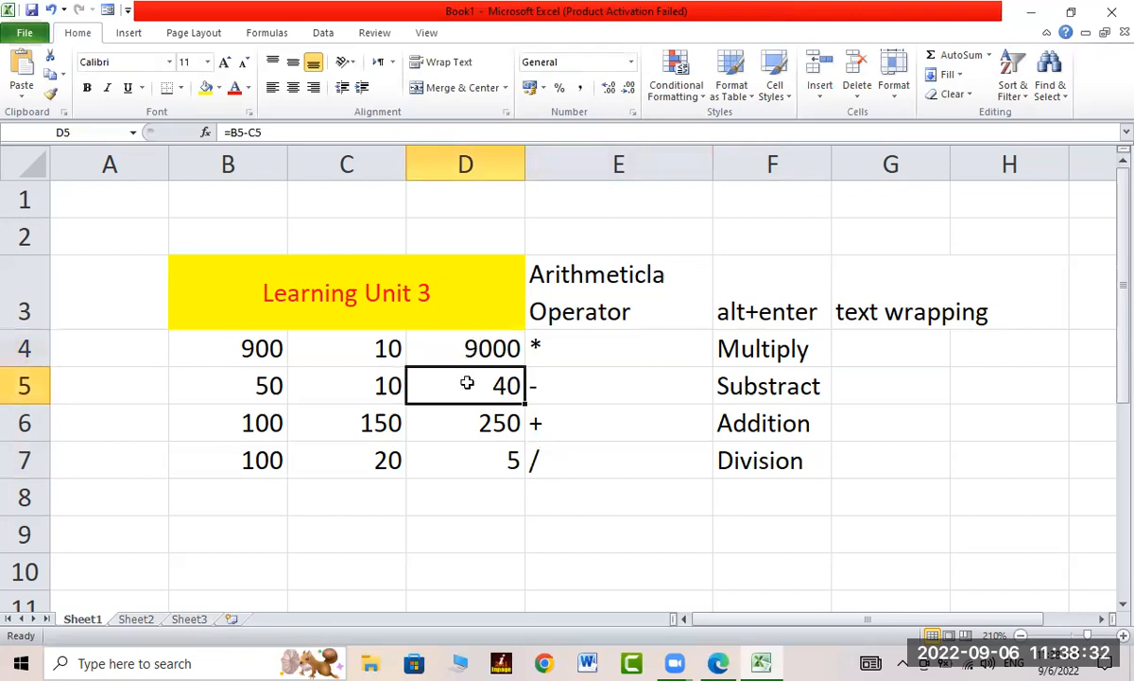
left_click(474, 425)
left_click(476, 466)
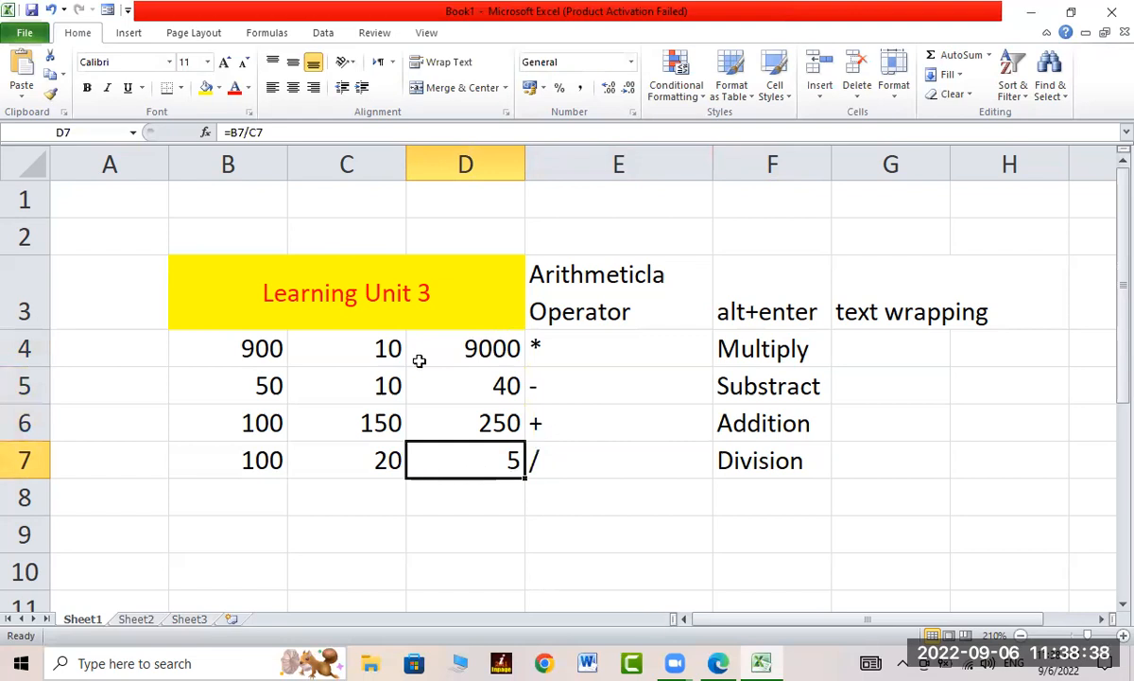
left_click(106, 350)
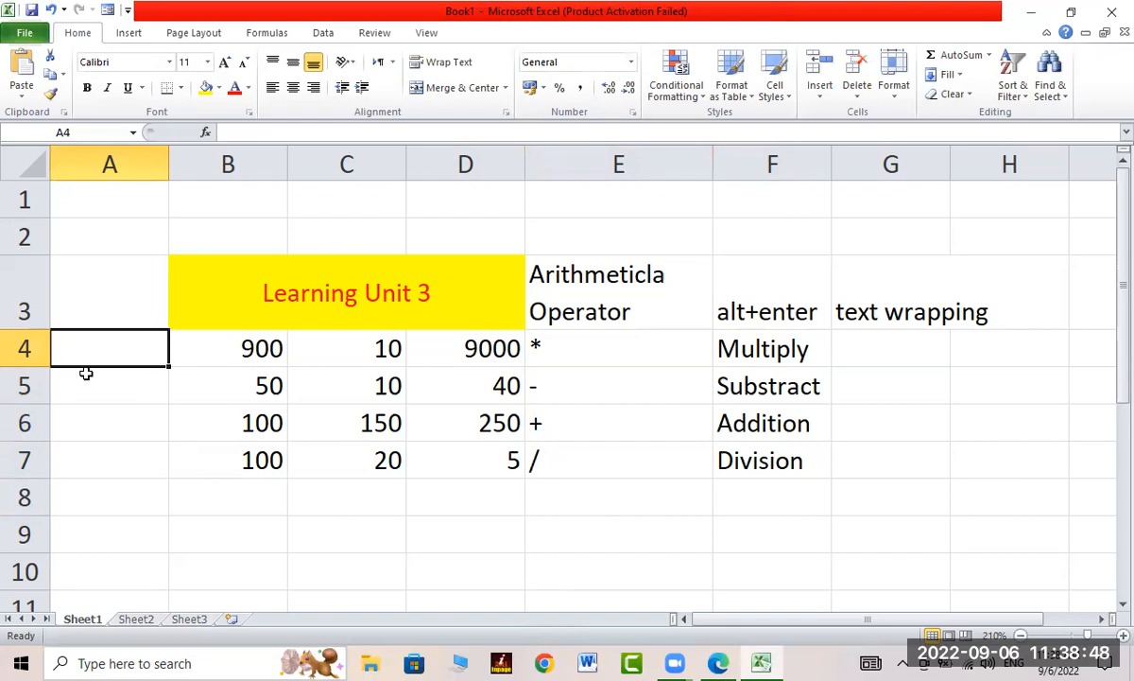
type("=")
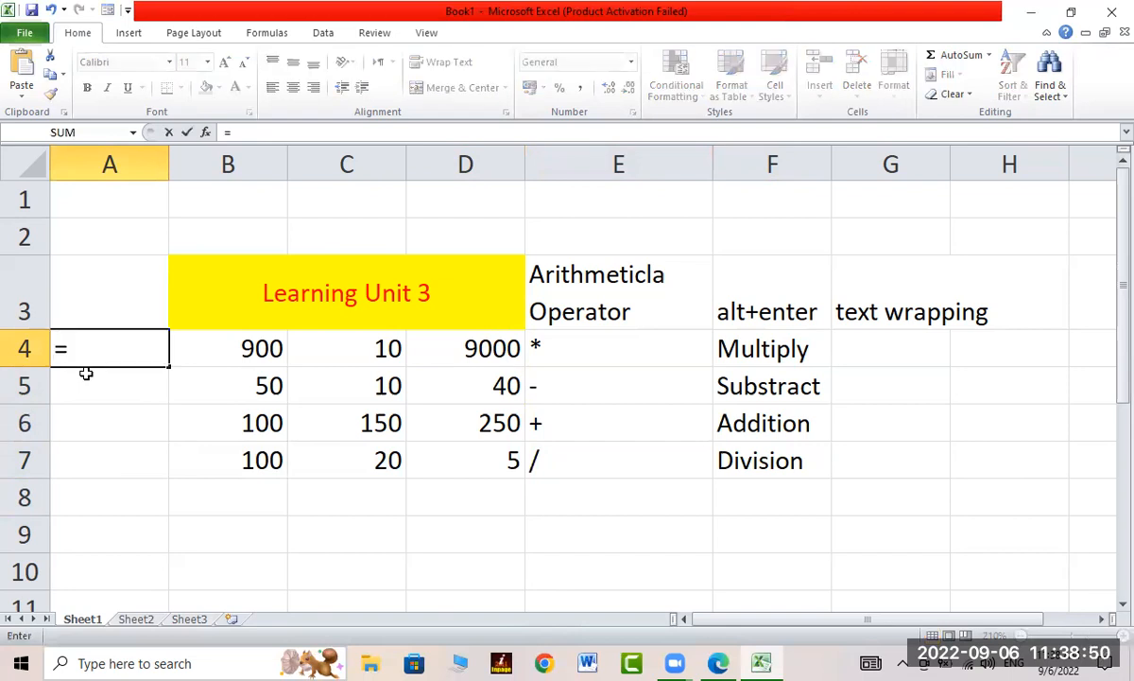
type("900")
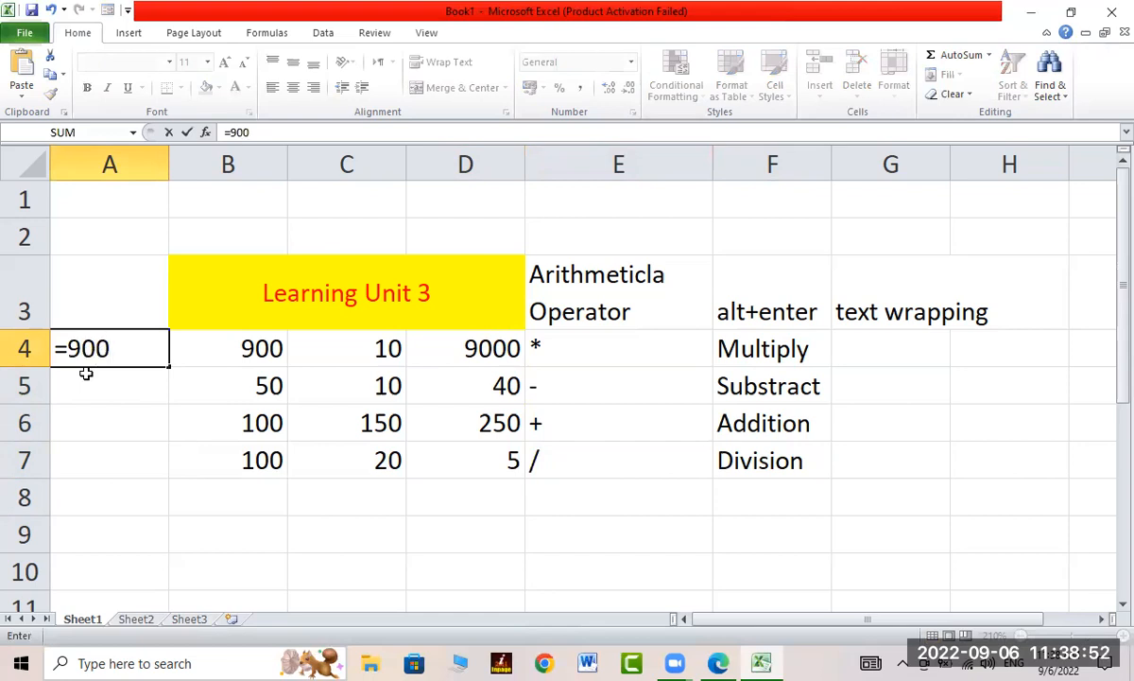
type("*10")
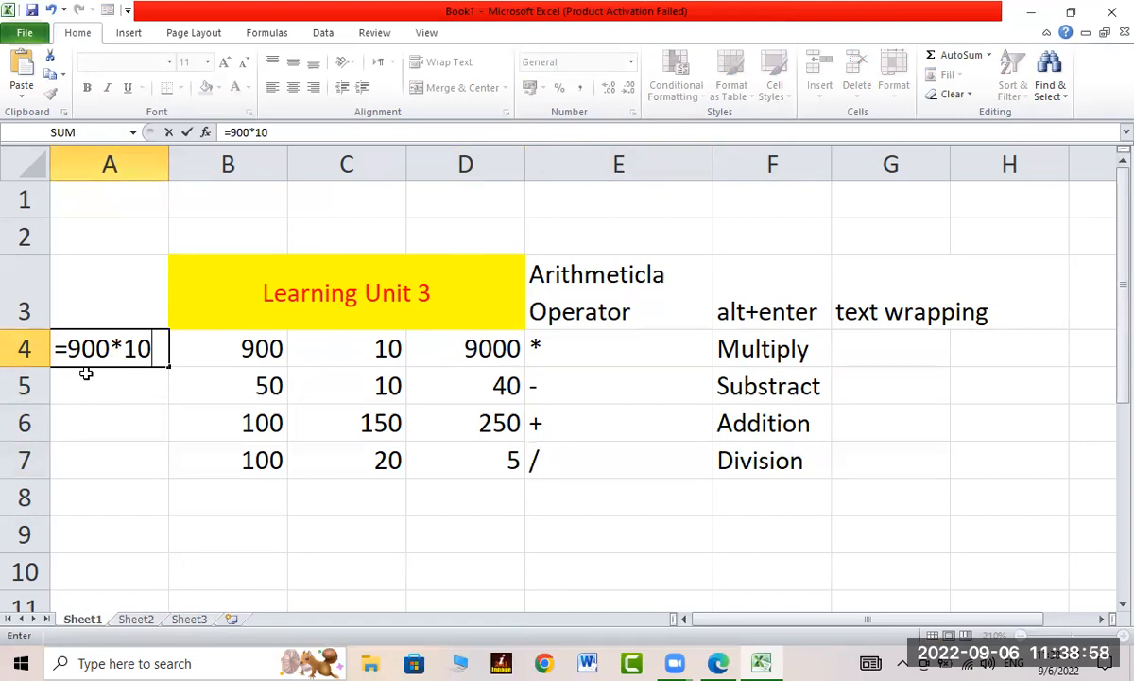
key("Return")
key("Up")
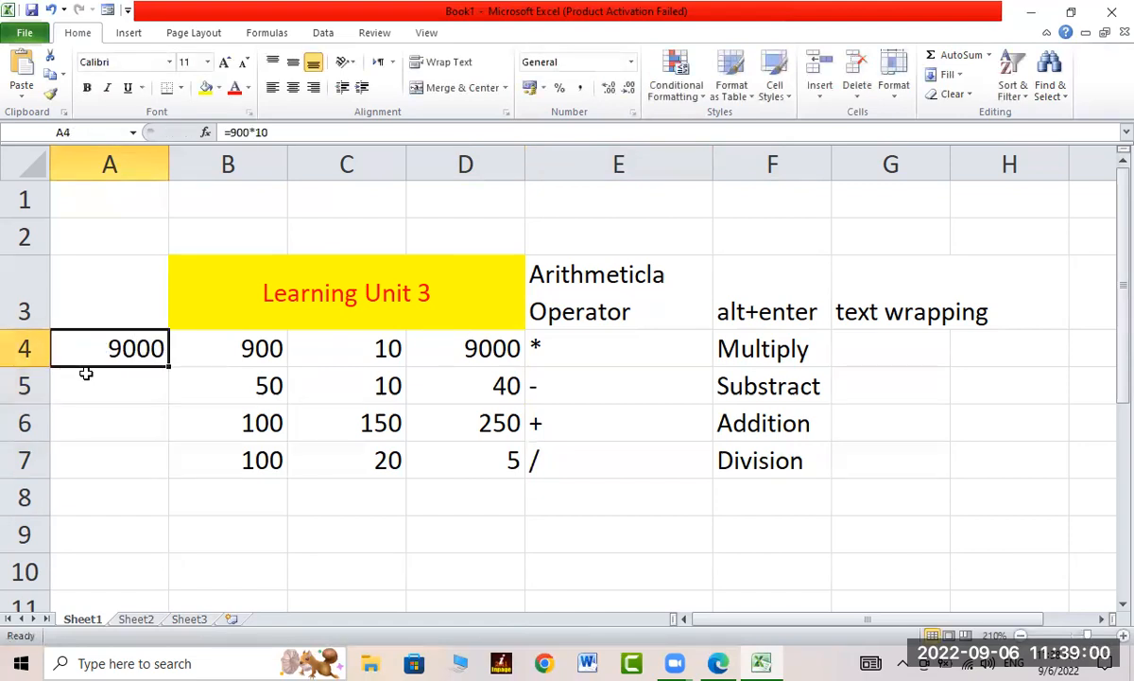
Step: Compare the literal-number formula in A4 with the cell-reference formula in D4
key("Right")
key("Right")
key("Right")
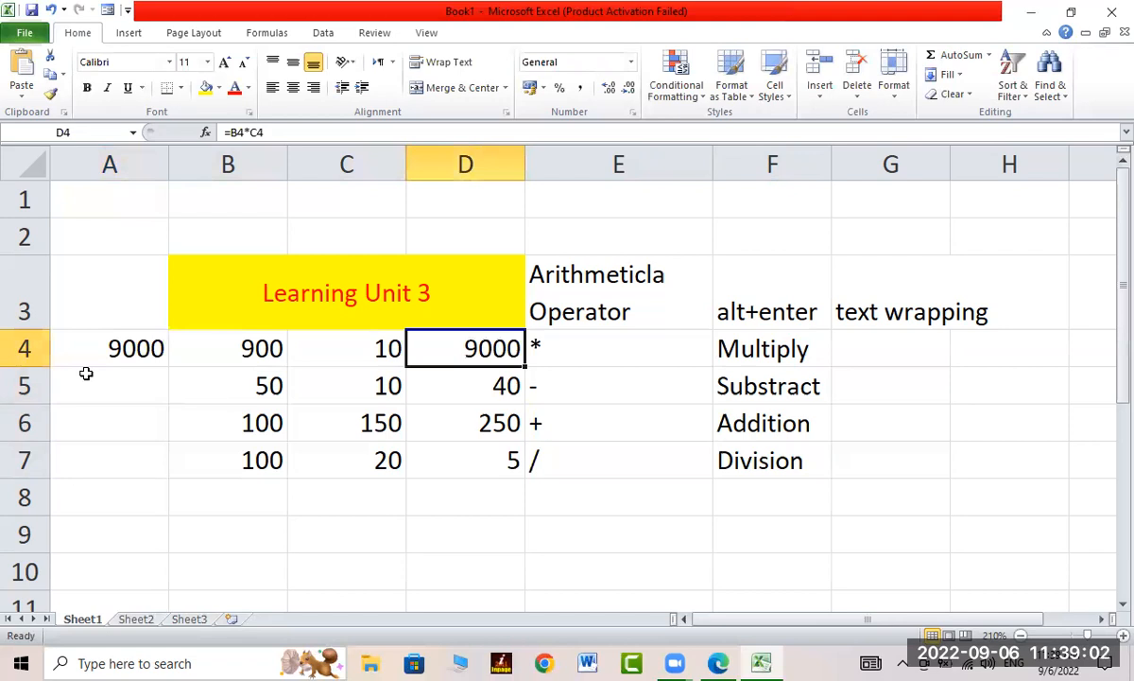
key("Left")
key("Left")
key("Left")
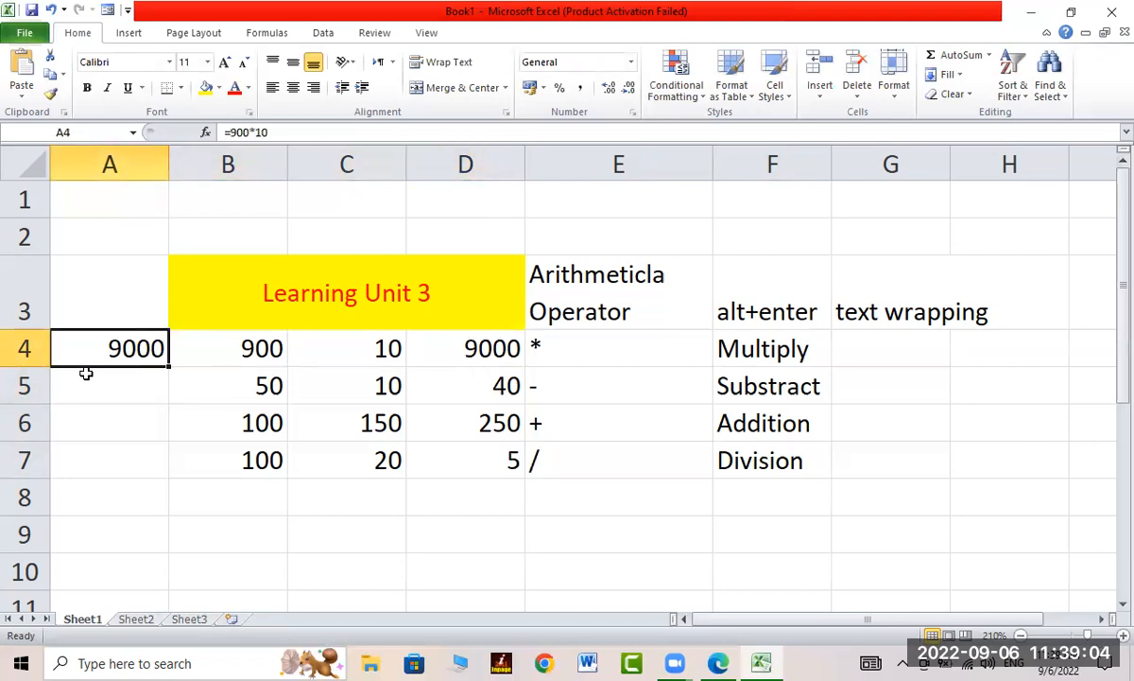
key("Right")
key("Left")
key("Right")
key("Right")
key("Right")
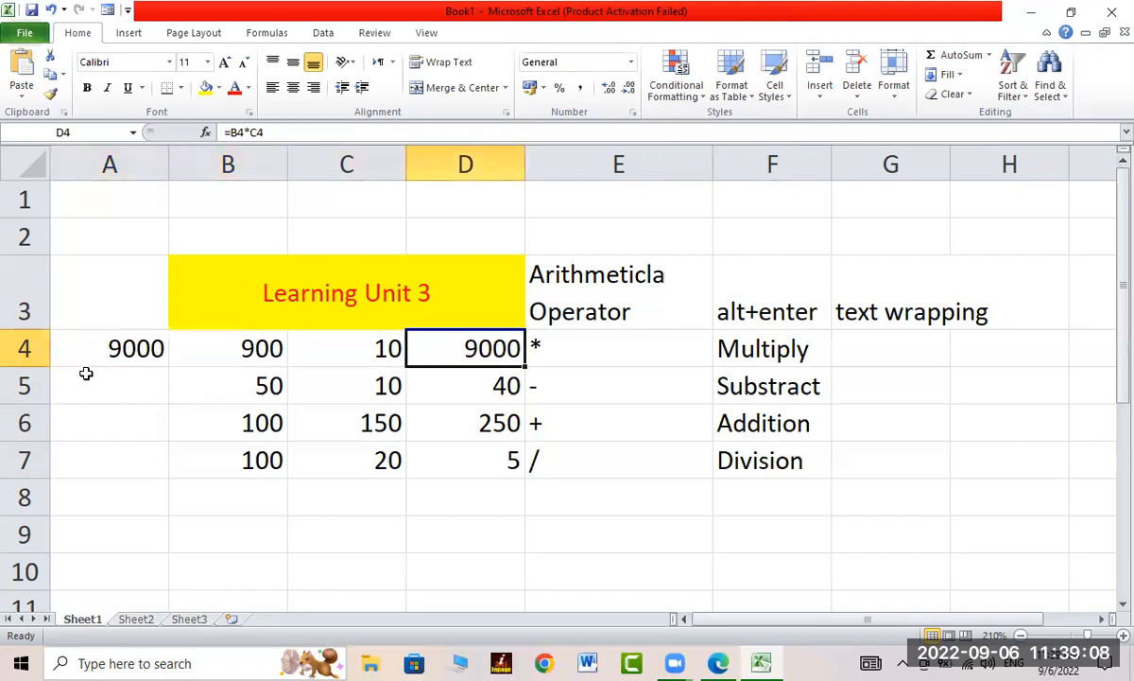
Step: Set the first number of the multiplication row, B4, to 800 and inspect the cell references in D4's formula
left_click(236, 346)
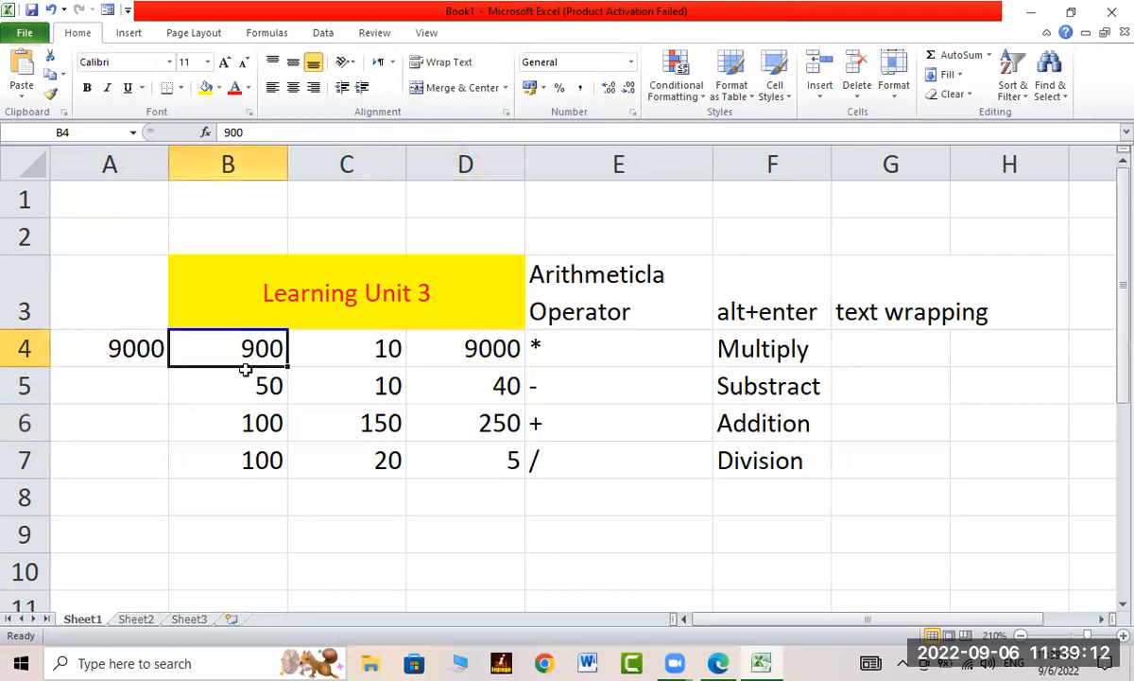
type("800")
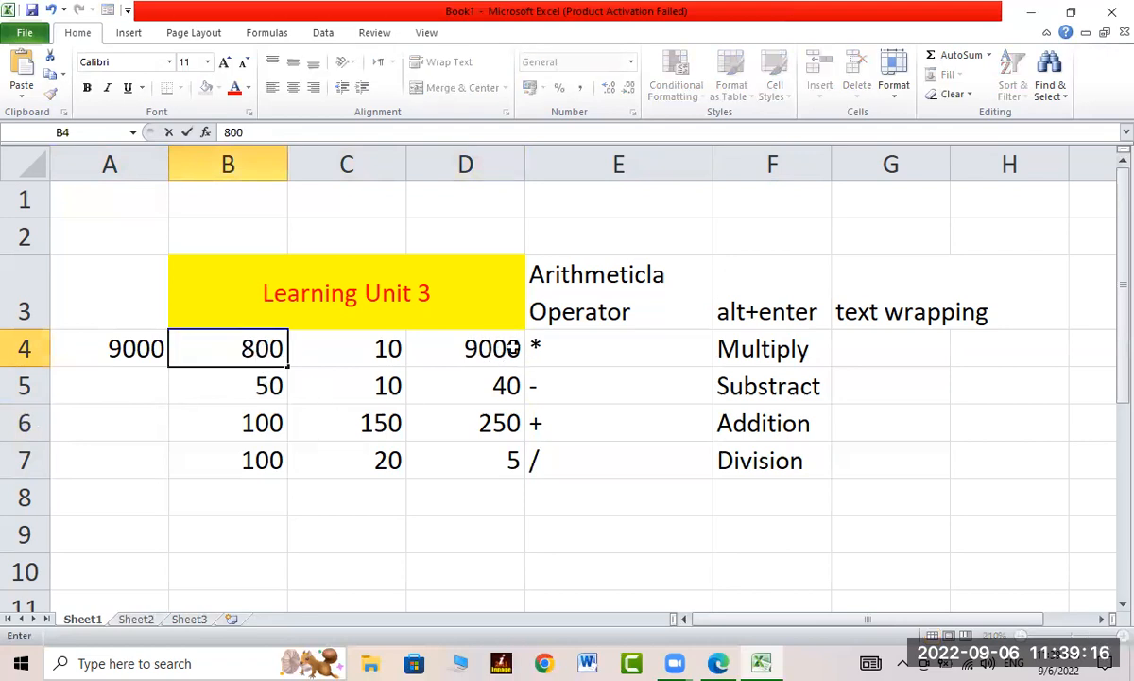
key("Return")
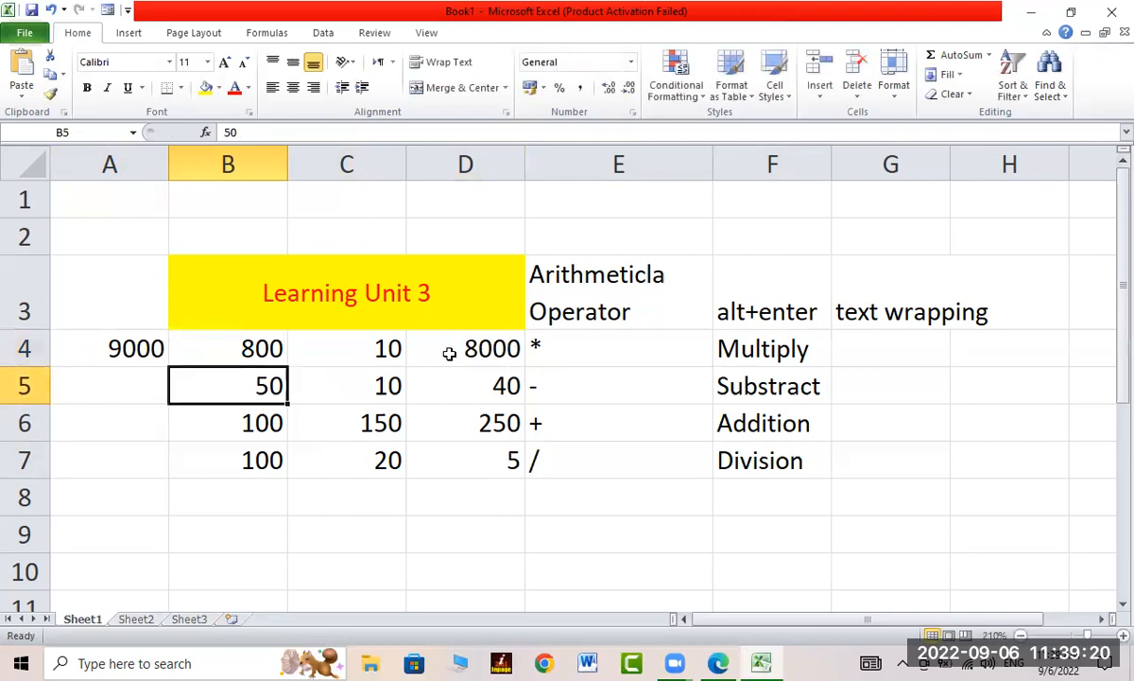
left_click(268, 360)
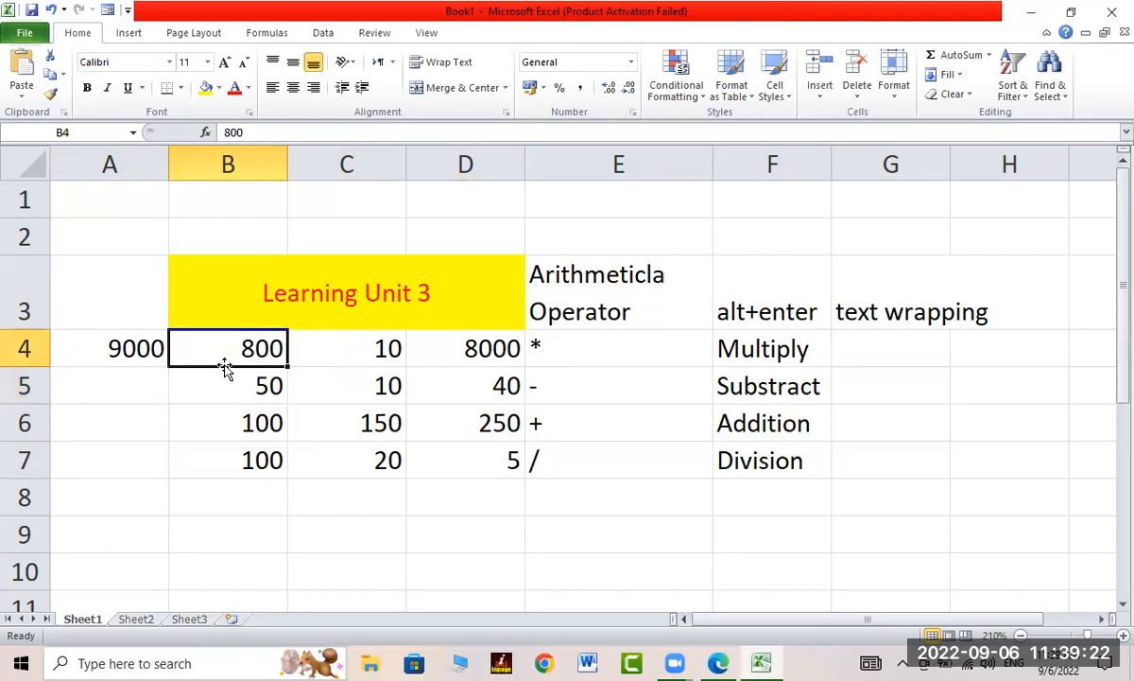
left_click(455, 348)
double_click(455, 348)
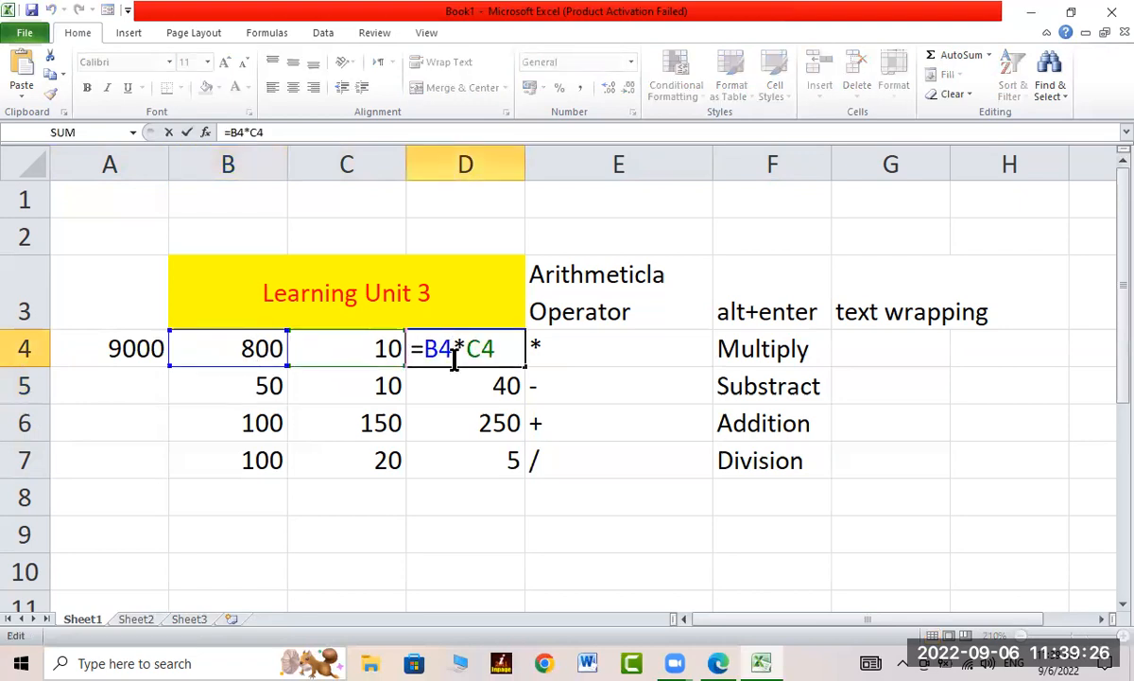
key("Return")
Step: Set B4 to 50 and check the recalculated multiplication in D4
left_click(229, 348)
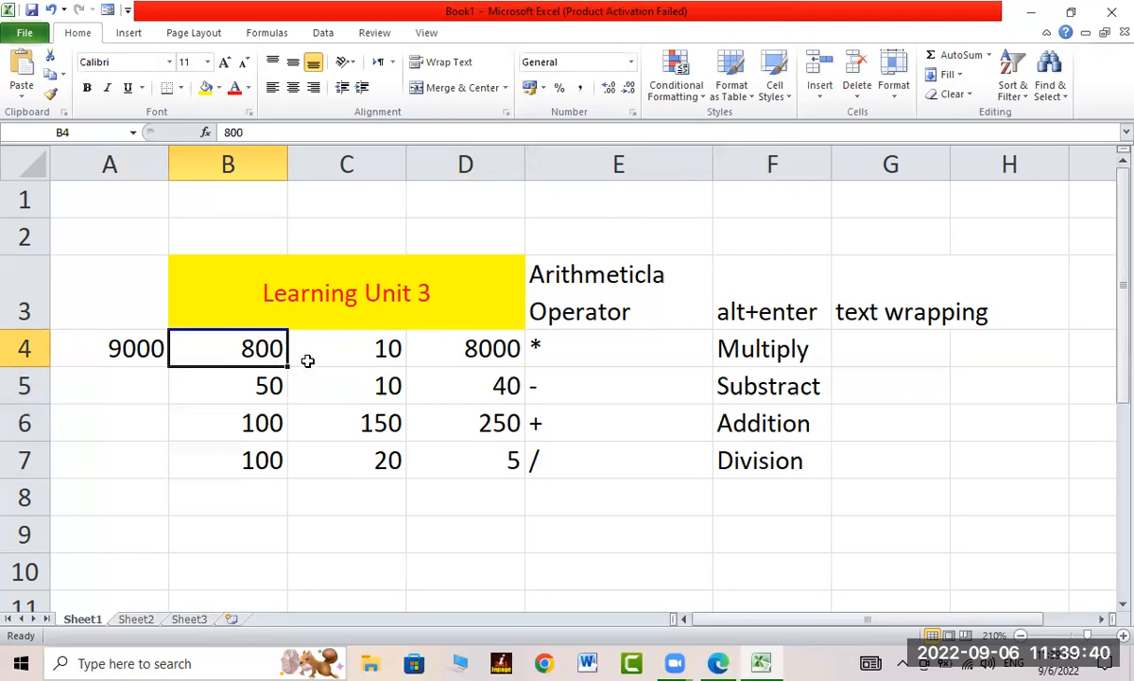
type("50")
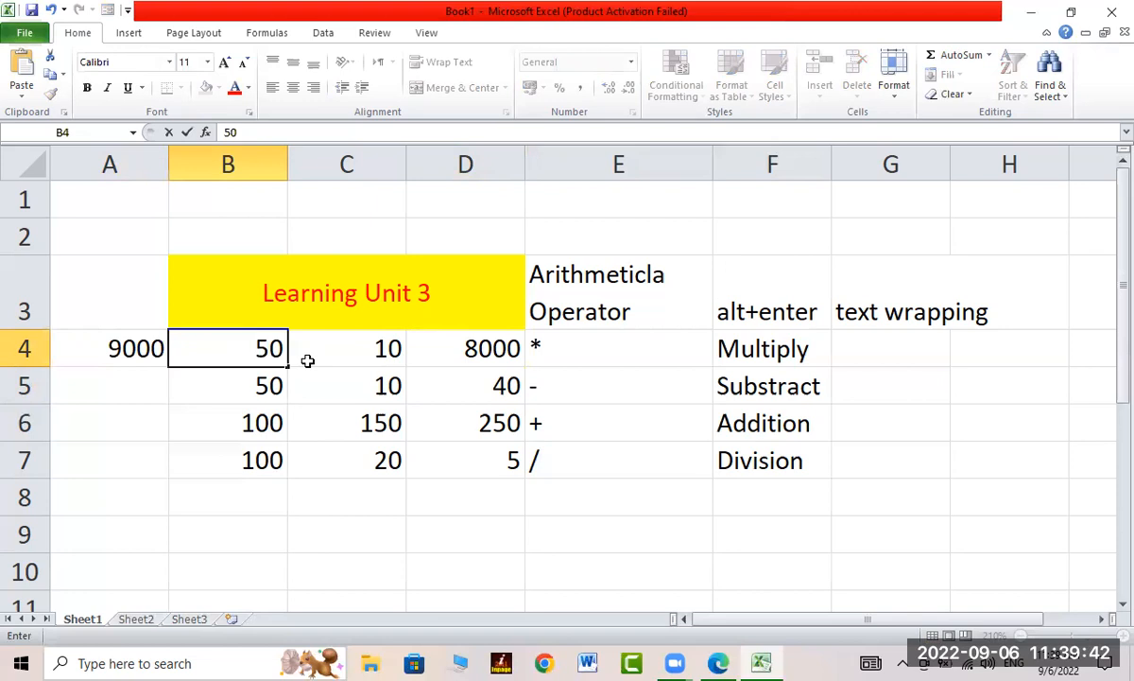
key("Return")
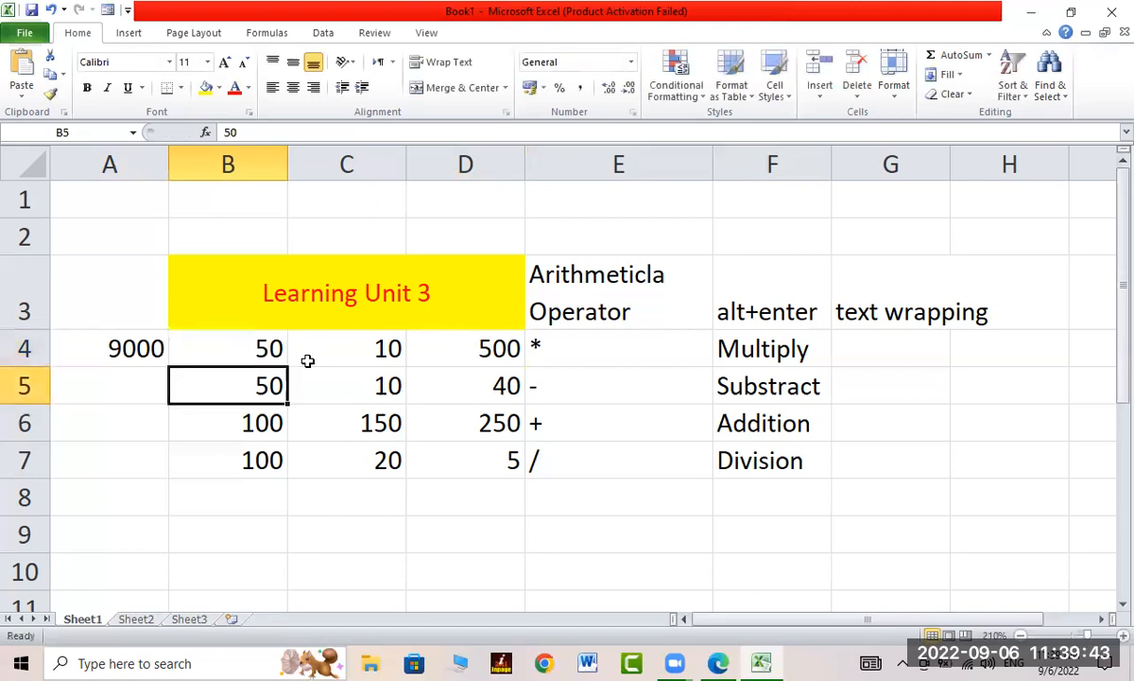
left_click(486, 369)
left_click(452, 346)
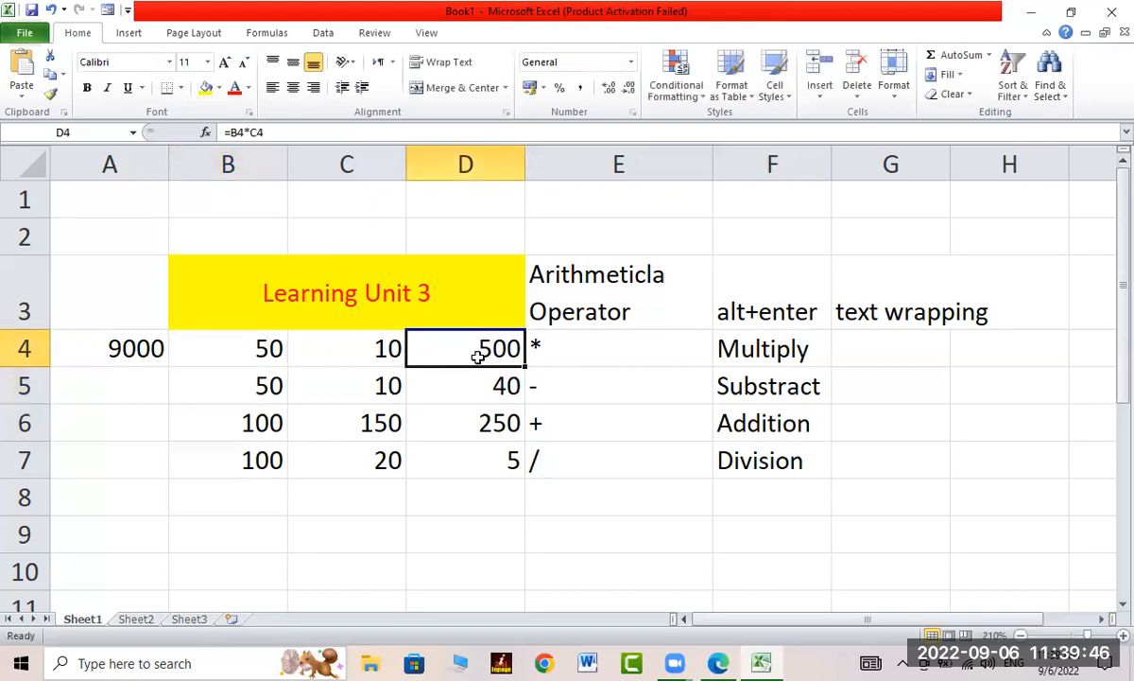
Step: Set the first number of the subtraction row, B5, to 40 and check the recalculated difference in D5
left_click(243, 368)
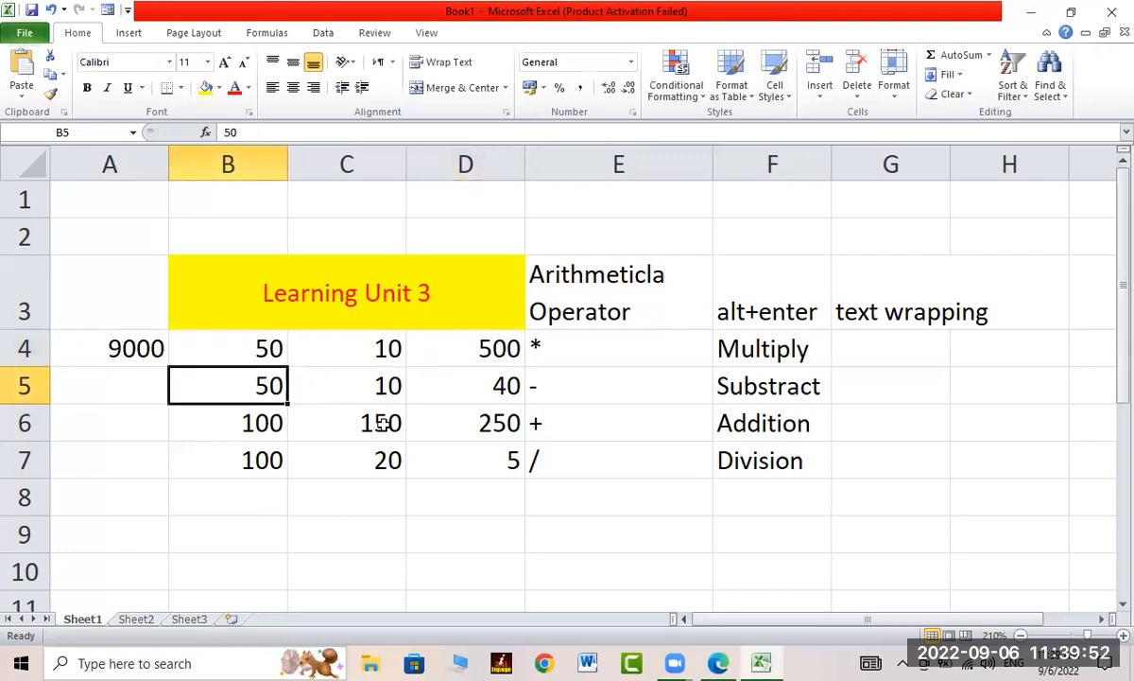
type("40")
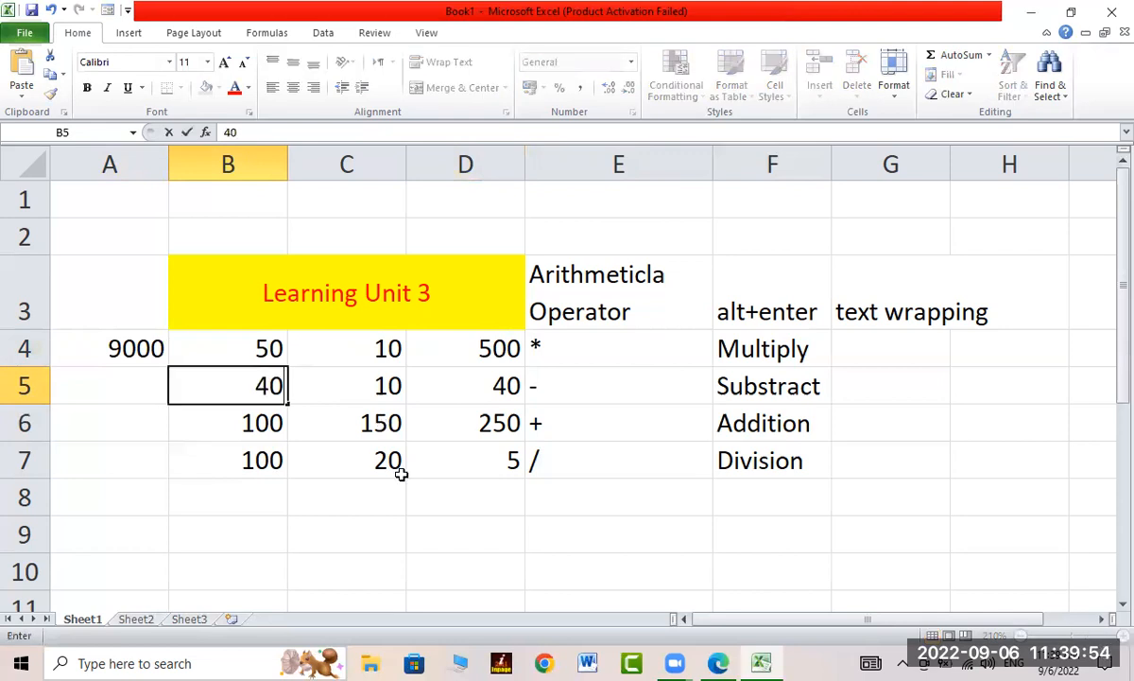
left_click(491, 409)
left_click(464, 376)
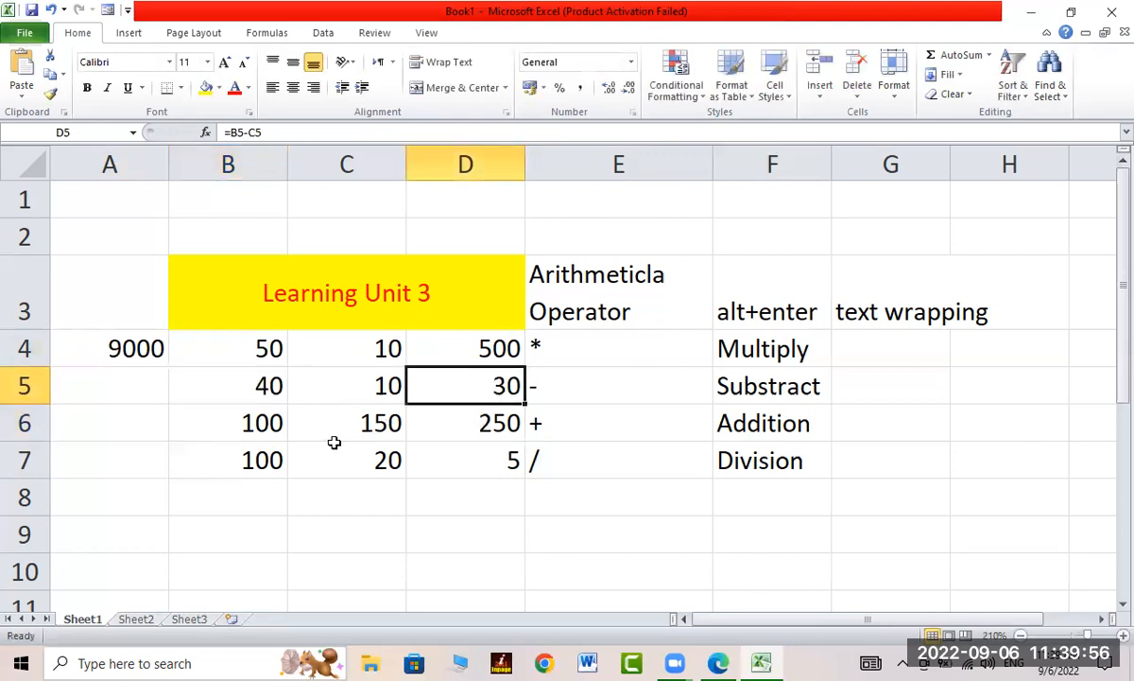
Step: Set the first number of the addition row, B6, to 250 and check the recalculated sum in D6
left_click(251, 425)
type("250")
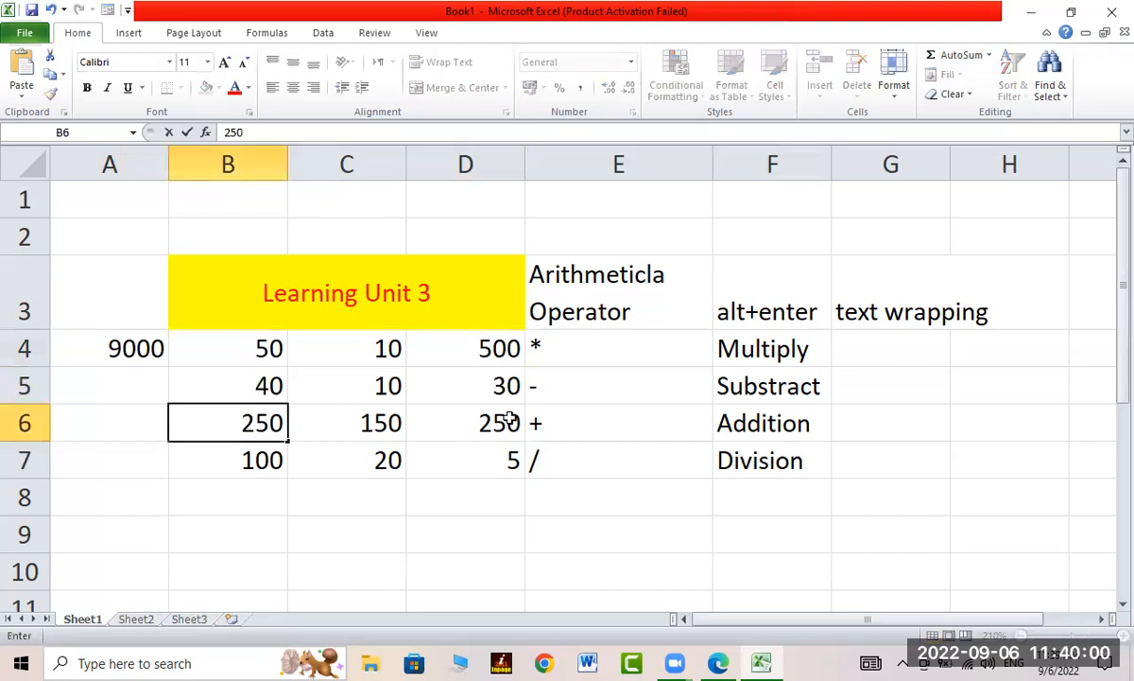
key("Return")
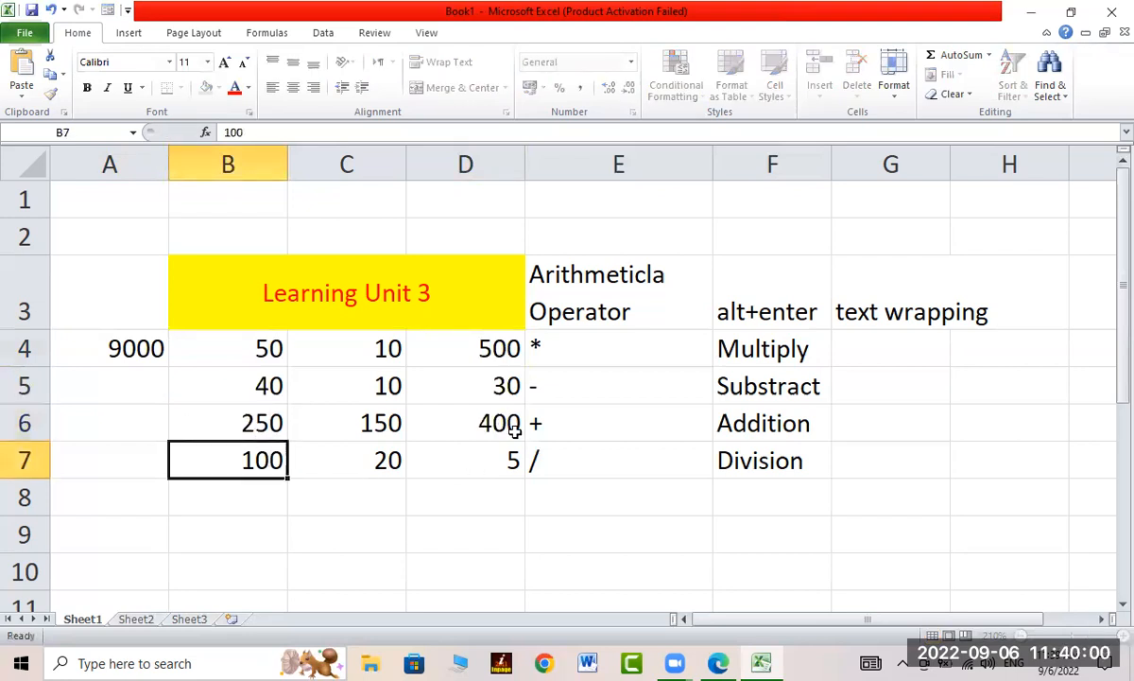
left_click(466, 416)
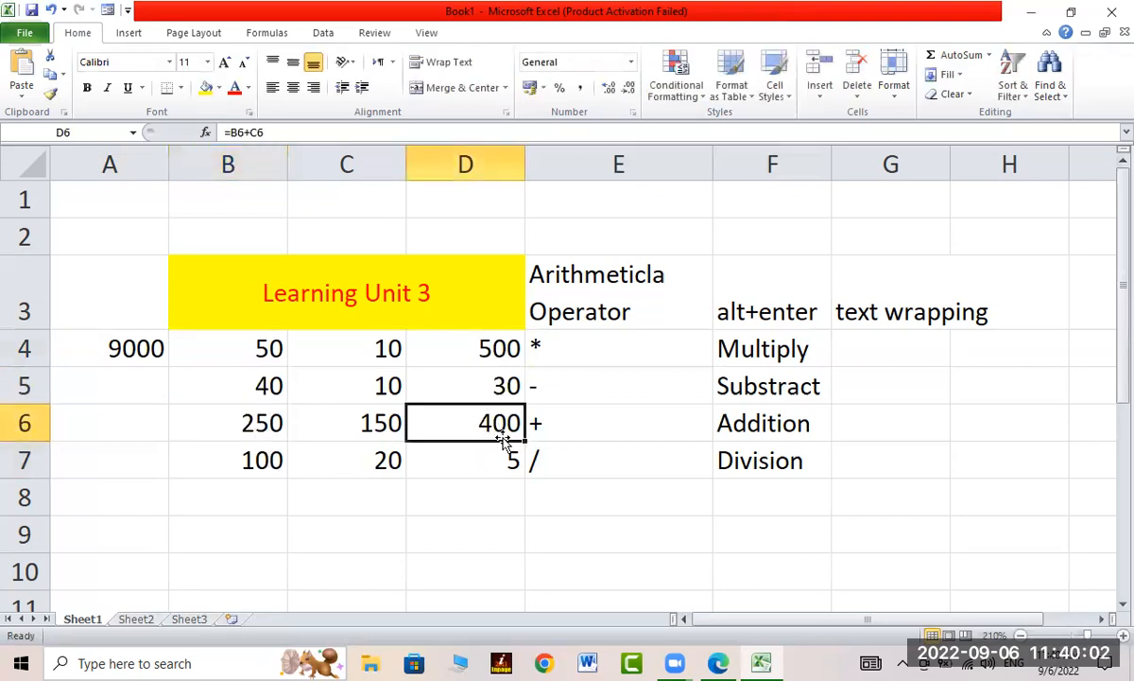
left_click(239, 465)
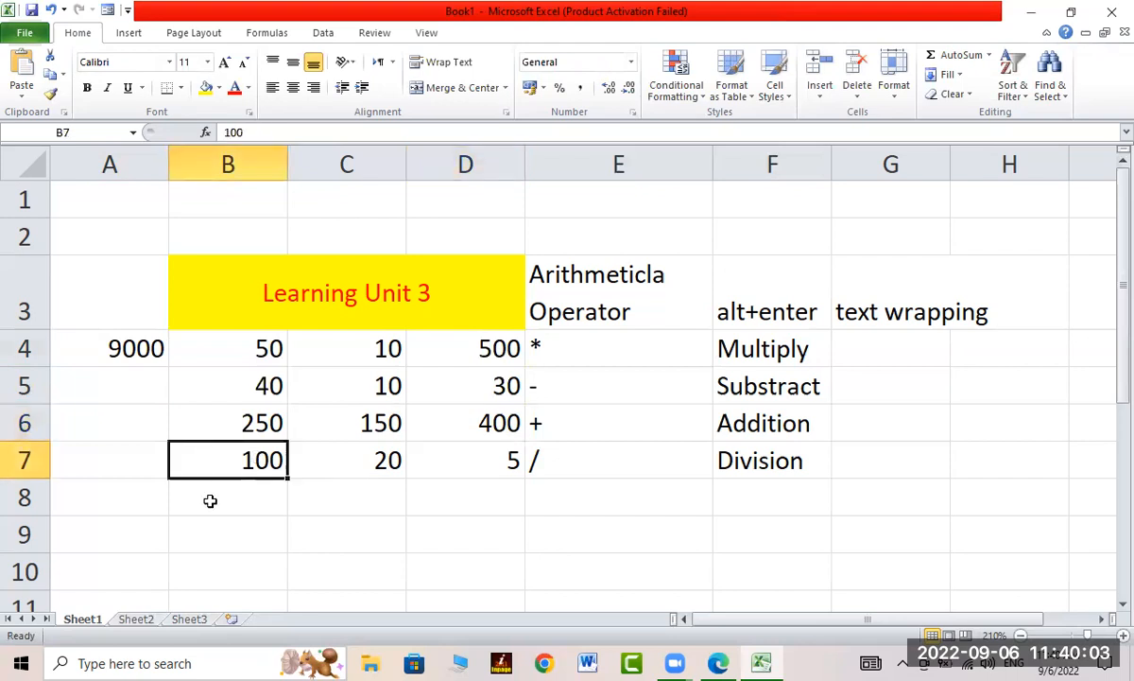
Step: Set the first number of the addition row, B6, to 350
left_click(240, 428)
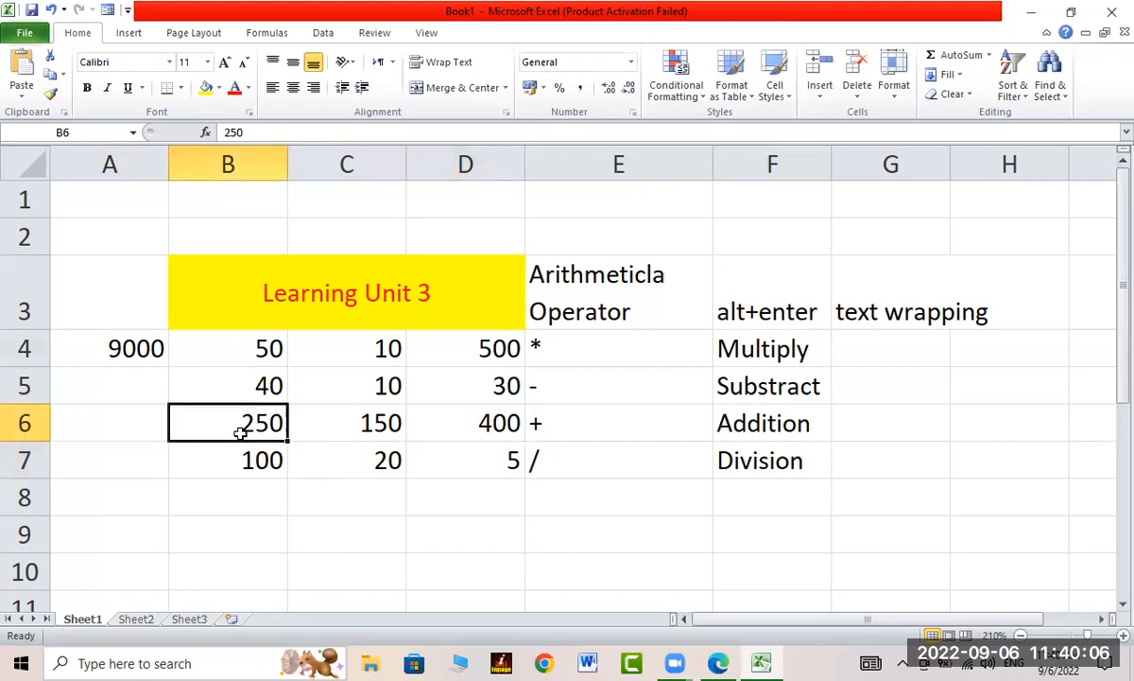
type("350")
key("Return")
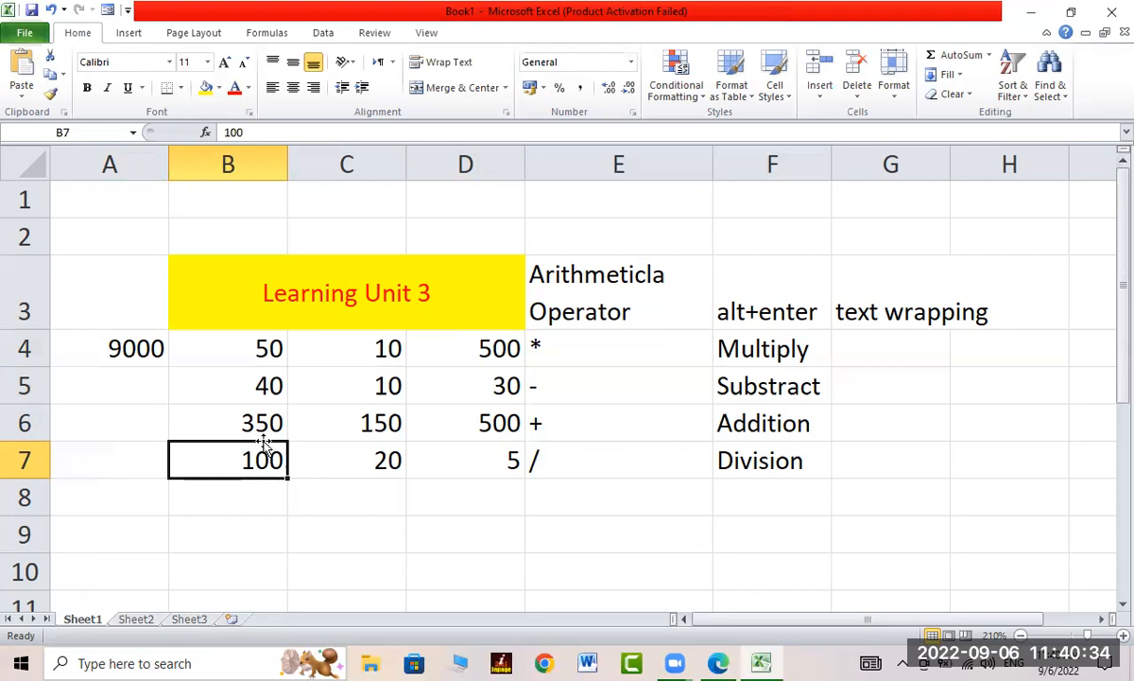
Step: Inspect the division formula in D7 and the cells it references
left_click(354, 461)
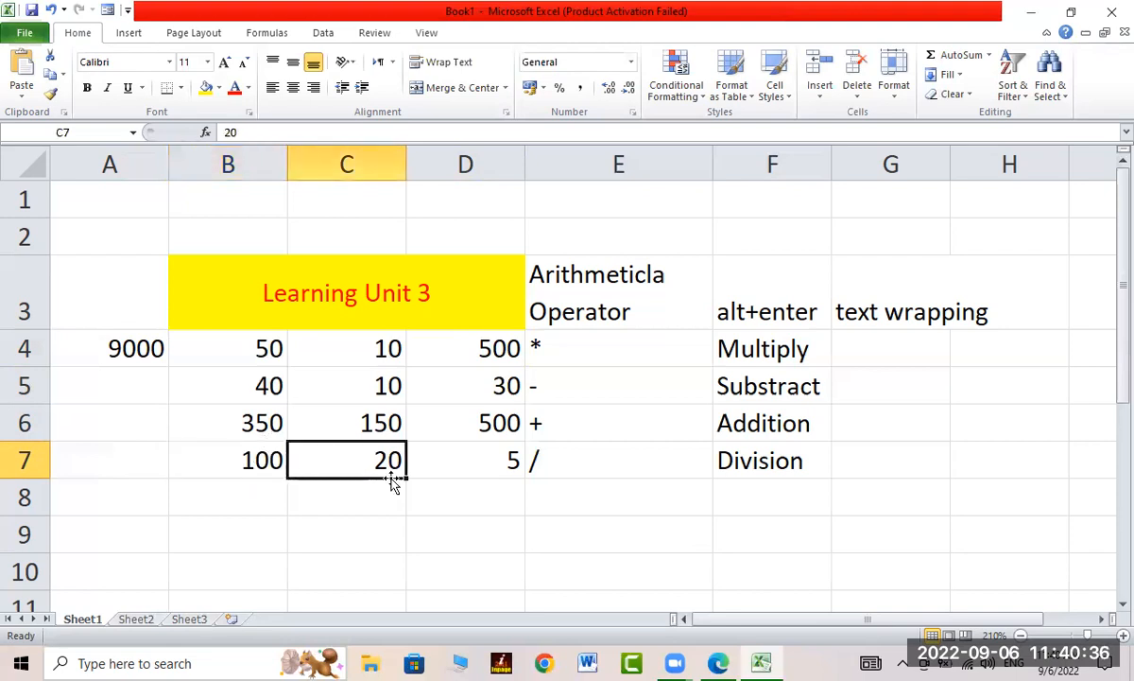
left_click(454, 457)
double_click(442, 456)
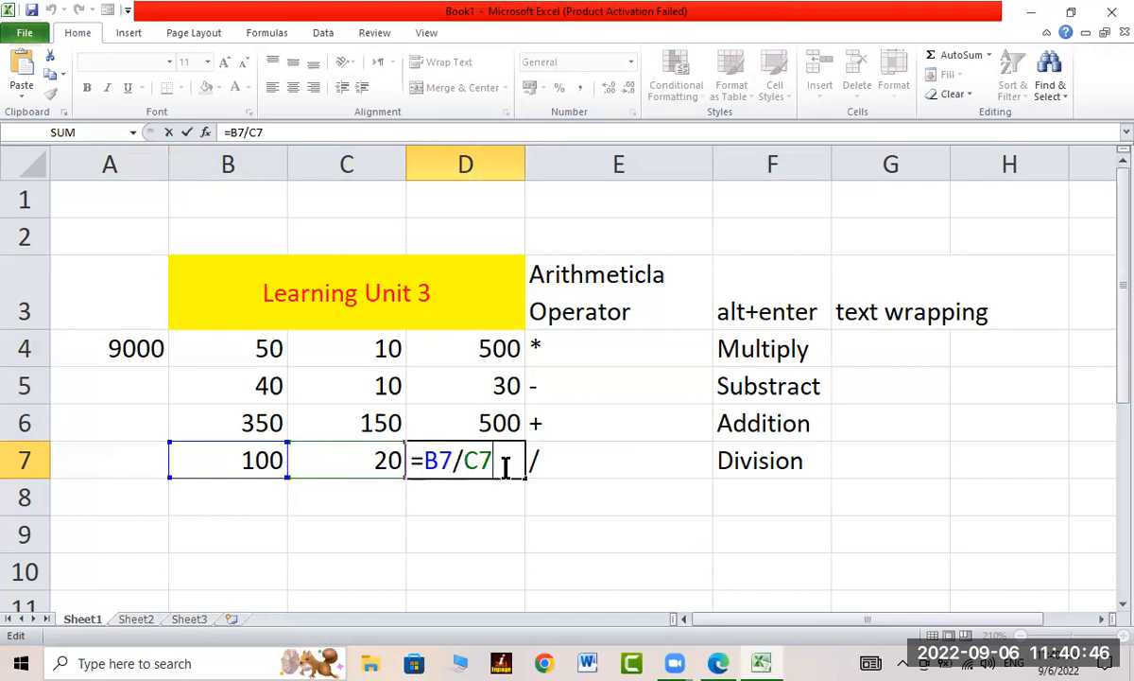
key("Return")
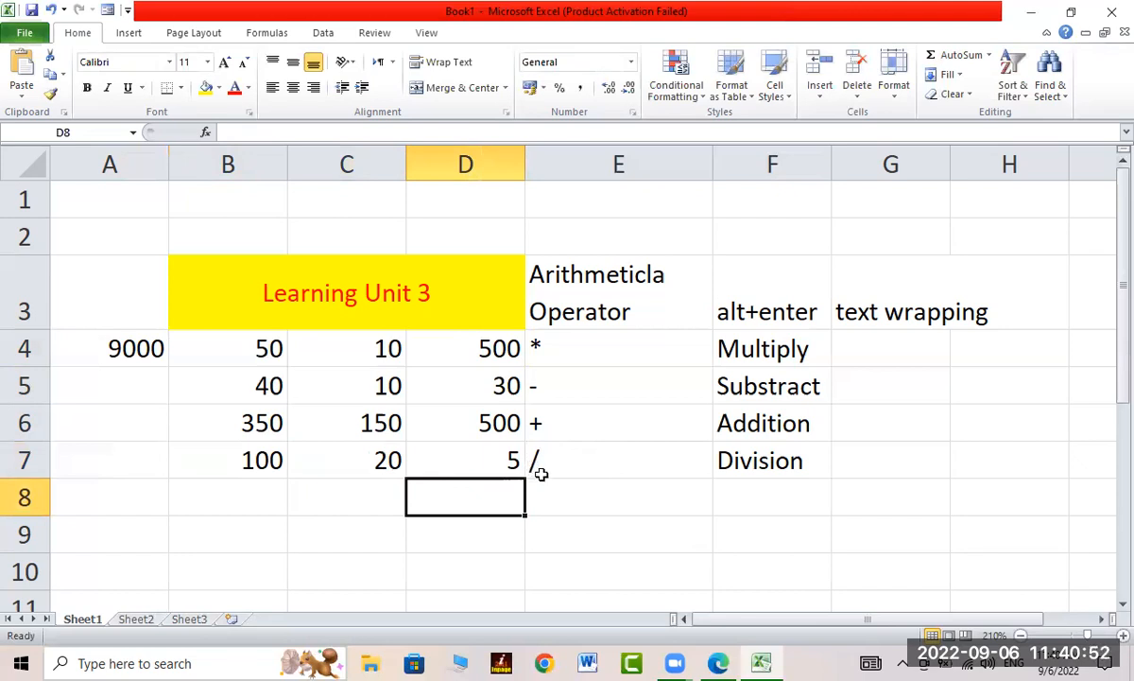
Step: Try to enter a bare equals sign as the operator label in E8, and clear the entry
left_click(540, 470)
left_click(556, 511)
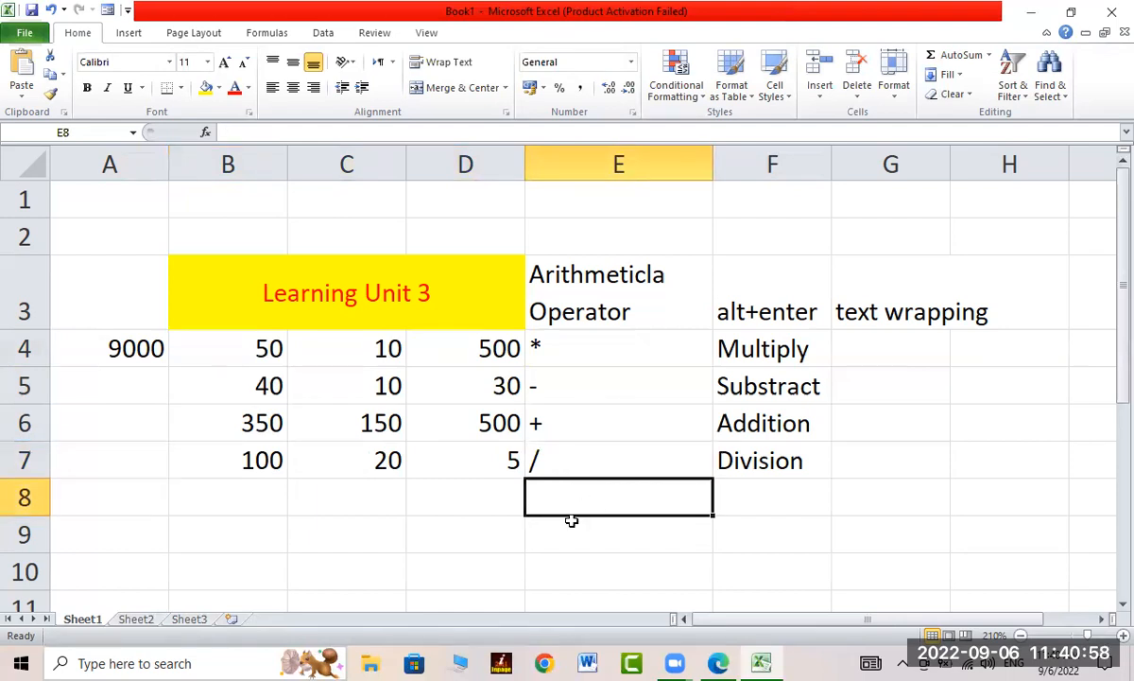
type("=")
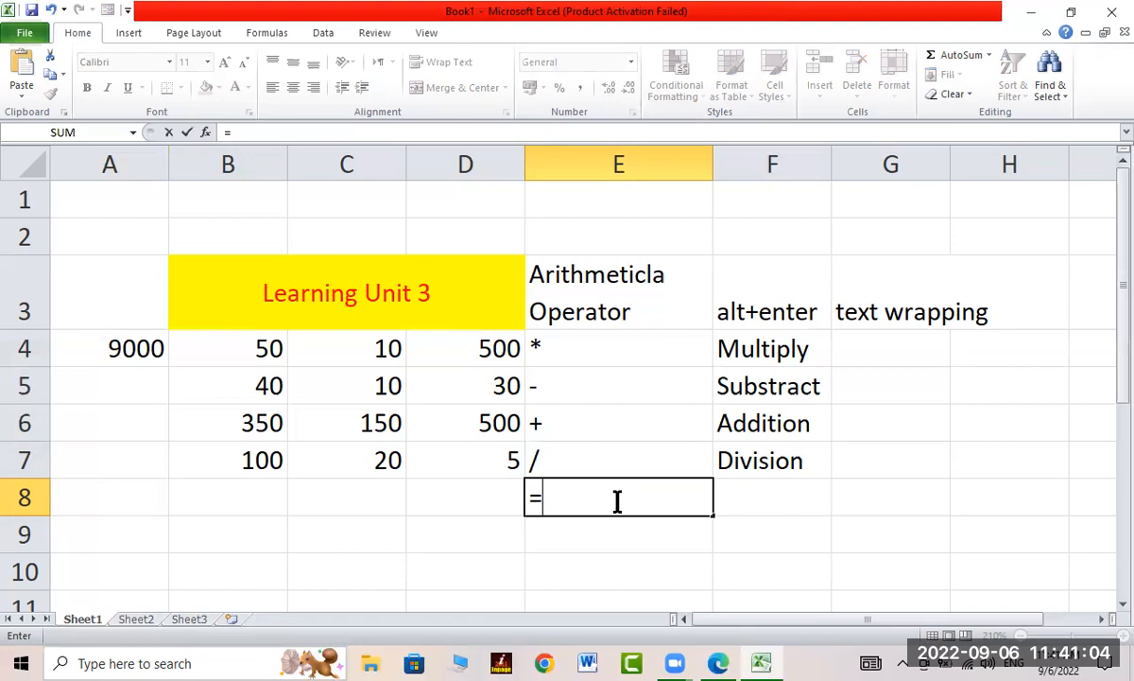
key("Return")
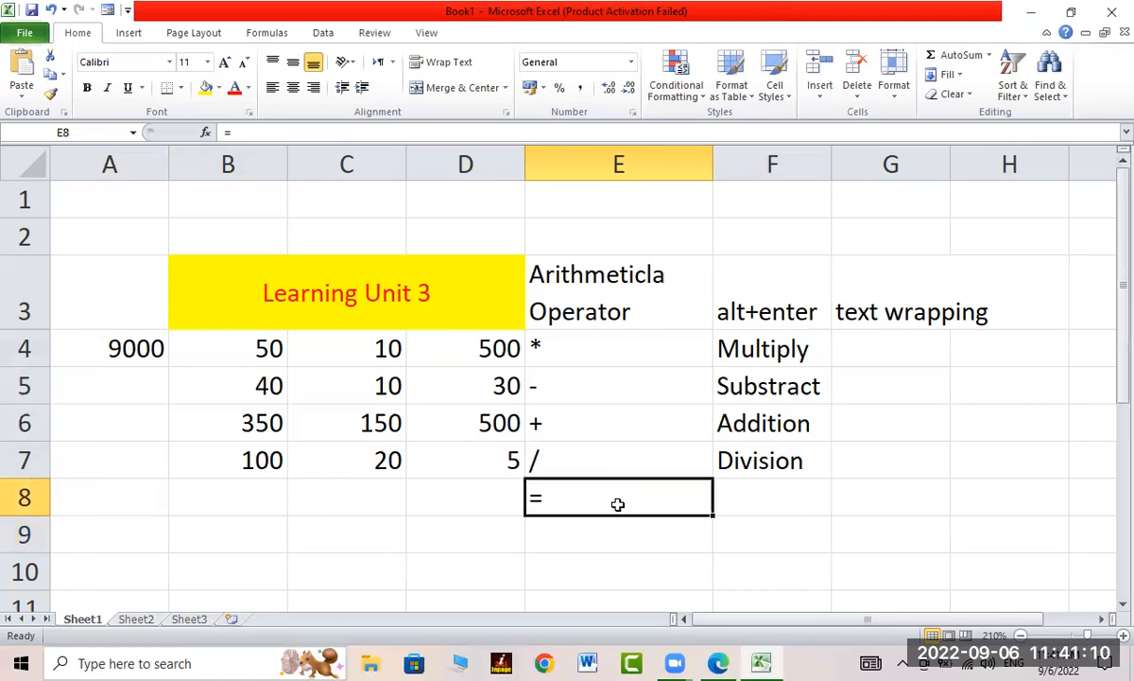
left_click(324, 507)
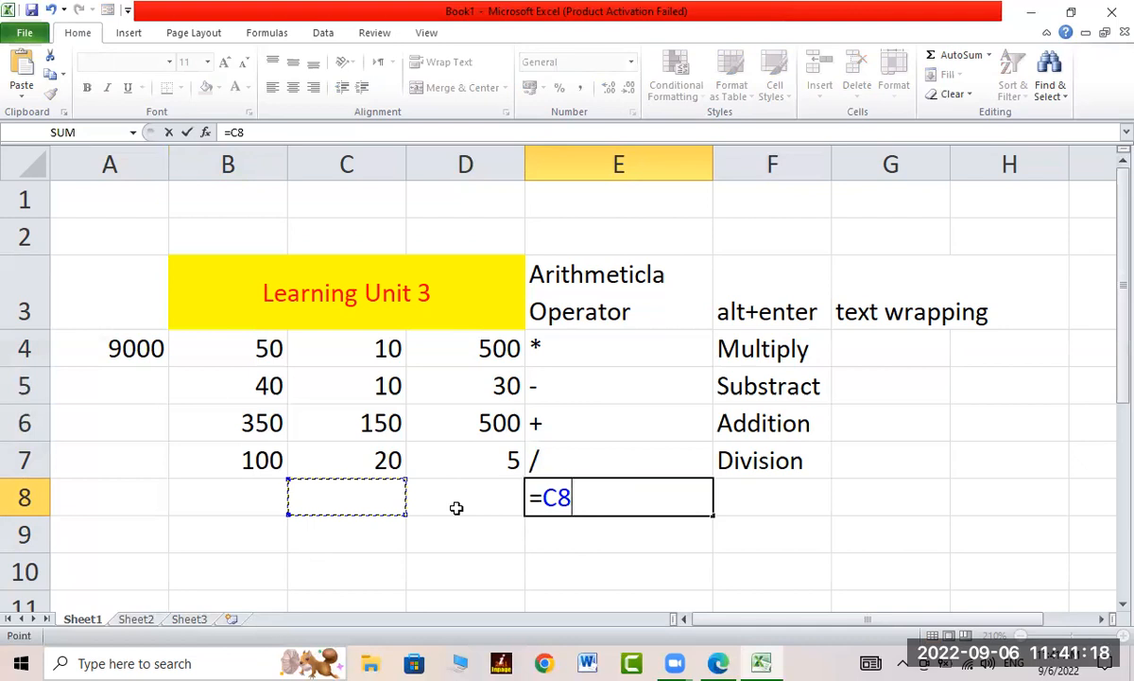
key("BackSpace")
key("BackSpace")
key("BackSpace")
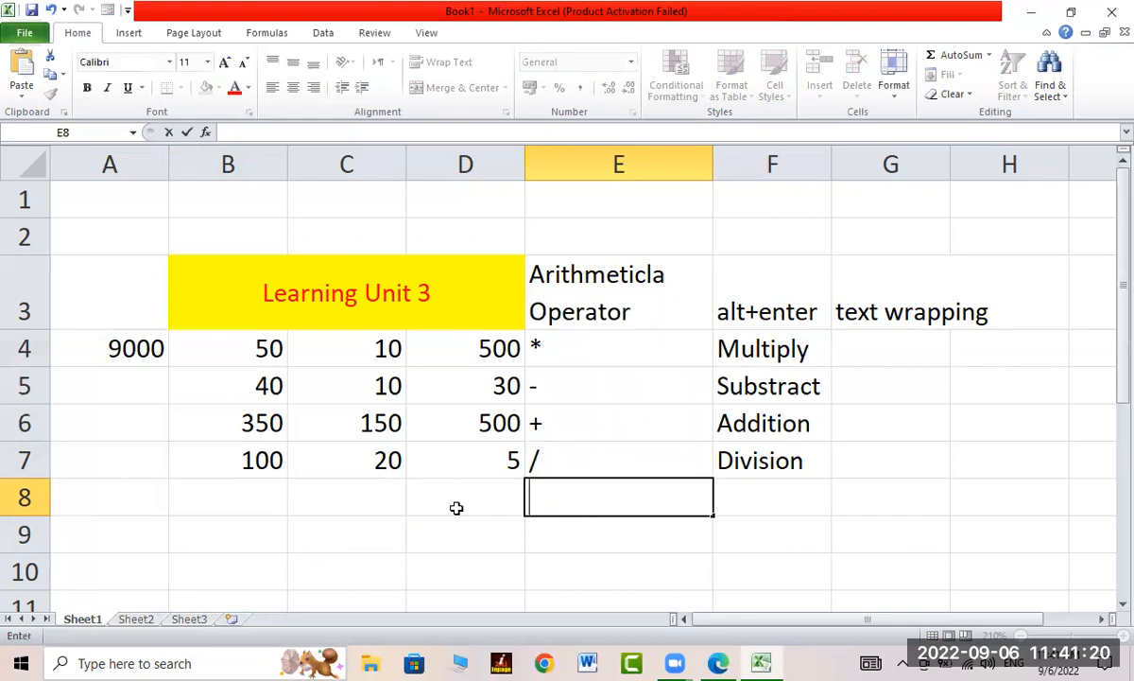
Step: Enter the equals sign as text in E8 by prefixing it with an apostrophe
type("'")
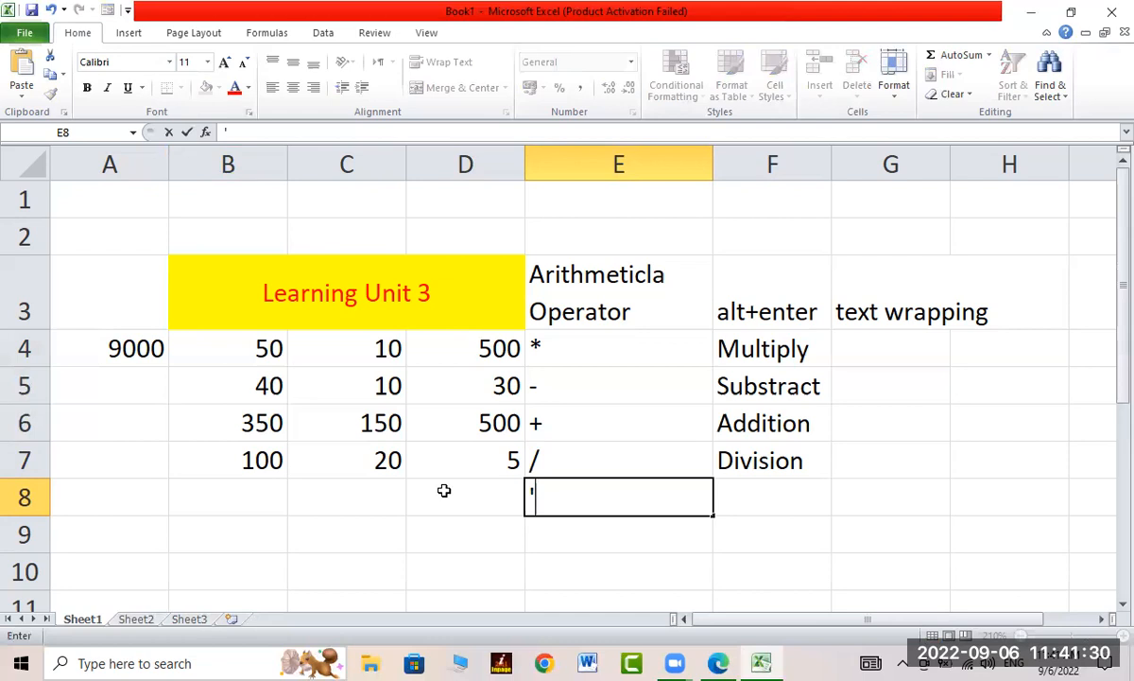
type("=")
key("Return")
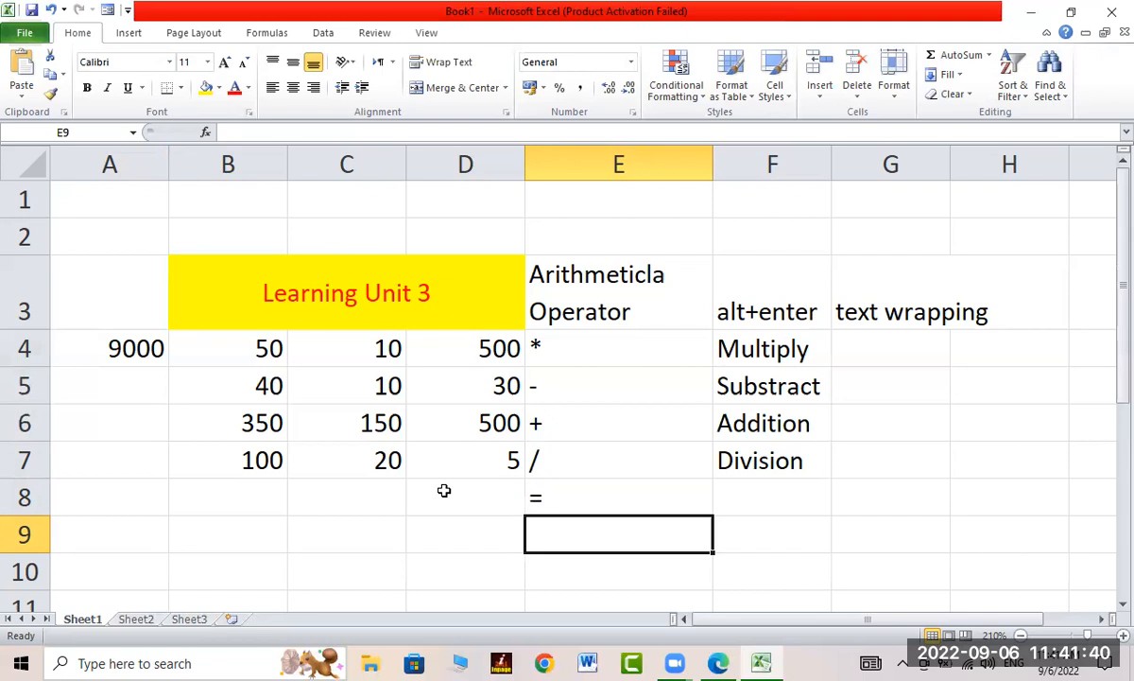
Step: Right-align the empty cell E9 below the equals sign label
key("alt")
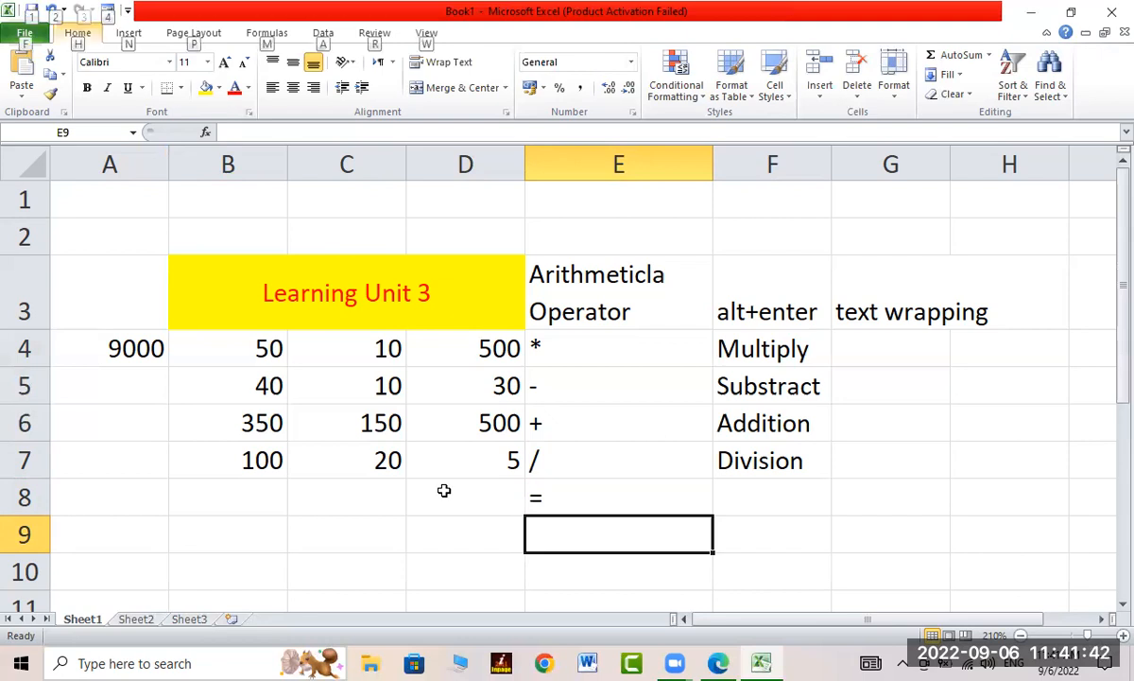
left_click(540, 457)
left_click(537, 528)
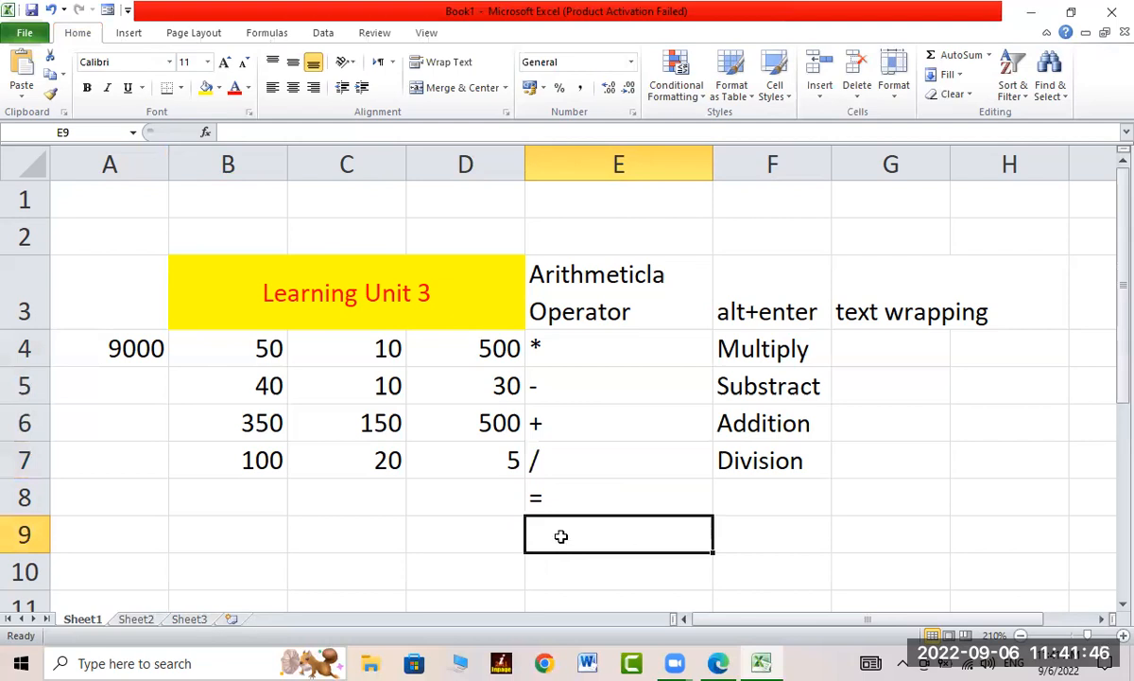
key("alt")
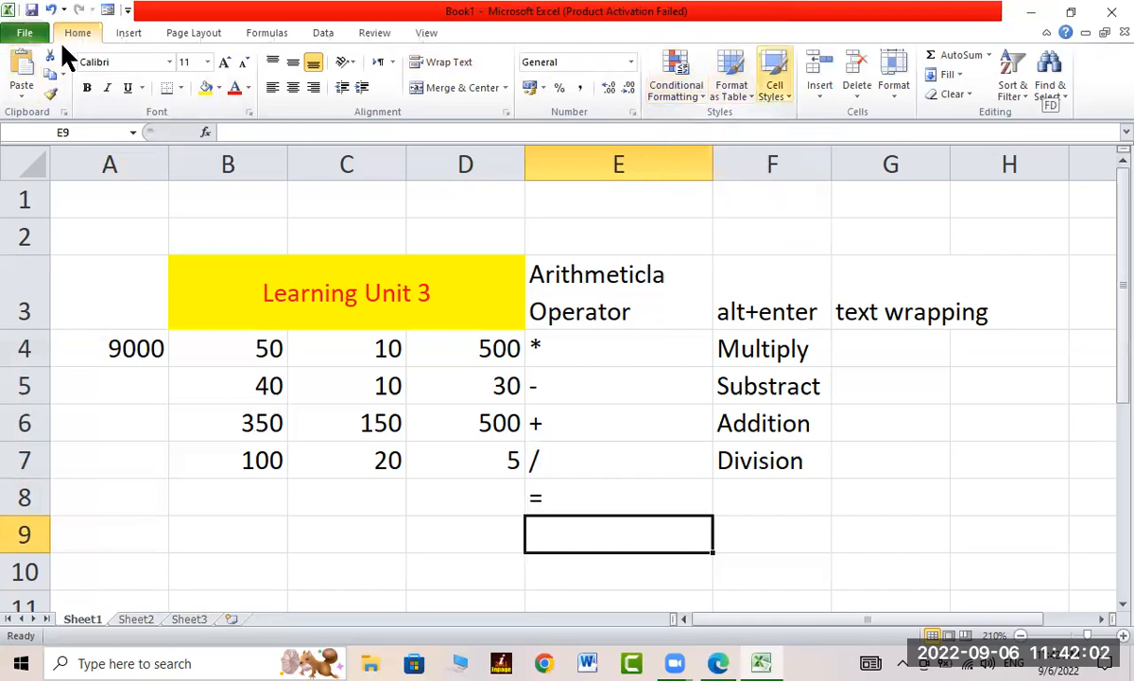
key("h")
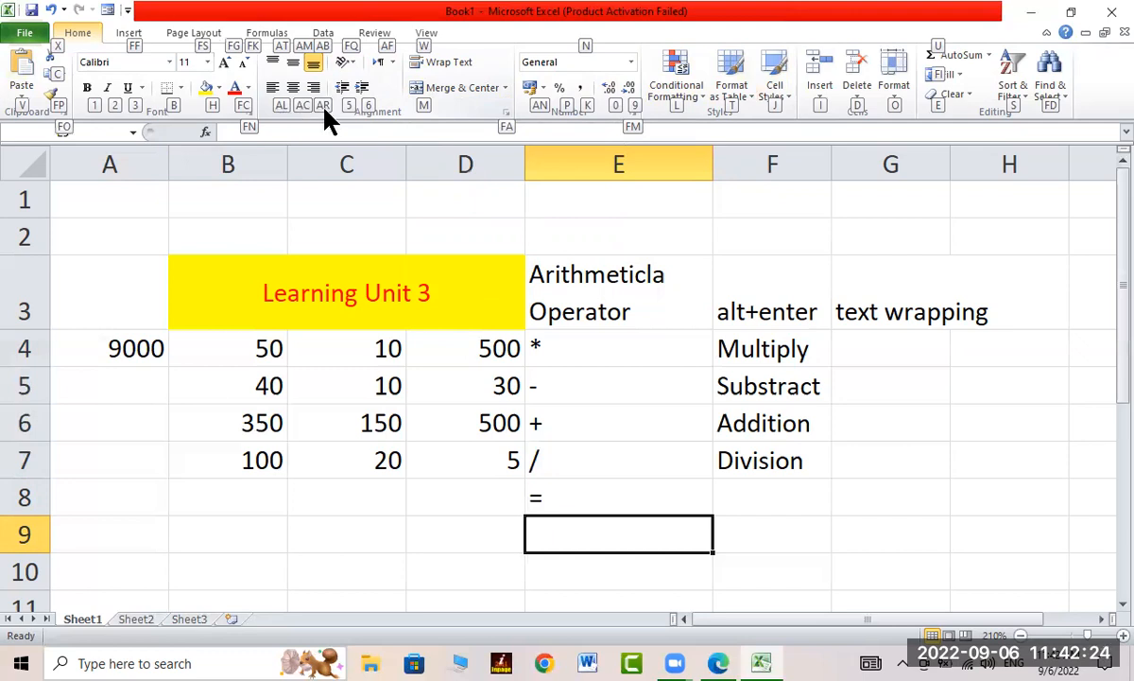
key("a")
key("r")
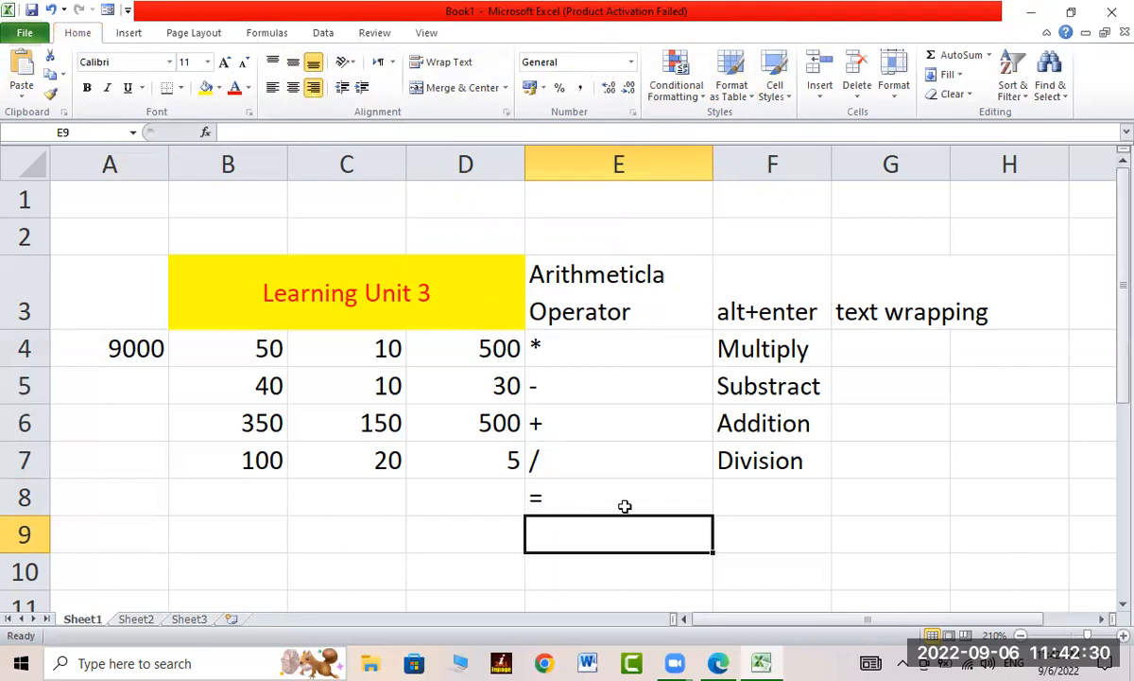
Step: Enter a slash as text in the right-aligned cell E9 by prefixing it with an apostrophe
key("alt")
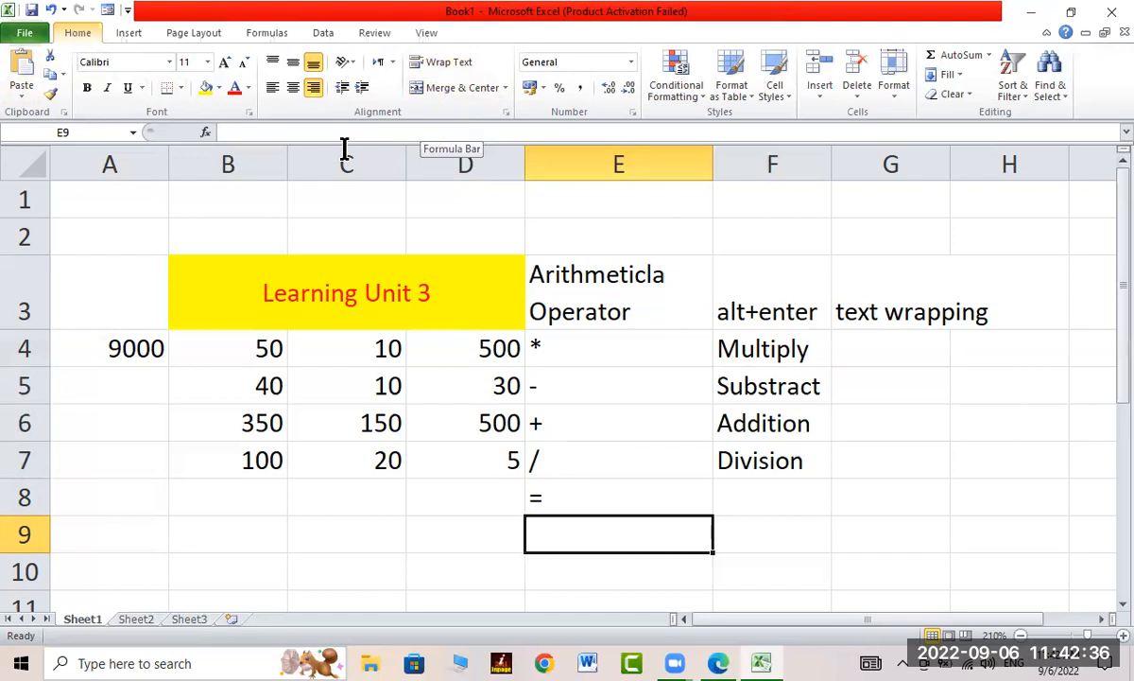
key("h")
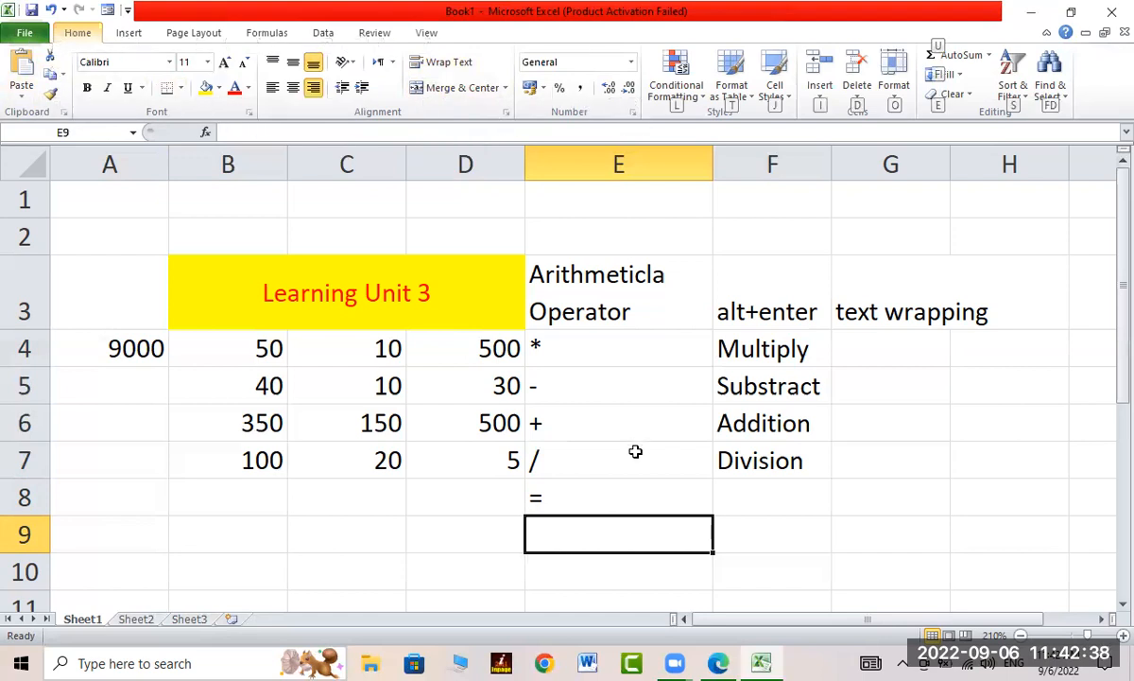
left_click(621, 494)
left_click(586, 529)
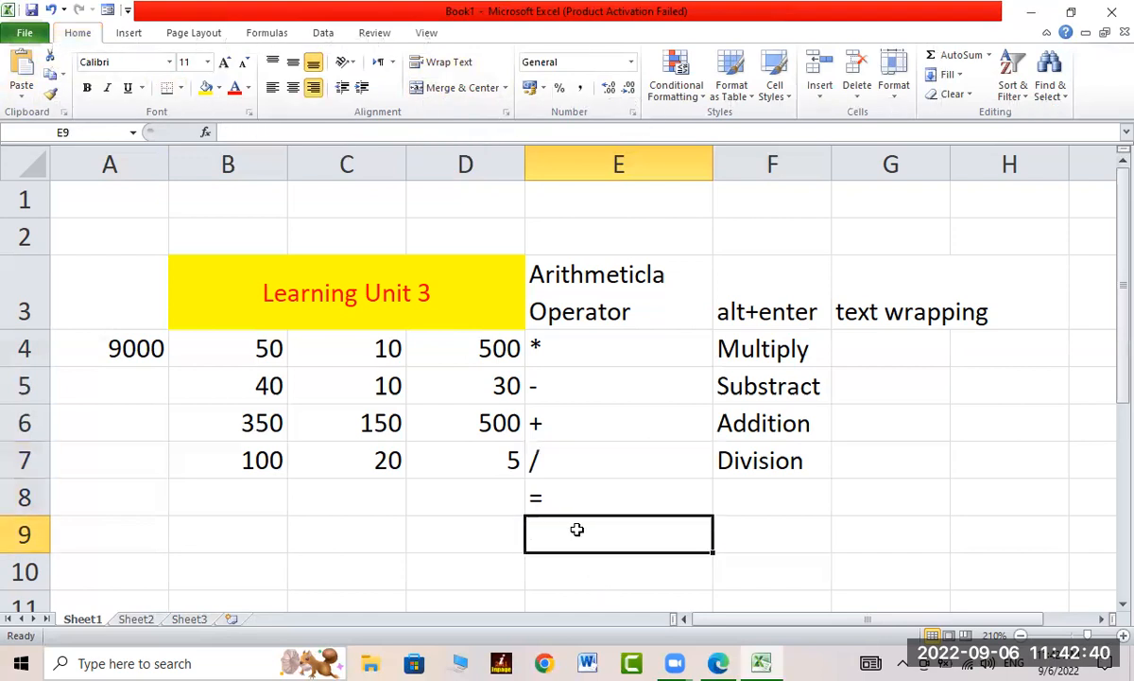
type("'/")
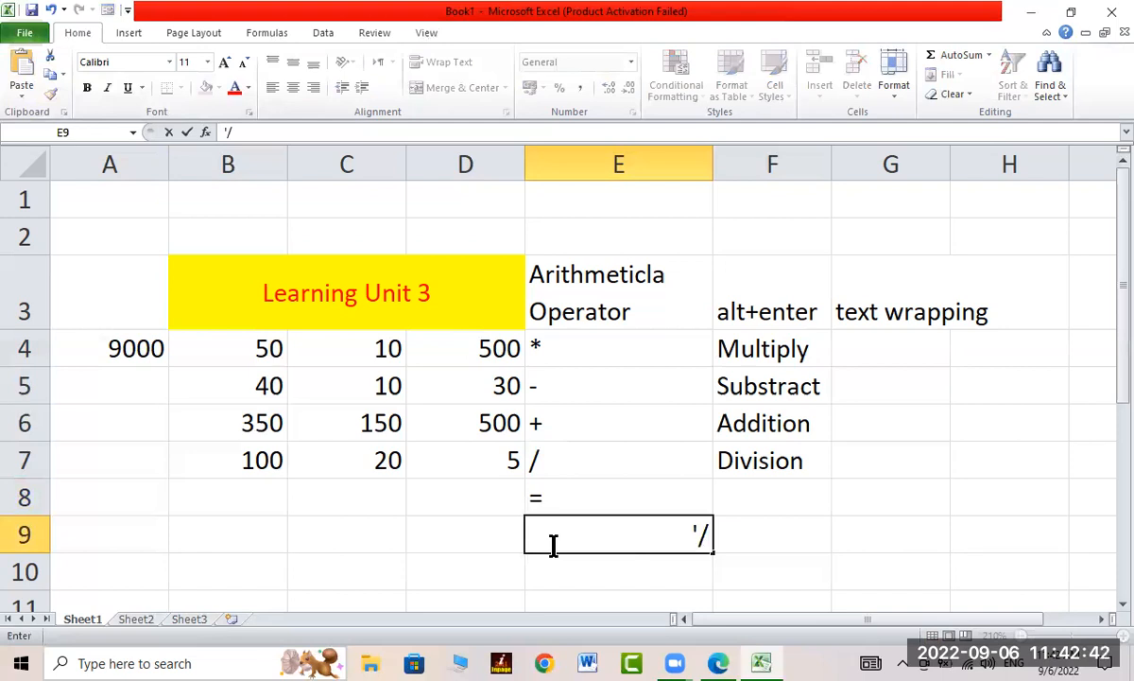
key("Return")
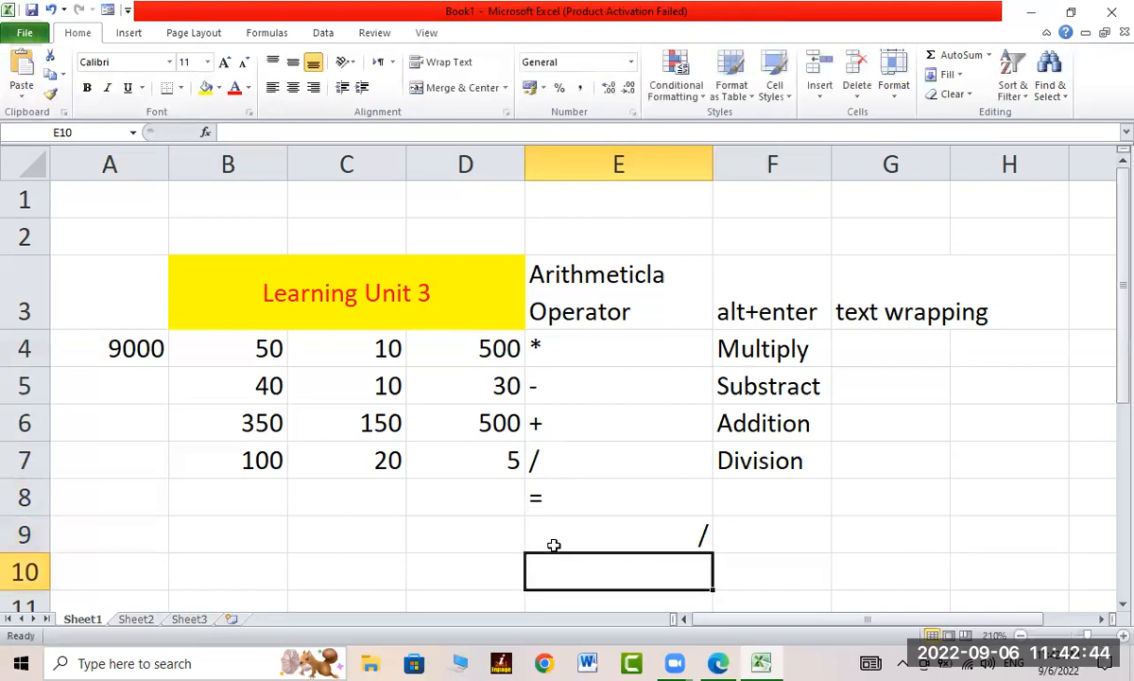
left_click(681, 531)
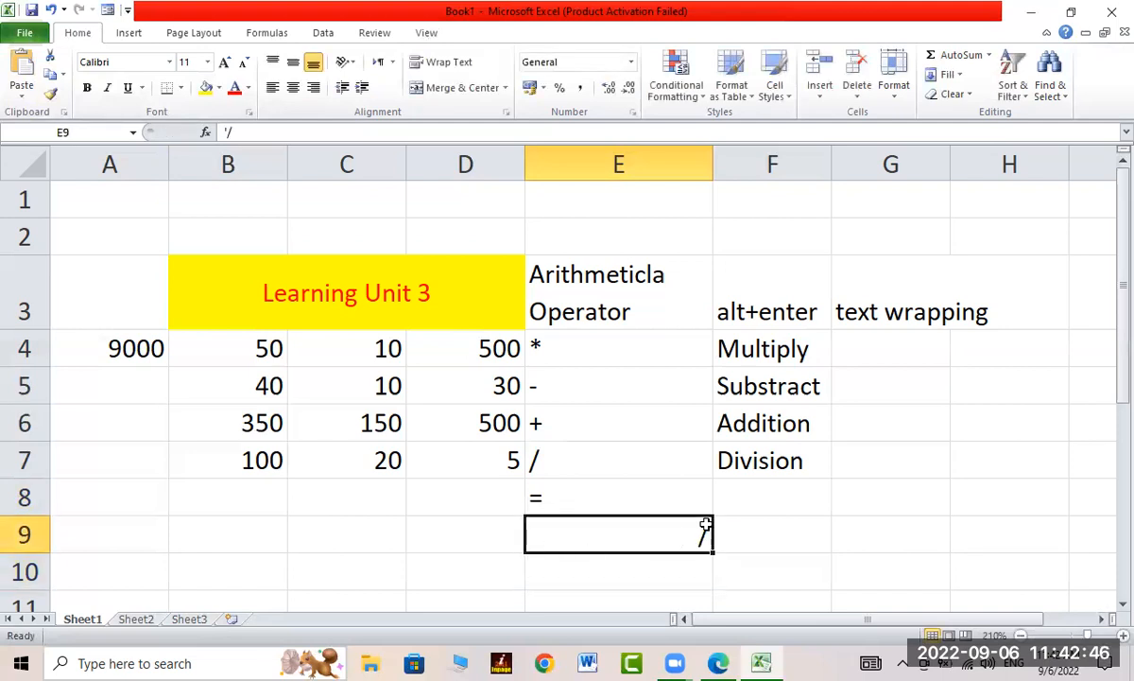
Step: Compare the slash entries in E7 and E9 and their alignment
left_click(536, 464)
left_click(607, 541)
left_click(609, 572)
key("alt")
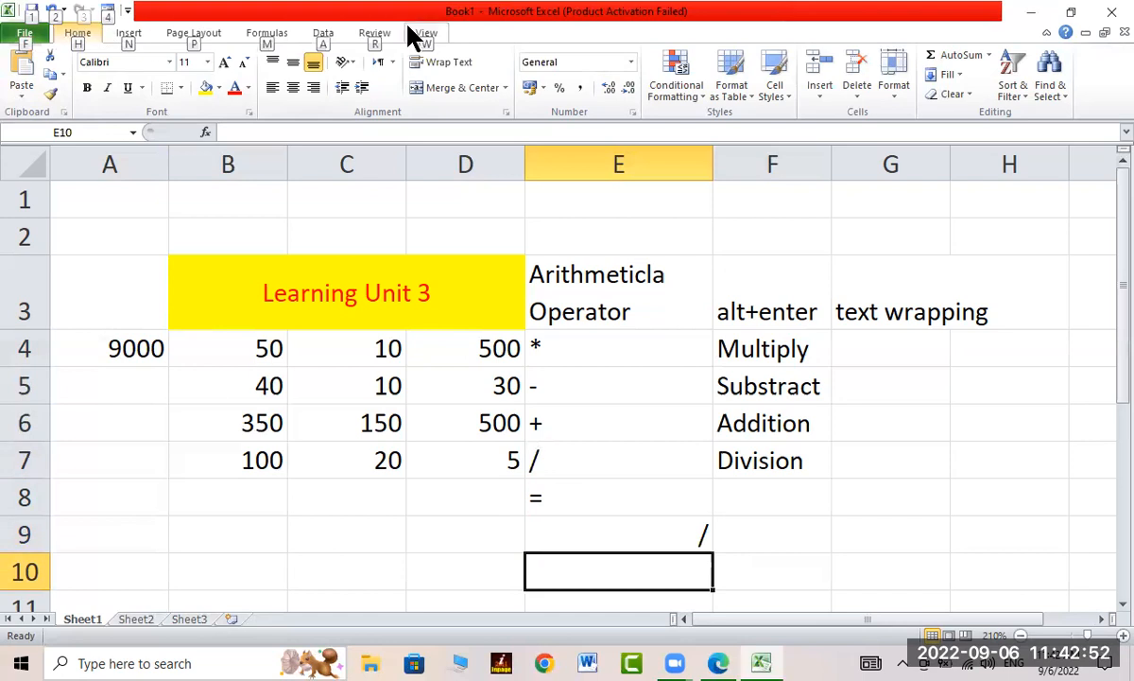
left_click(596, 469)
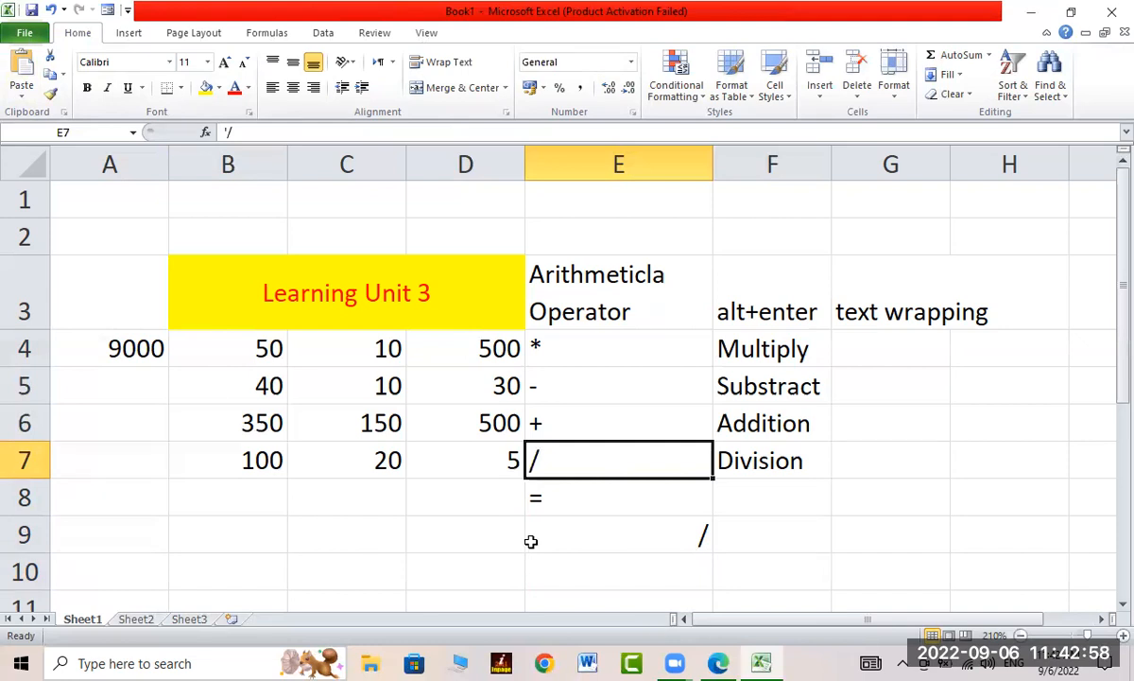
Step: Switch to the Learner Guide PDF in Edge and read the sections on formulas and functions, including the example =B4*C4
left_click(547, 662)
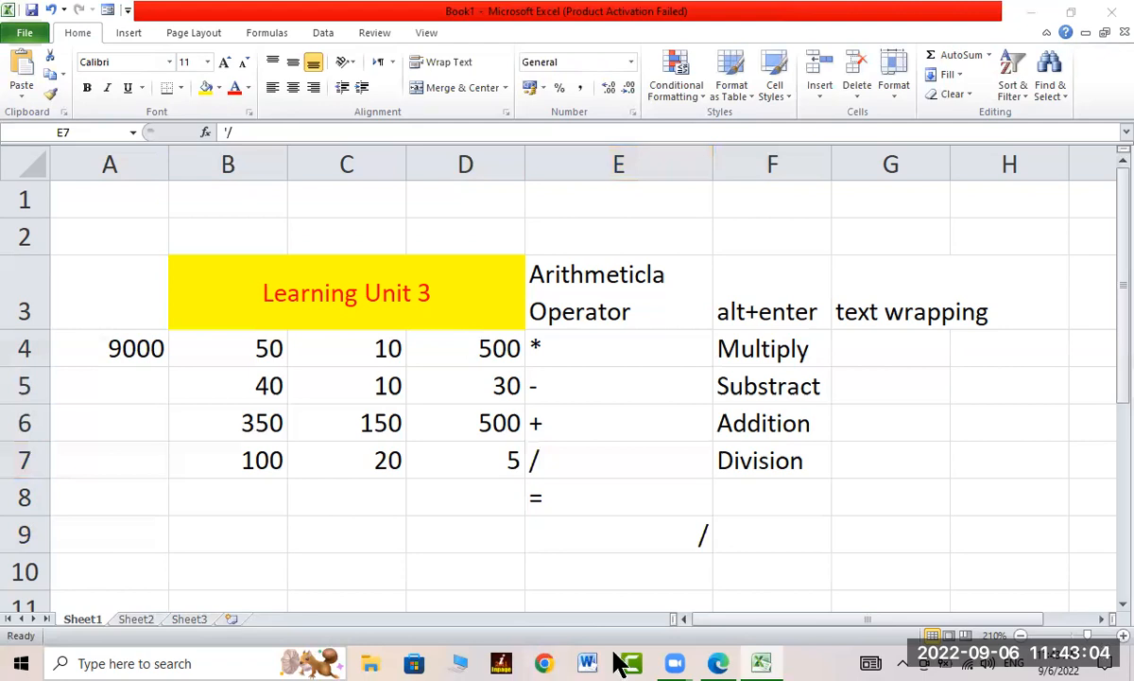
left_click(507, 487)
left_click(484, 506)
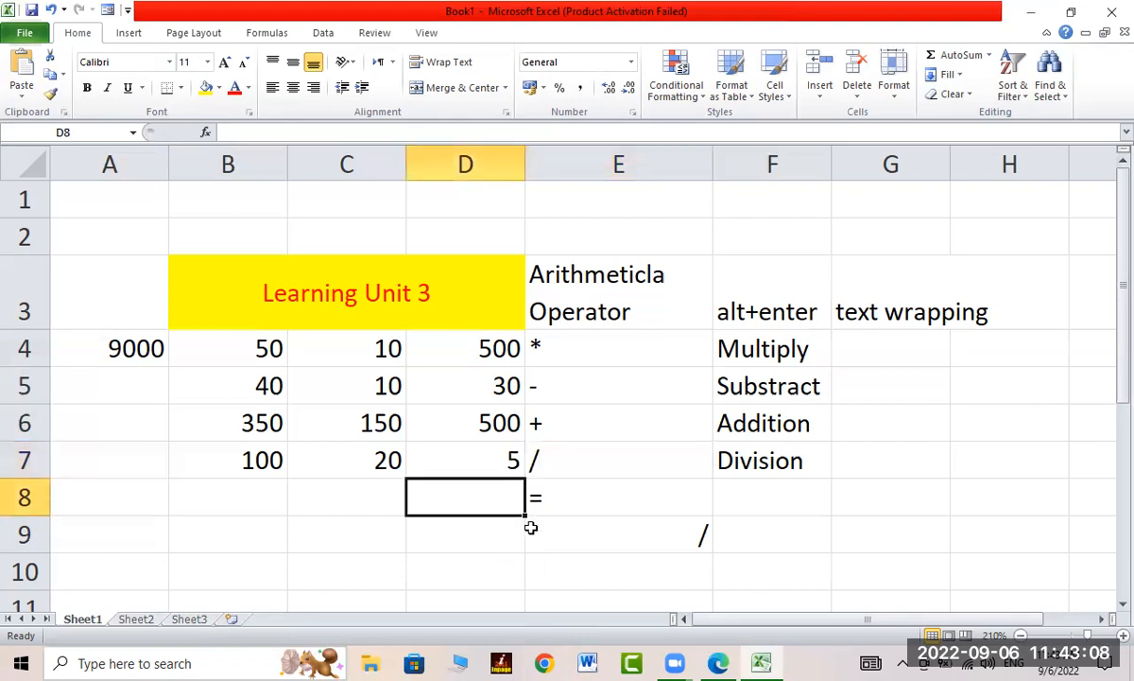
left_click(718, 663)
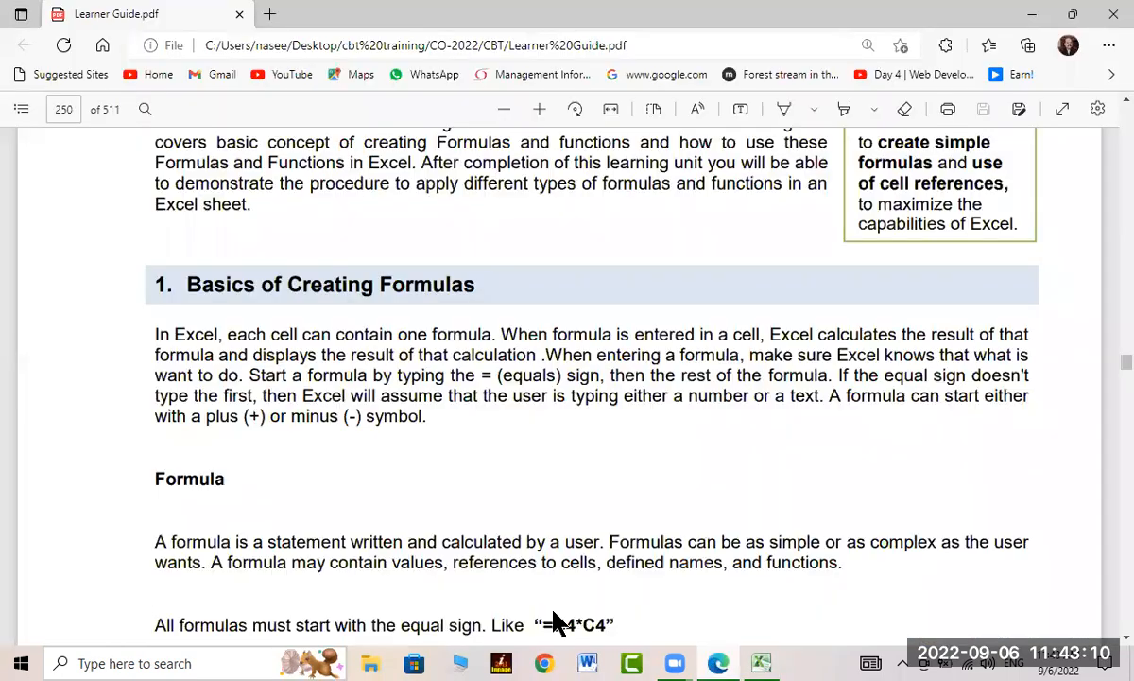
scroll(386, 316, "down", 2)
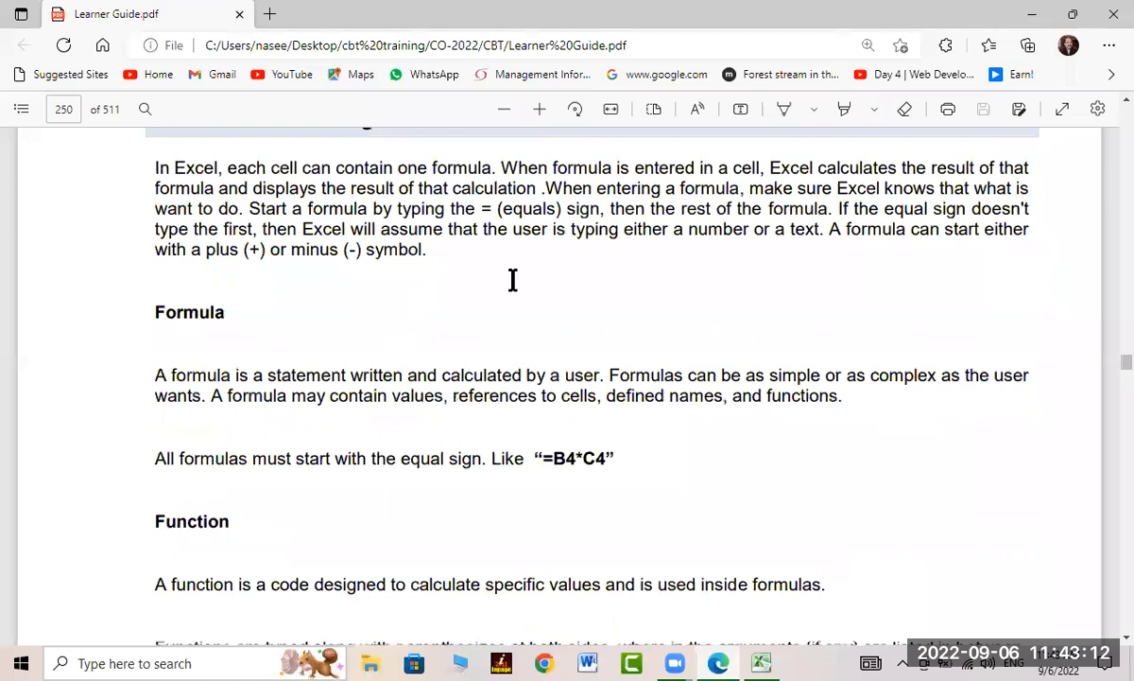
scroll(567, 283, "down", 2)
left_click_drag(605, 294, 537, 298)
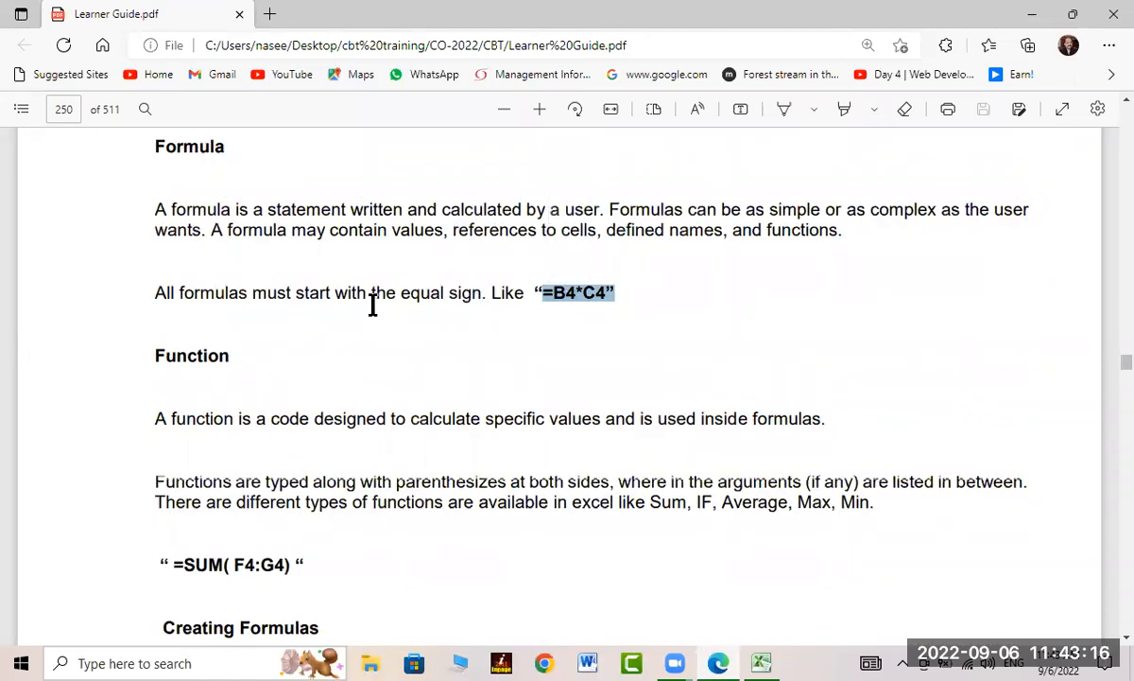
scroll(372, 304, "down", 2)
left_click(225, 237)
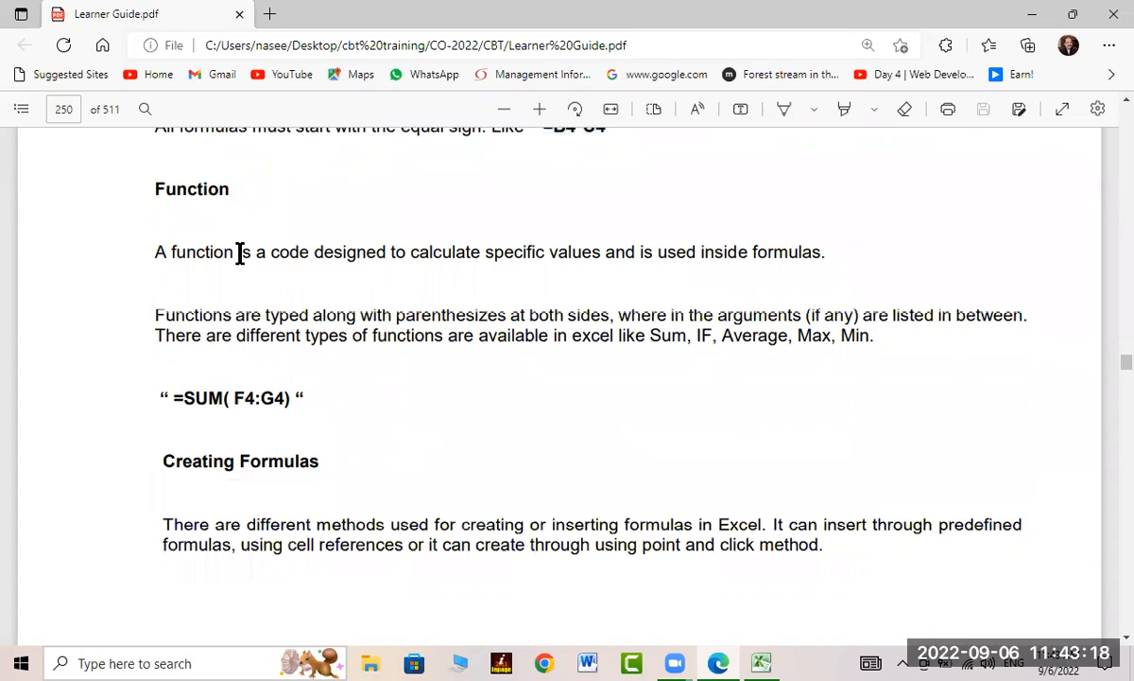
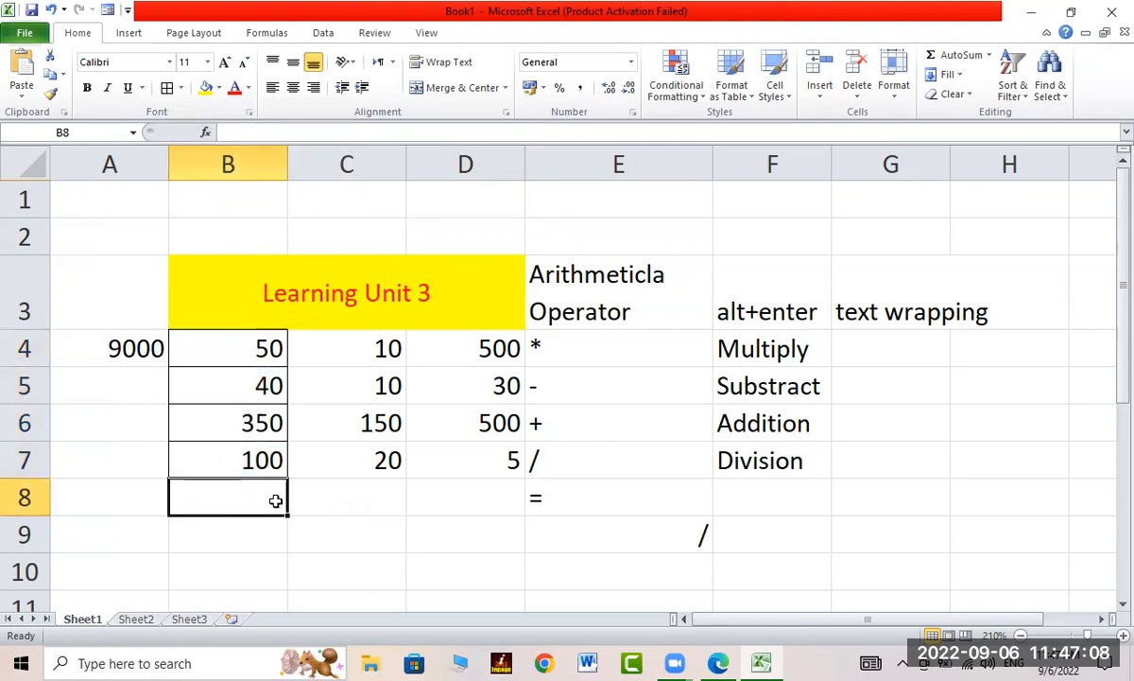
Step: Total the numbers in column B by entering =SUM(B4:B7) in B8
type("=s")
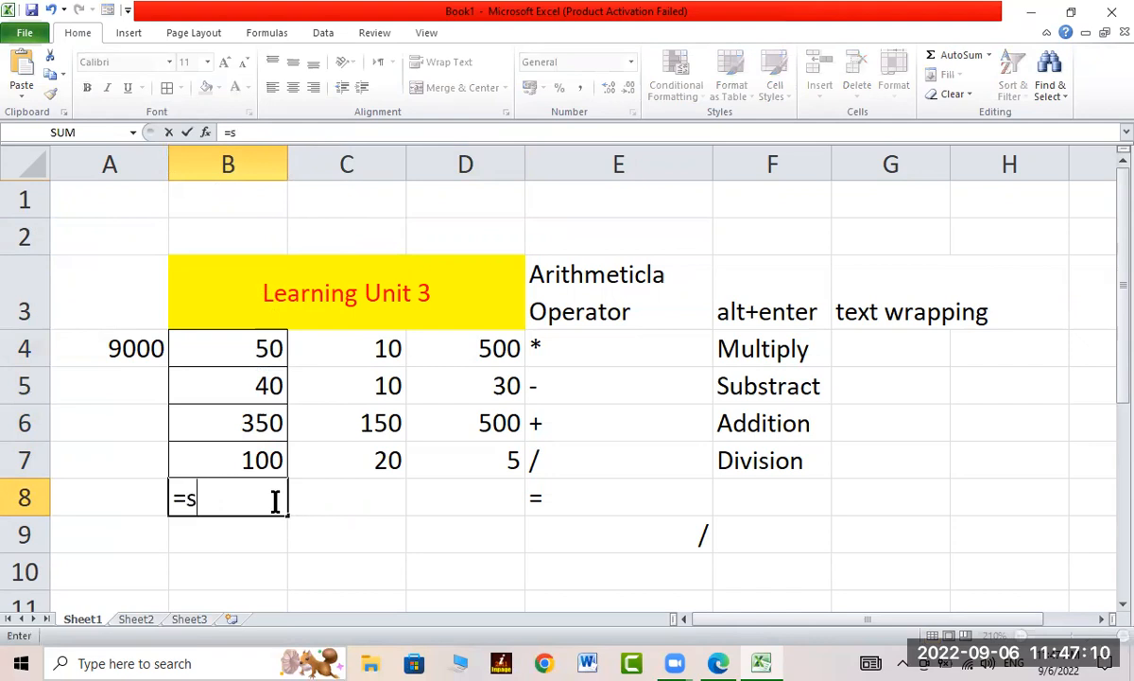
type("um(")
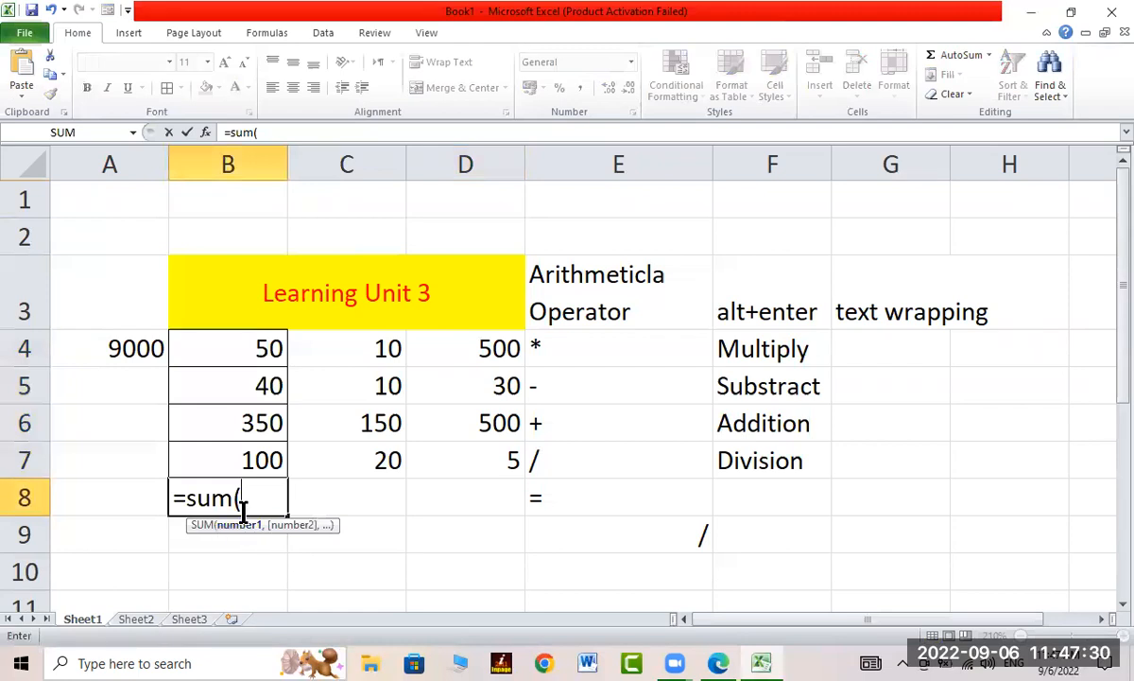
left_click(259, 348)
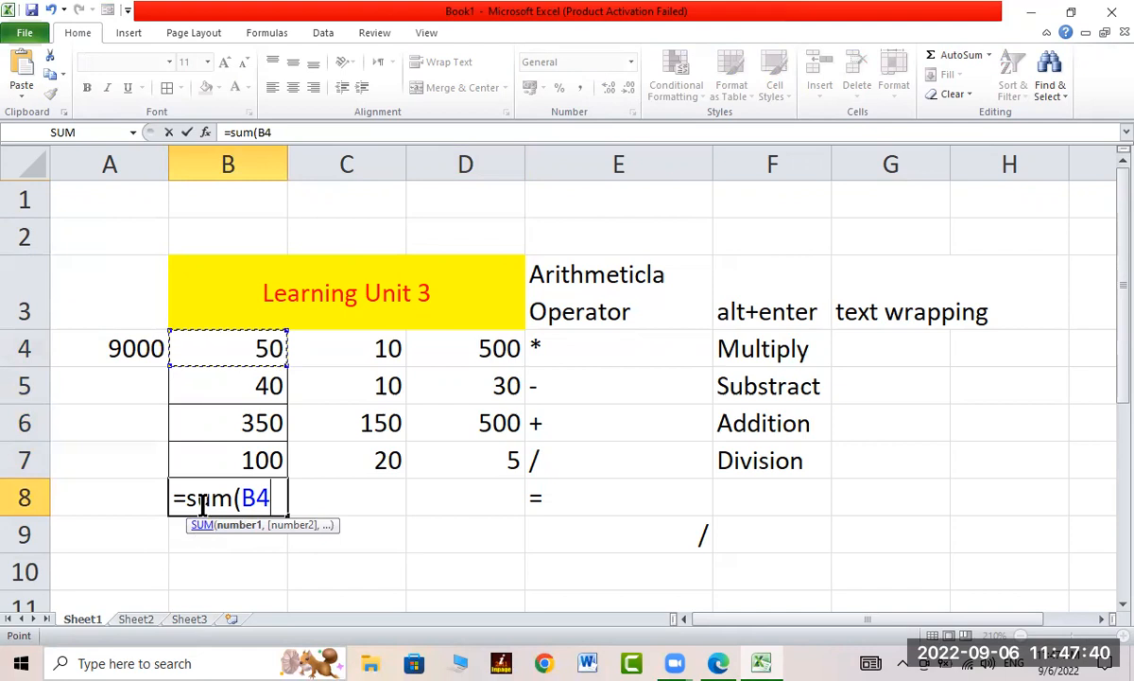
left_click_drag(231, 344, 230, 460)
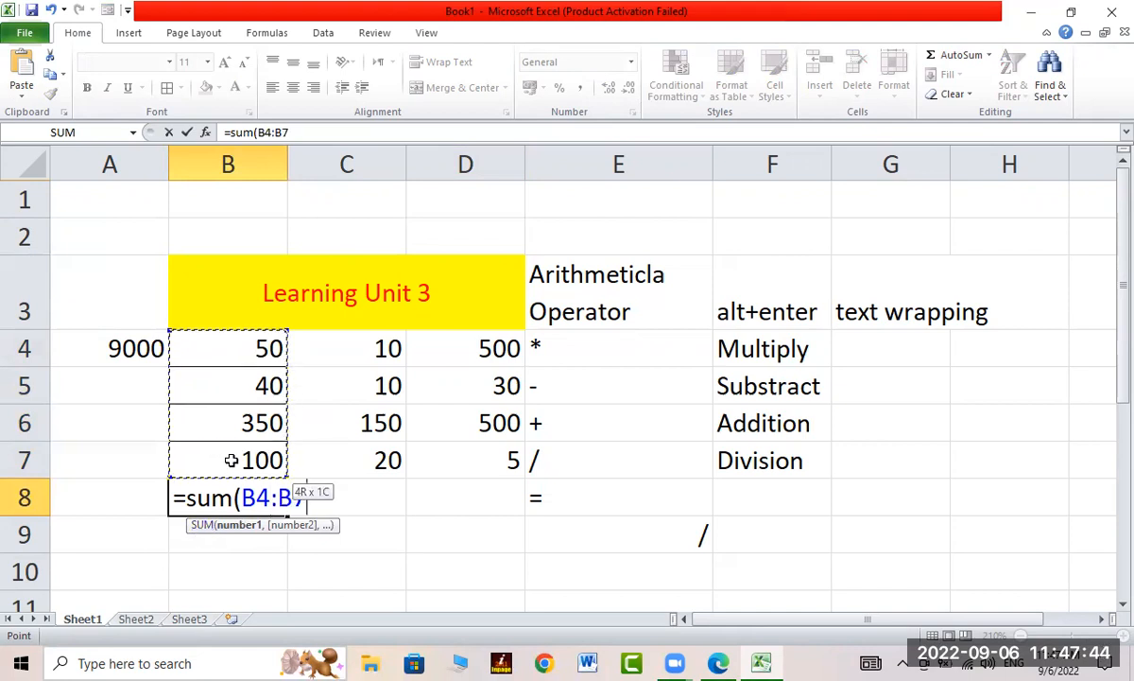
left_click_drag(230, 461, 257, 463)
type(")")
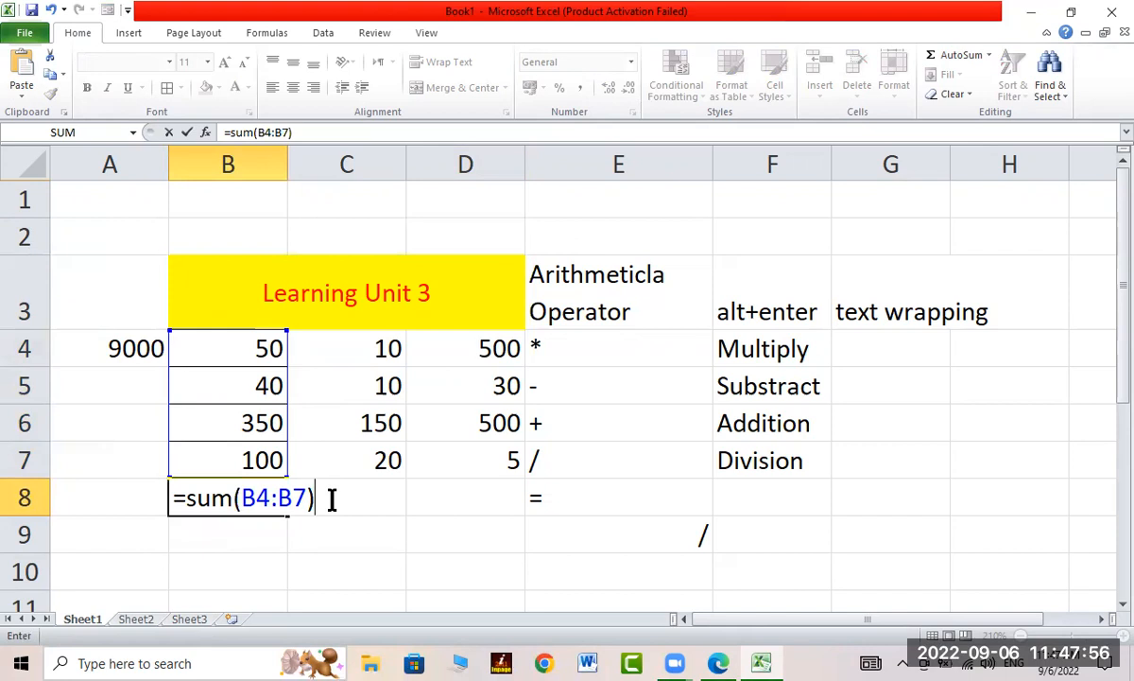
key("Return")
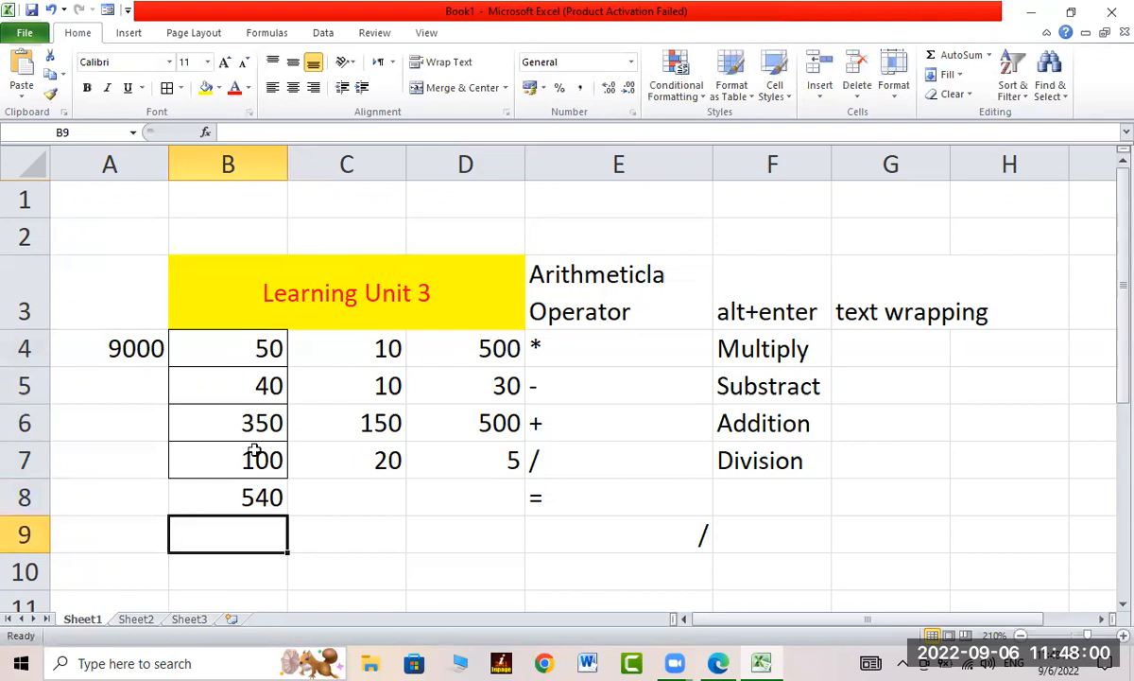
Step: Inspect the SUM formula in B8 and the range it references
left_click(248, 498)
double_click(240, 501)
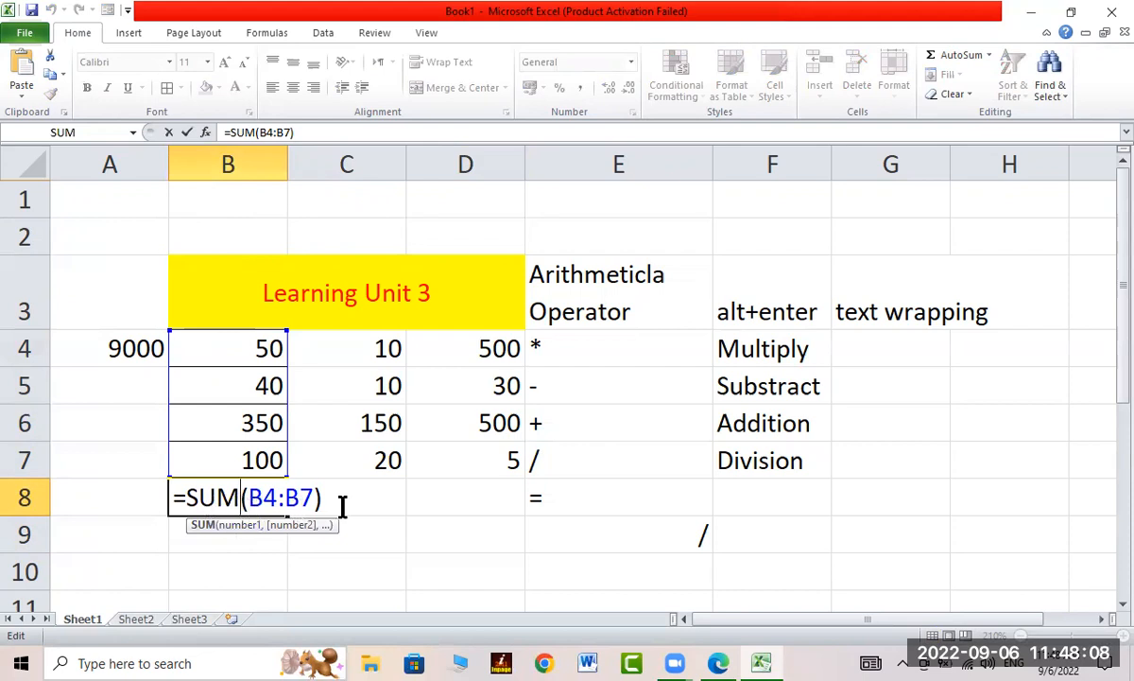
key("Return")
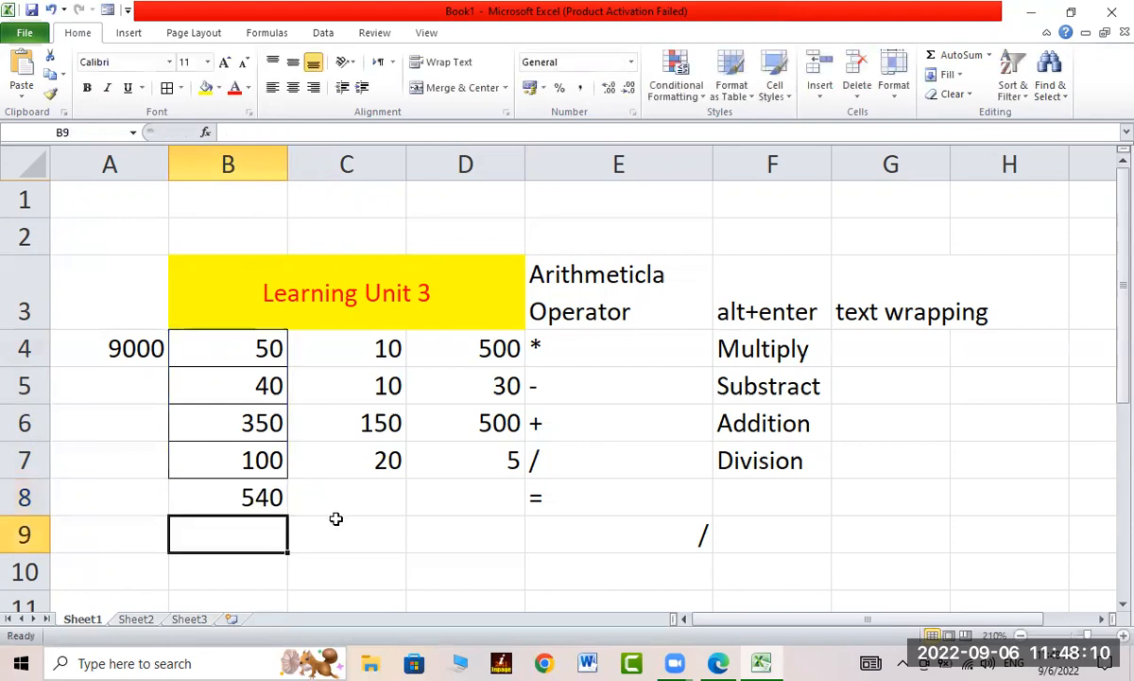
Step: Fill the SUM formula from B8 across row 8 to H8 and check the copied formulas in D8 and C8
left_click(256, 499)
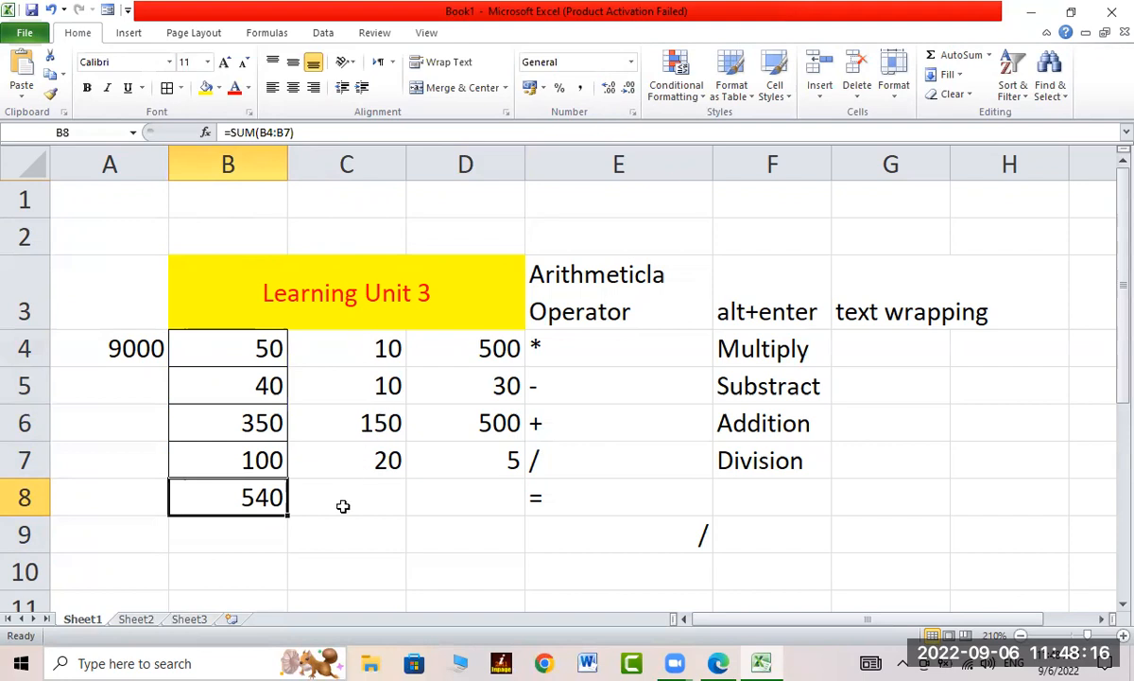
left_click_drag(288, 515, 384, 522)
left_click(274, 503)
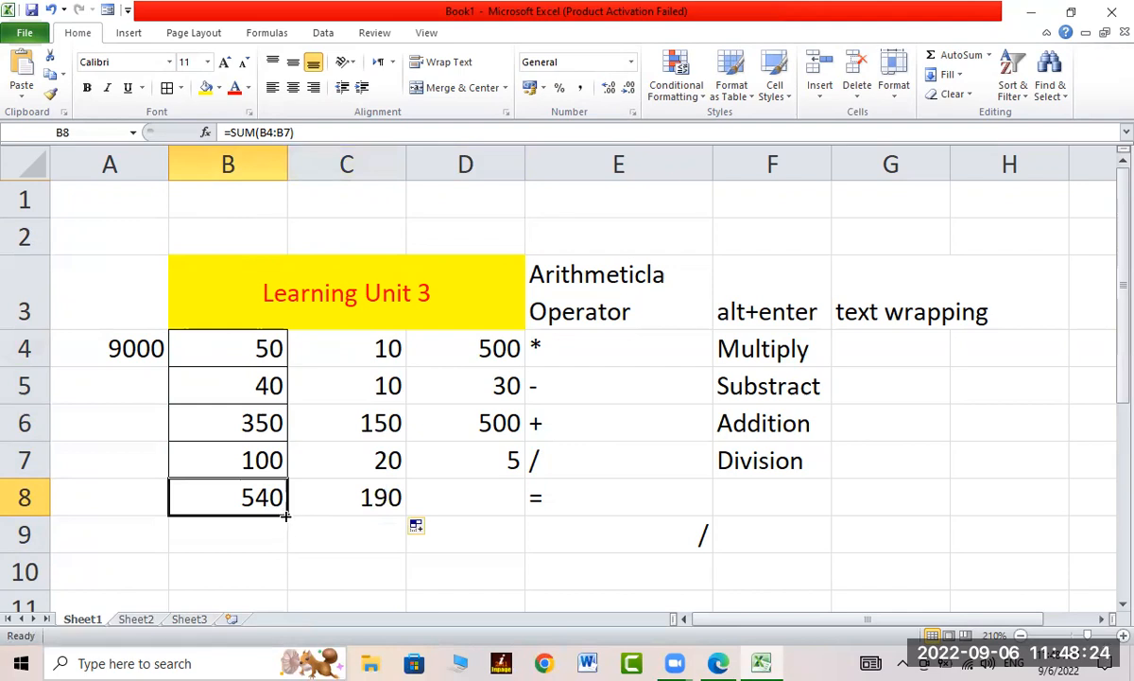
left_click_drag(286, 515, 366, 506)
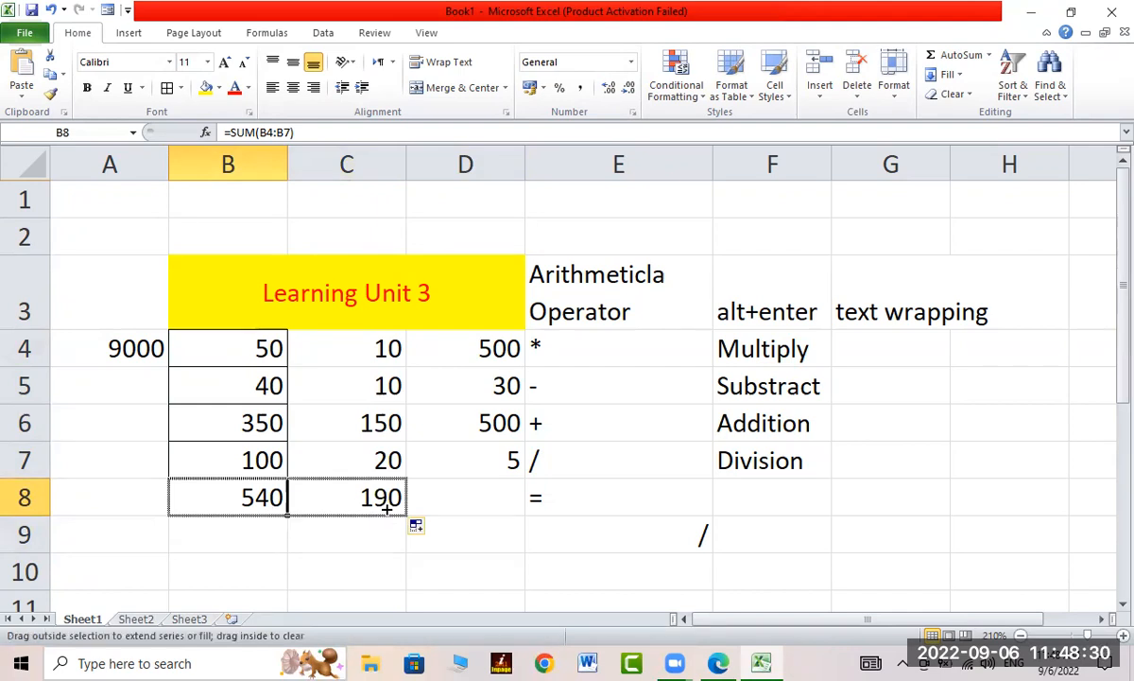
mouse_move(386, 509)
left_mouse_down()
mouse_move(285, 510)
mouse_move(397, 508)
left_mouse_up()
left_click_drag(418, 508, 1058, 509)
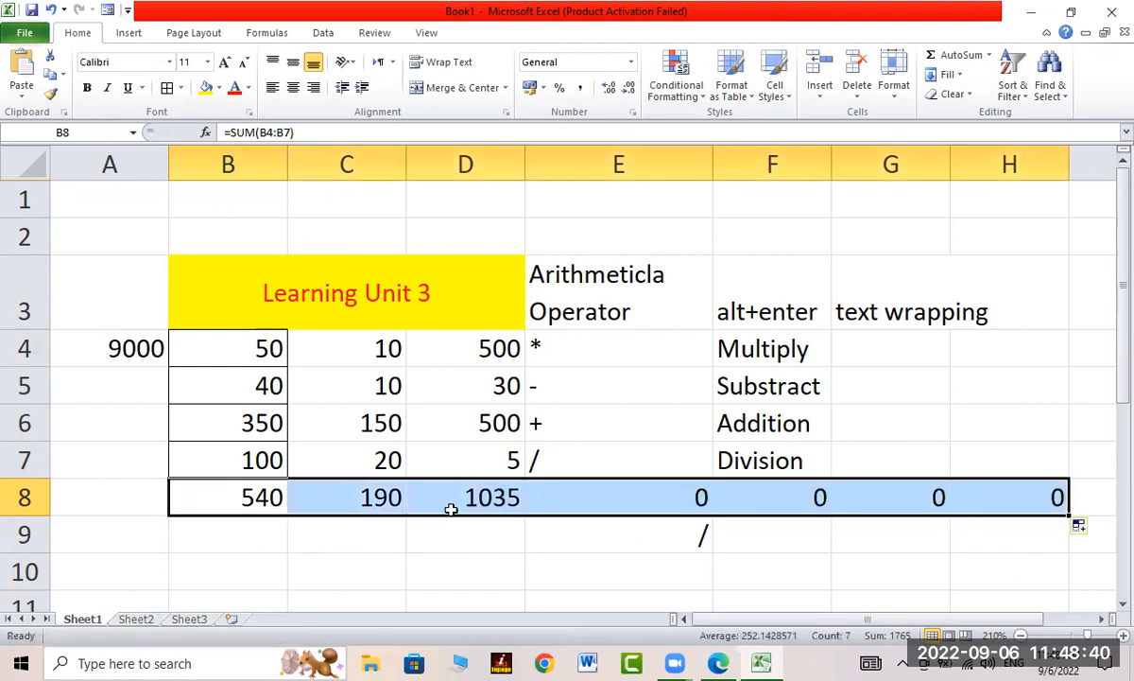
left_click(426, 484)
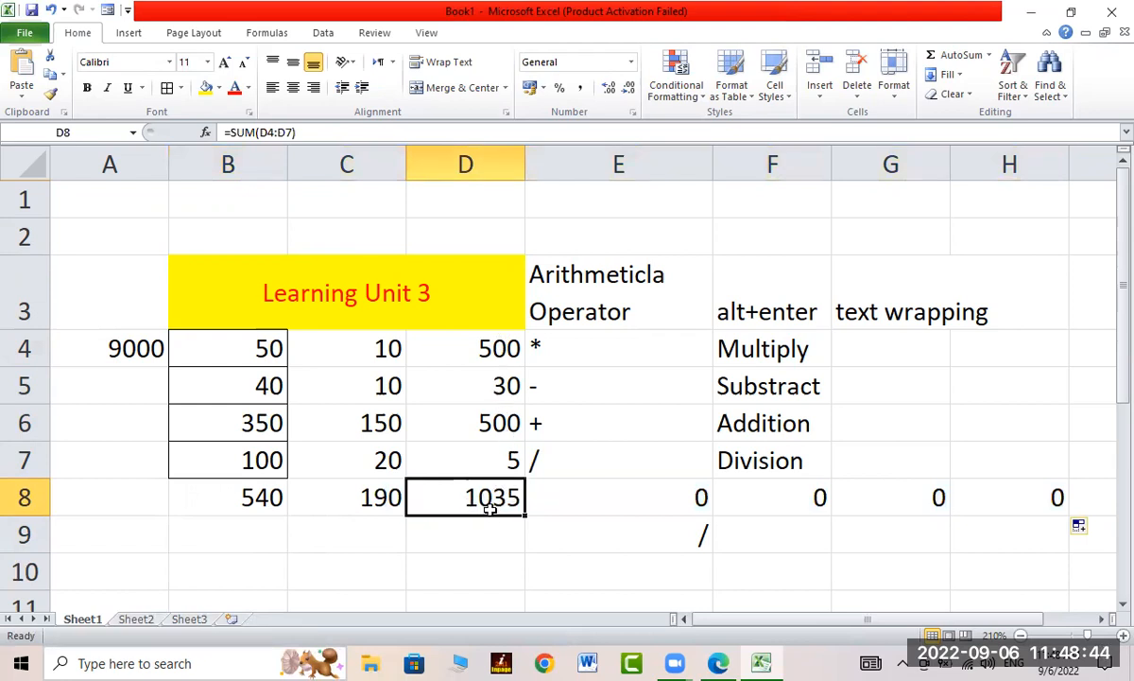
left_click(365, 501)
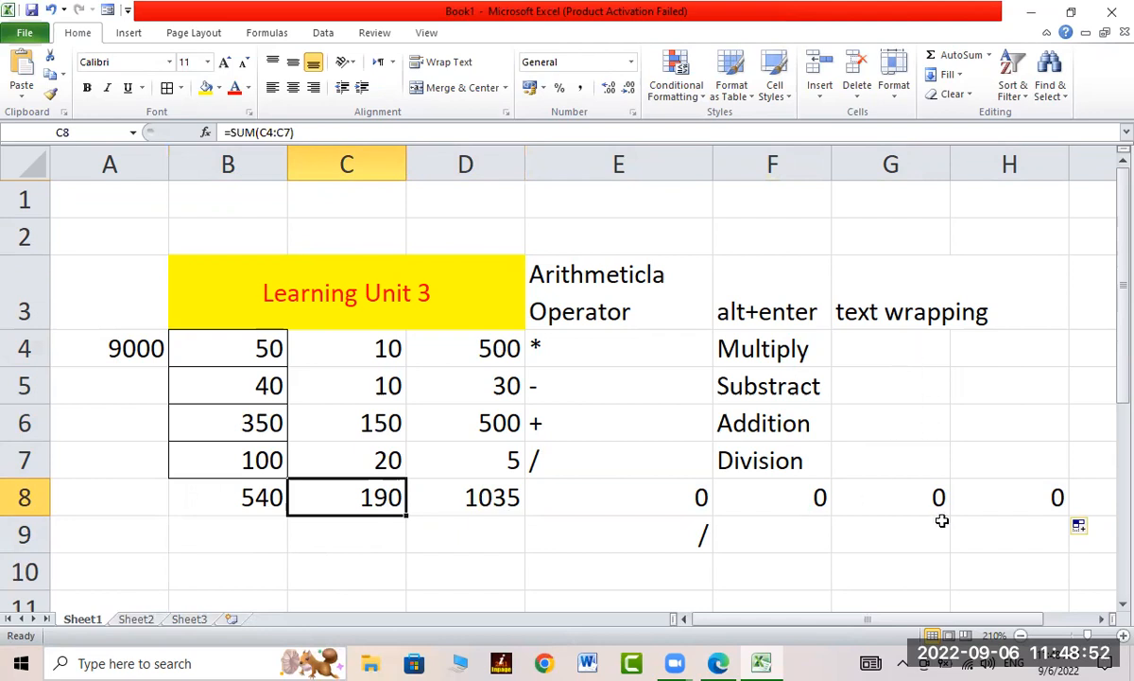
Step: Enter 100 and 200 in G4:G5, and 400 and 500 in H4:H5
left_click(918, 360)
type("100")
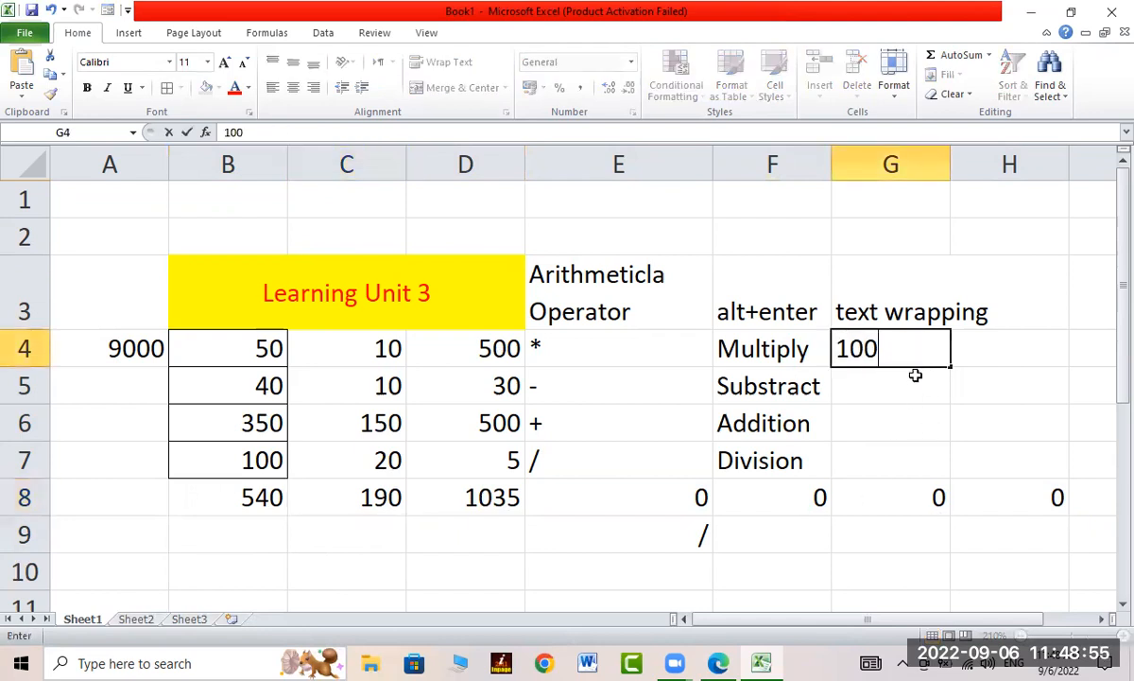
key("Return")
type("200")
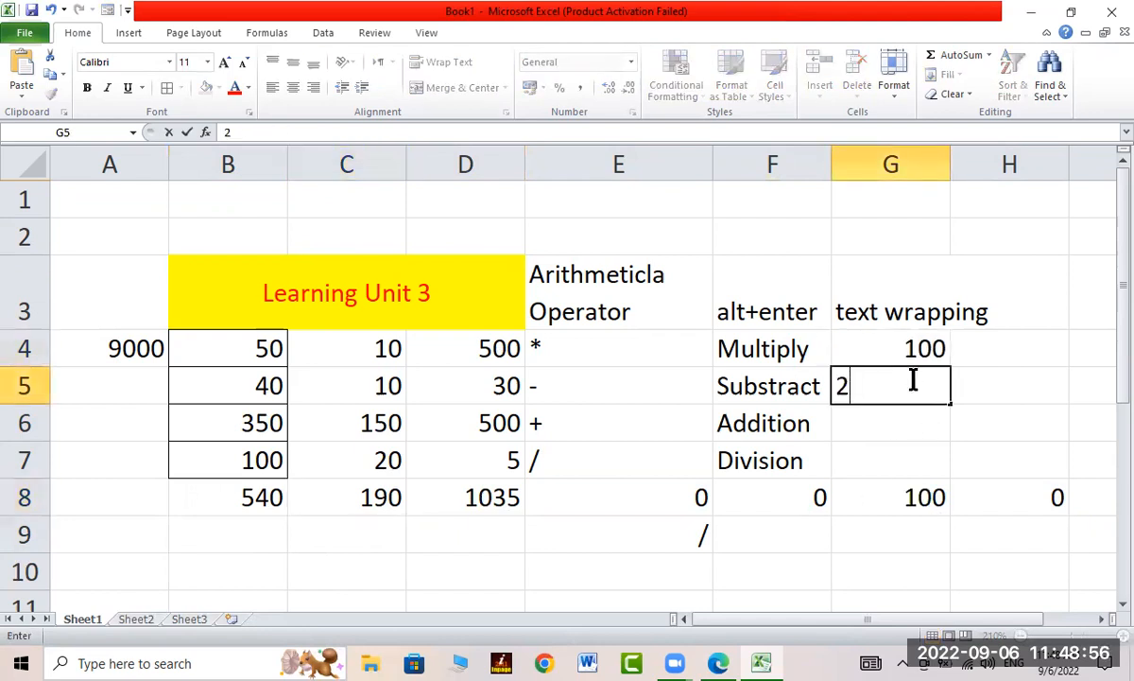
key("Return")
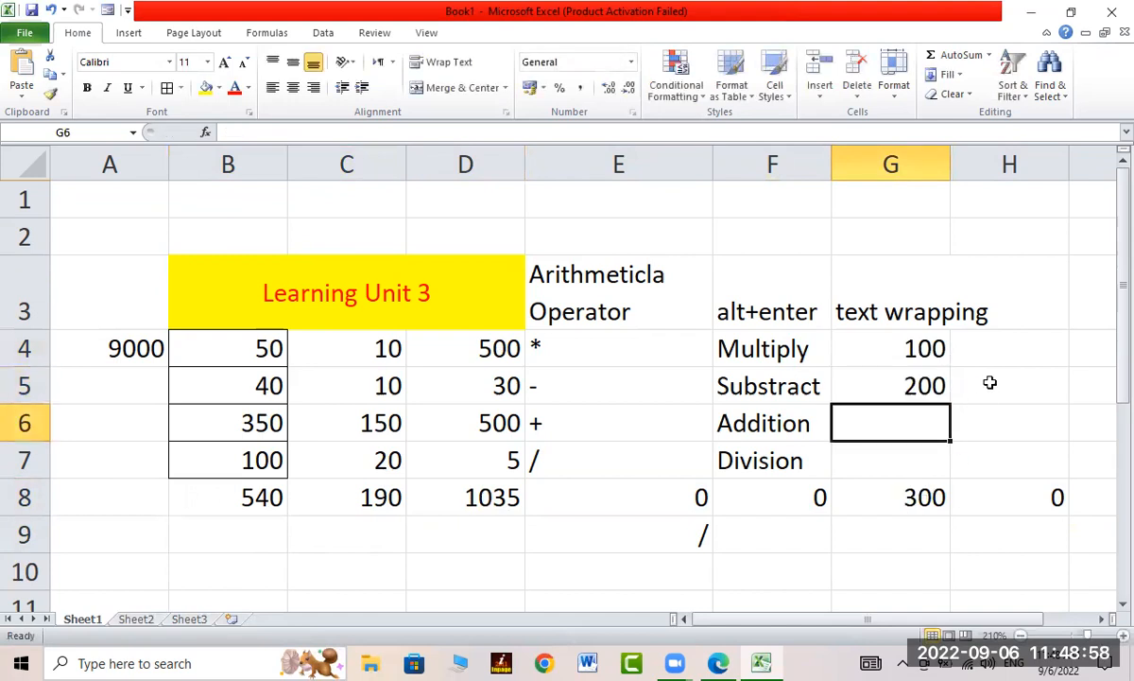
left_click(1010, 358)
type("400")
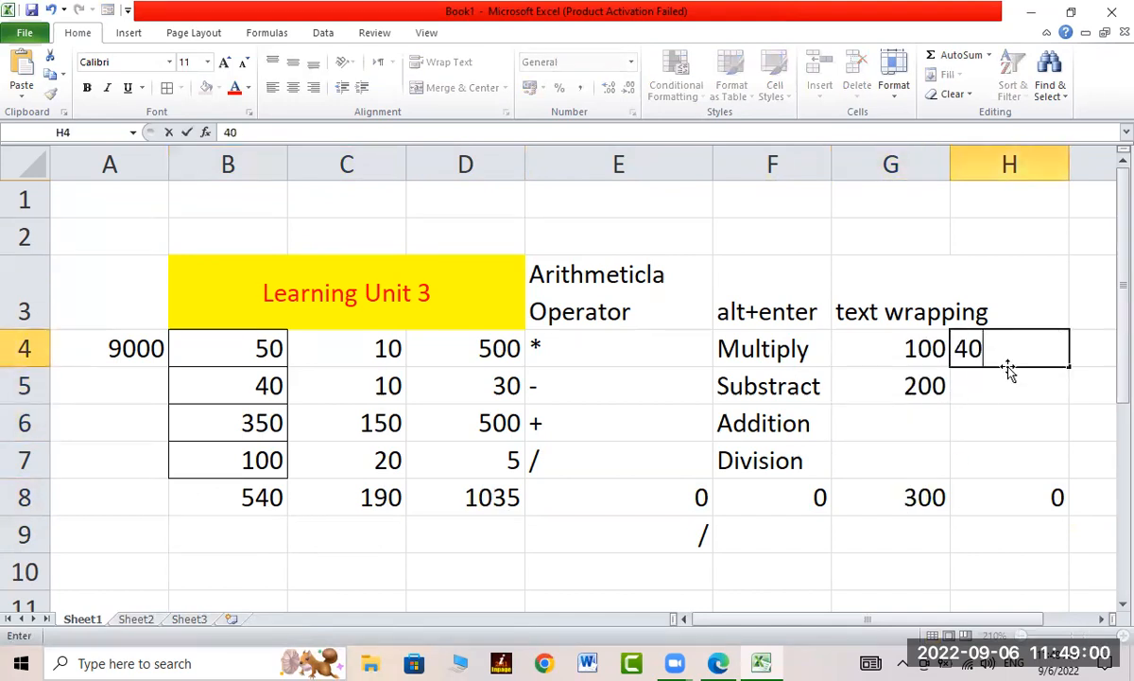
key("Return")
type("500")
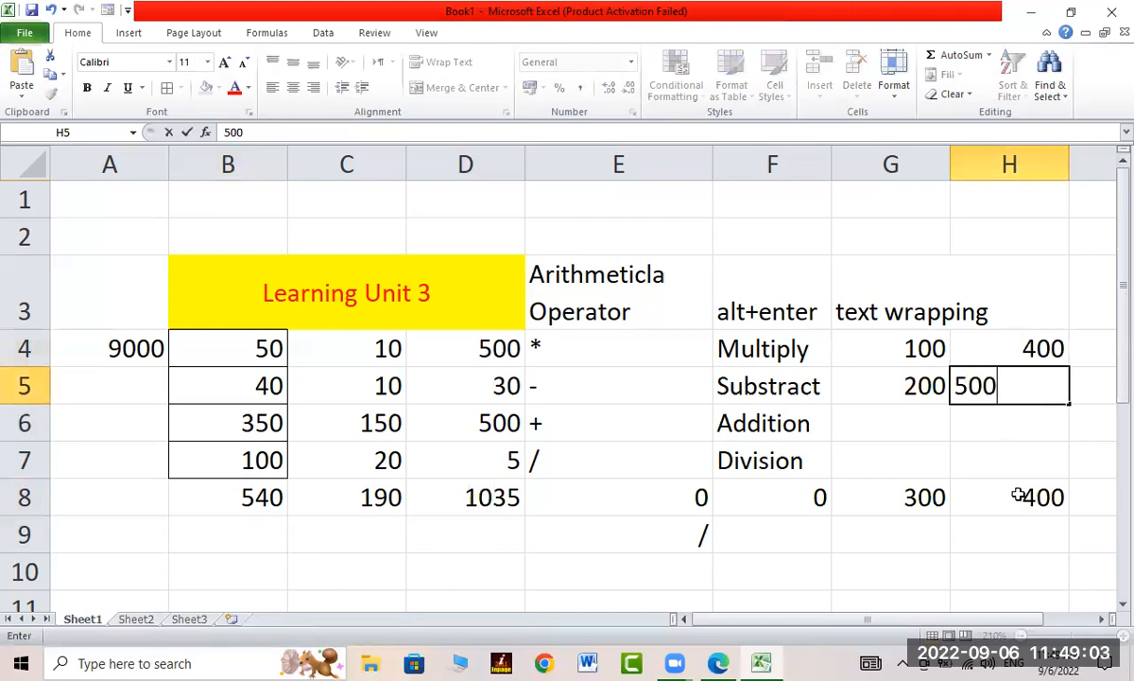
key("Return")
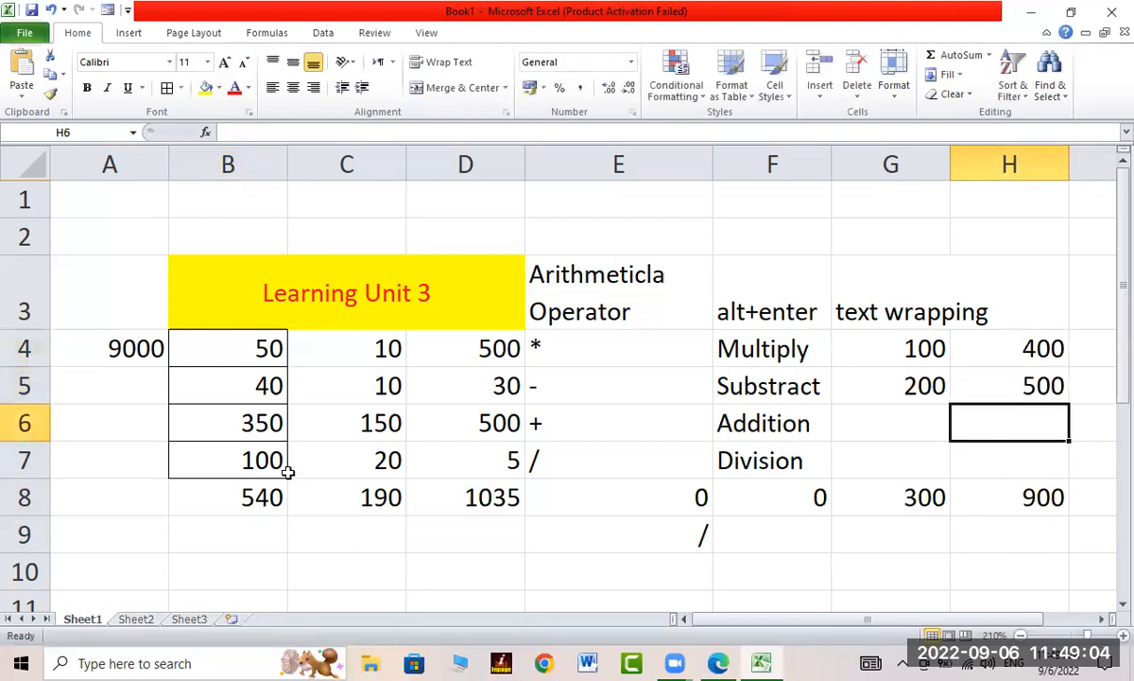
Step: Review the cell range used by the SUM formula in B8 without changing it
left_click(278, 498)
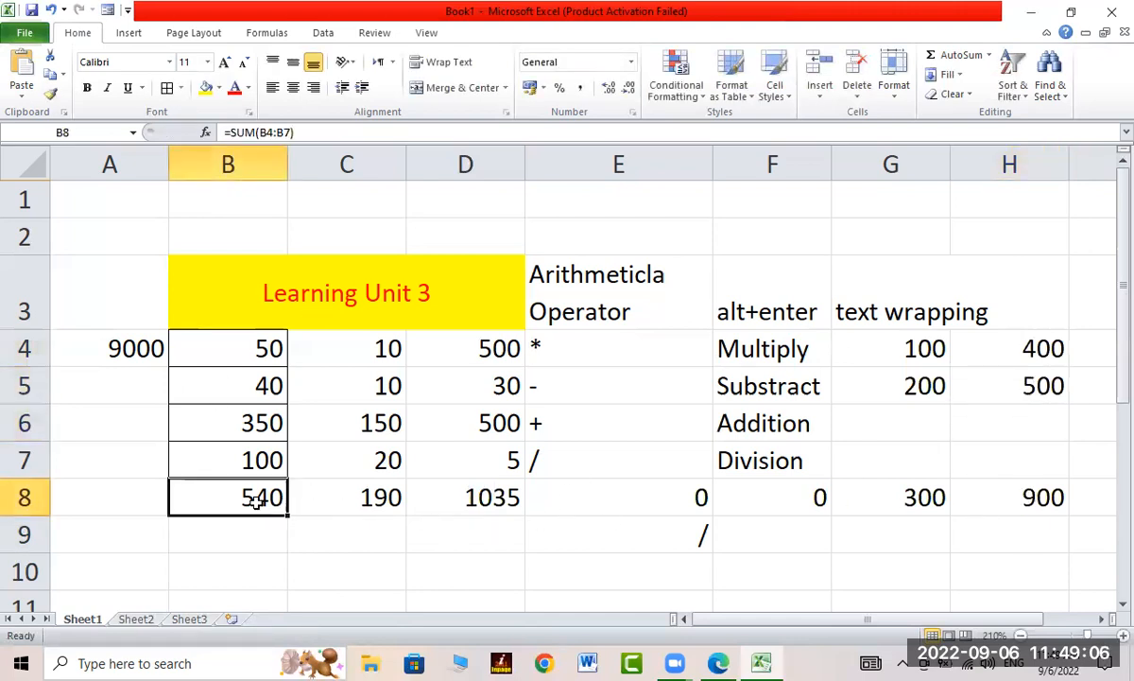
double_click(255, 500)
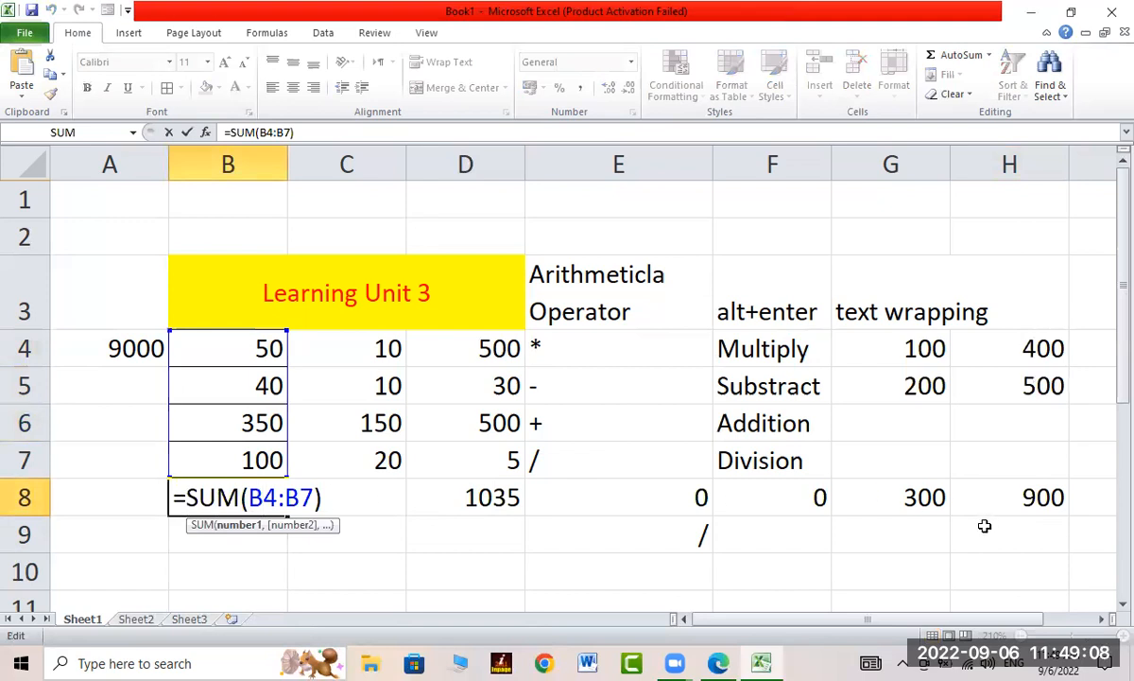
key("Escape")
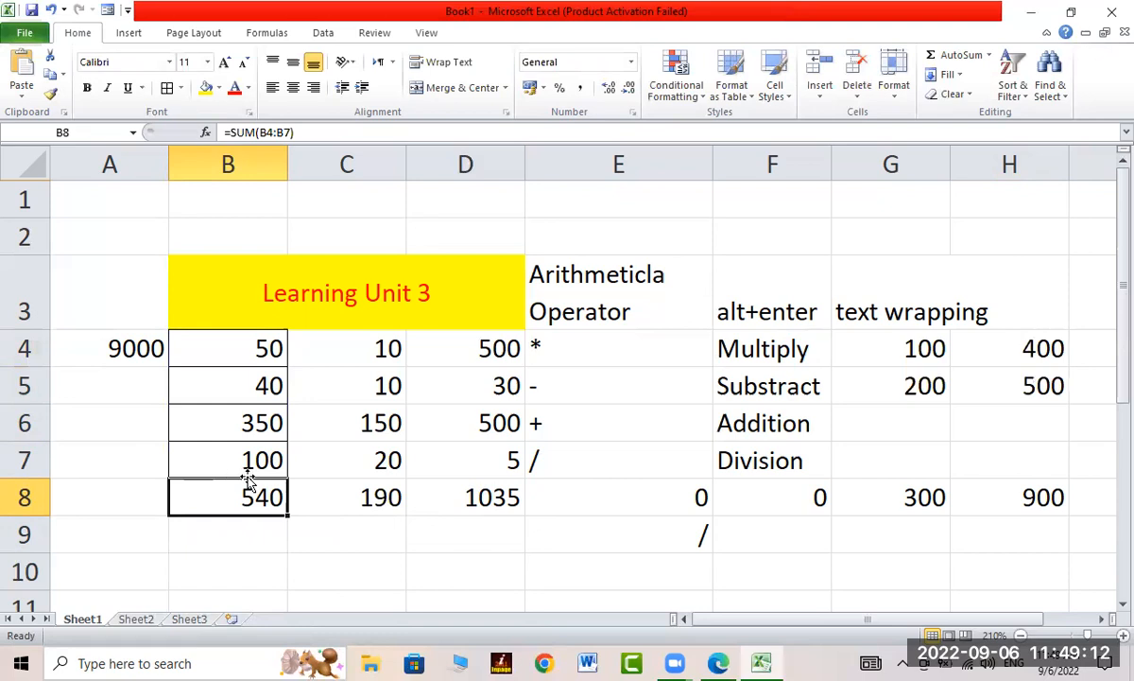
Step: Add the column B numbers as typed constants by entering =50+40+350+100 in B9
left_click(249, 539)
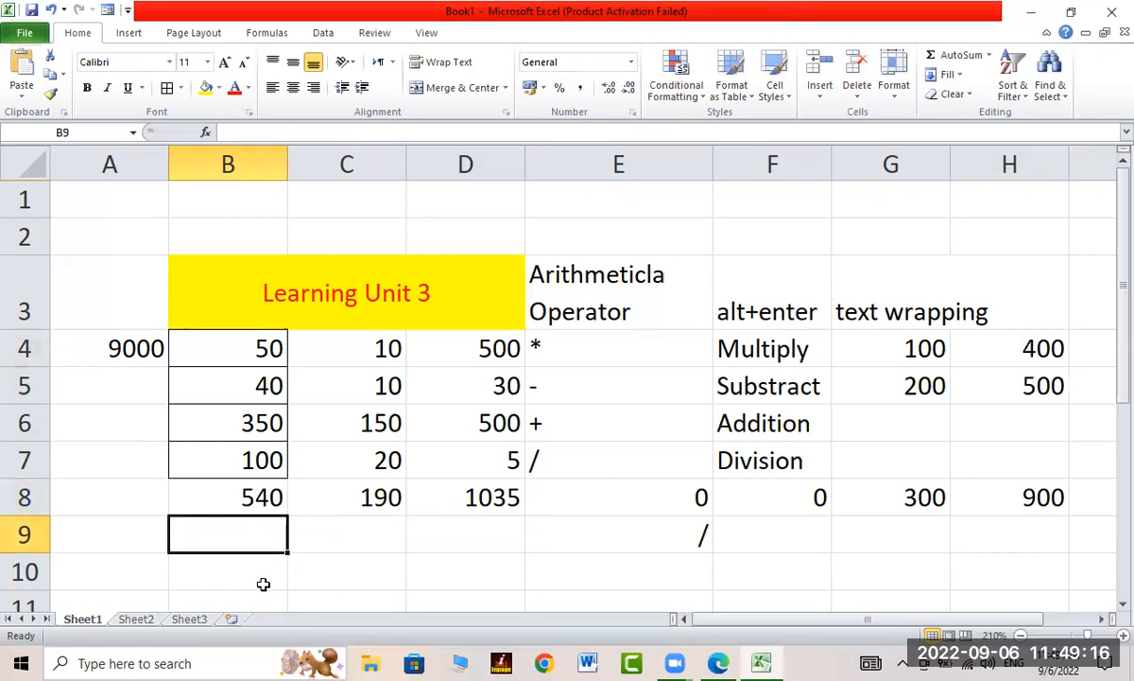
type("=")
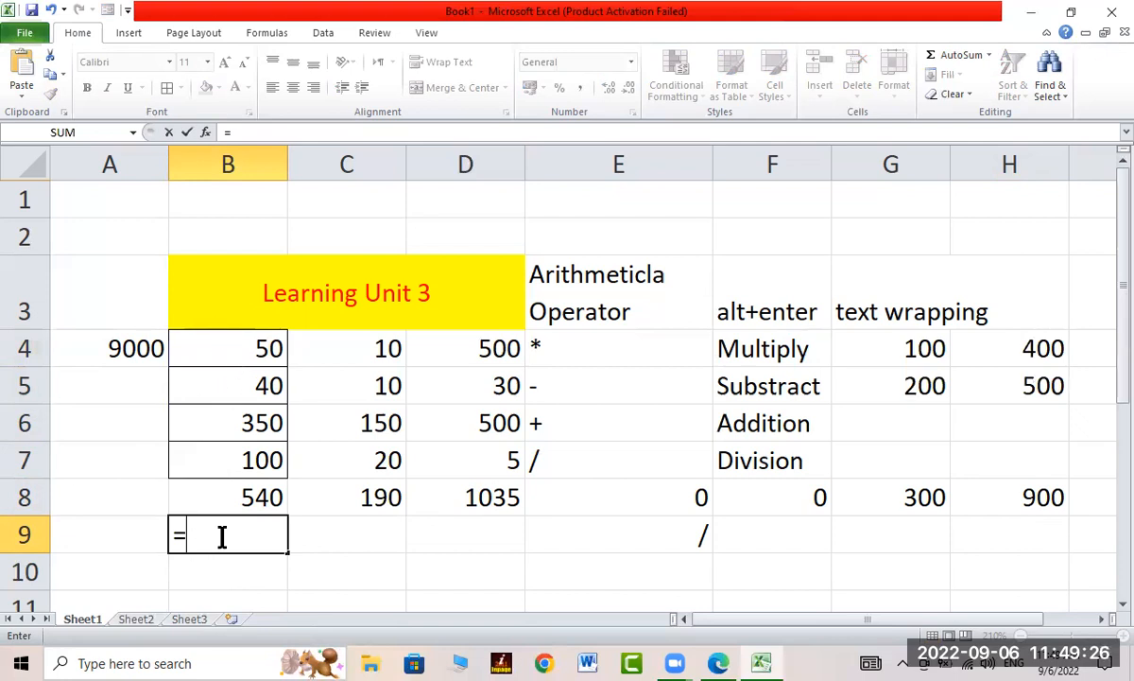
type("50+4")
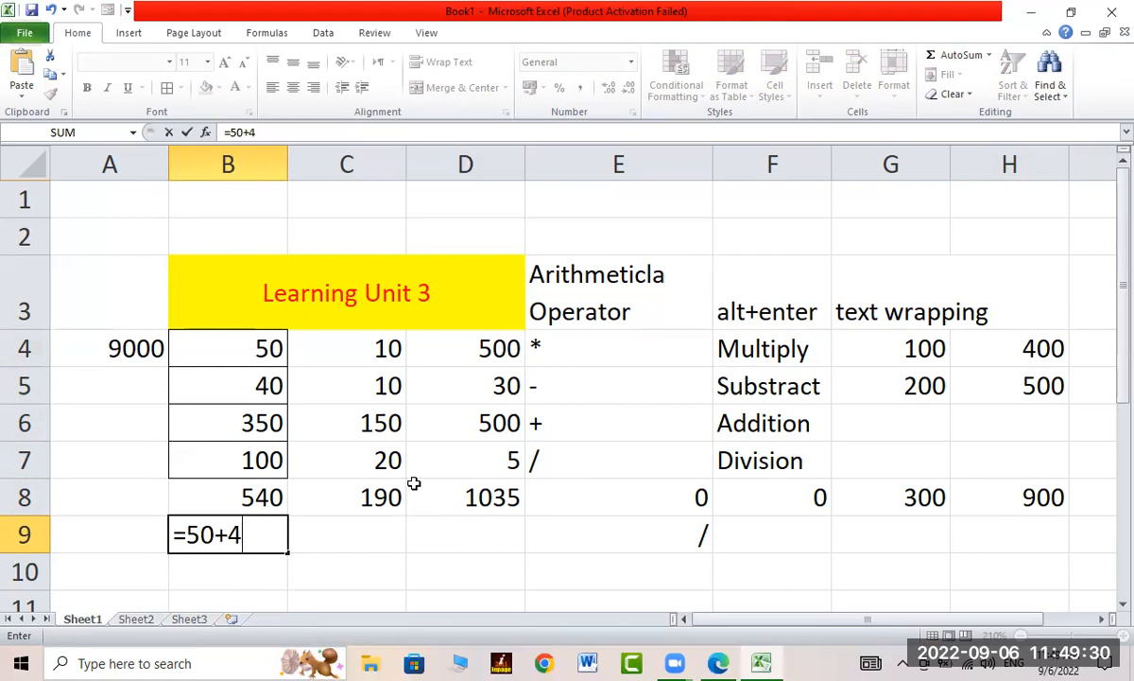
type("0+350")
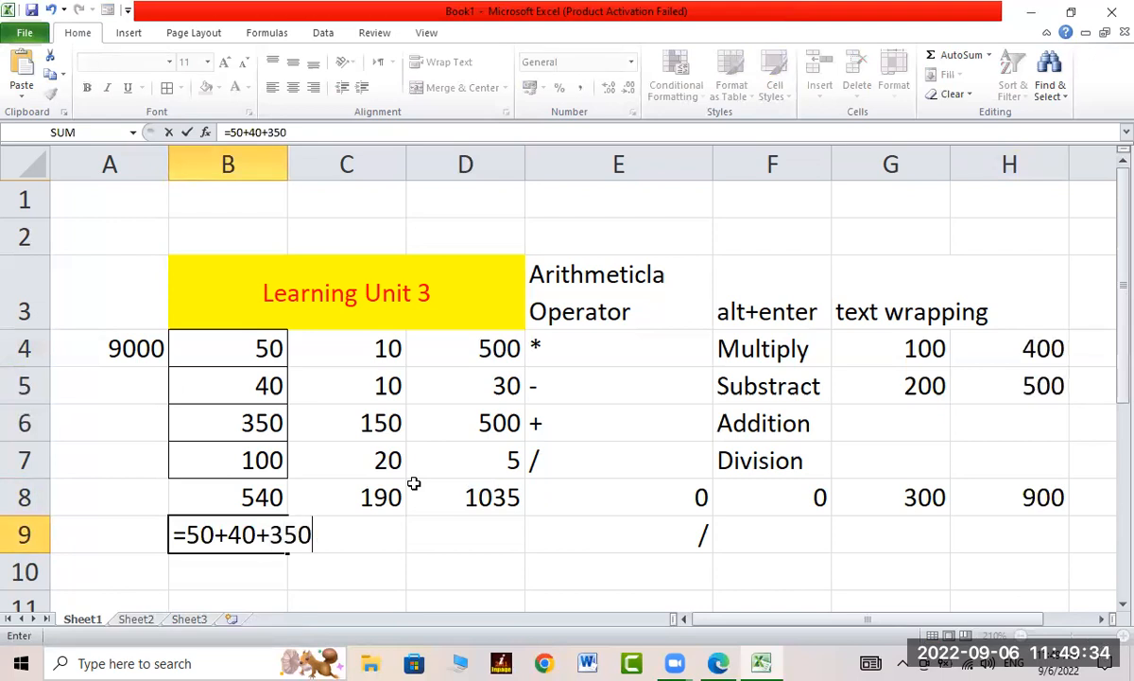
type("+100")
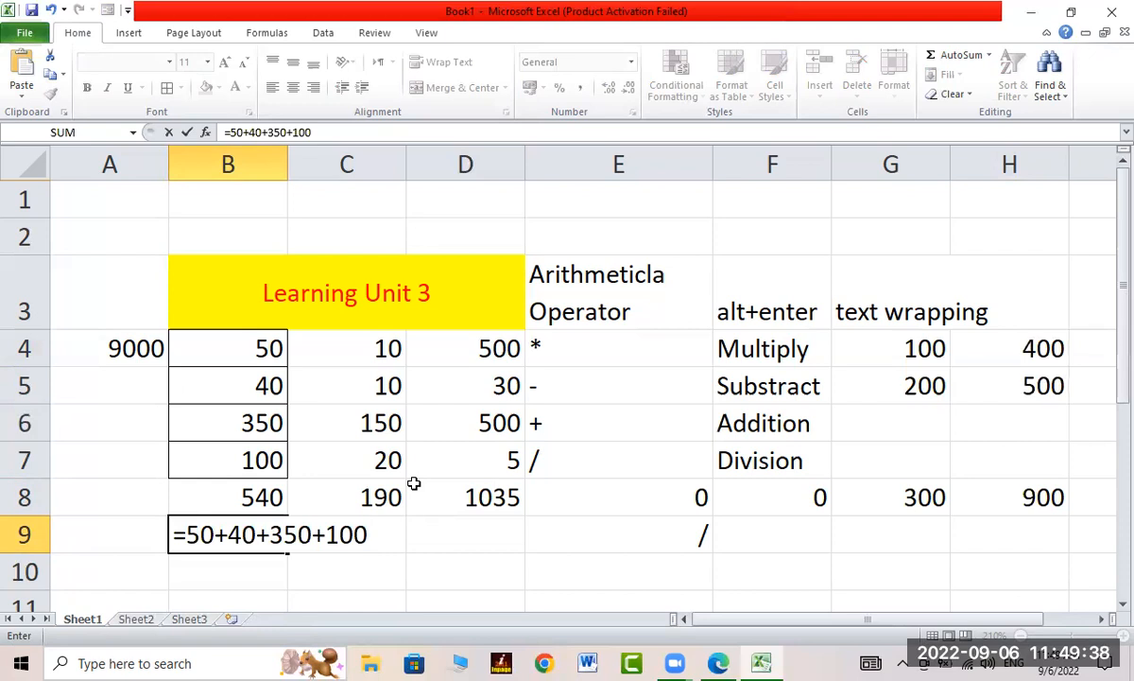
key("Return")
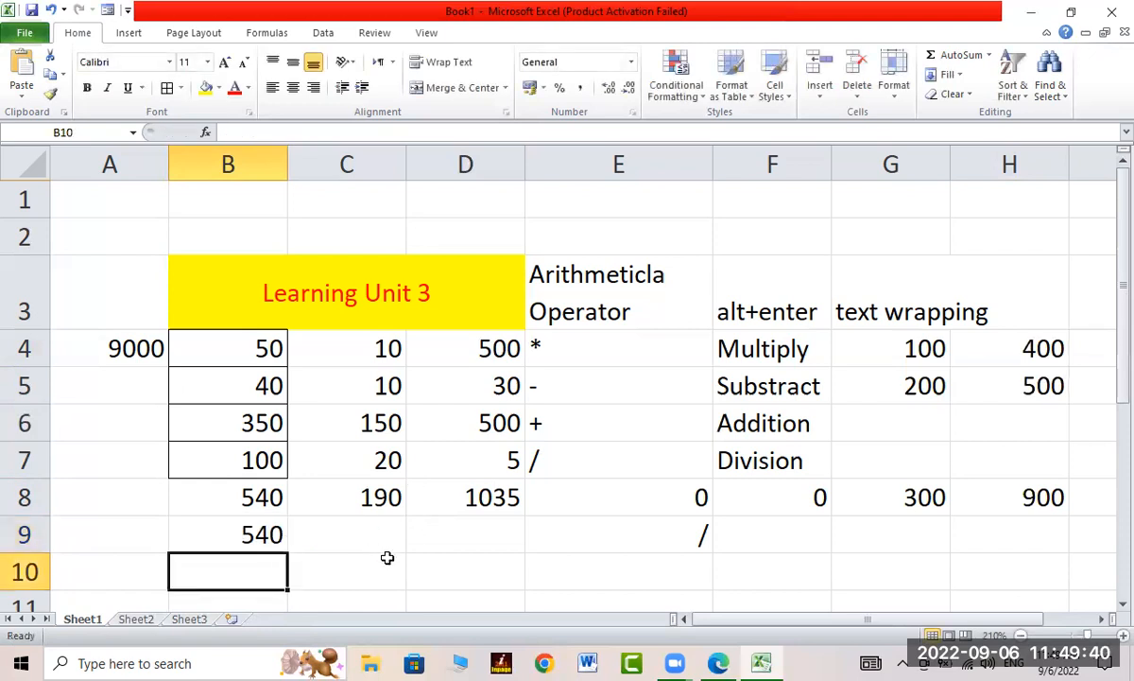
Step: Fill the constant-based formula from B9 across to F9 and inspect the formulas in C9 and B9
left_click(257, 528)
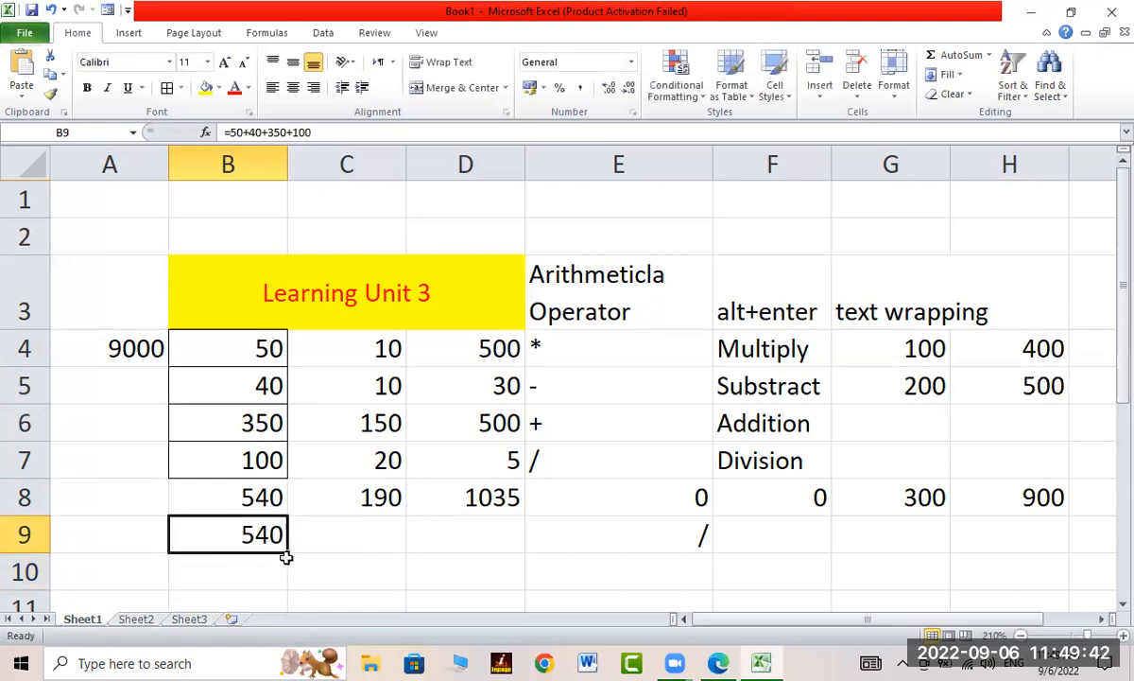
left_click_drag(287, 555, 795, 552)
left_click(299, 537)
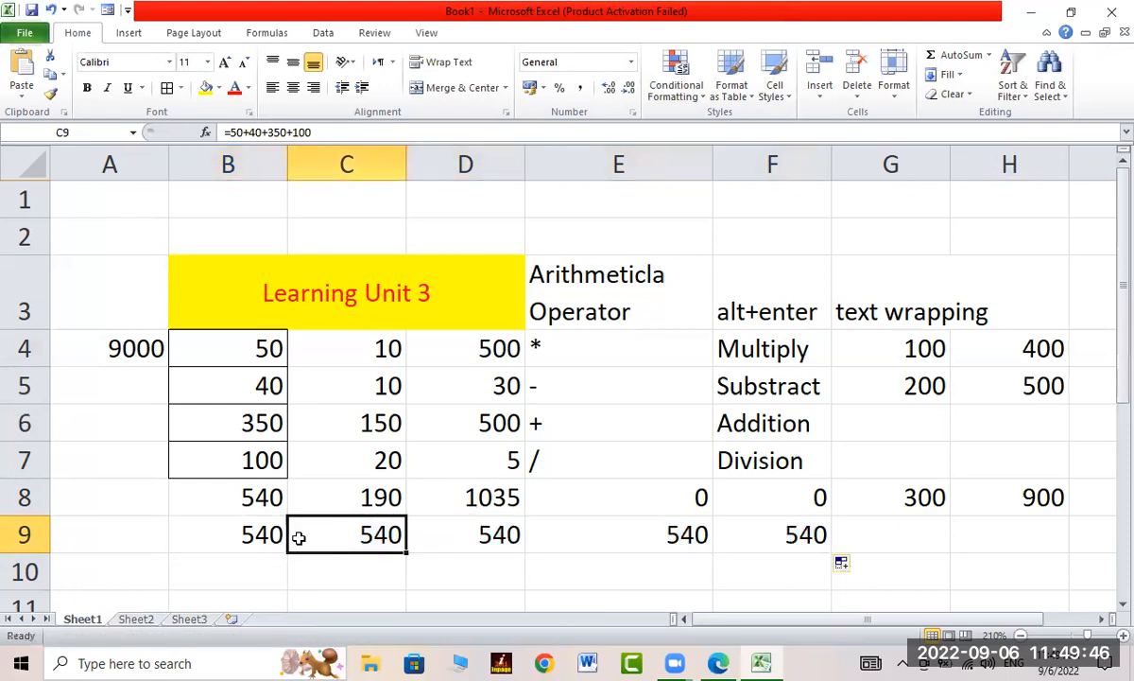
left_click(200, 534)
double_click(197, 534)
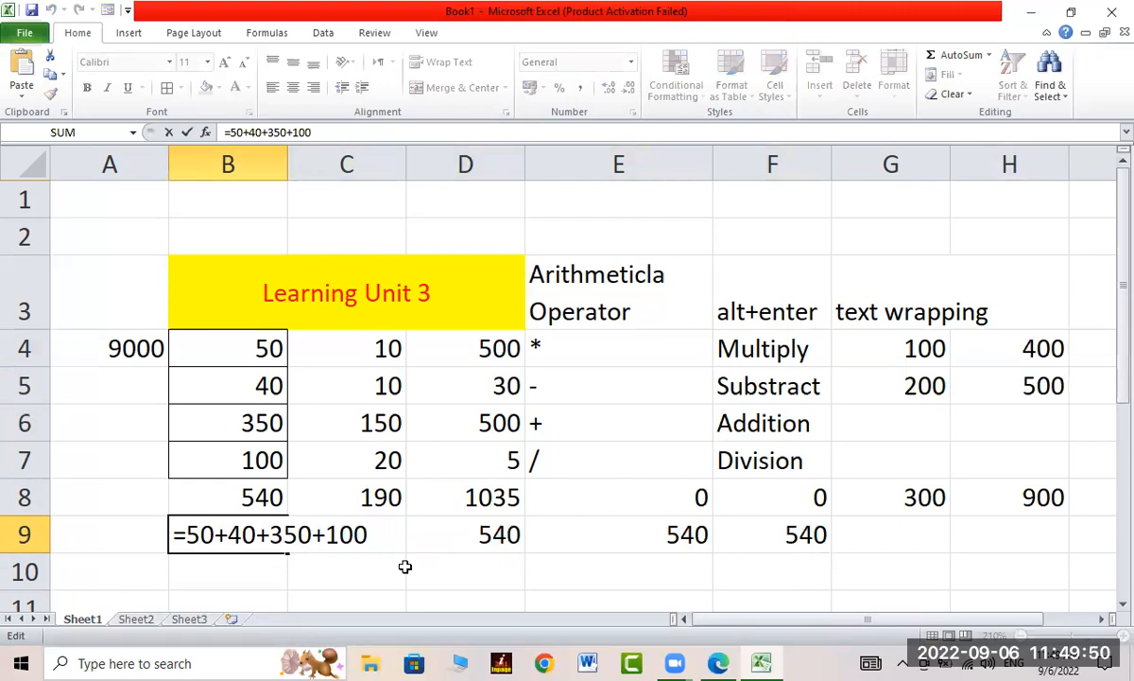
left_click(440, 538)
Step: Clear the copied formulas from C9:F9 and examine the typed numbers in B9's formula
left_click_drag(783, 527, 378, 544)
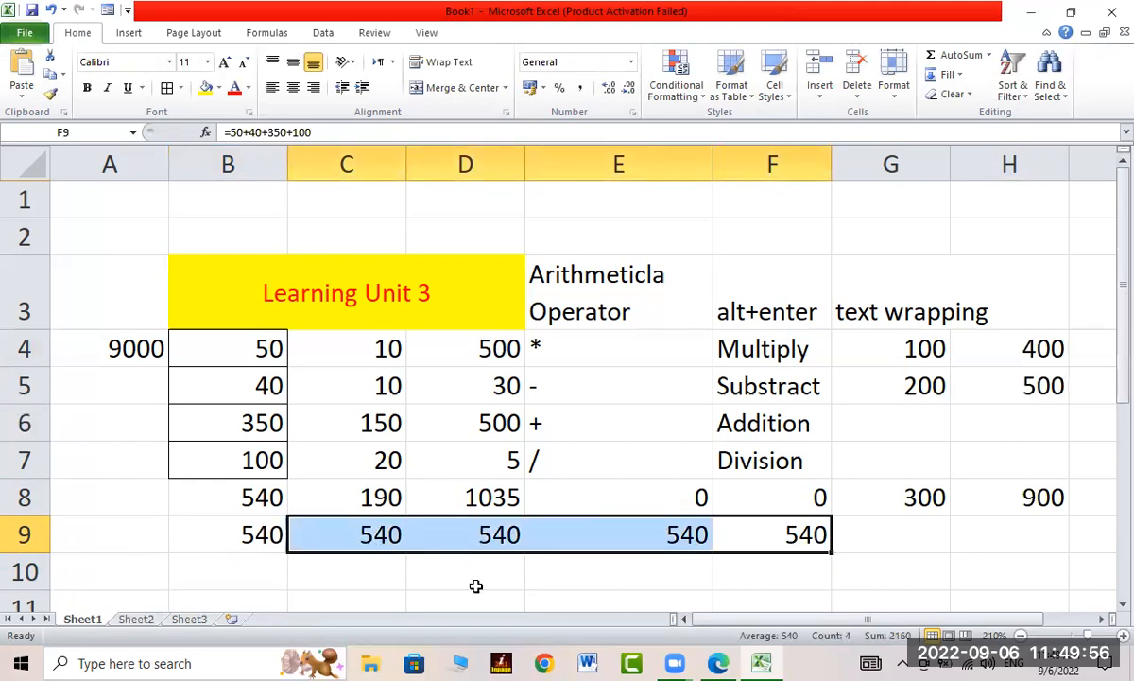
key("Delete")
double_click(220, 534)
mouse_move(225, 536)
left_mouse_down()
mouse_move(204, 535)
mouse_move(216, 538)
left_mouse_up()
left_click(265, 546)
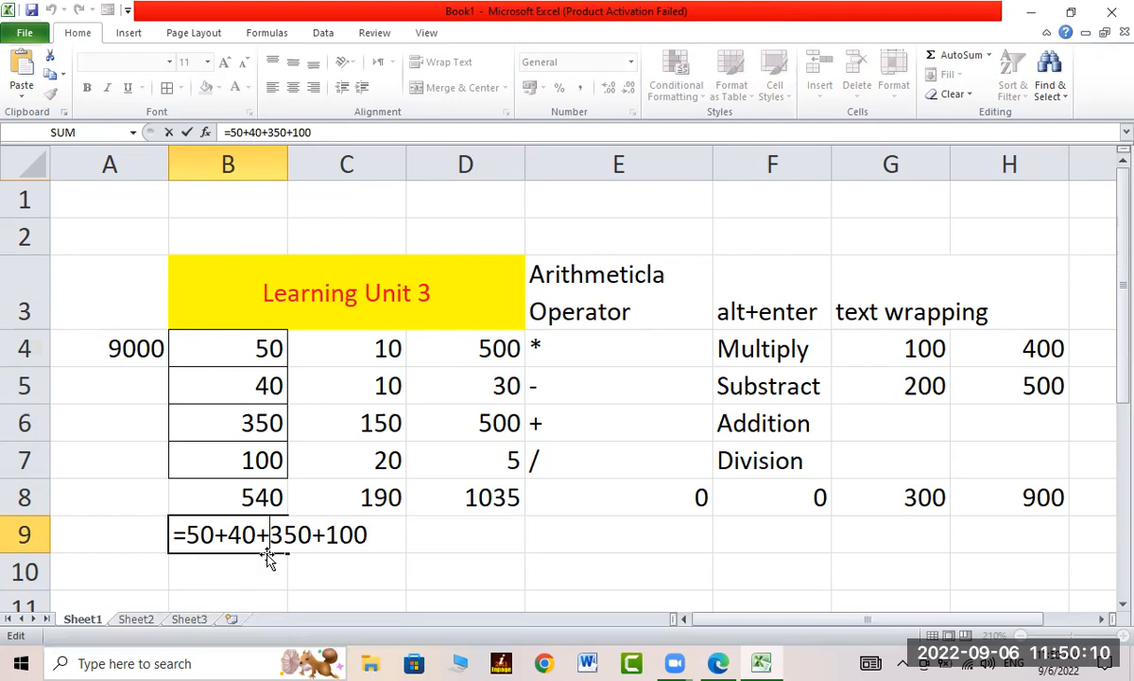
key("Return")
Step: Compare the ranges referenced by the SUM formulas in B8, C8, D8 and G8
double_click(274, 497)
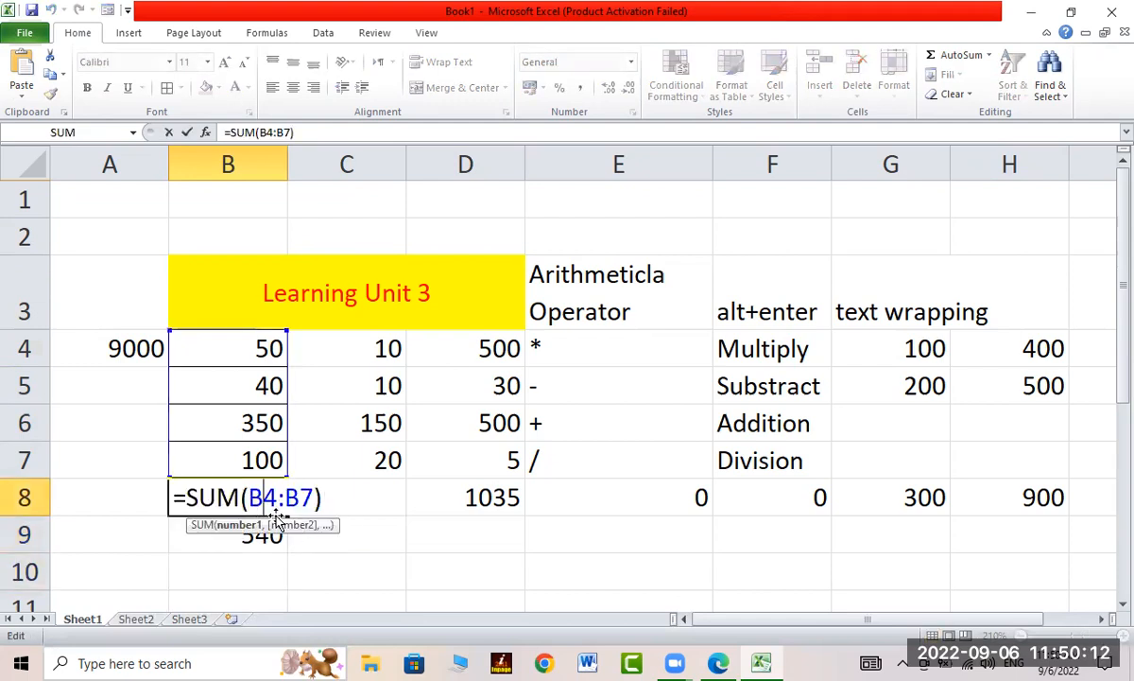
key("Return")
double_click(376, 498)
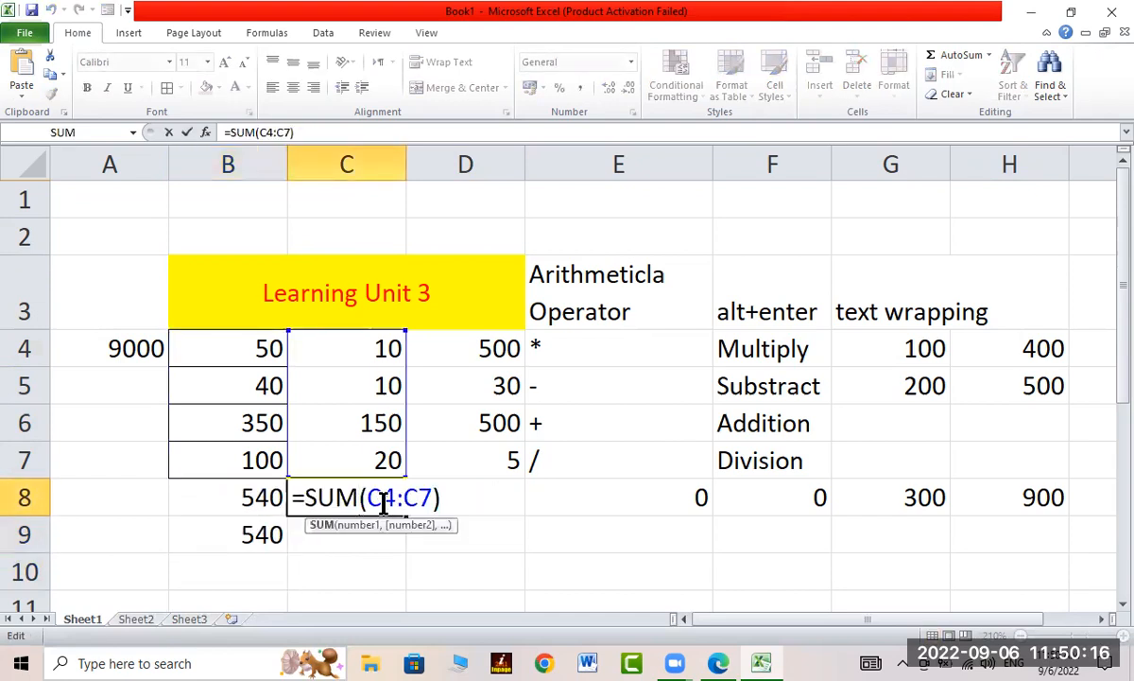
key("Return")
left_click(485, 491)
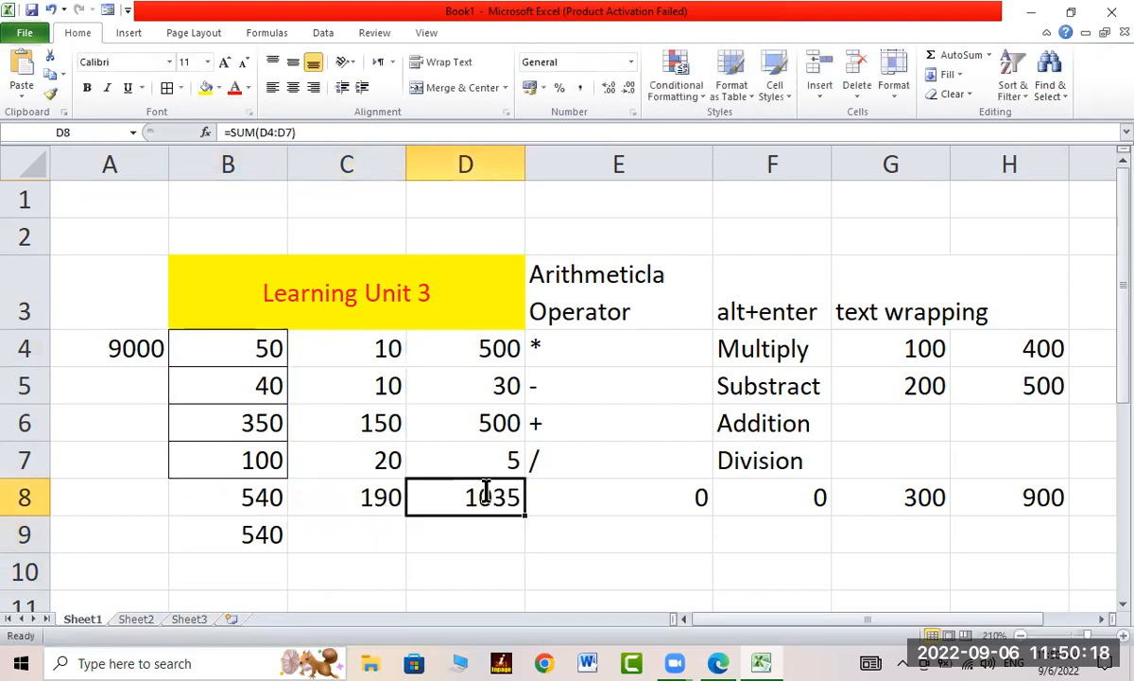
double_click(485, 491)
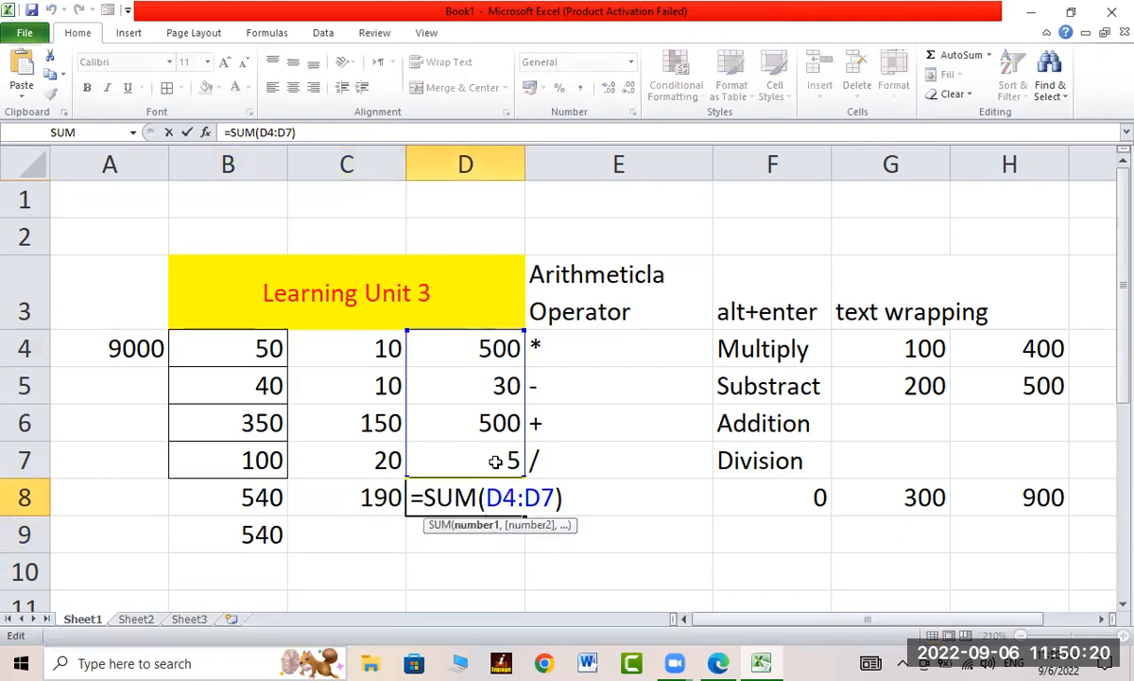
key("Return")
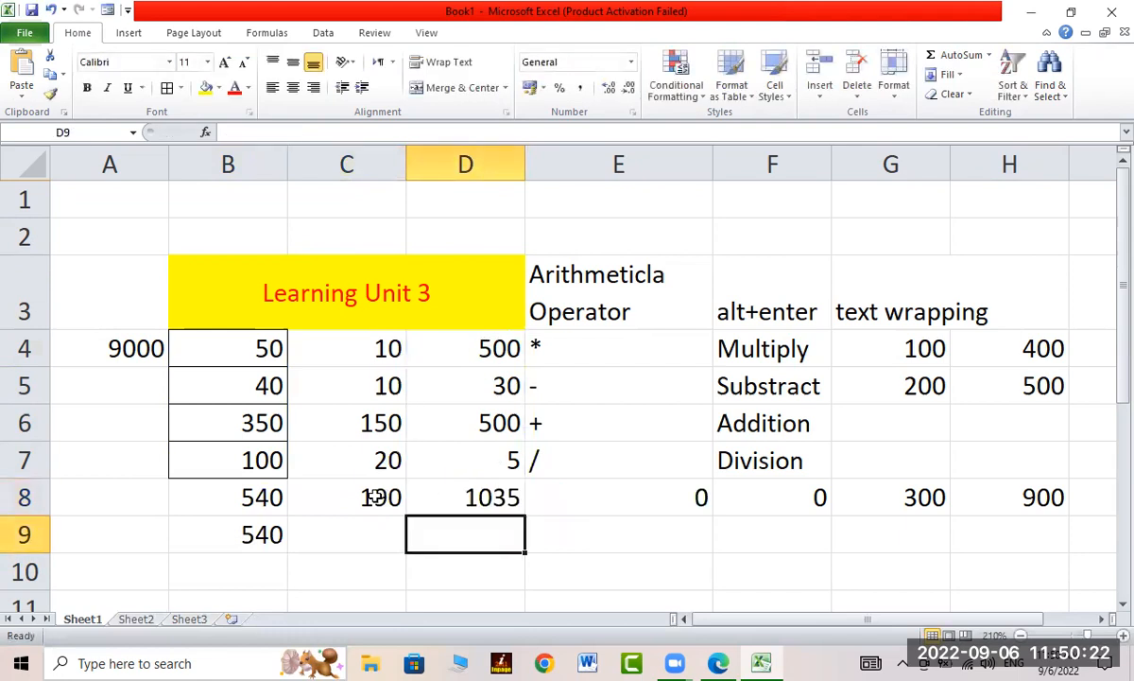
double_click(376, 497)
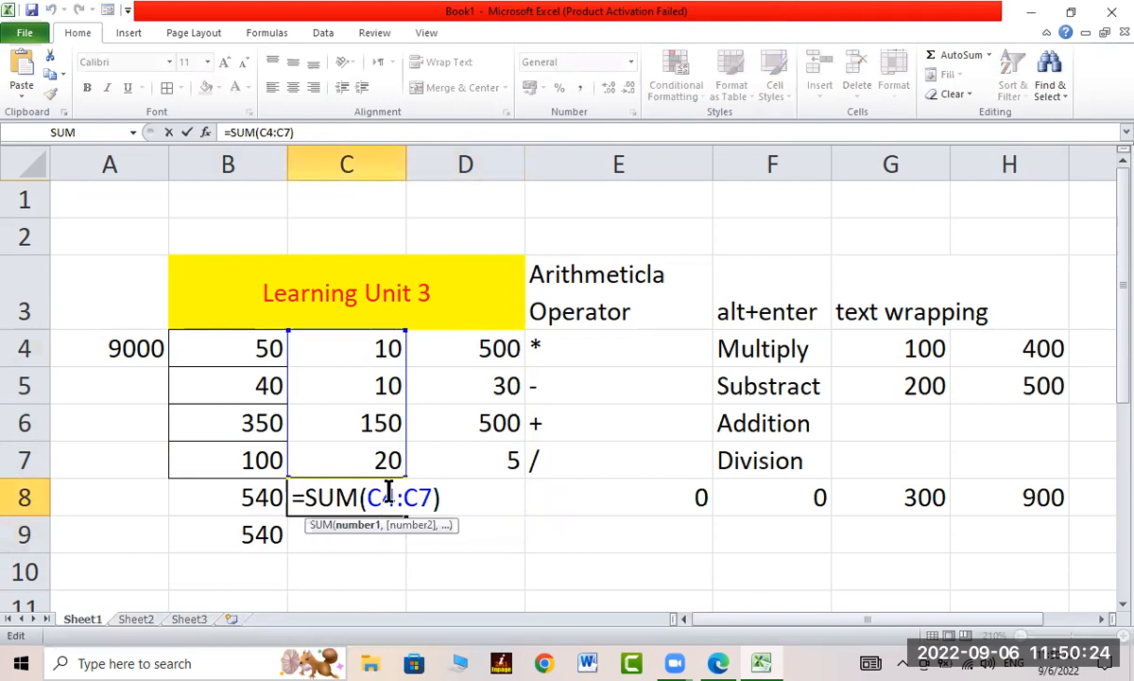
key("Return")
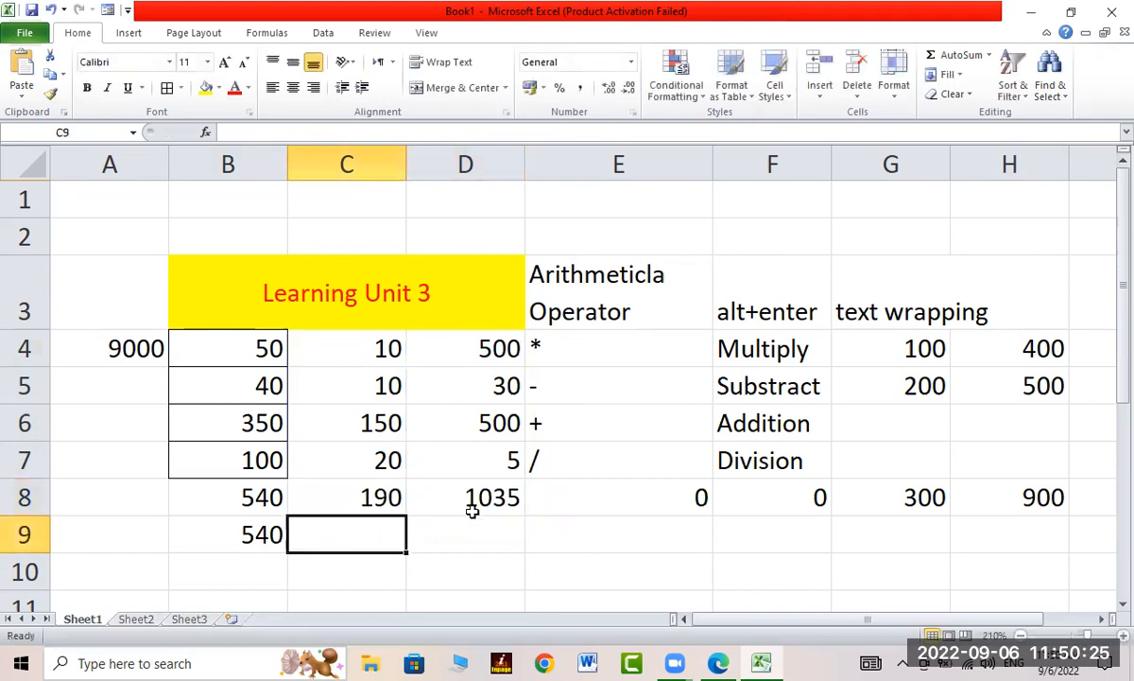
double_click(934, 491)
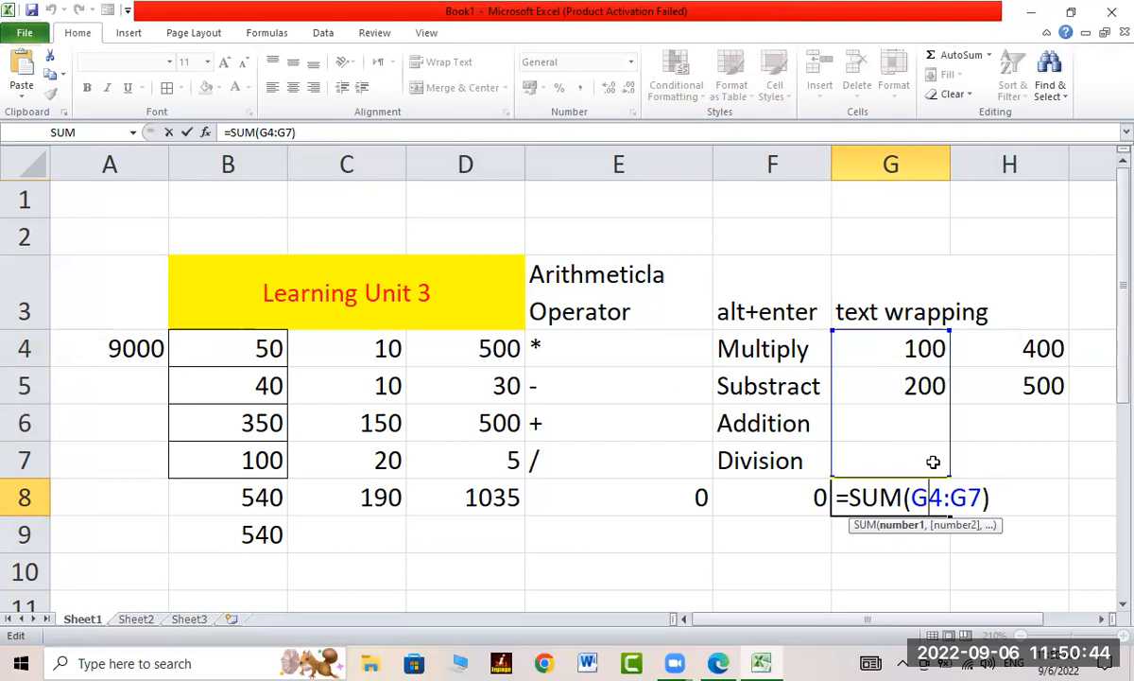
Step: Close the formula in G8 and enter 300 in both G6 and G7
key("Return")
key("Up")
key("Up")
key("Up")
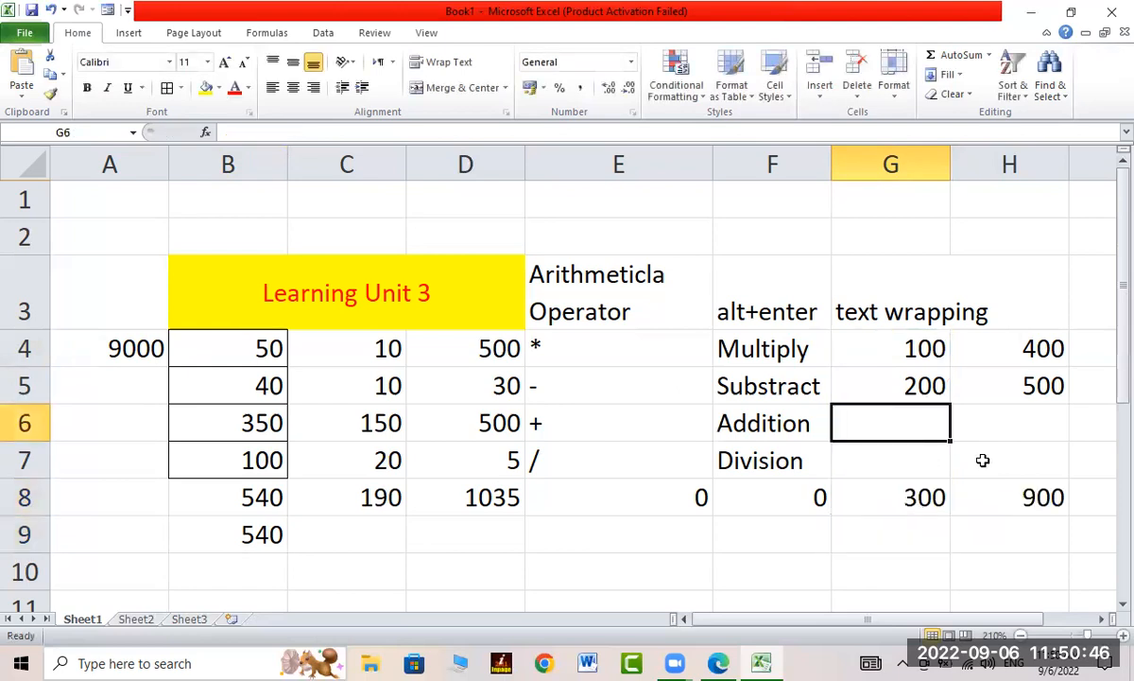
type("3")
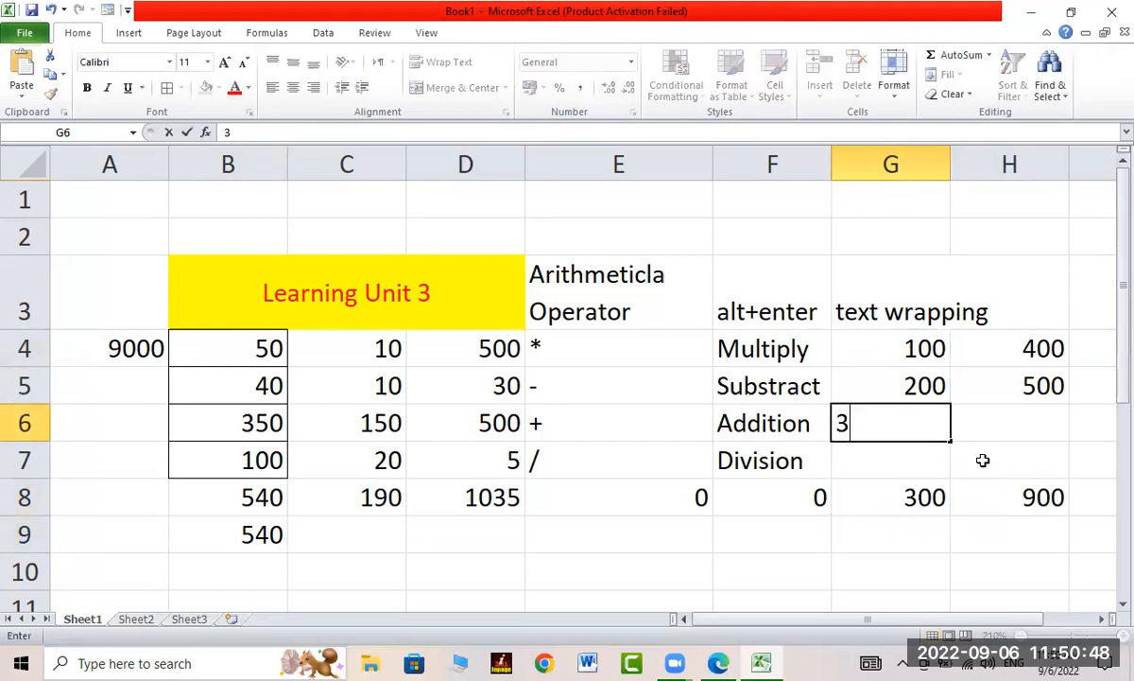
type("00")
key("Return")
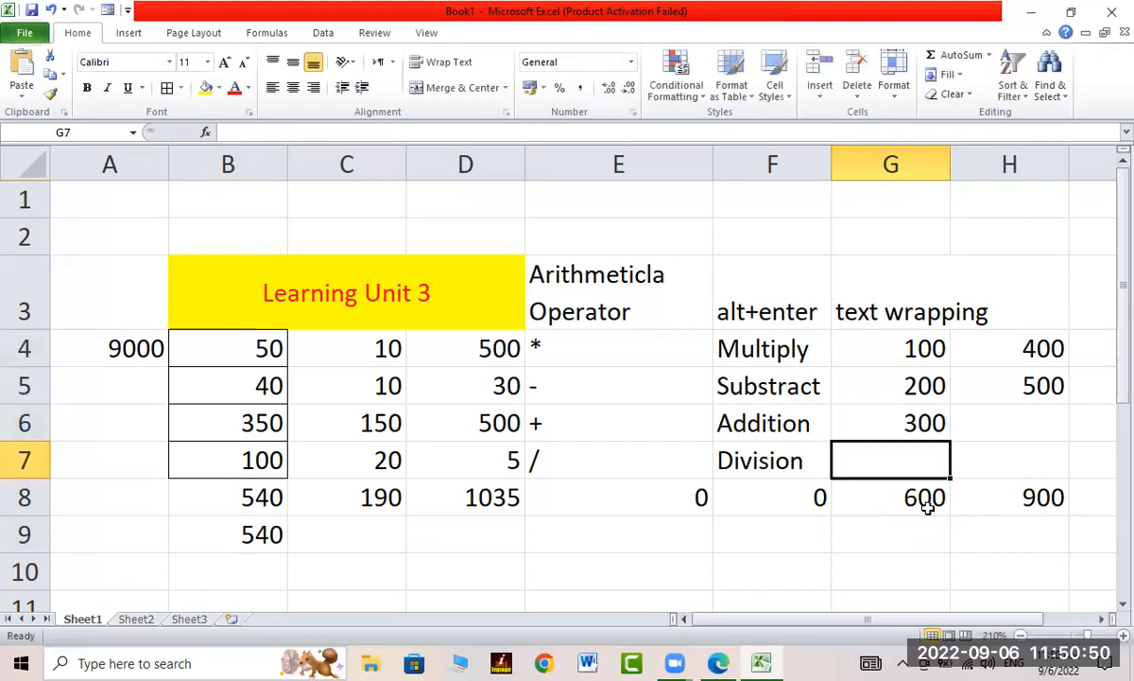
type("300")
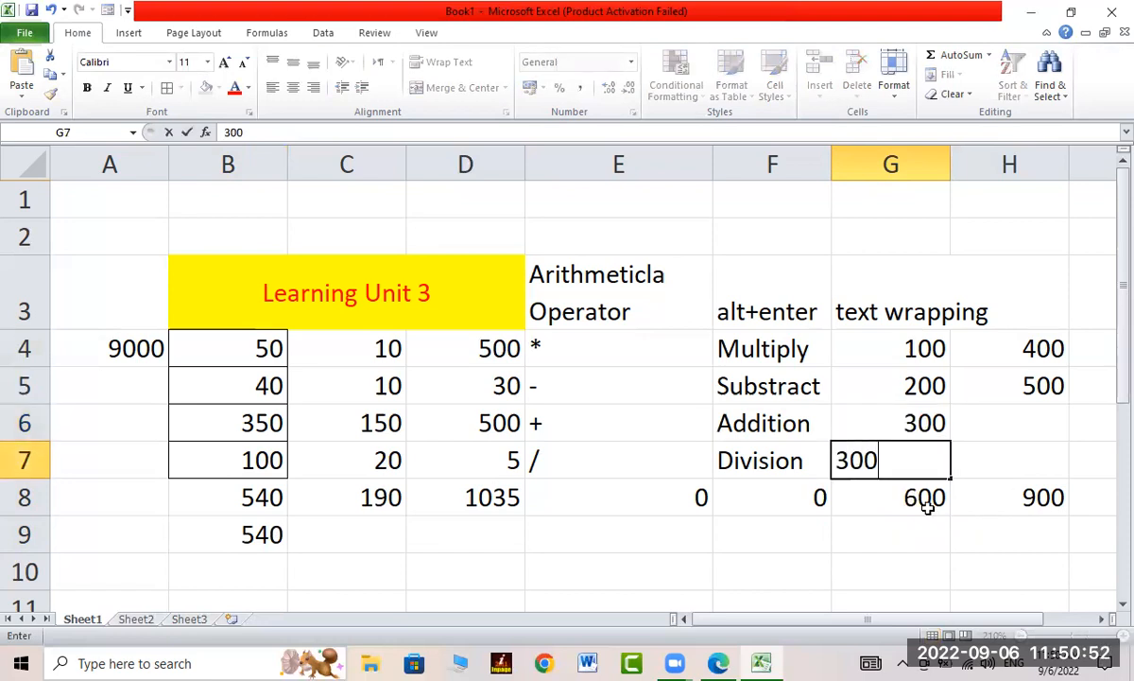
key("Return")
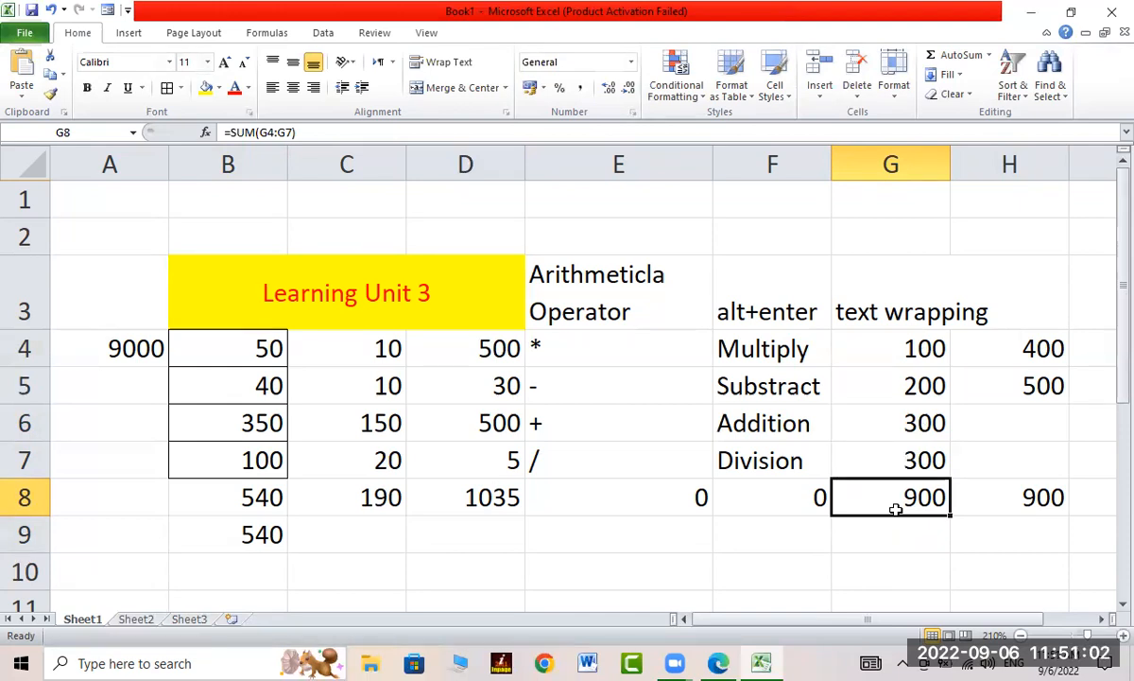
Step: Switch to Sheet2 and merge and center cells A1 through D1
scroll(511, 494, "down", 3)
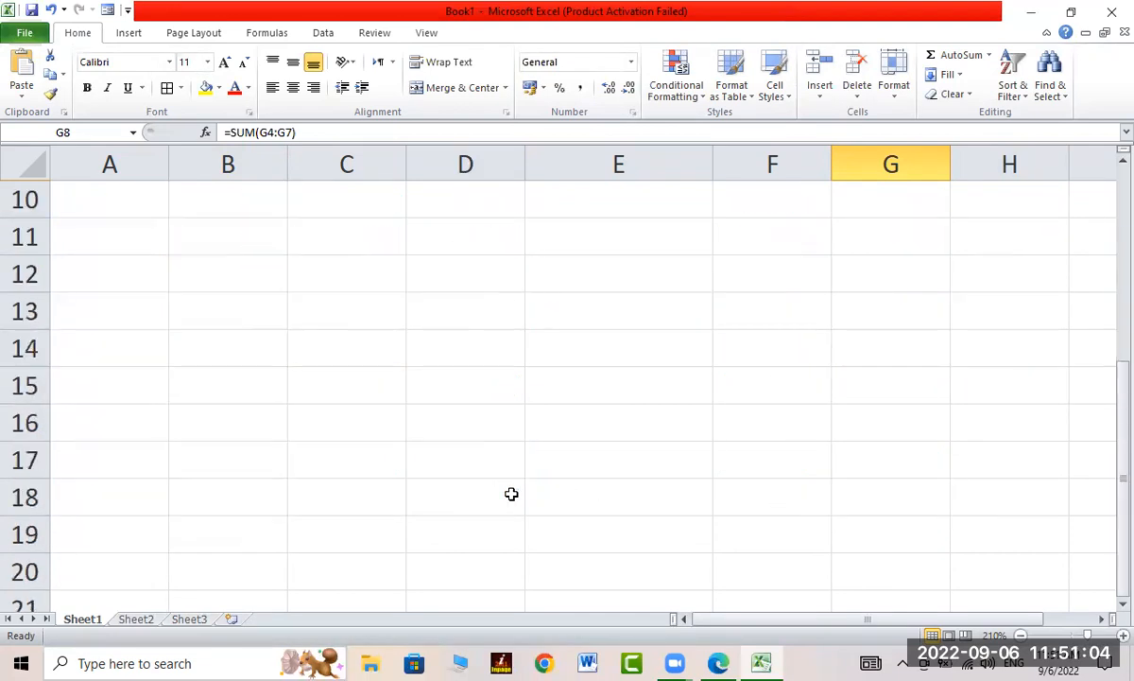
left_click(140, 620)
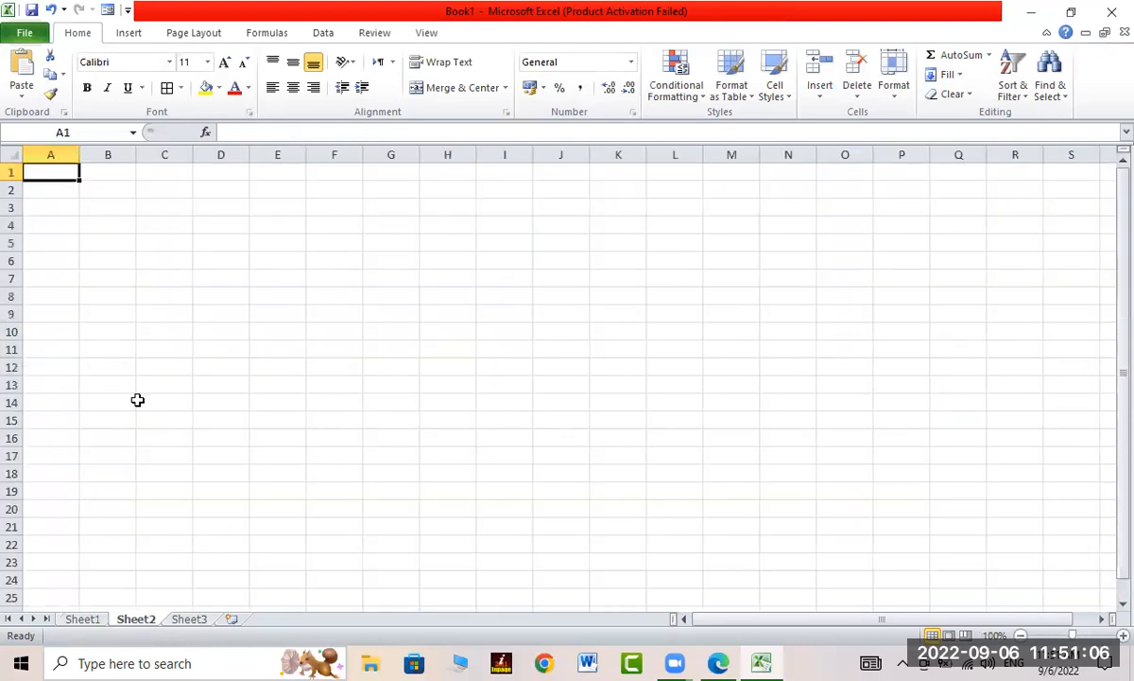
scroll(1040, 589, "up", 3, "ctrl")
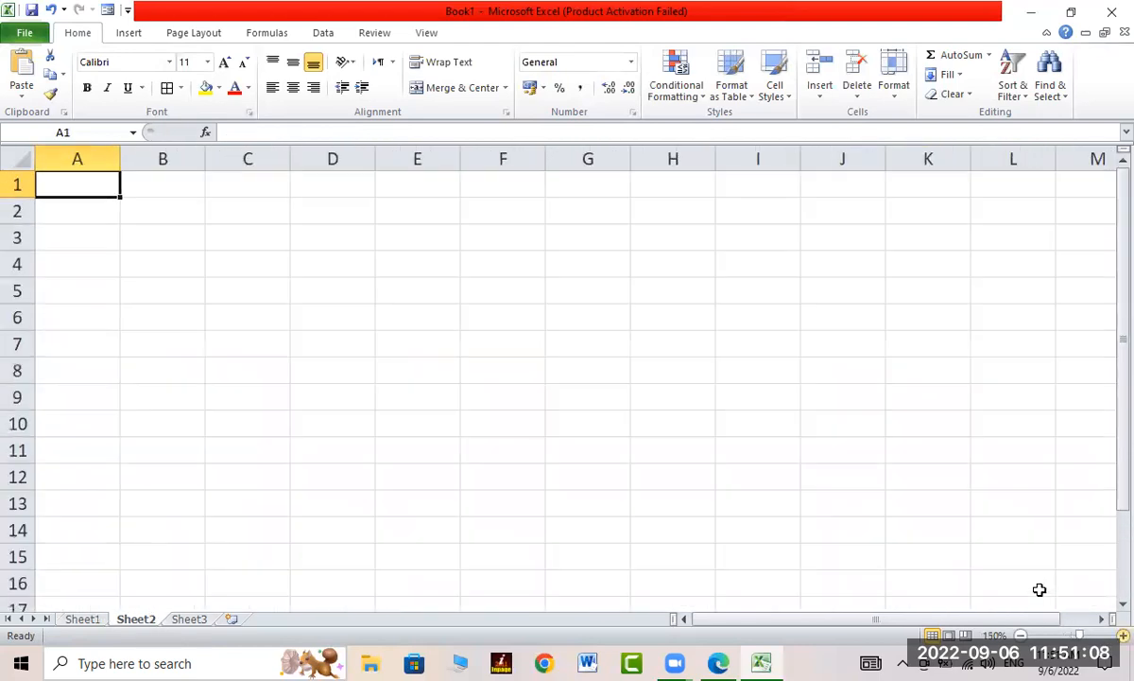
scroll(1040, 589, "up", 10, "ctrl")
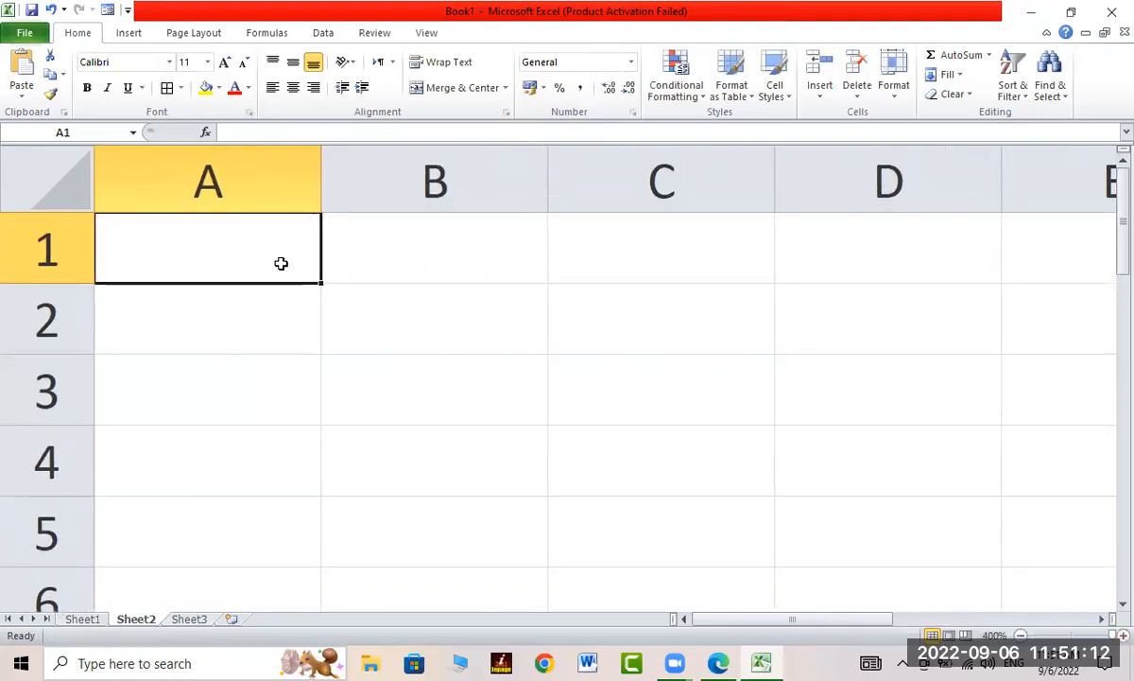
left_click_drag(296, 261, 874, 276)
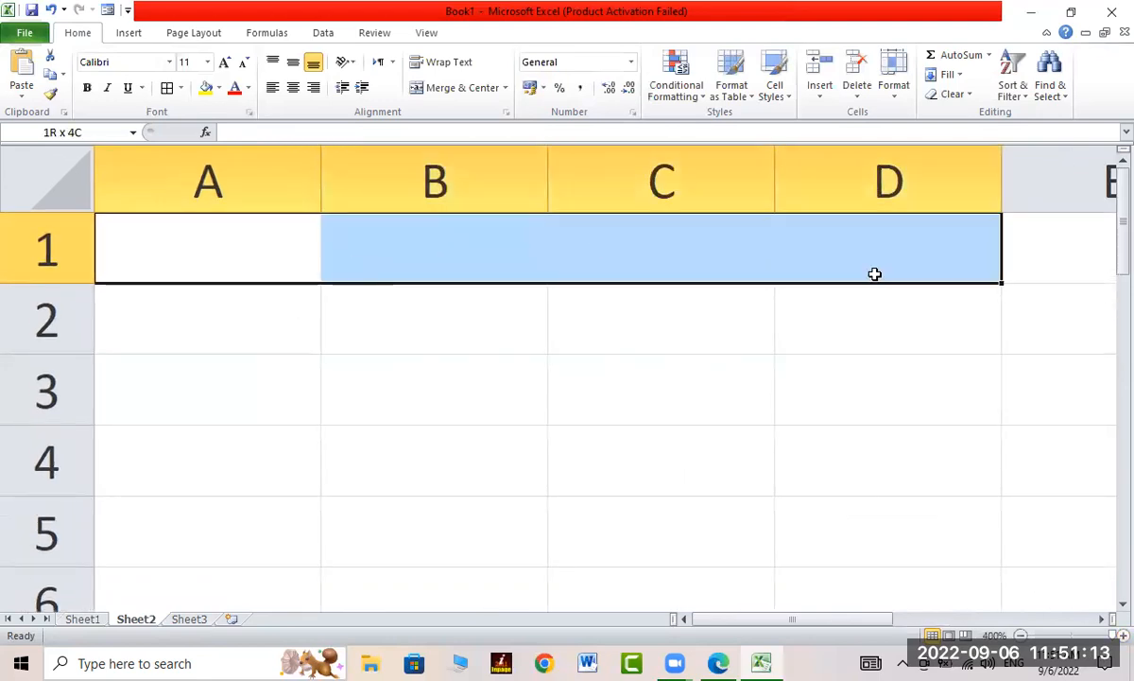
left_click(454, 88)
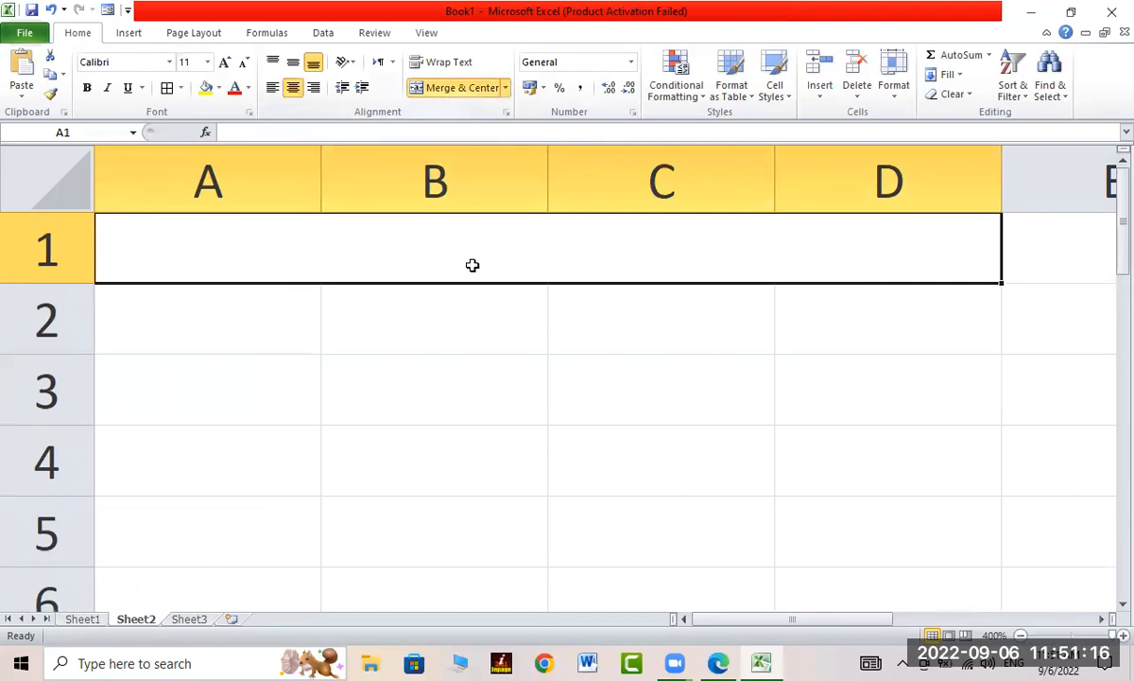
Step: Enter the title VTI,CHAKWAL in the merged cell A1
type("v")
key("BackSpace")
type("VTI")
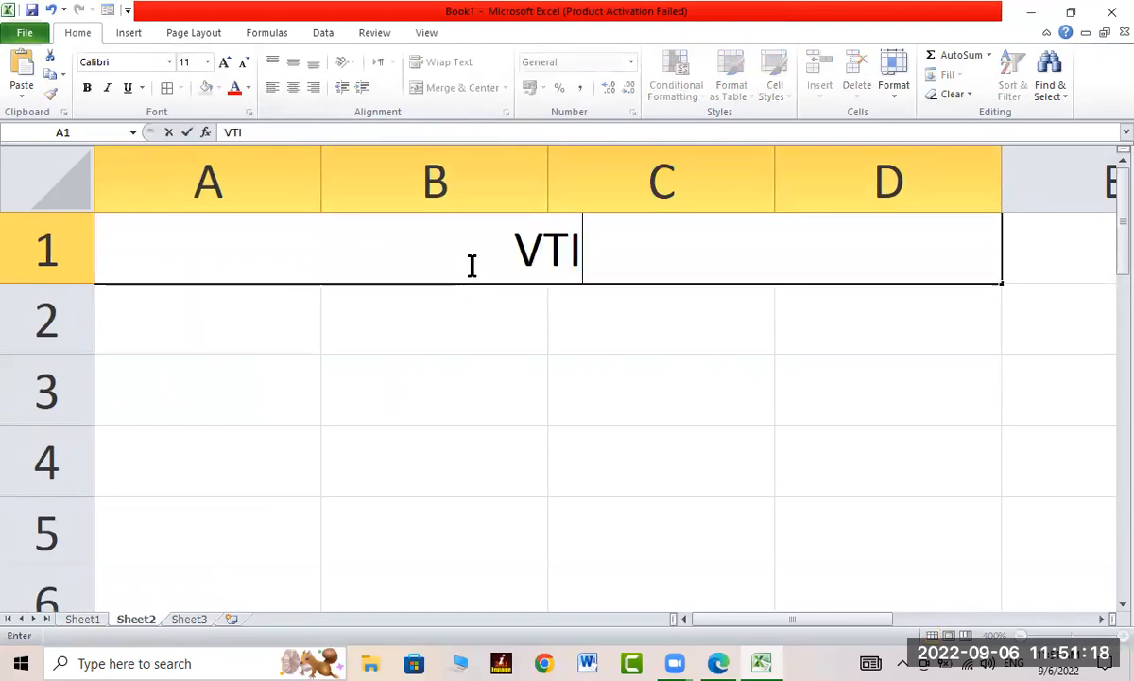
type("L")
key("BackSpace")
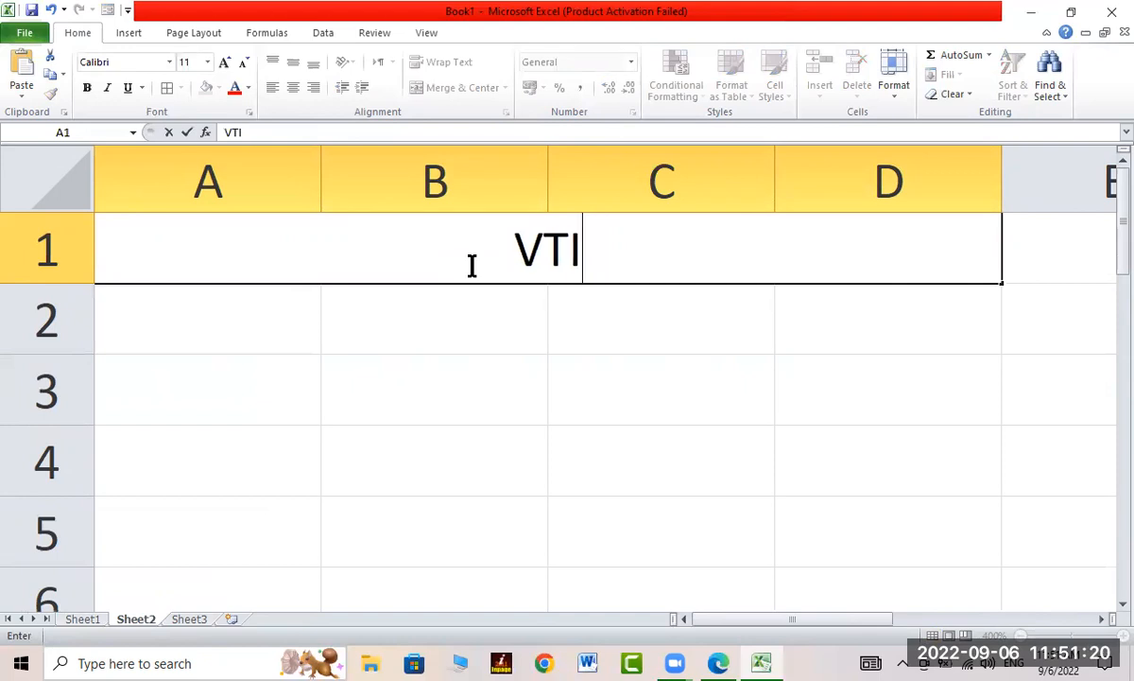
type(",")
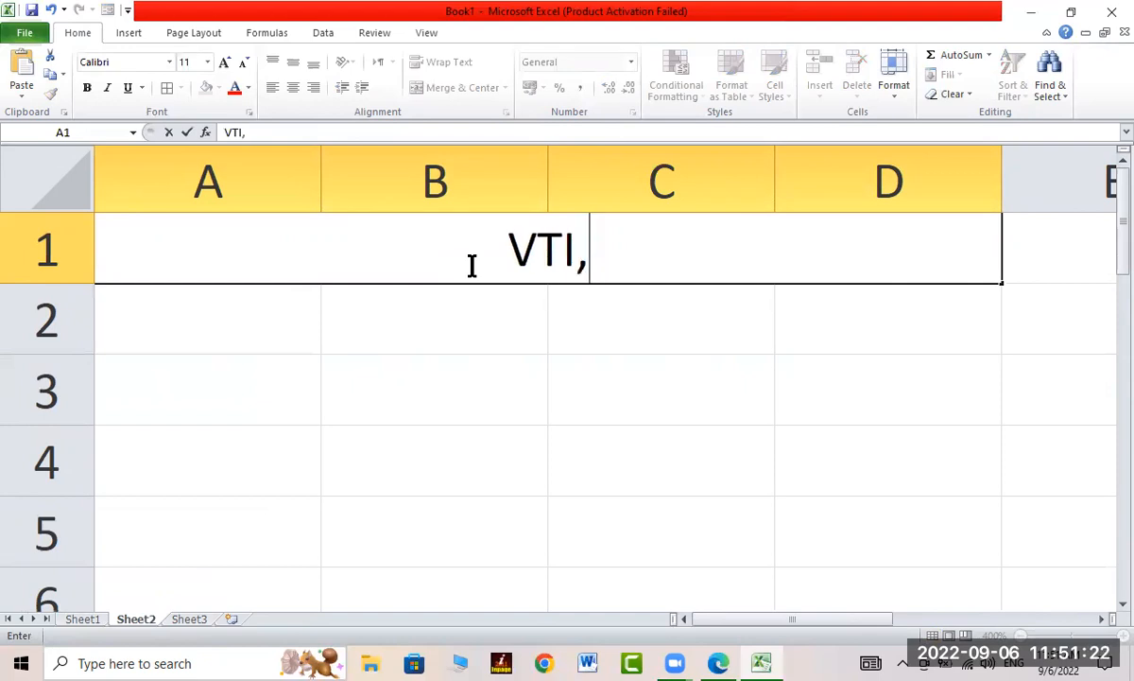
type("CHAKWAL")
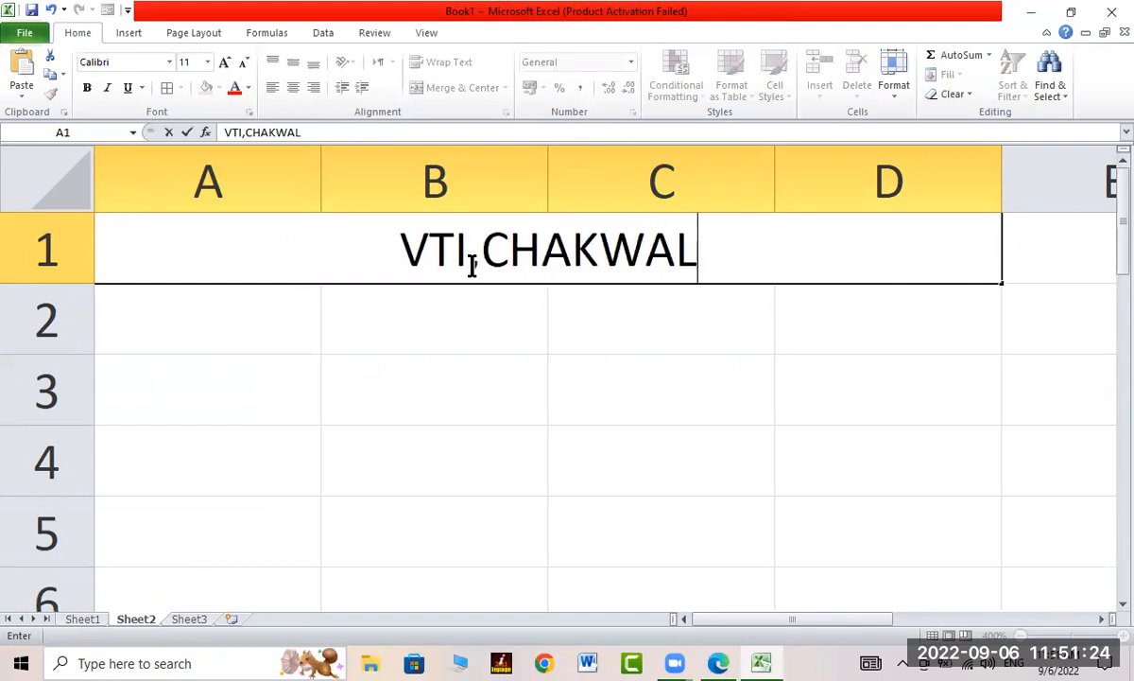
key("Return")
Step: Enter the column headings ST.NAME, MCS and WORD in cells A2, B2 and C2
type("S")
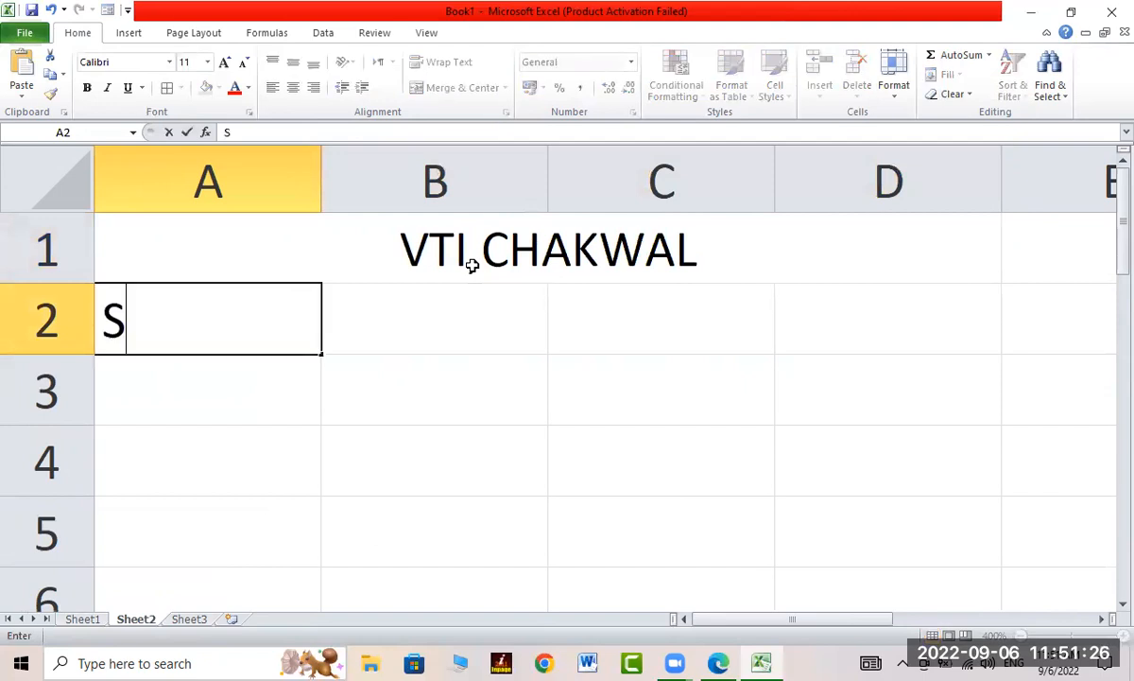
type("T.NA")
key("BackSpace")
type("NAME")
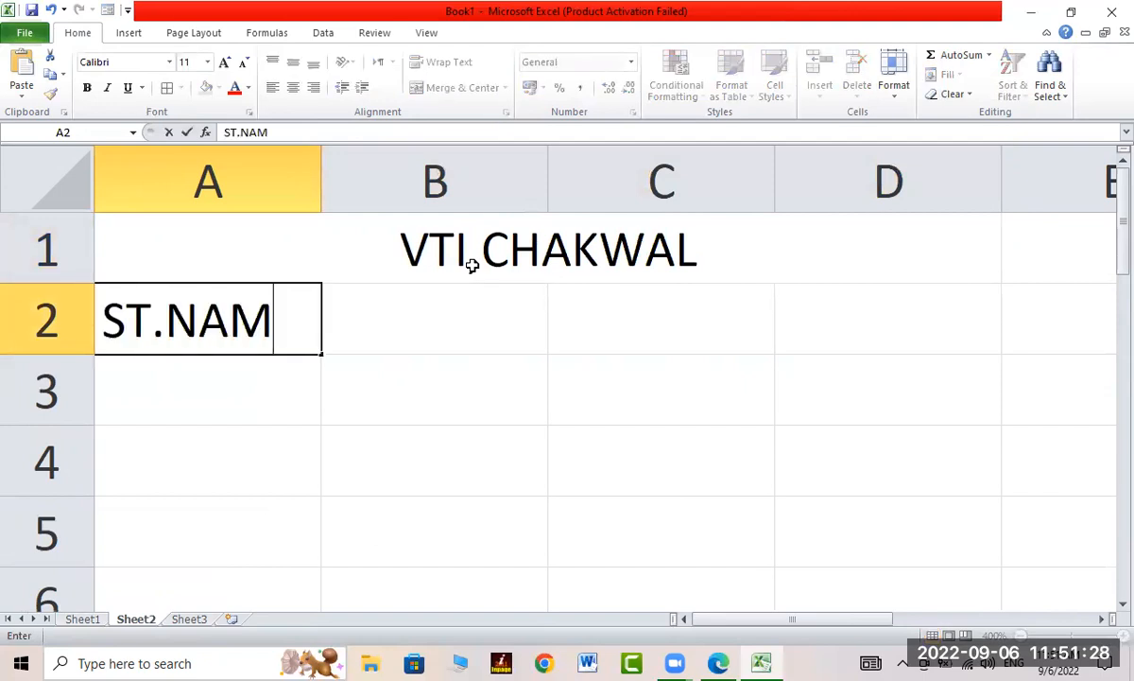
key("Tab")
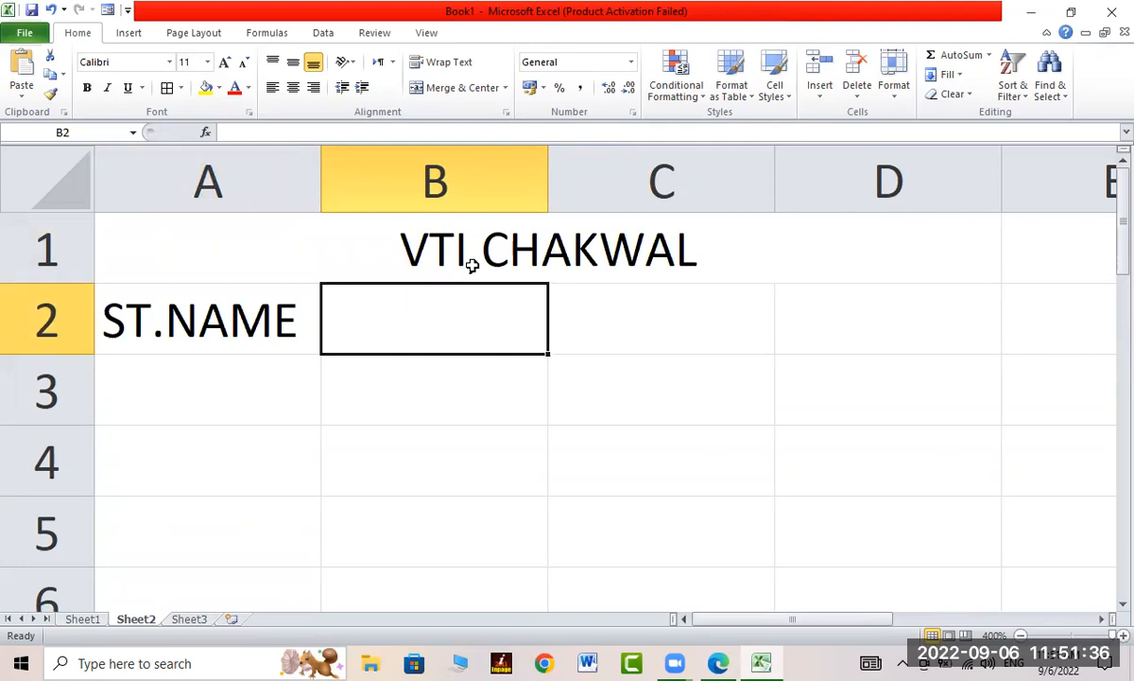
type("MCS")
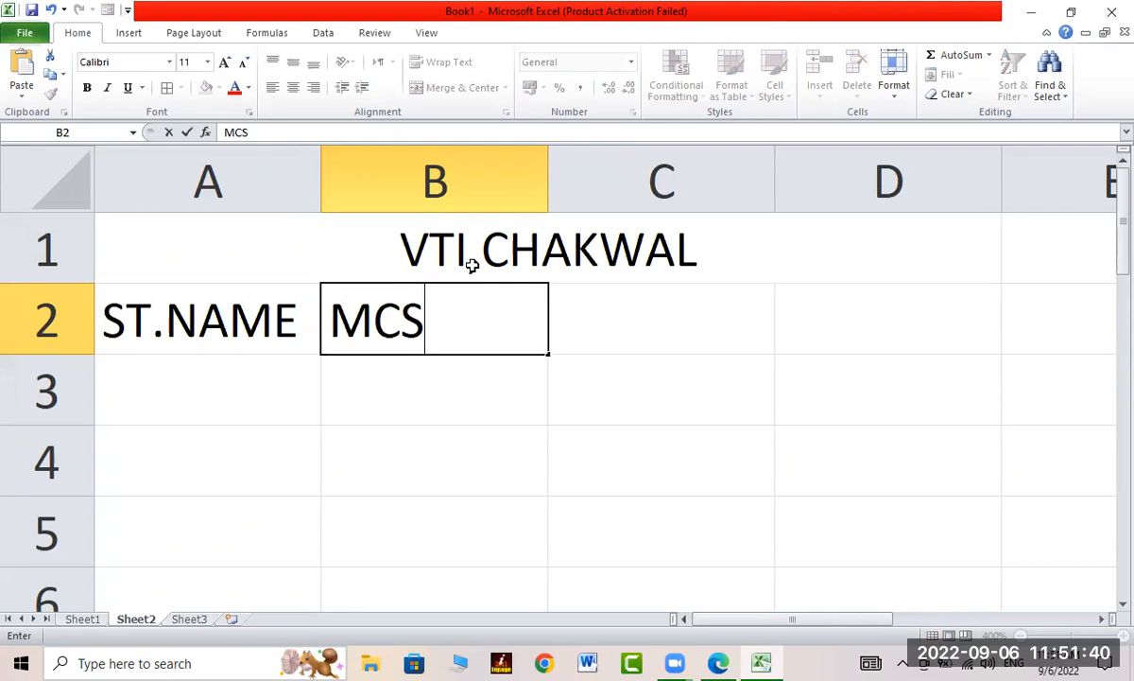
key("Tab")
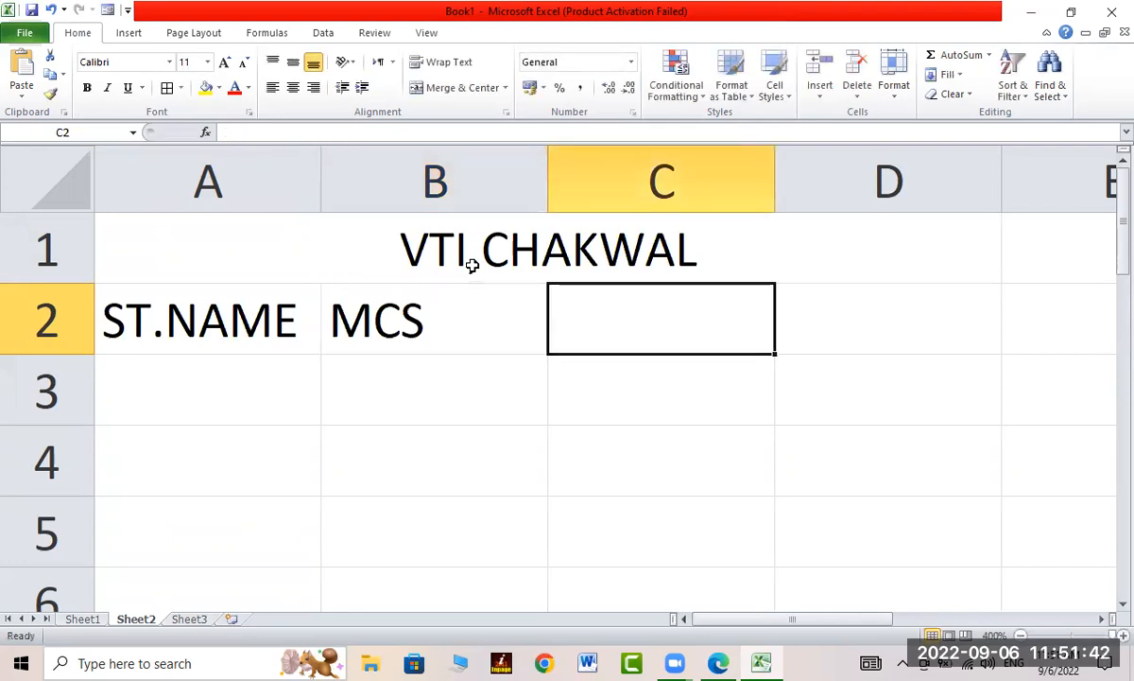
type("WORD")
key("Return")
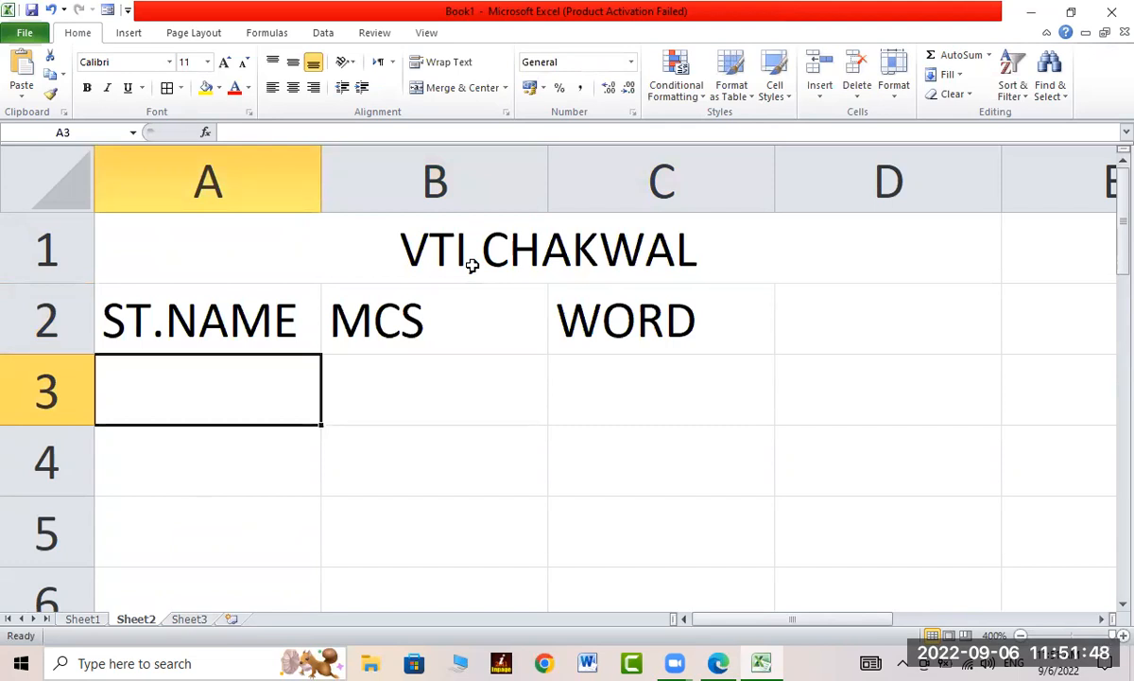
Step: Fill in the names of two students in A3 and A4 under the ST.NAME heading
left_click(165, 321)
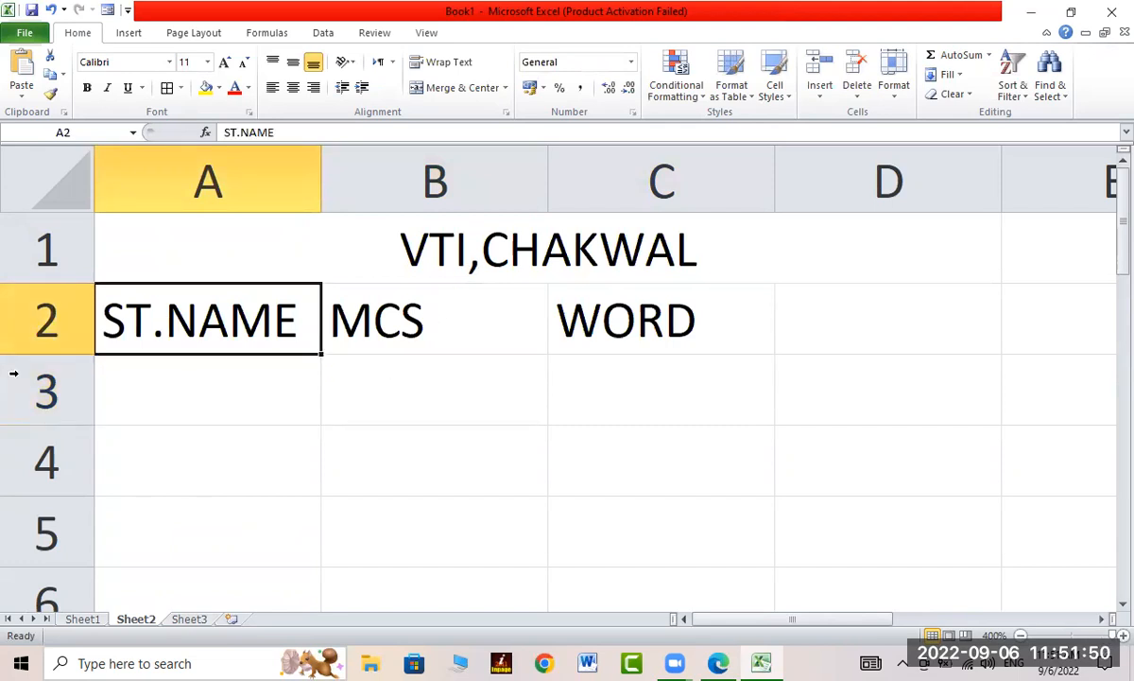
left_click(165, 403)
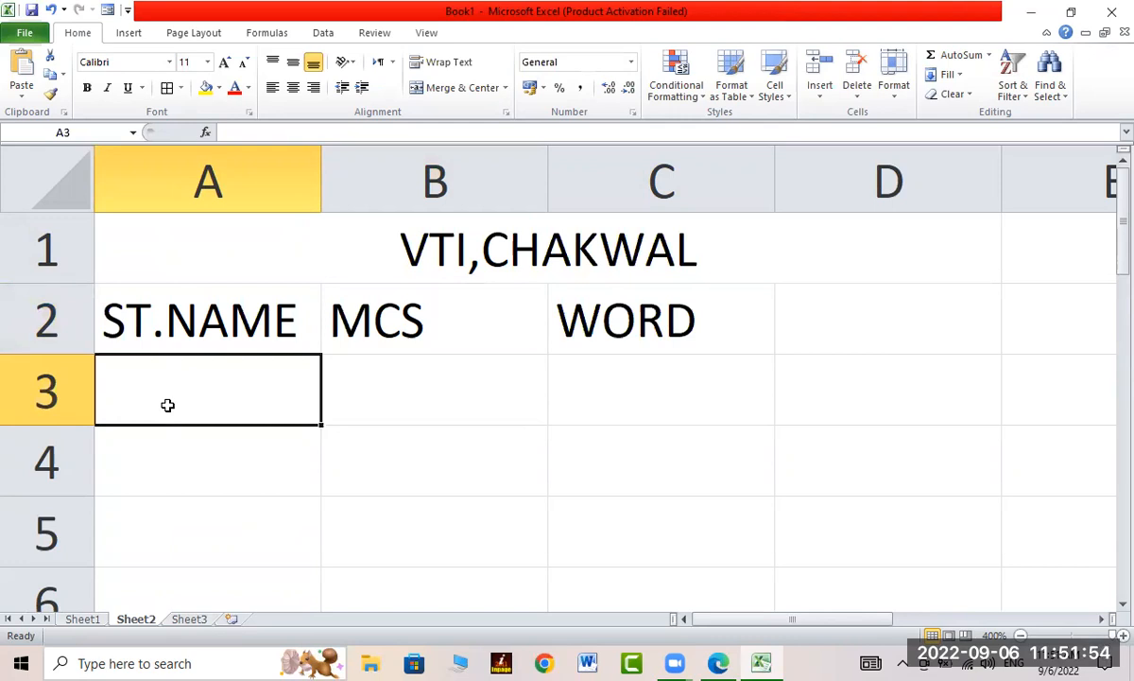
type("ZOHAIB")
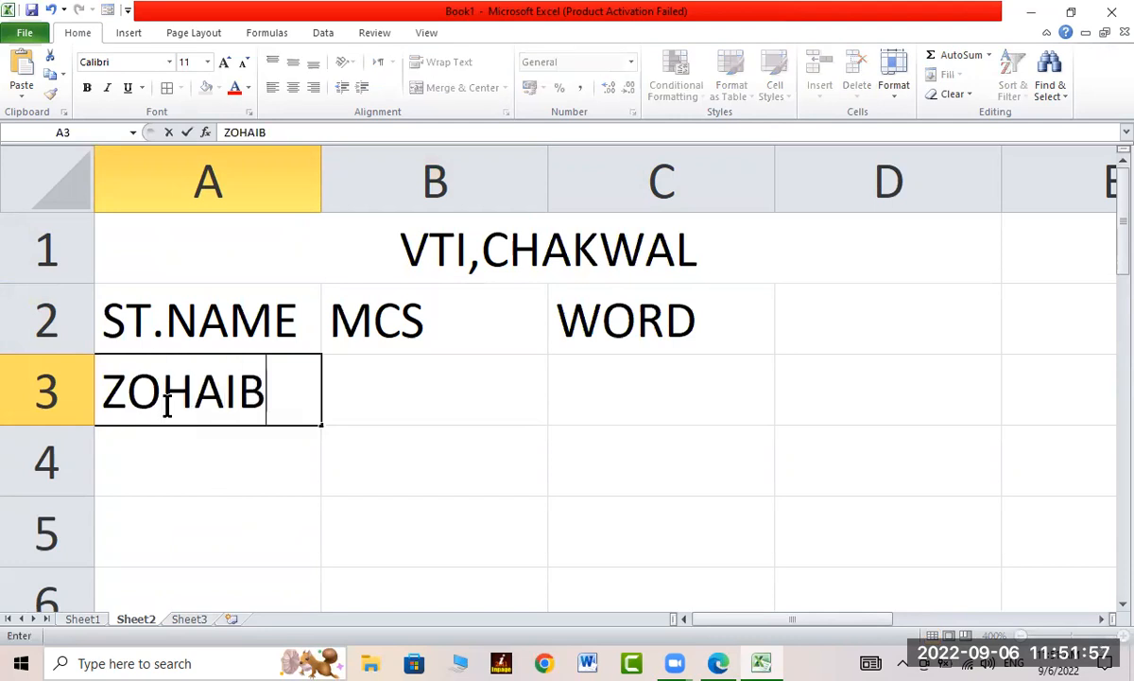
key("Return")
type("WAQAS")
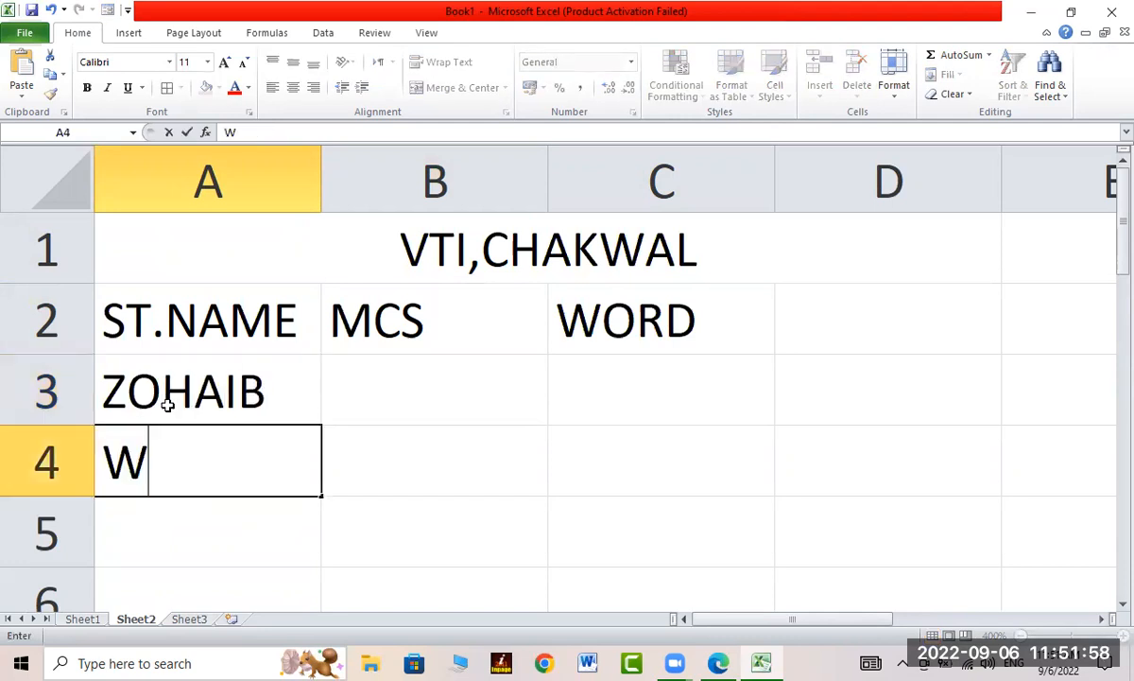
key("Tab")
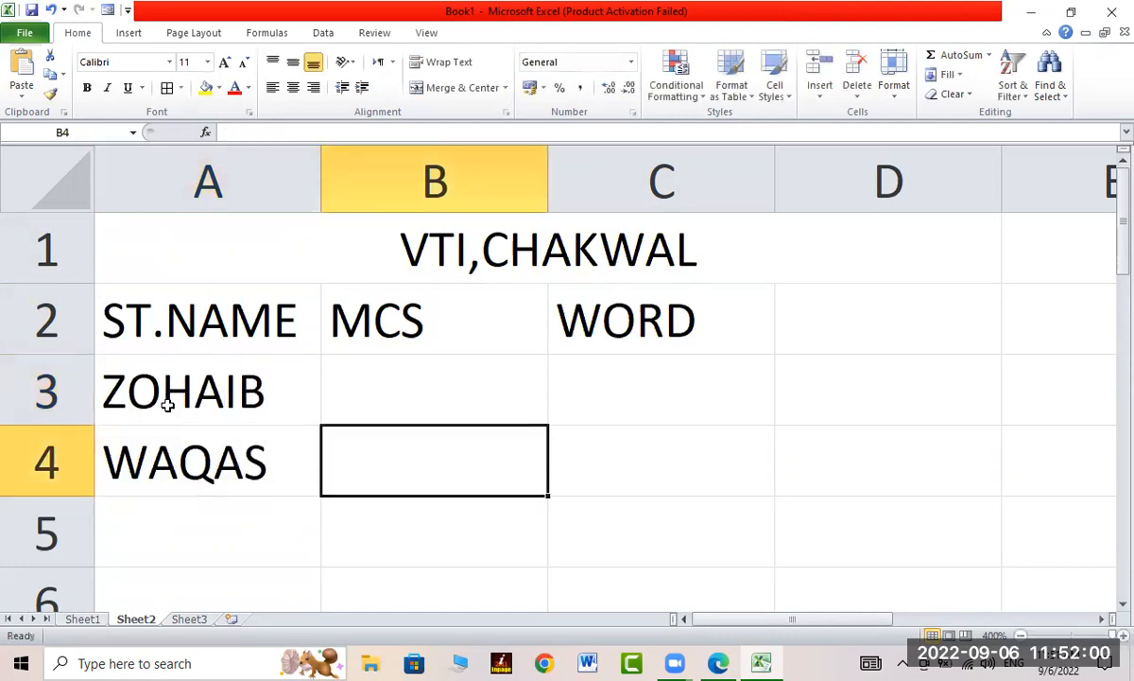
Step: Enter the first student's marks in row 3: 90 for MCS and 75 for WORD
key("Up")
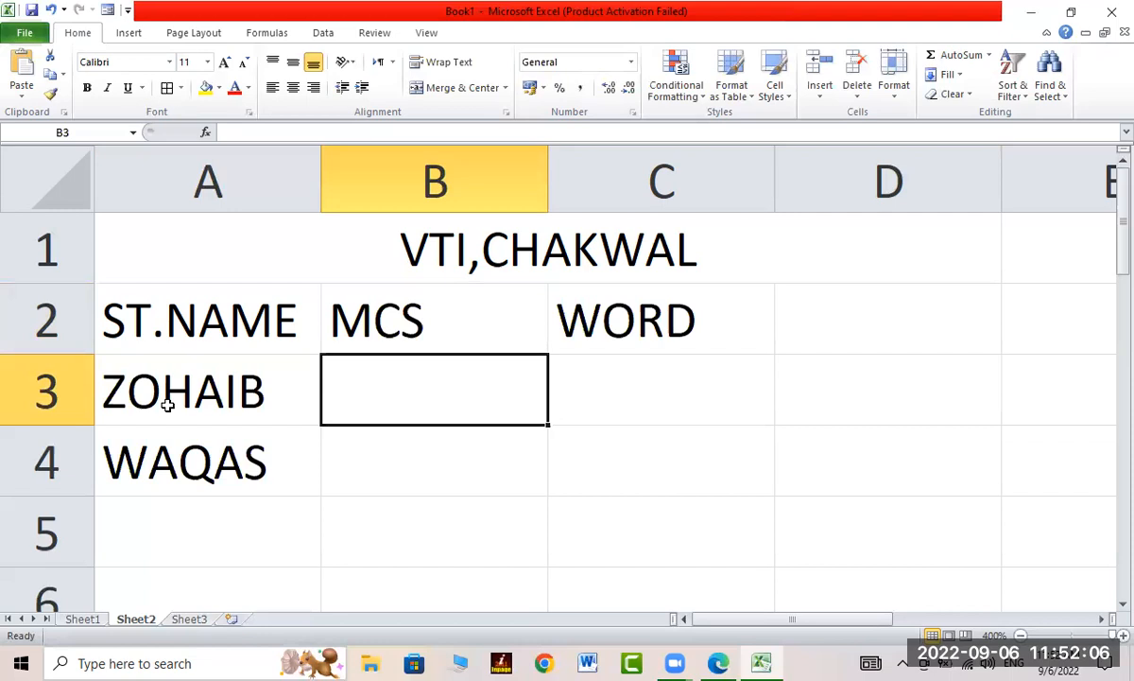
type("90")
key("Tab")
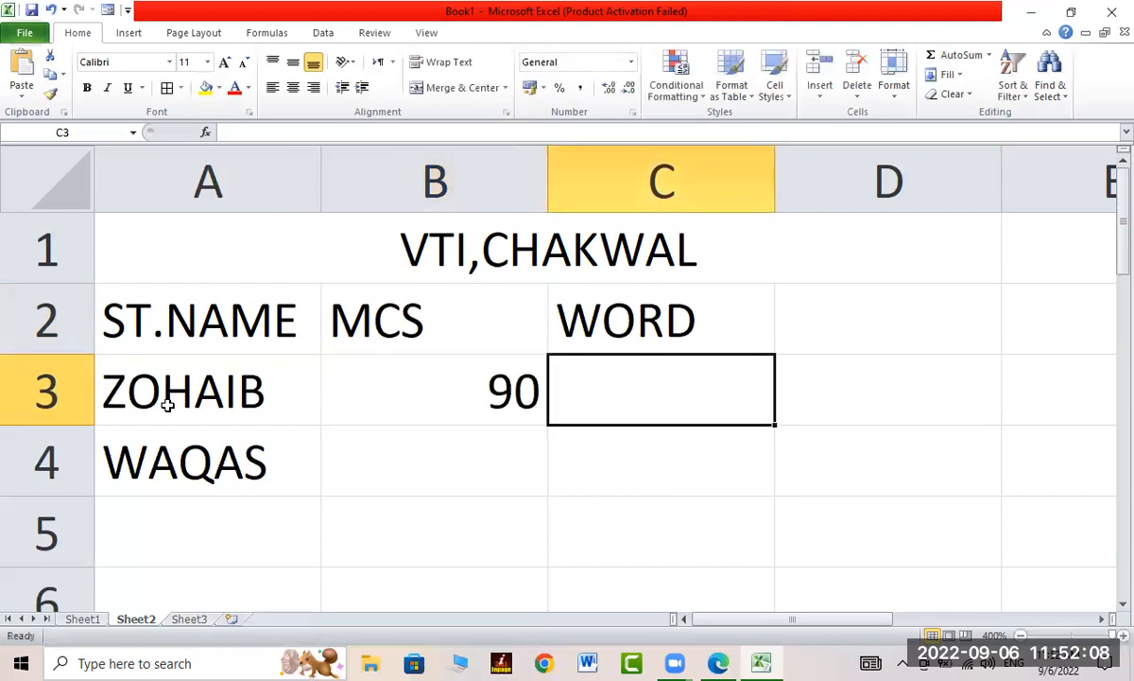
type("75")
key("Return")
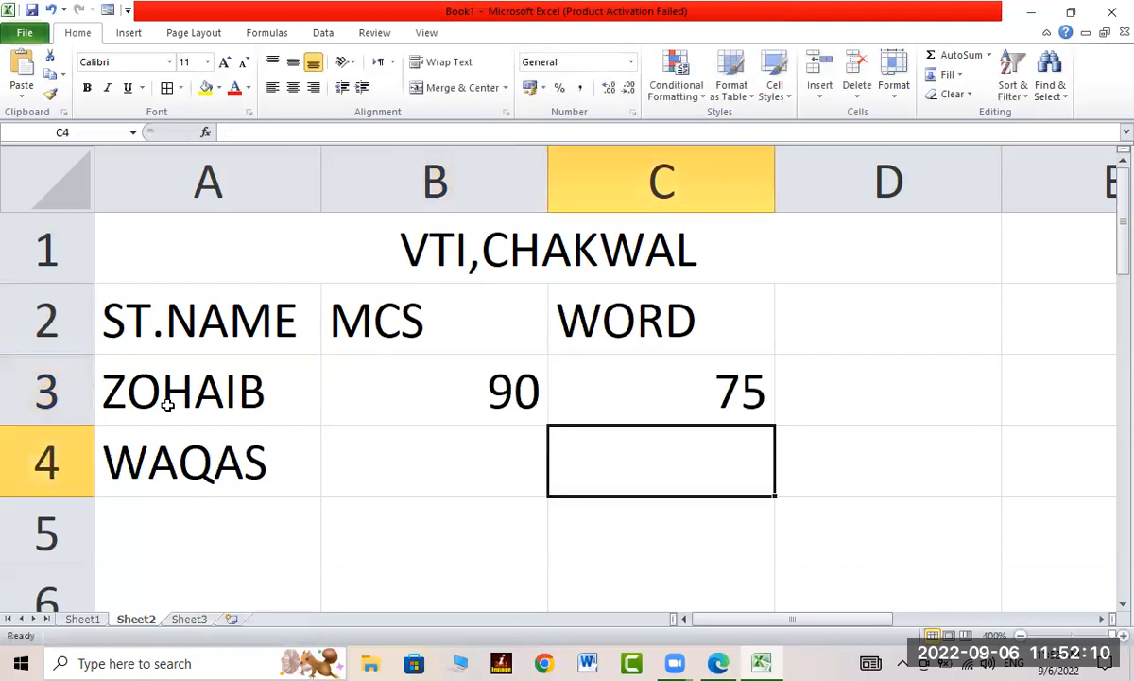
Step: Enter the second student's marks in row 4: 95 for MCS and 70 for WORD
key("Left")
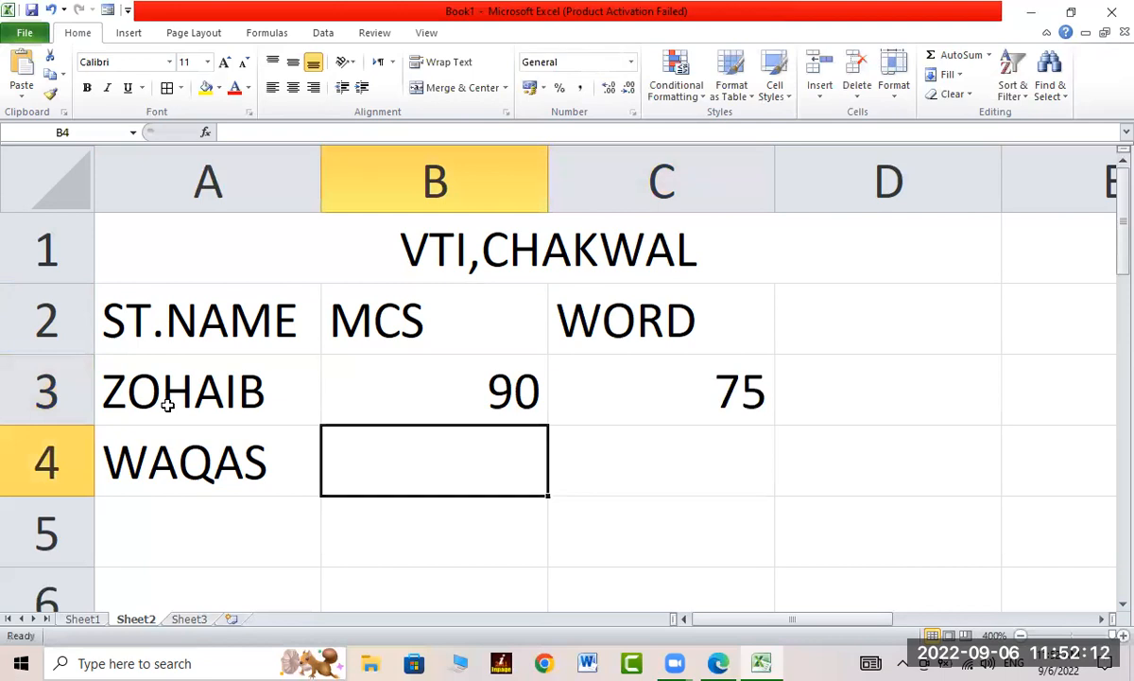
type("95")
key("Tab")
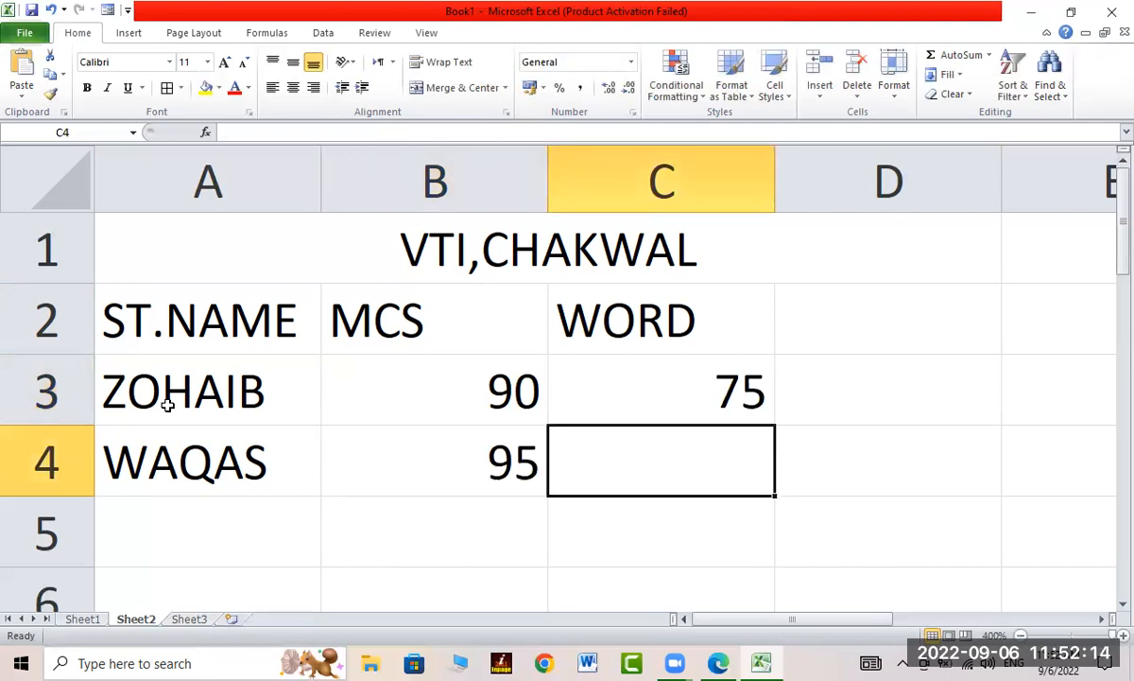
type("70")
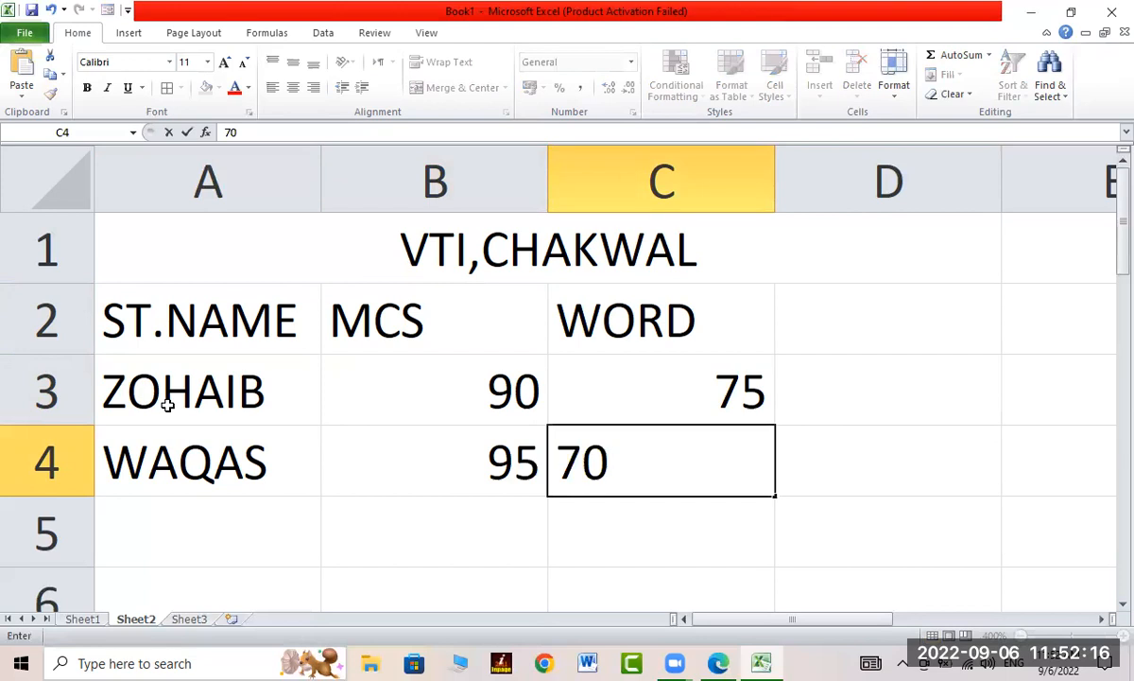
key("Tab")
Step: Add the column heading TOTAL in D2
key("Up")
key("Up")
type("TOTAL")
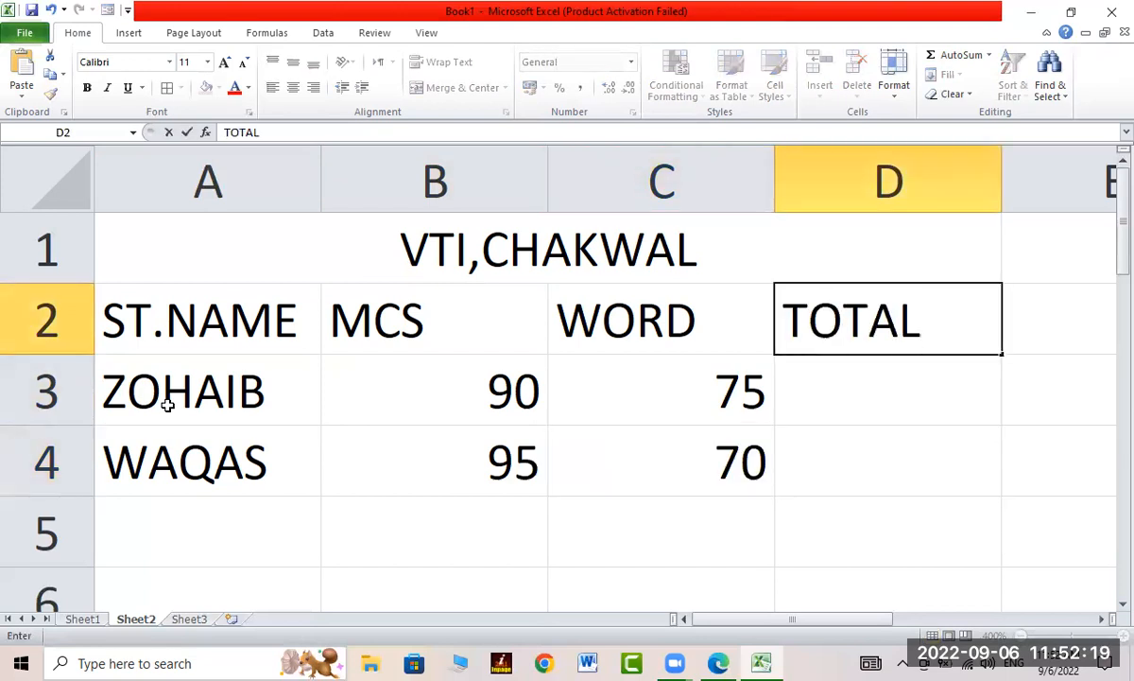
key("Return")
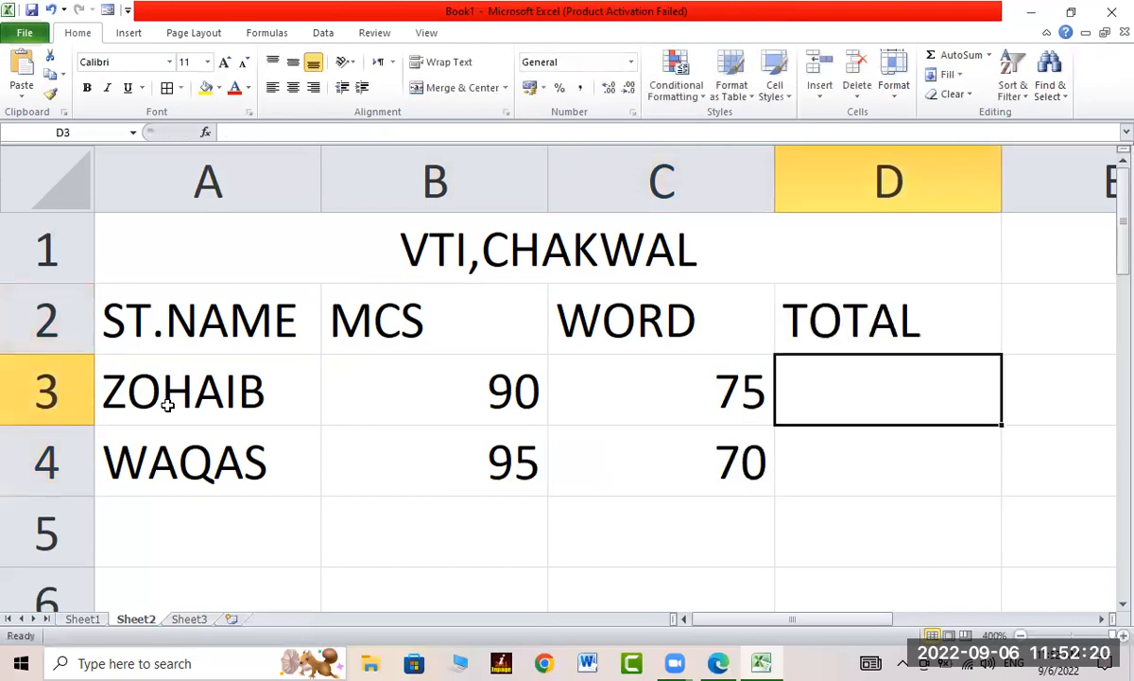
Step: Calculate the first student's total in D3 with the formula =SUM(B3:C3)
type("=")
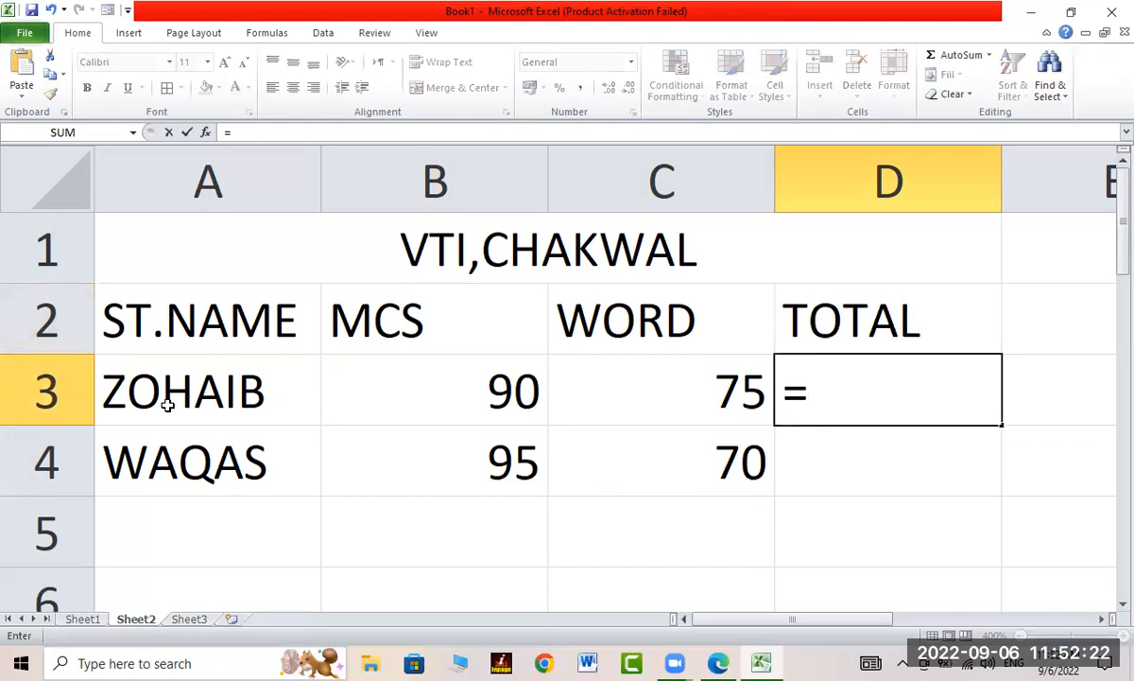
type("SUM(")
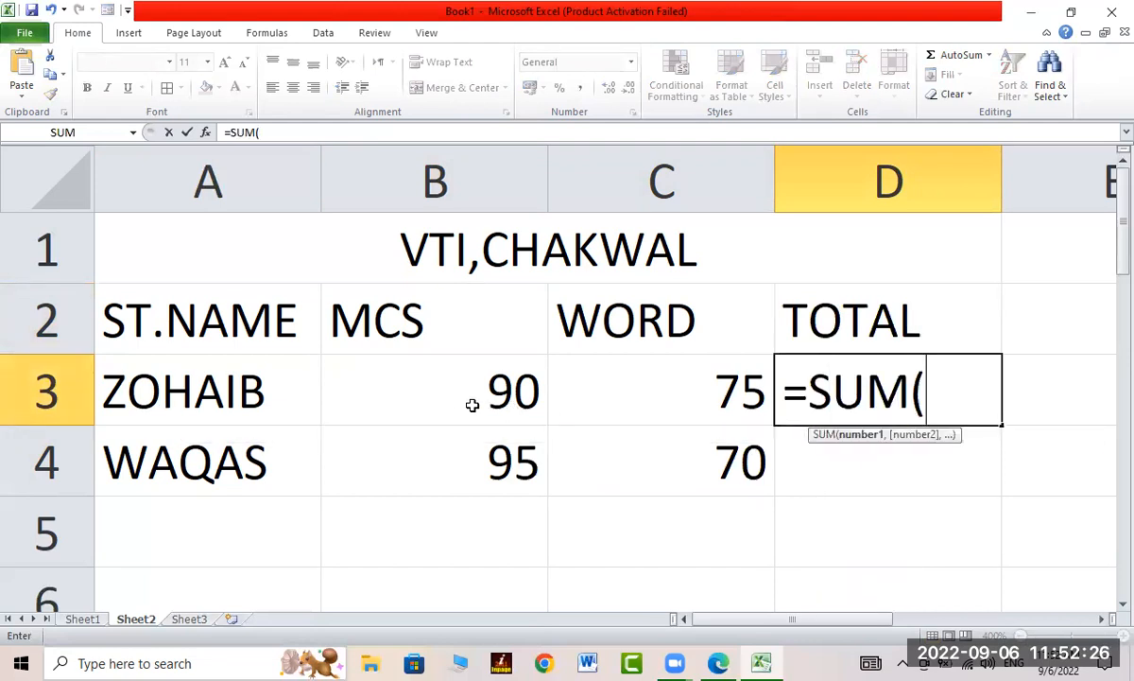
left_click(429, 398)
left_click_drag(481, 399, 716, 379)
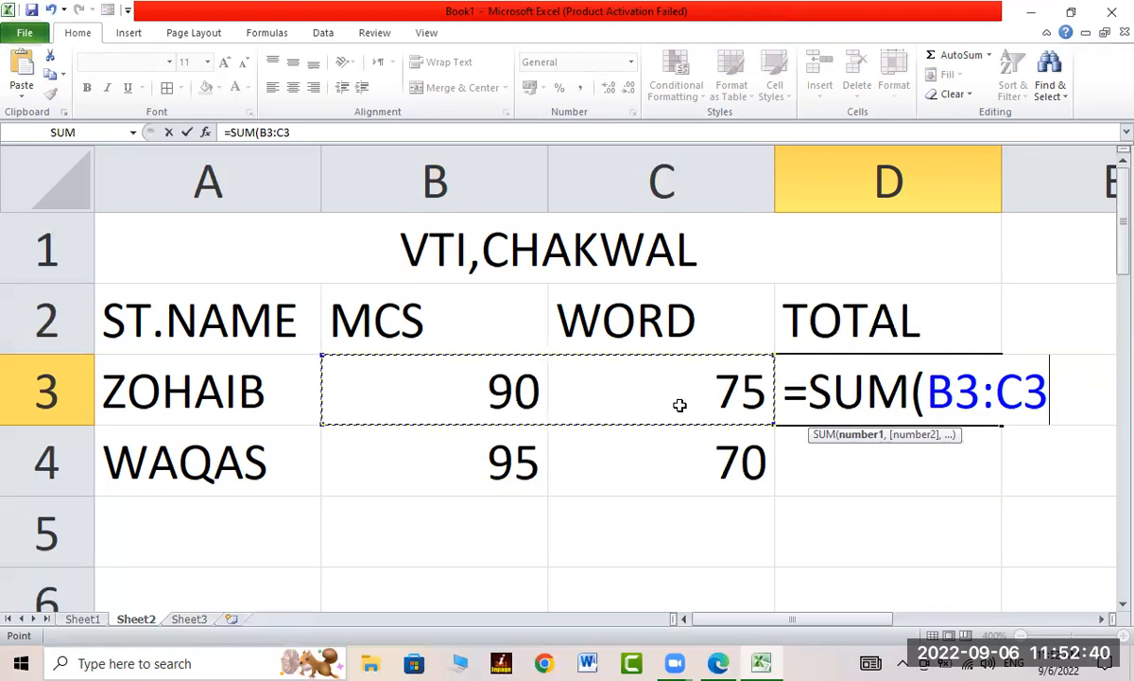
type(")")
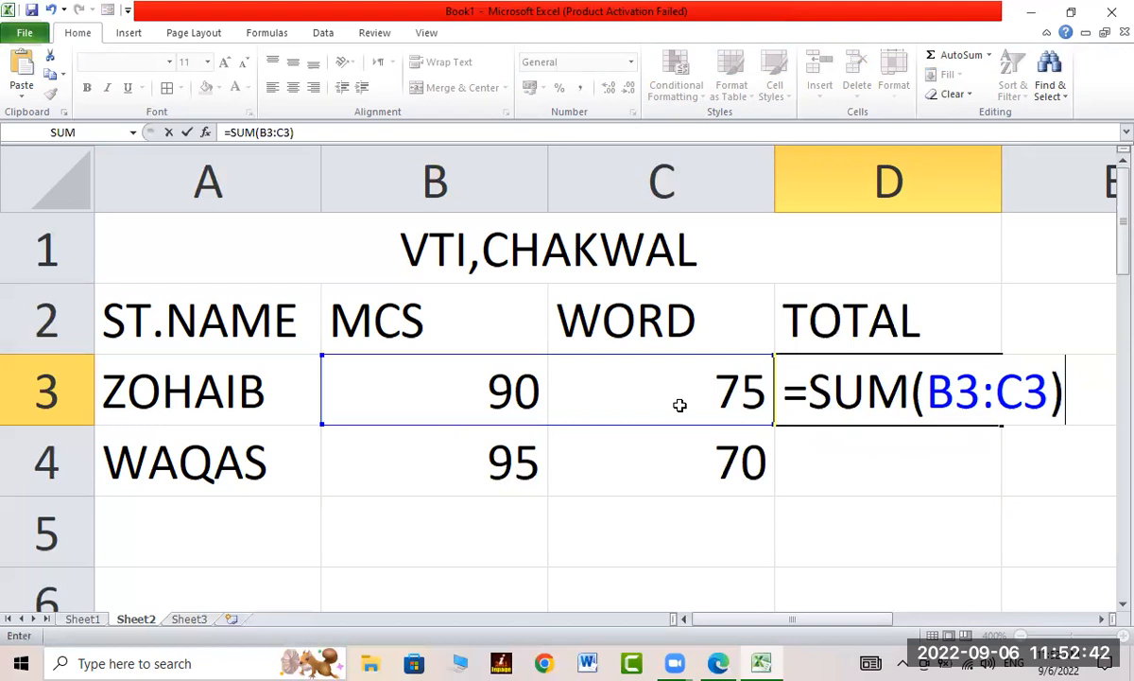
key("Return")
Step: Fill the total formula from D3 down to D4 and check the cell range it uses for the second student
left_click(830, 375)
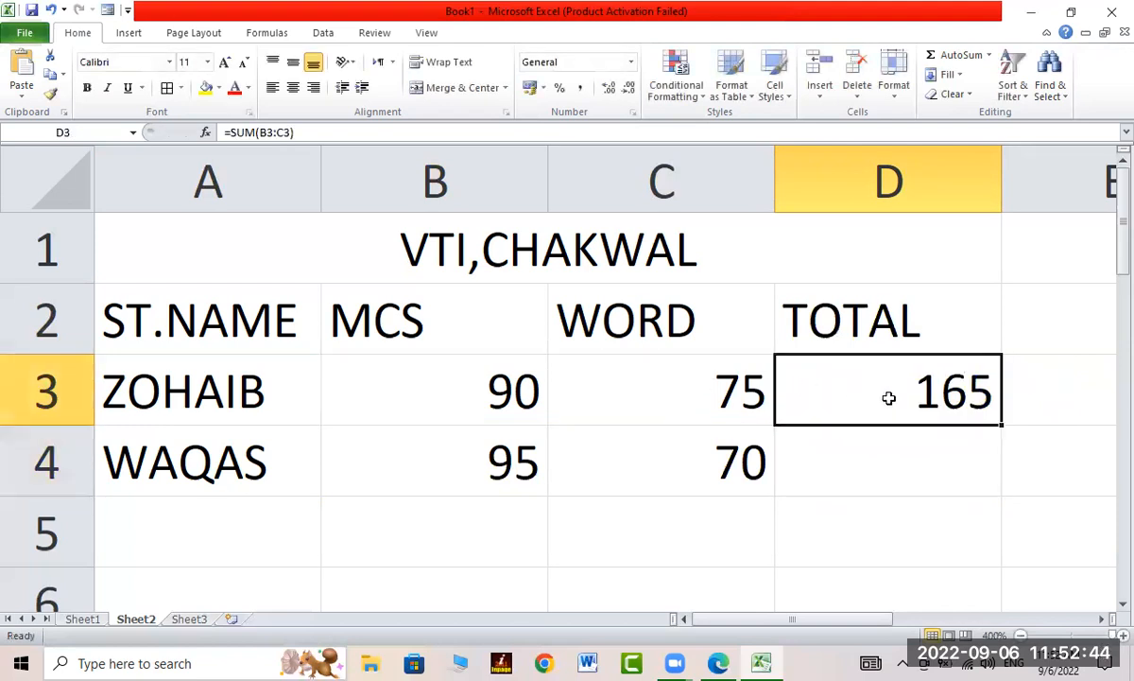
left_click_drag(1002, 427, 1003, 481)
left_click(973, 468)
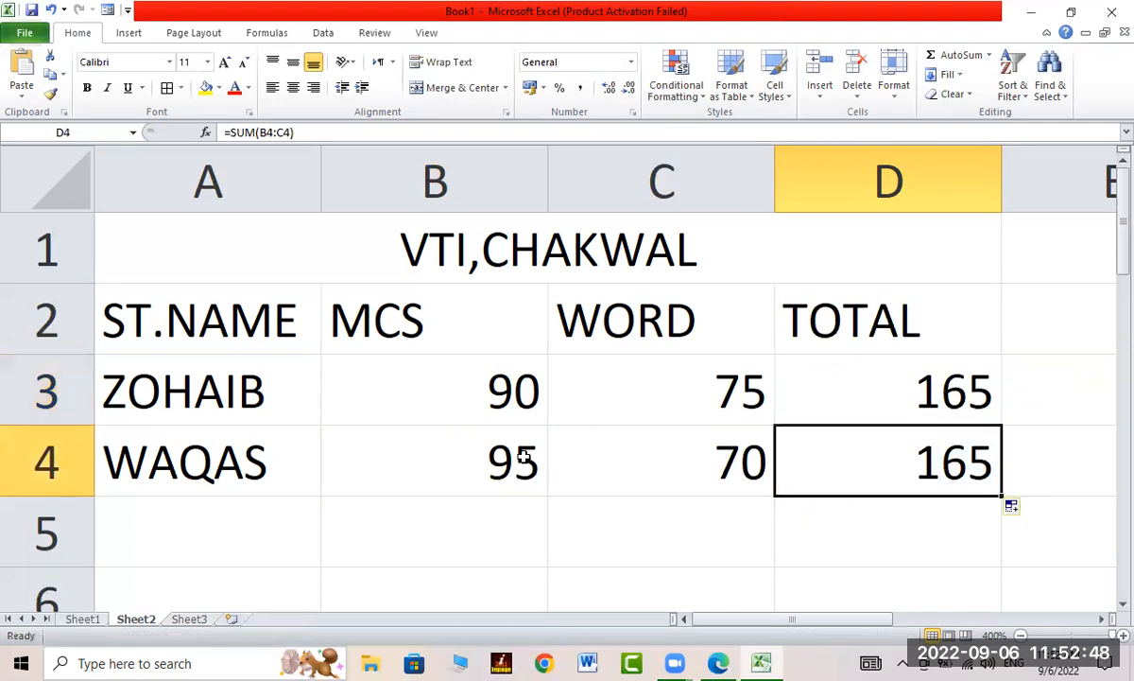
double_click(933, 470)
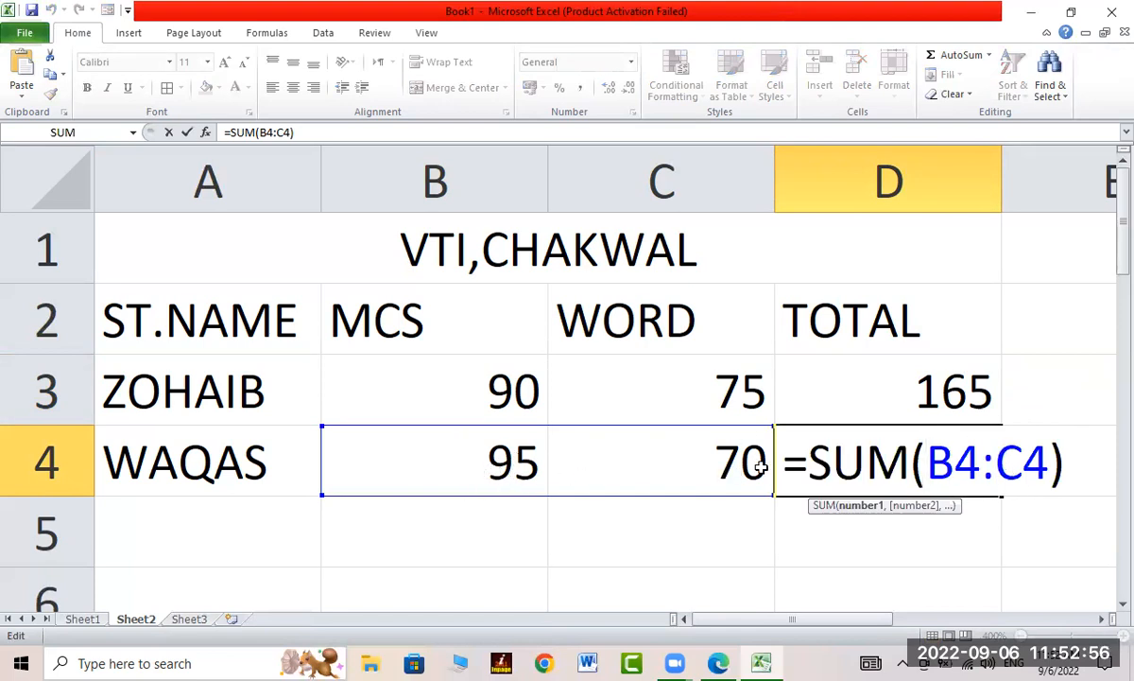
key("Return")
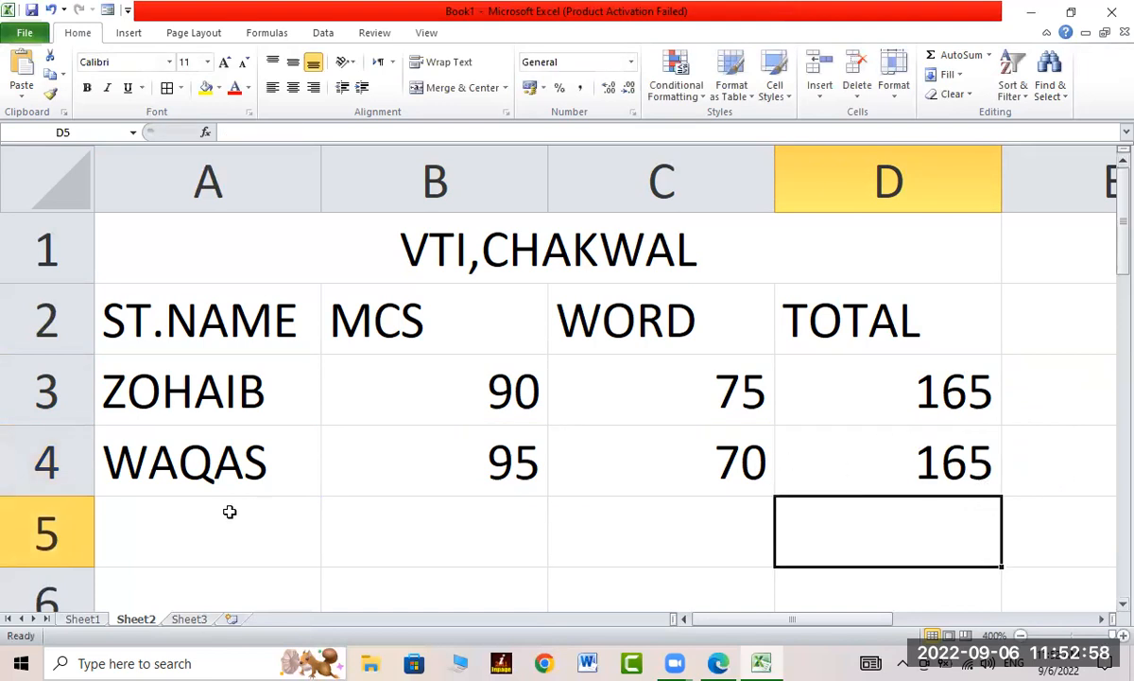
Step: Add a third student in row 5 with the student's name, 45 for MCS and 40 for WORD
left_click(107, 528)
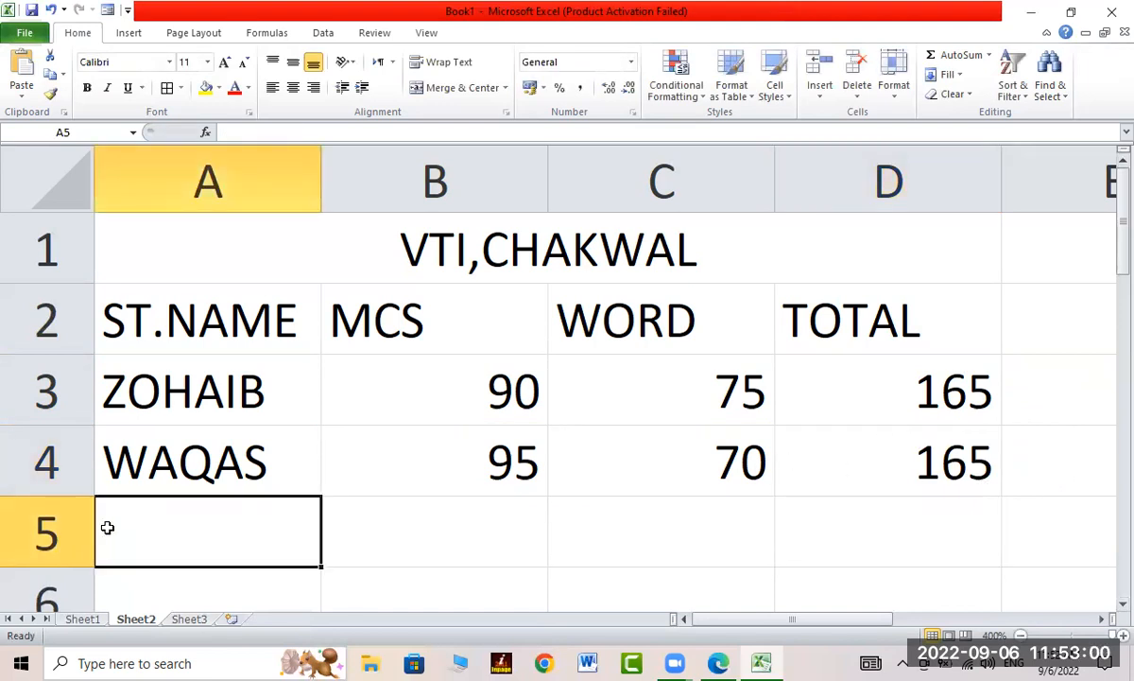
type("AFZAAL")
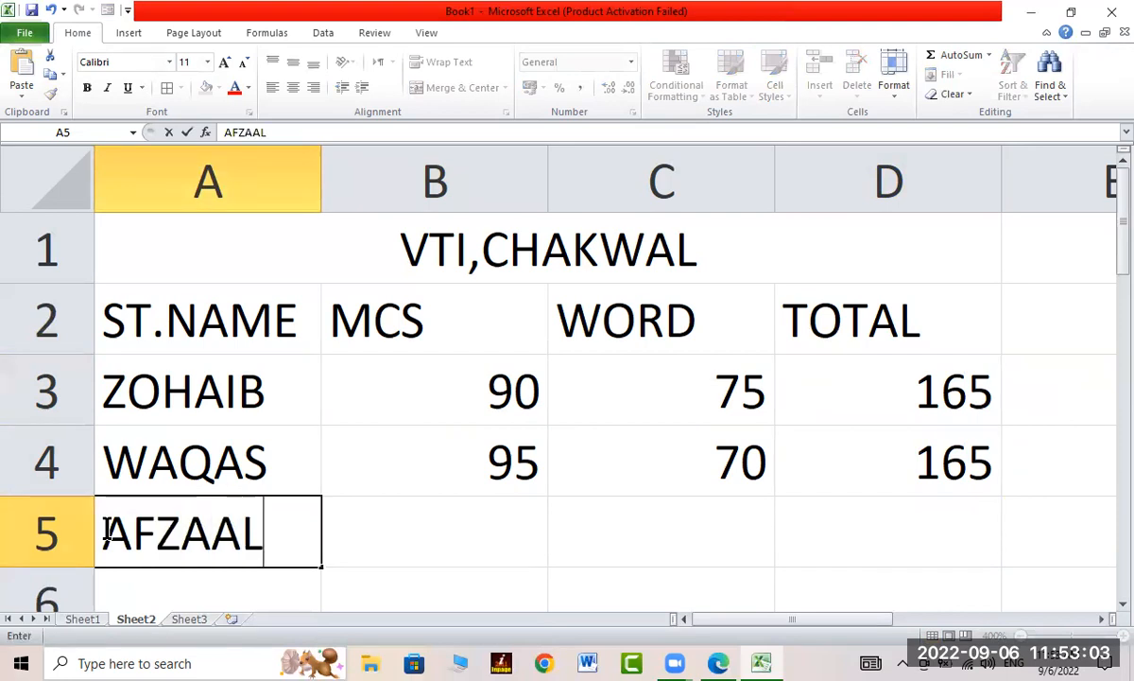
key("Tab")
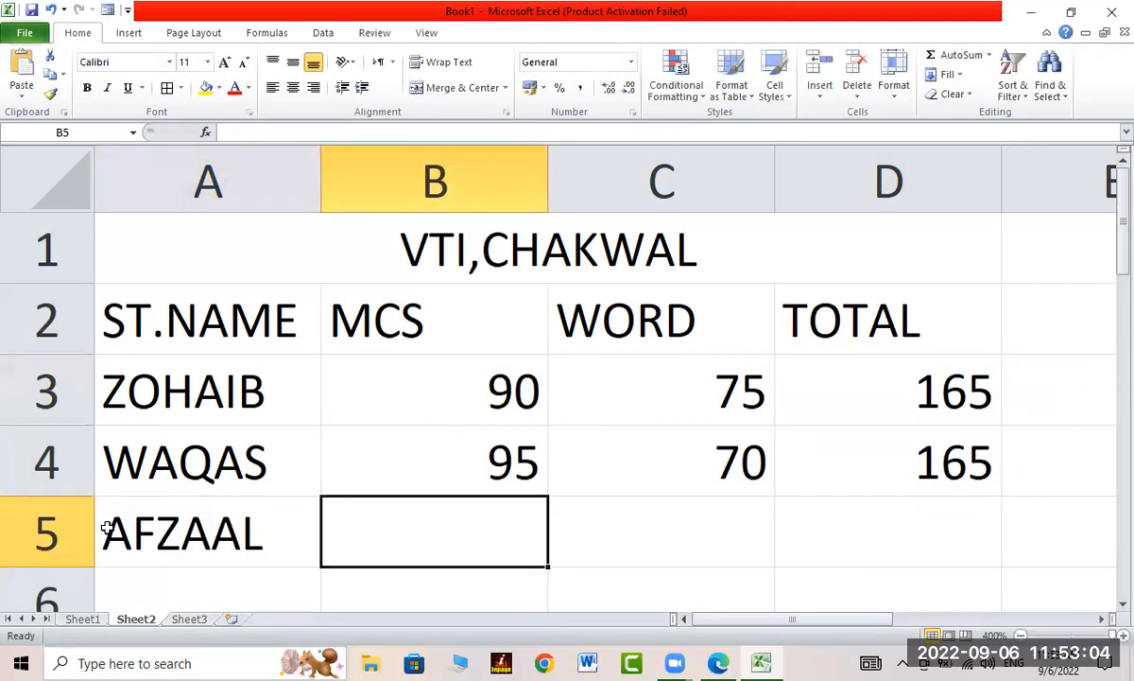
type("45")
key("Tab")
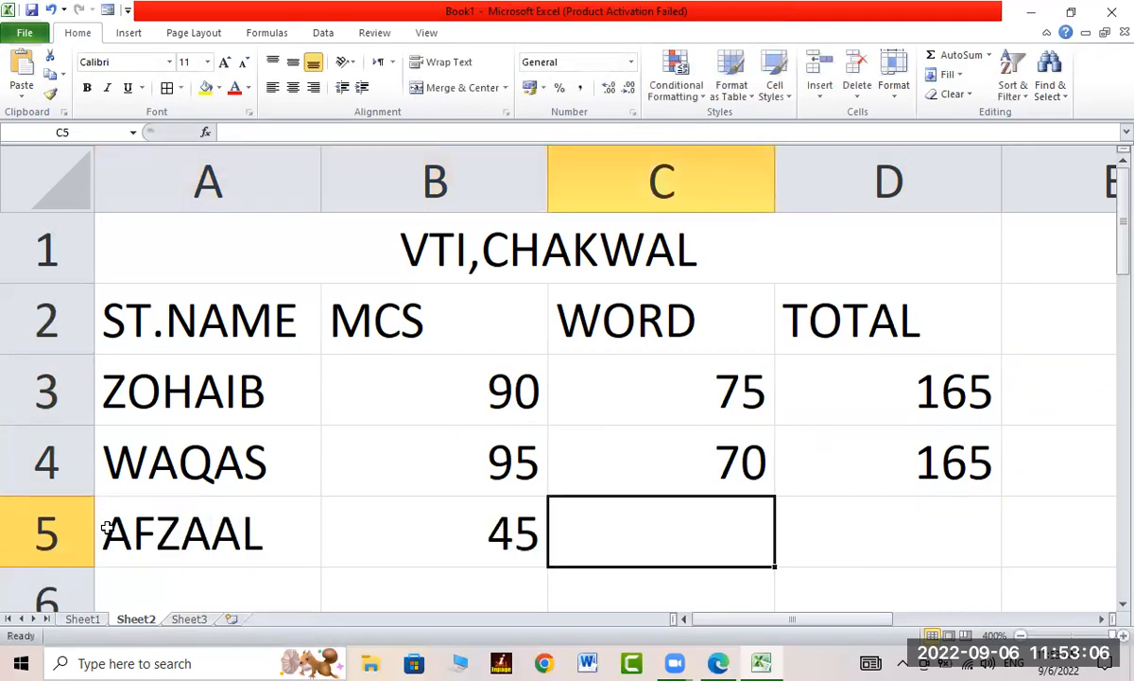
type("40")
key("Tab")
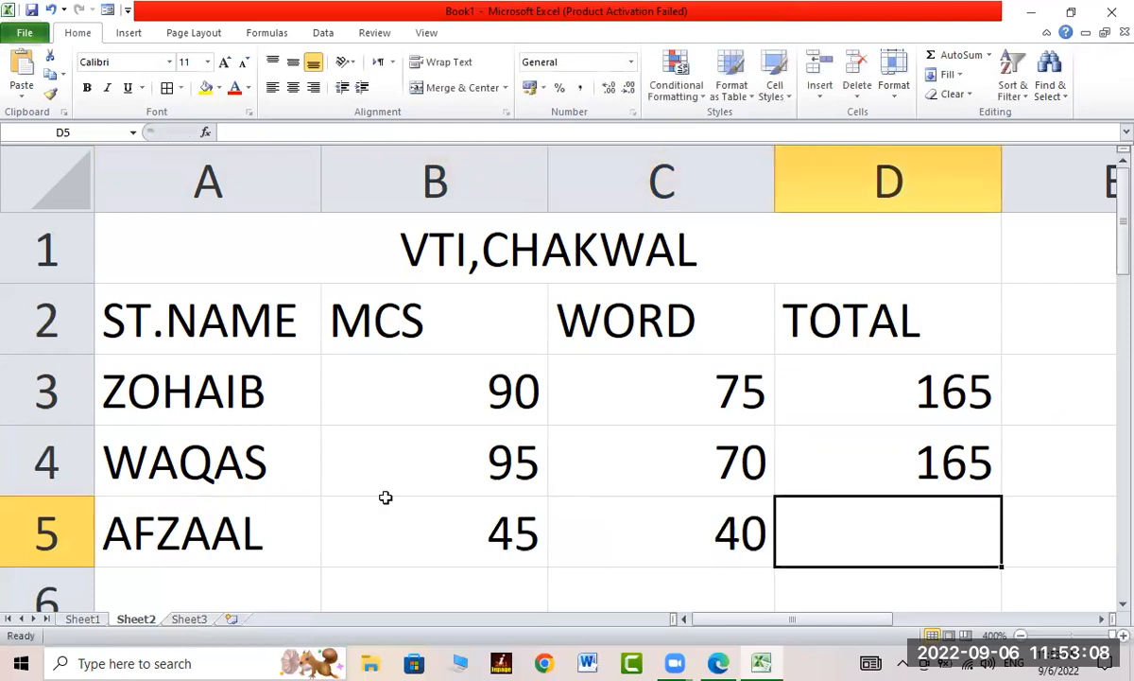
Step: Extend the total formula from D4 down to D5 for the third student
left_click(898, 459)
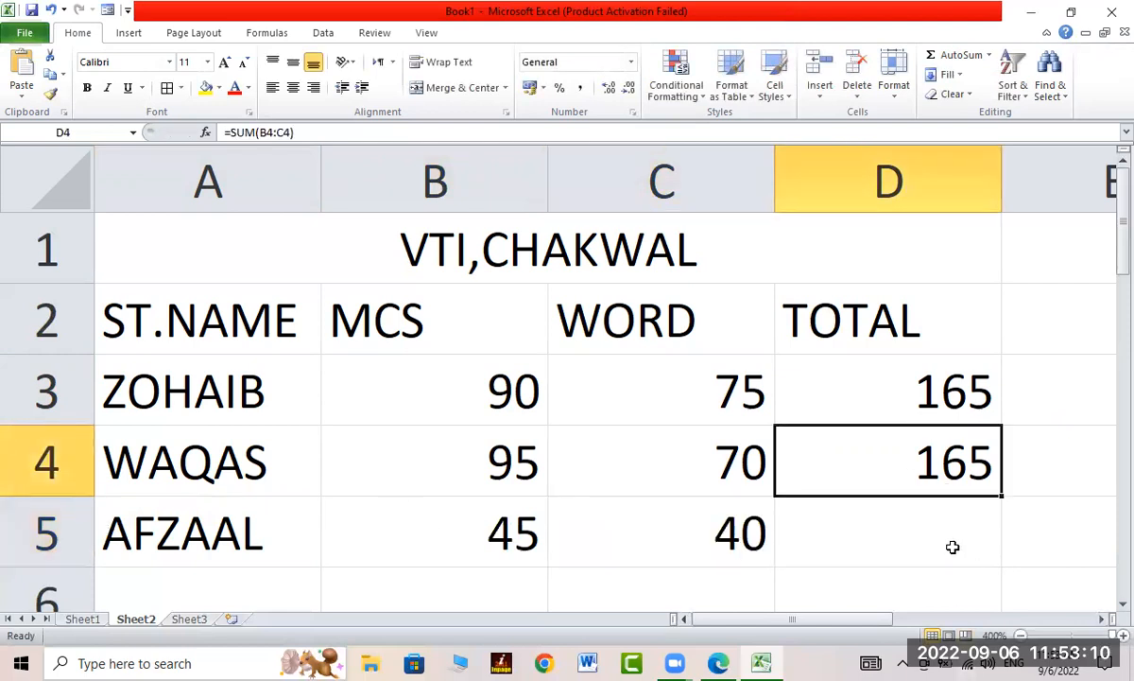
left_click_drag(1002, 495, 1004, 547)
left_click(851, 532)
left_click(453, 532)
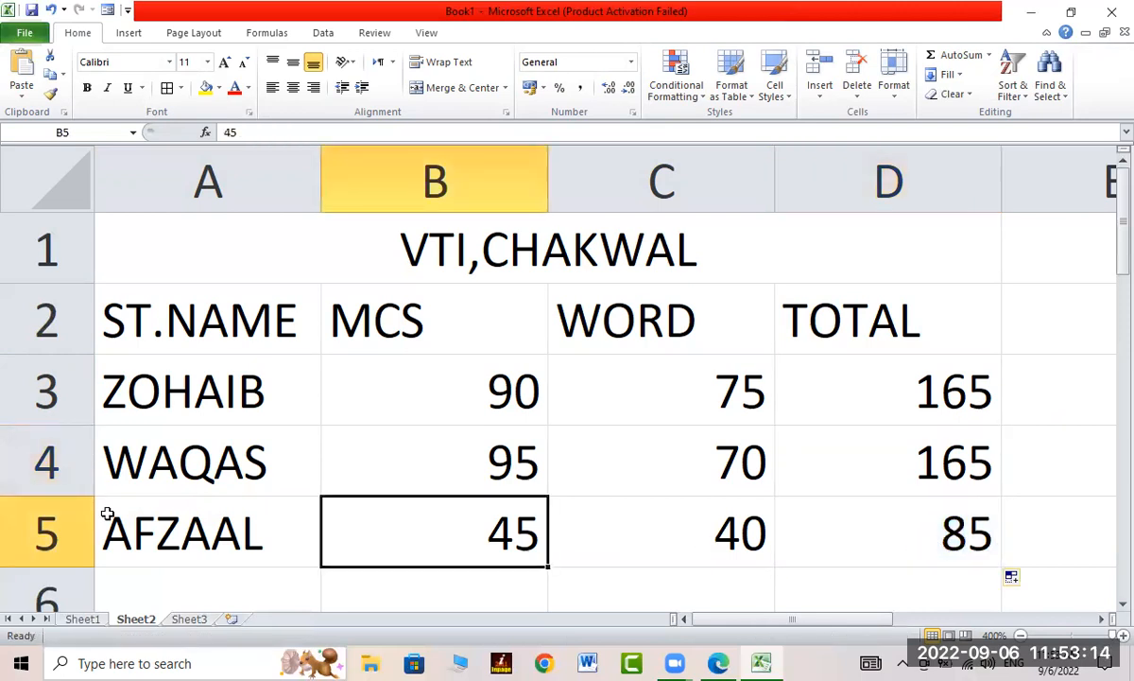
left_click(107, 513)
left_click_drag(208, 485, 928, 552)
left_click(934, 517)
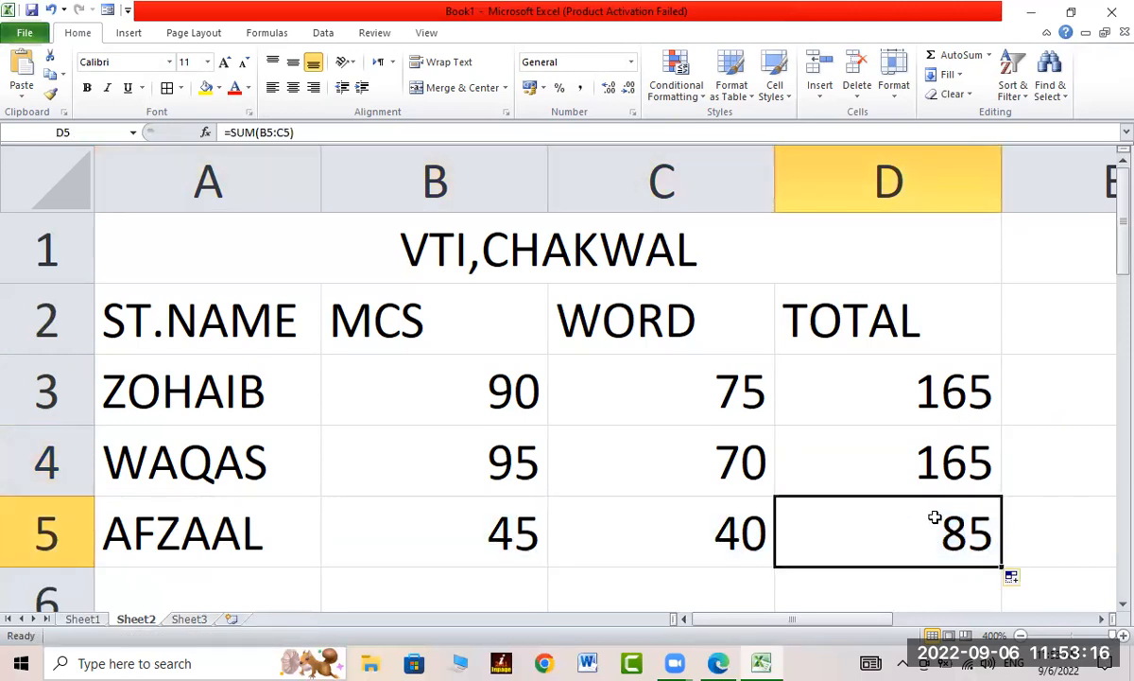
Step: Fill the D3 total formula down to D5 and clear the copied totals in D4:D5
left_click(911, 463)
left_click(937, 387)
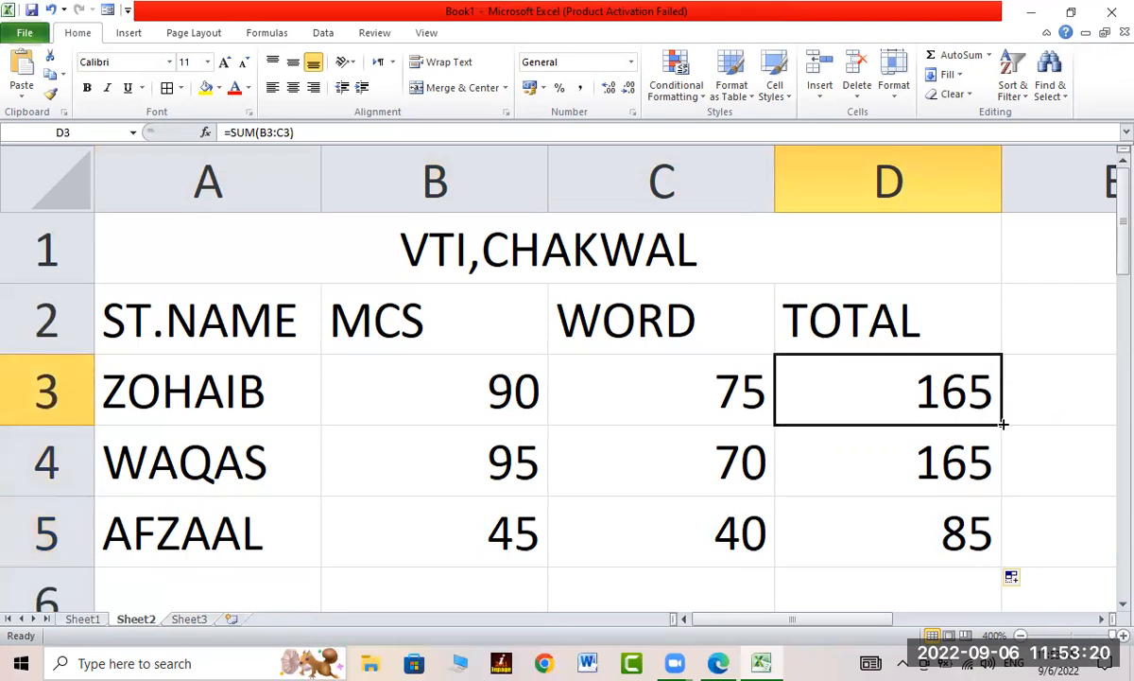
left_click_drag(1003, 425, 1000, 565)
left_click_drag(950, 465, 949, 554)
key("Delete")
Step: Check the SUM formula in D3 and fill it down through D5 to total the other two students' marks
left_click(893, 382)
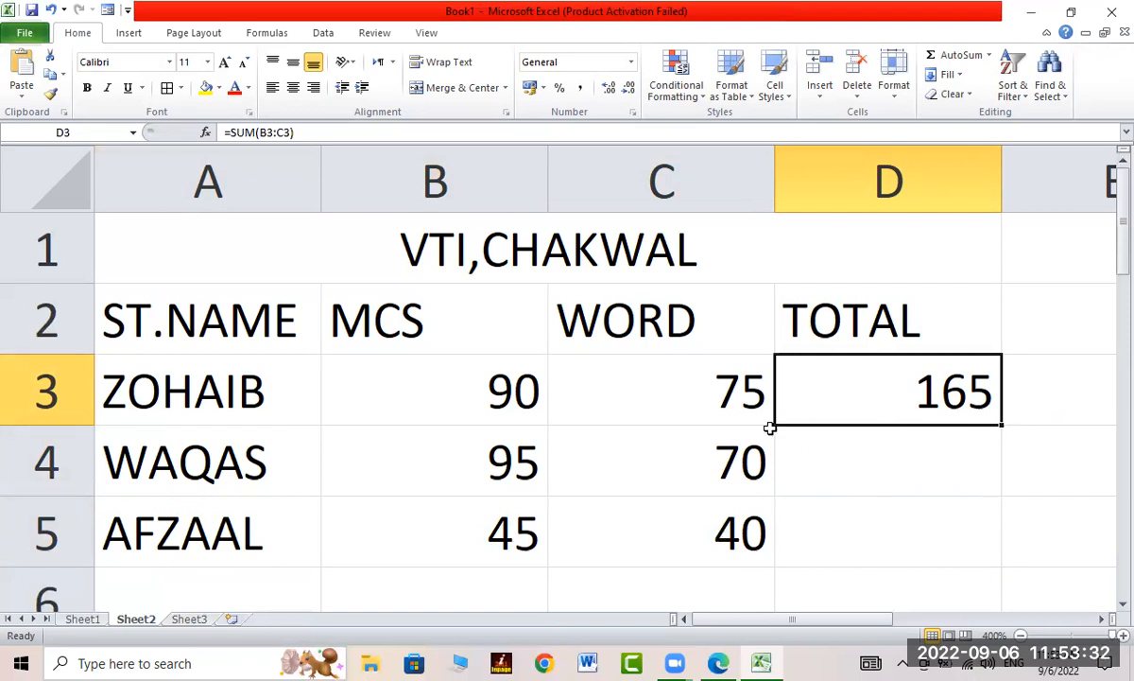
double_click(878, 389)
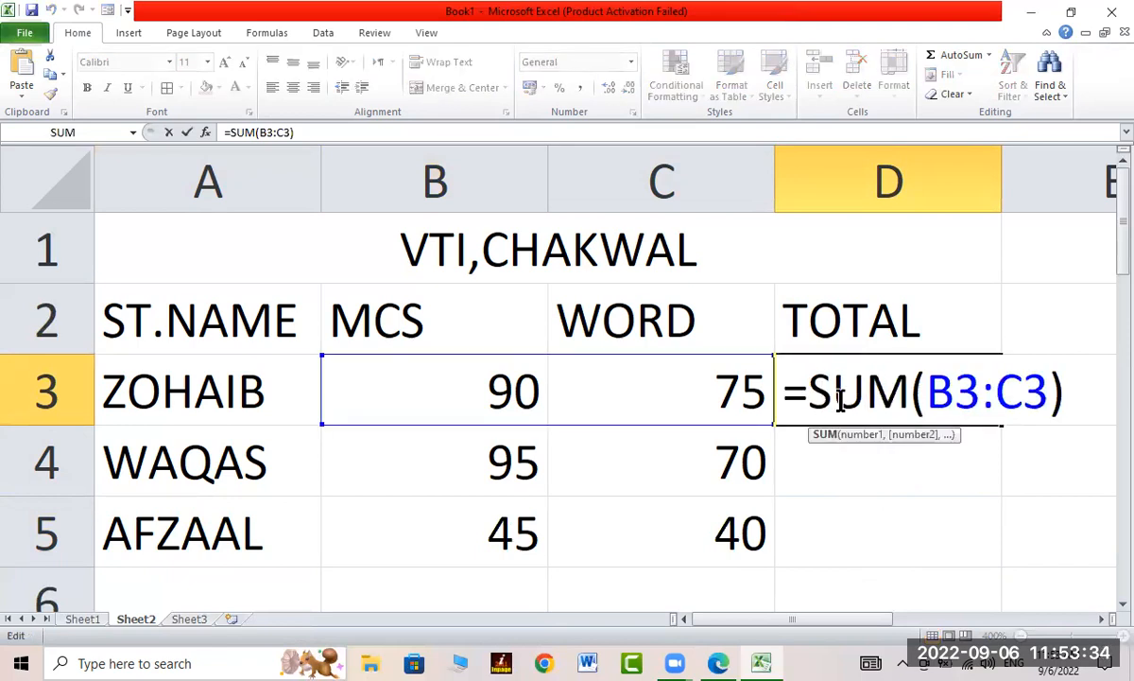
key("Return")
left_click(937, 400)
left_click_drag(1001, 425, 1004, 549)
left_click(974, 476)
Step: Inspect the copied SUM formulas in D4 and D5 to see which cell ranges they reference
left_click(929, 466)
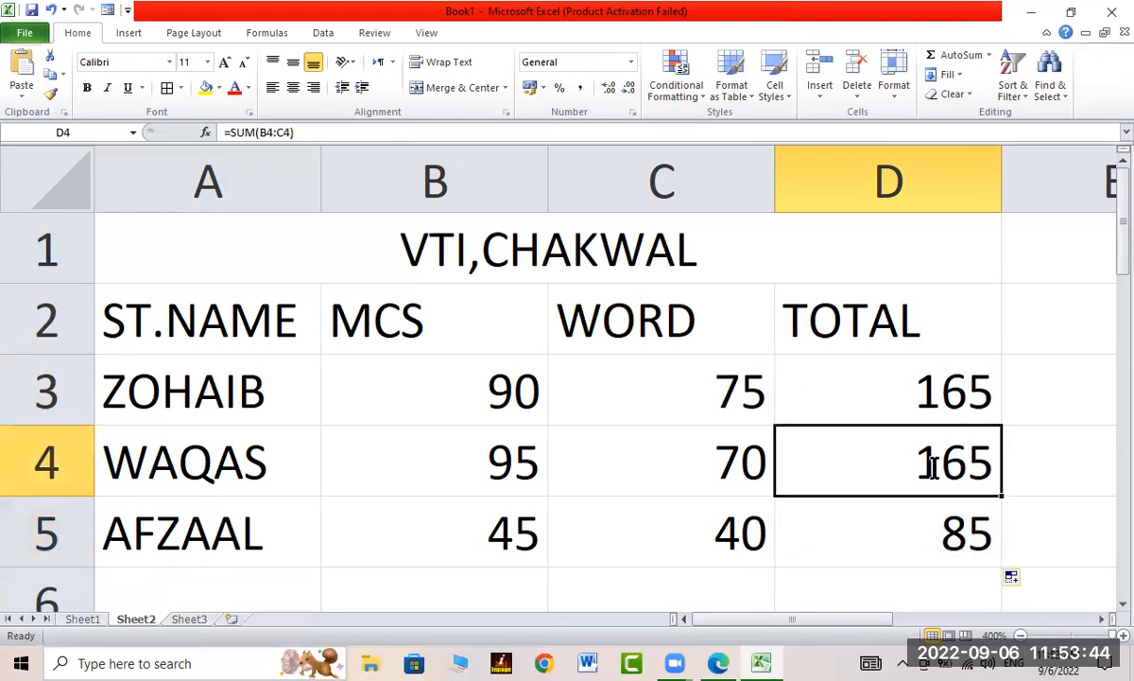
double_click(929, 466)
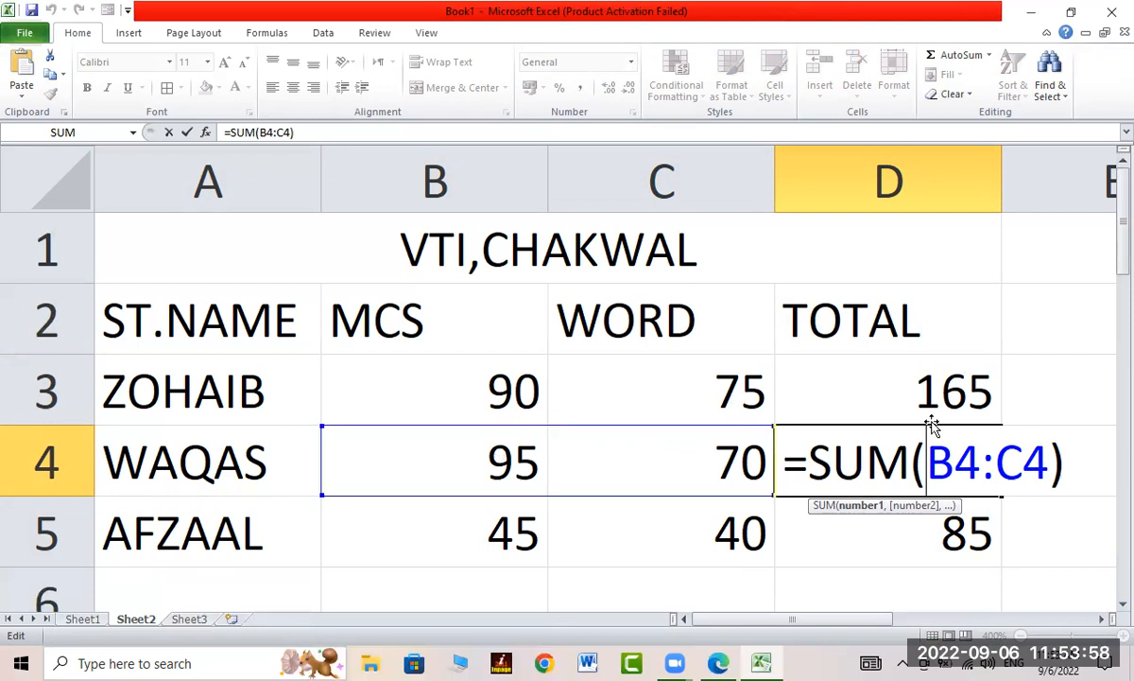
left_click_drag(925, 463, 1040, 470)
key("Return")
double_click(949, 522)
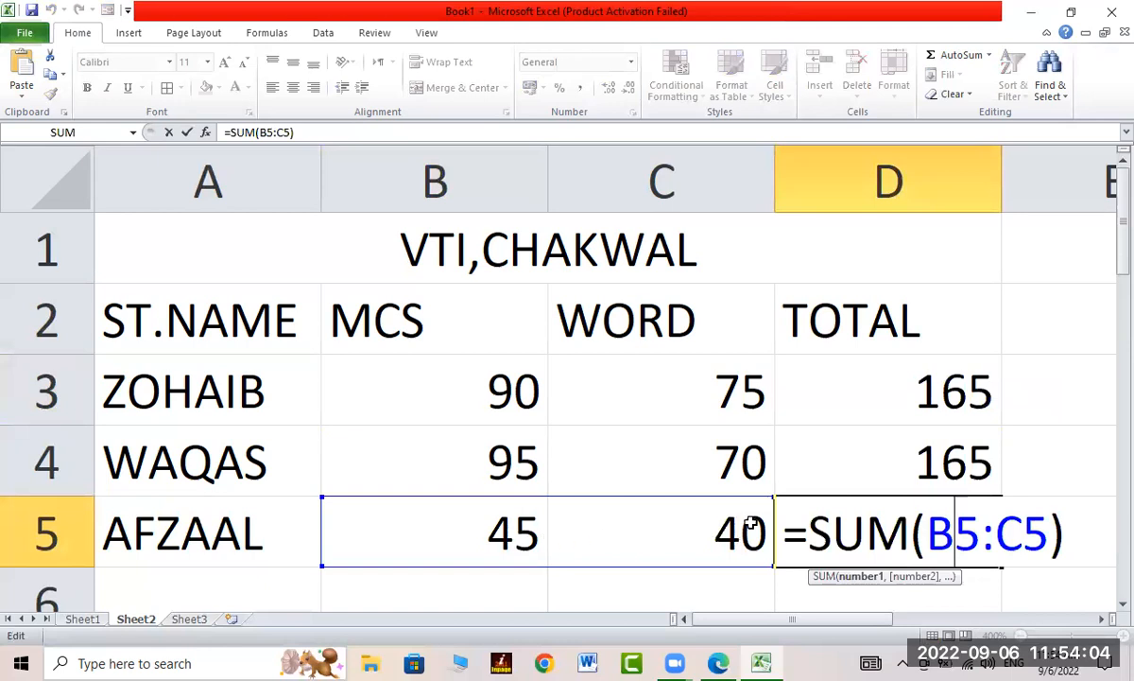
key("Return")
scroll(843, 511, "down", 1)
left_click(856, 445)
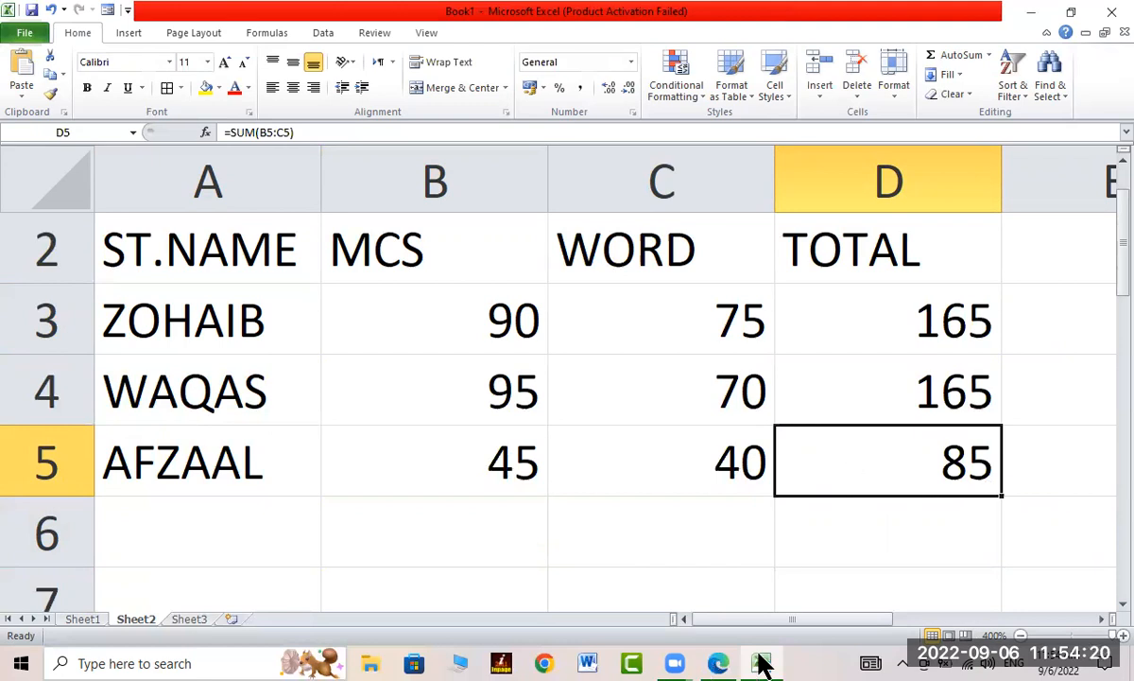
Step: Switch to the Learner Guide PDF in Edge and go back to the overview of Learning Unit 3: Apply Basic Formulas and Functions
left_click(716, 663)
scroll(608, 447, "up", 2)
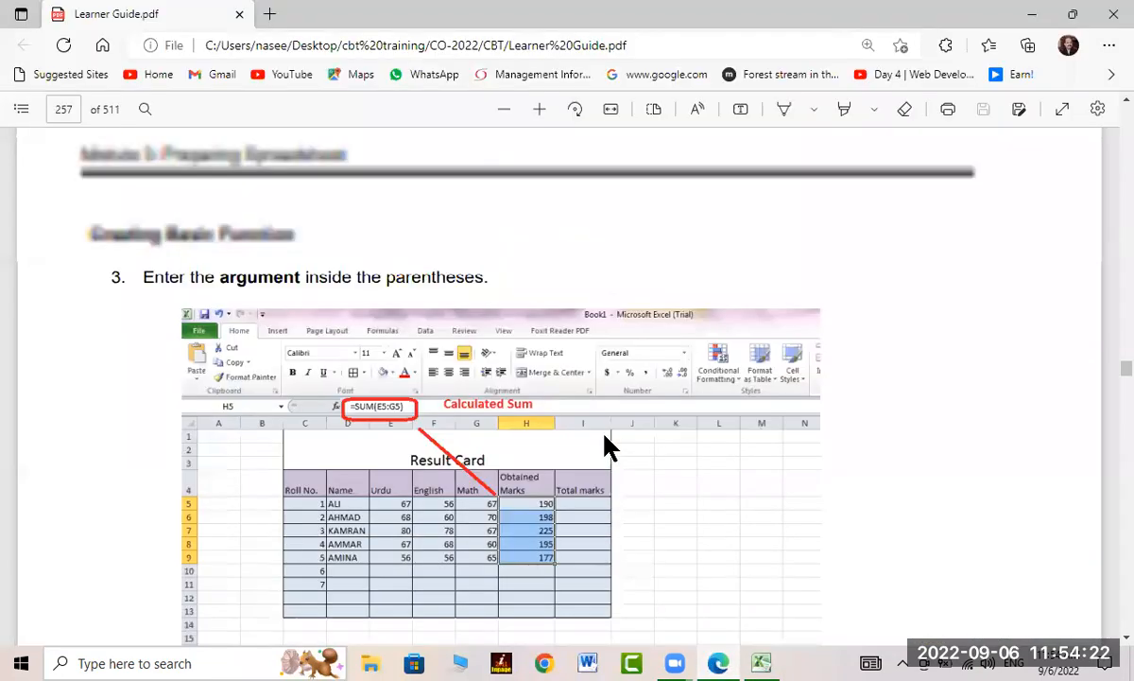
scroll(608, 447, "up", 15)
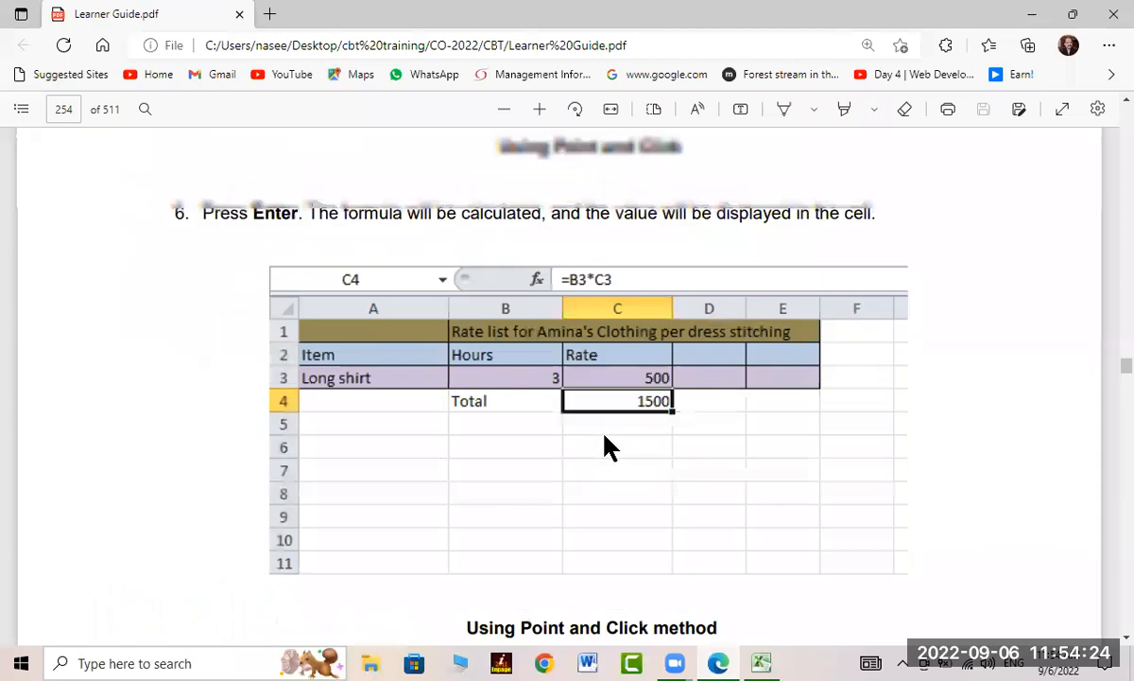
scroll(608, 447, "up", 15)
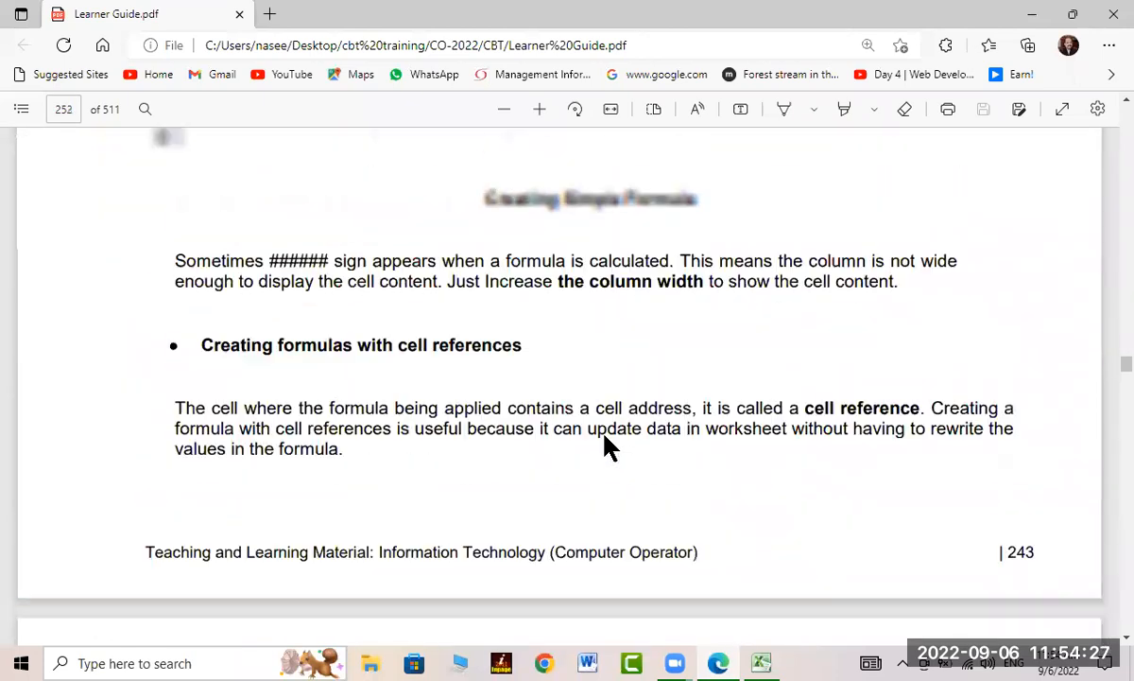
scroll(608, 447, "up", 15)
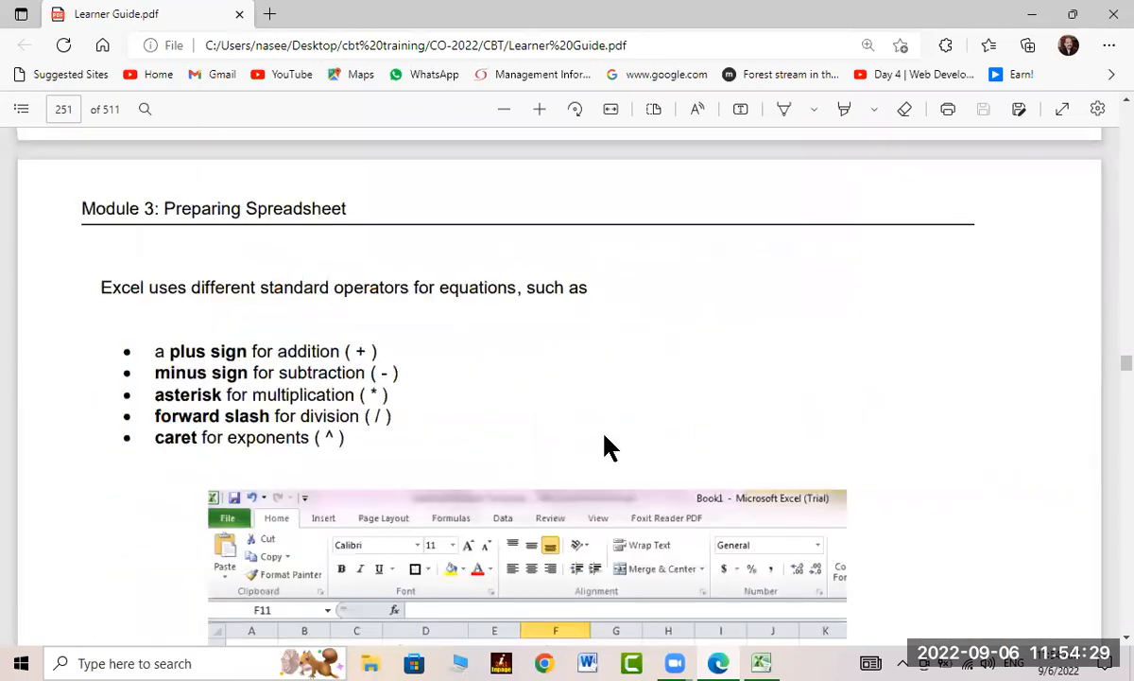
scroll(608, 447, "up", 15)
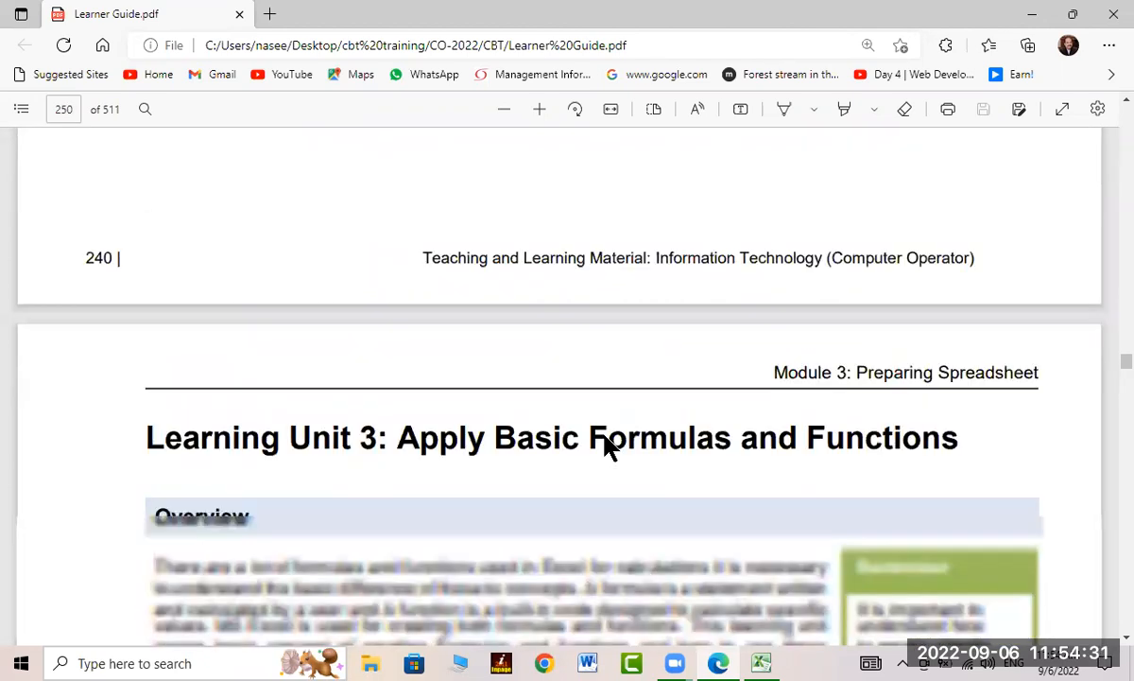
scroll(608, 447, "down", 2)
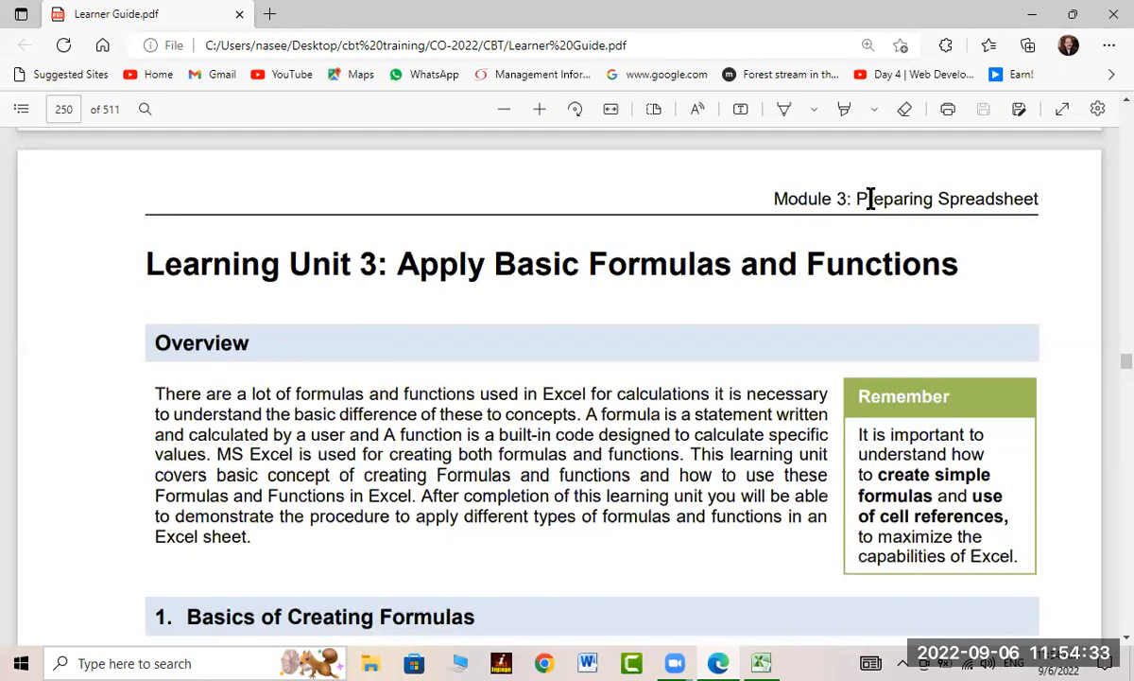
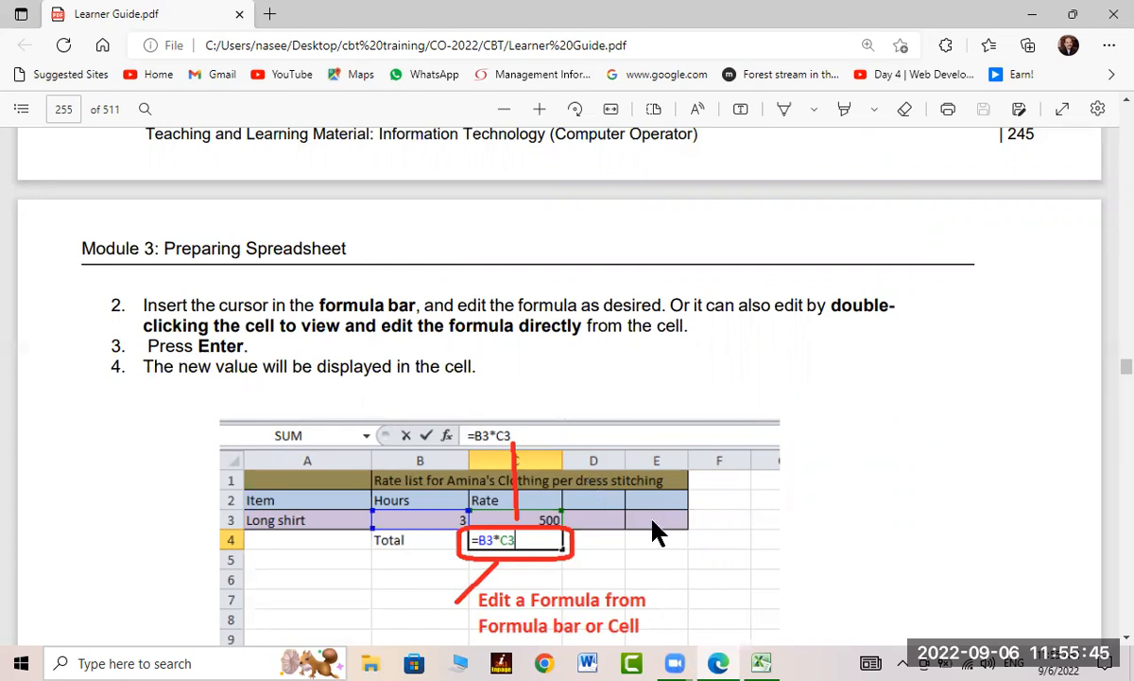
Step: Read through the guide's sections on the parts of a function, working with arguments and creating a basic SUM function
scroll(641, 505, "down", 10)
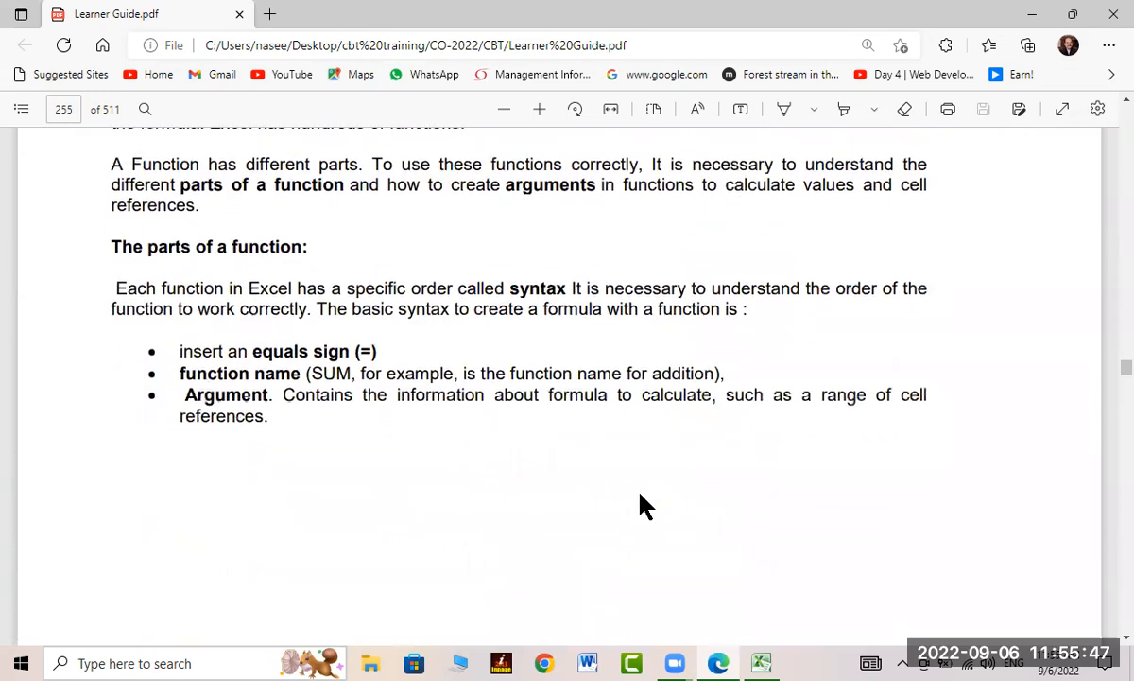
scroll(641, 505, "down", 5)
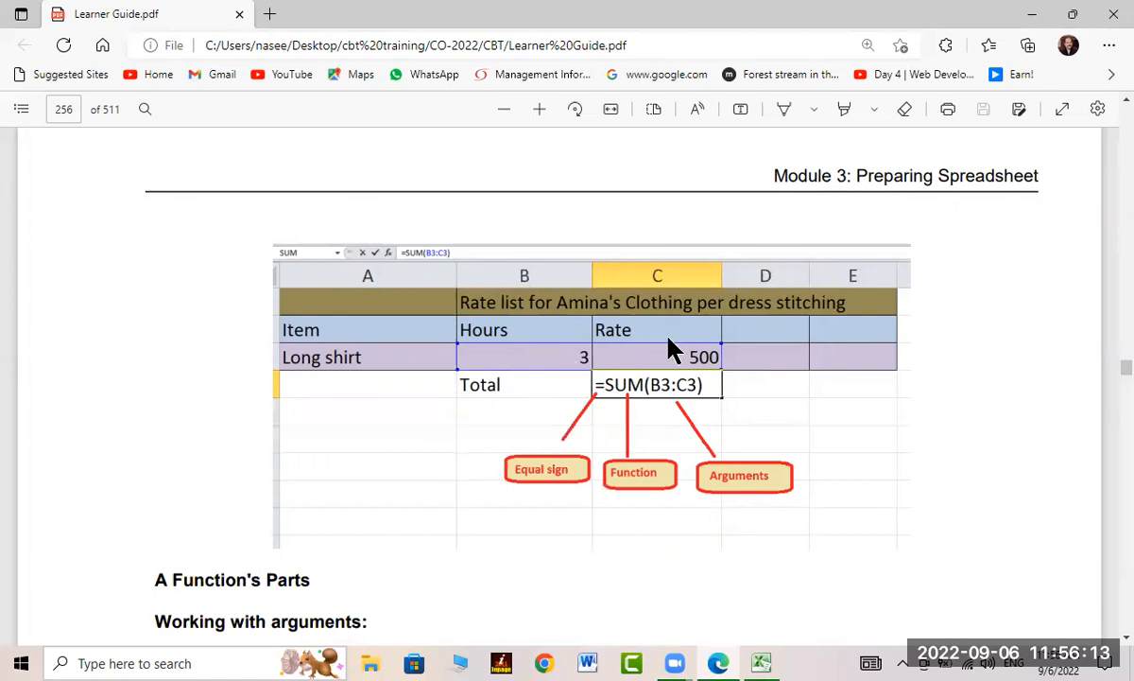
scroll(711, 434, "down", 3)
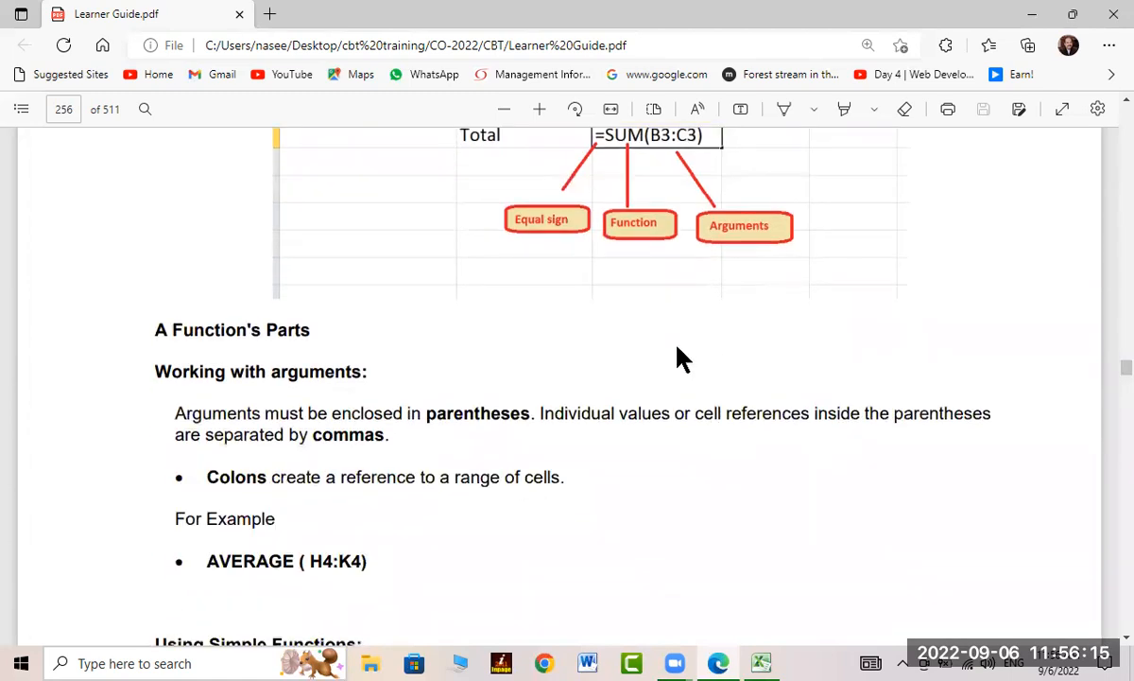
scroll(679, 357, "down", 3)
scroll(700, 421, "down", 3)
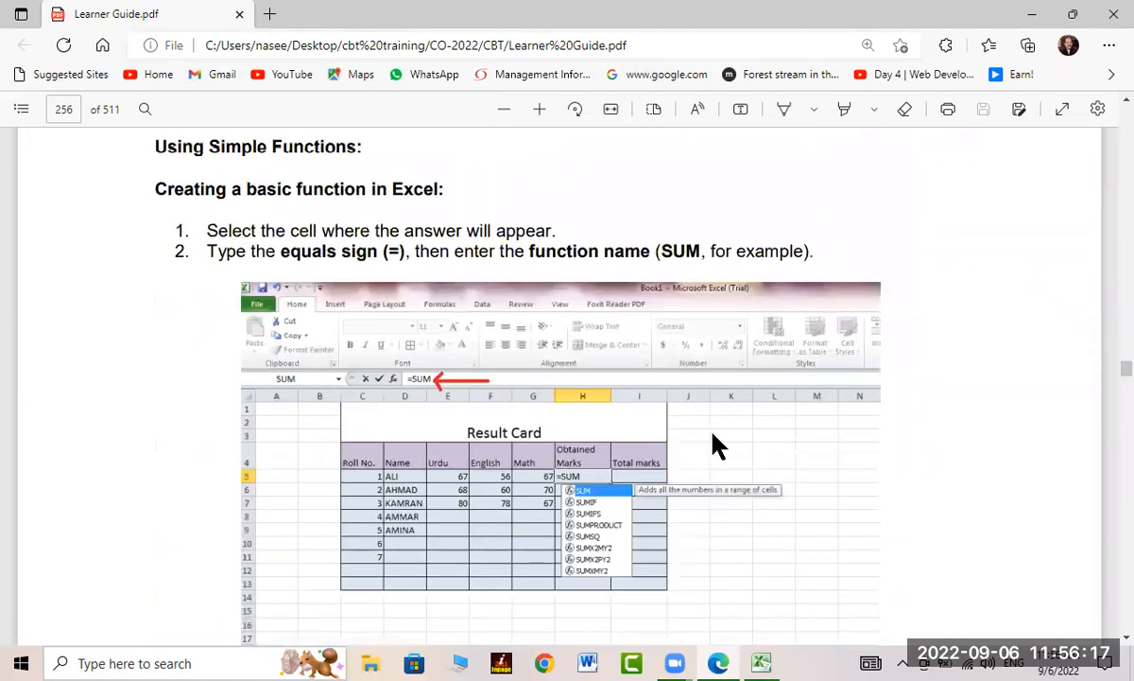
scroll(715, 444, "down", 1)
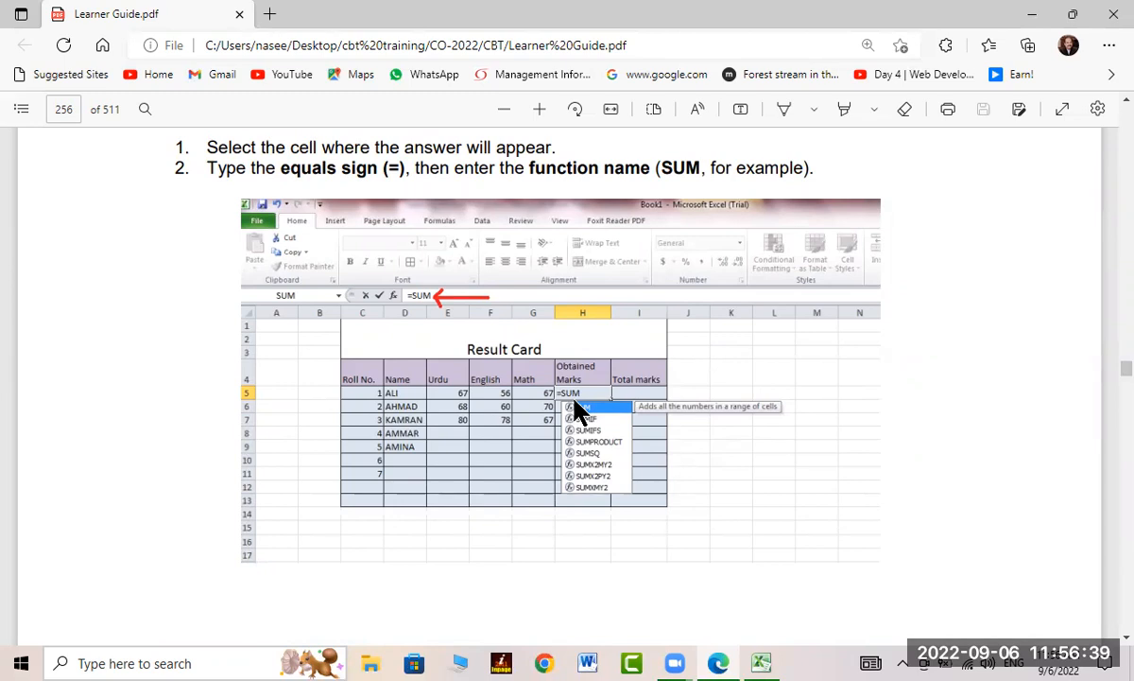
Step: Read the guide's instruction on entering the argument inside the parentheses, and switch back to the marks table in Excel
scroll(578, 411, "down", 8)
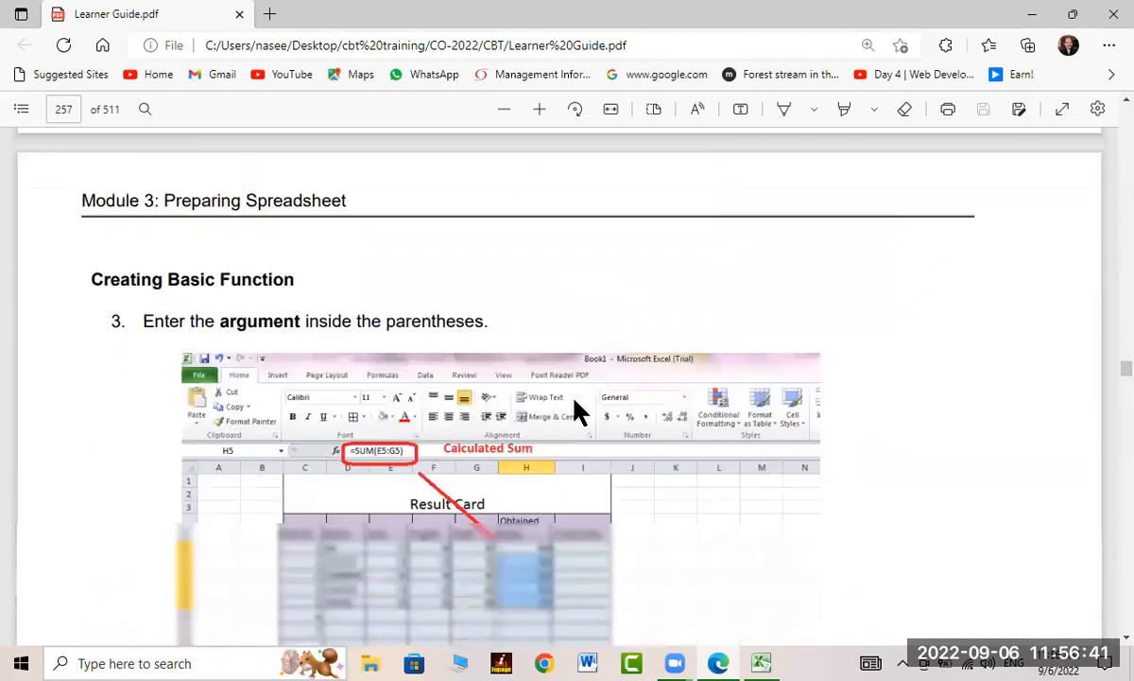
scroll(579, 411, "down", 1)
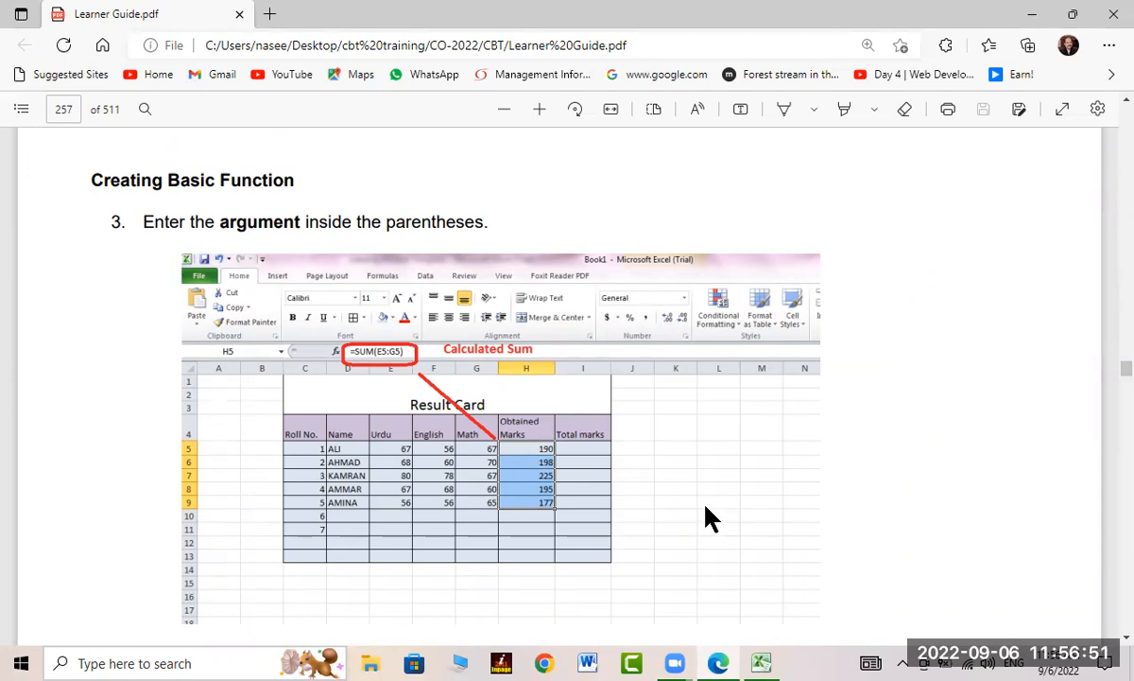
left_click(761, 662)
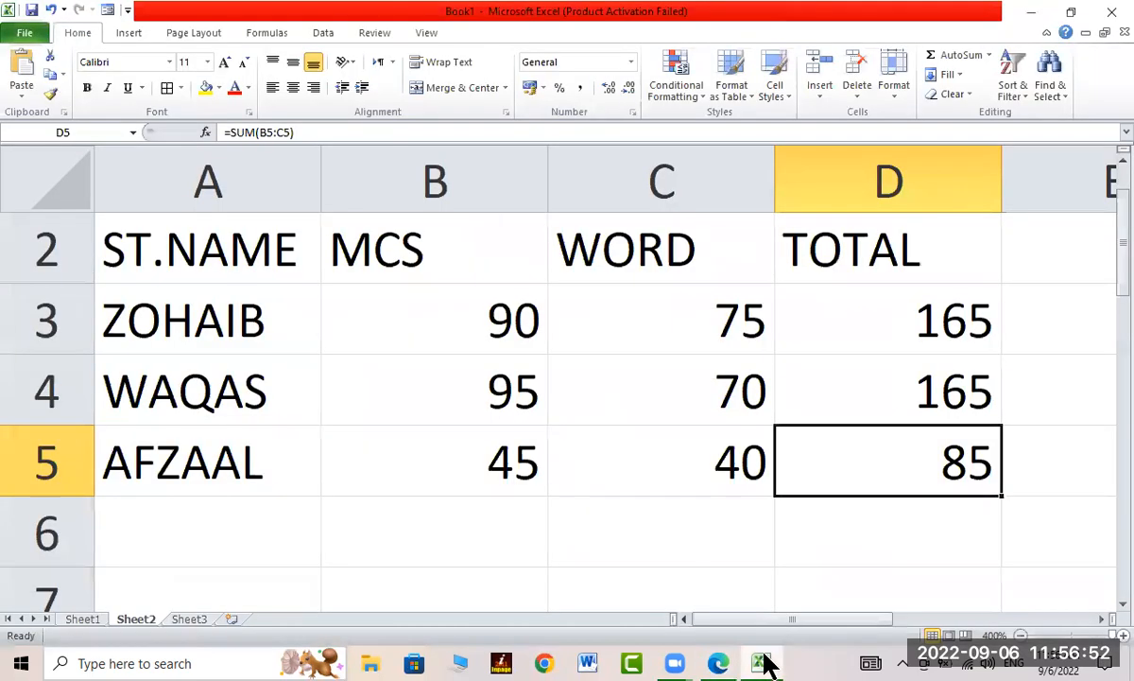
Step: Add a fourth student in row 6, entering the student's name with 55 for MCS and 65 for WORD
left_click(727, 508)
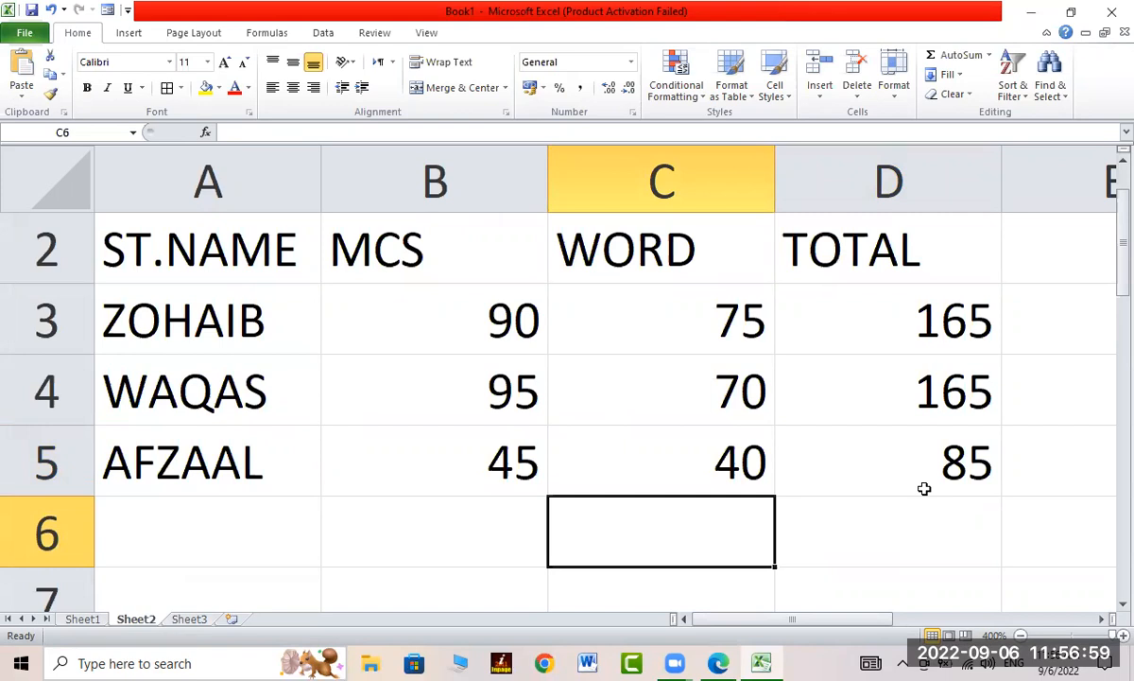
left_click(934, 322)
left_click(922, 519)
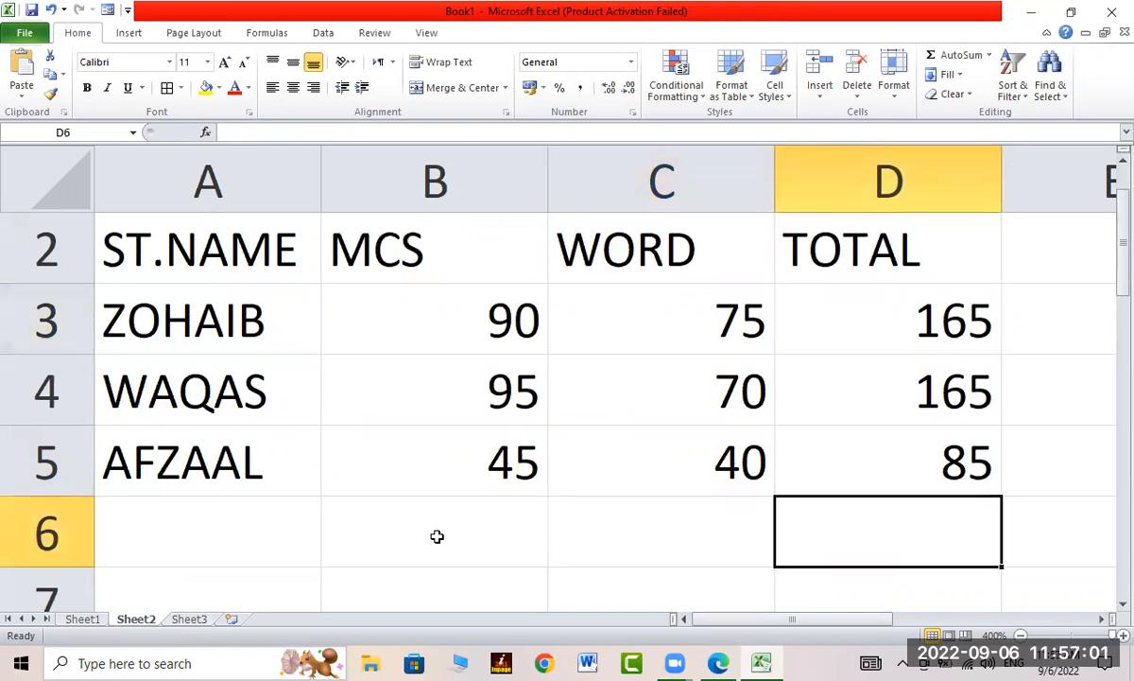
left_click(295, 535)
type("ALI")
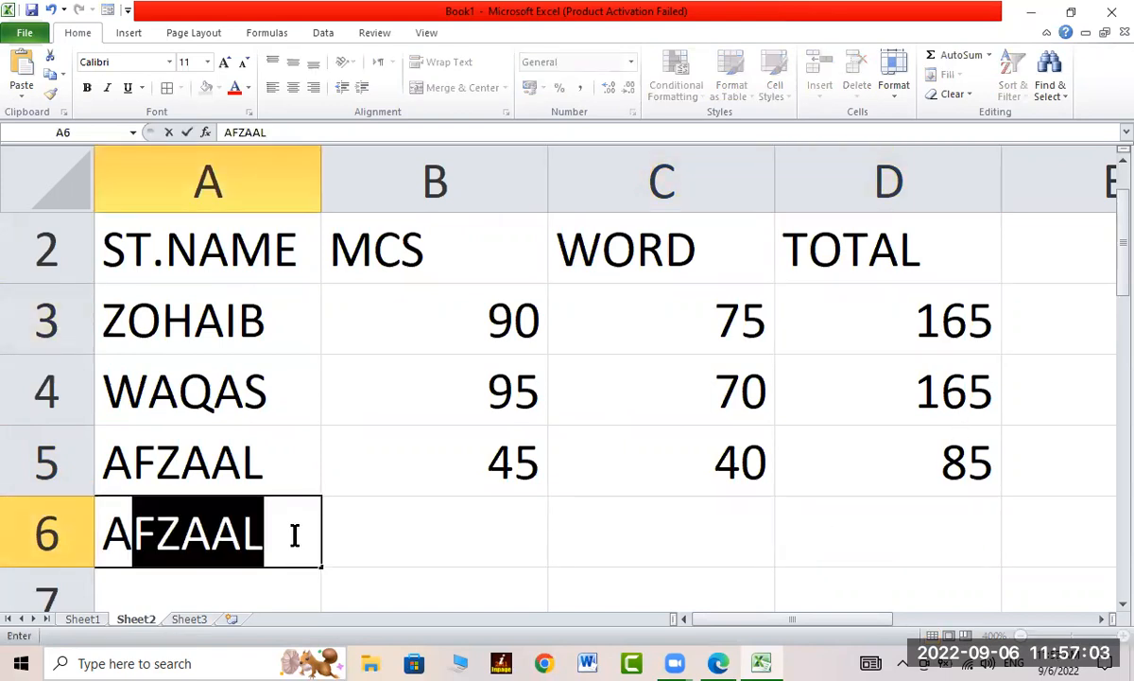
key("Tab")
type("55")
key("Tab")
type("65")
key("Tab")
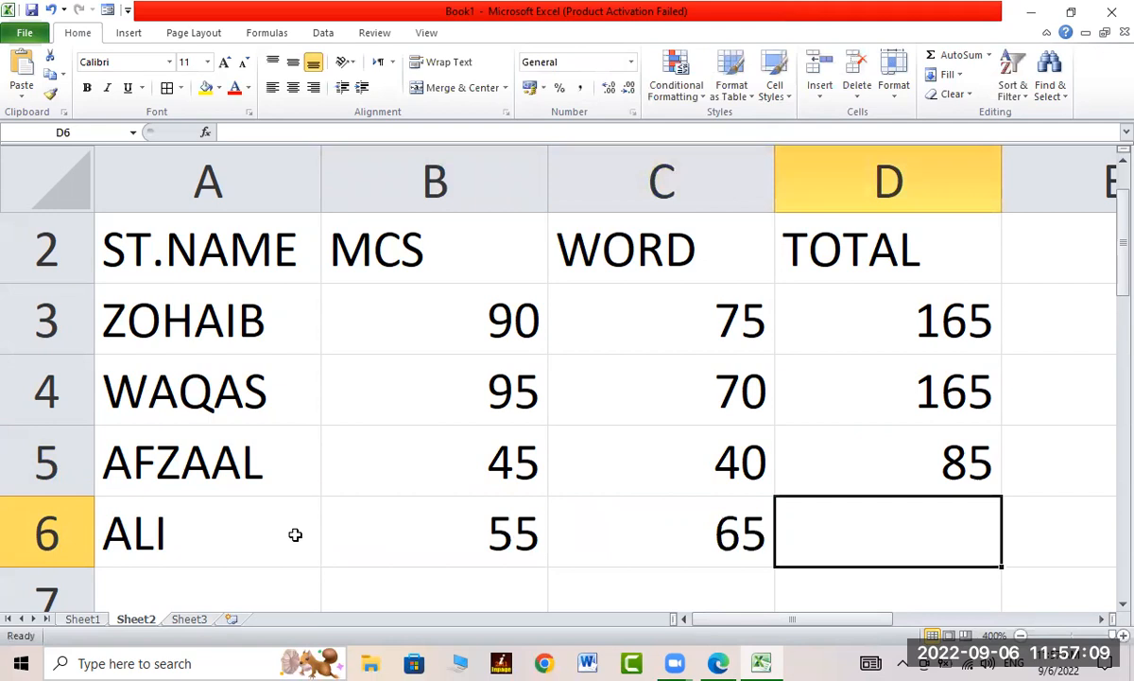
Step: Add a fifth student in row 7, entering the student's name with 65 for MCS and 75 for WORD
key("Down")
key("Left")
key("Left")
key("Left")
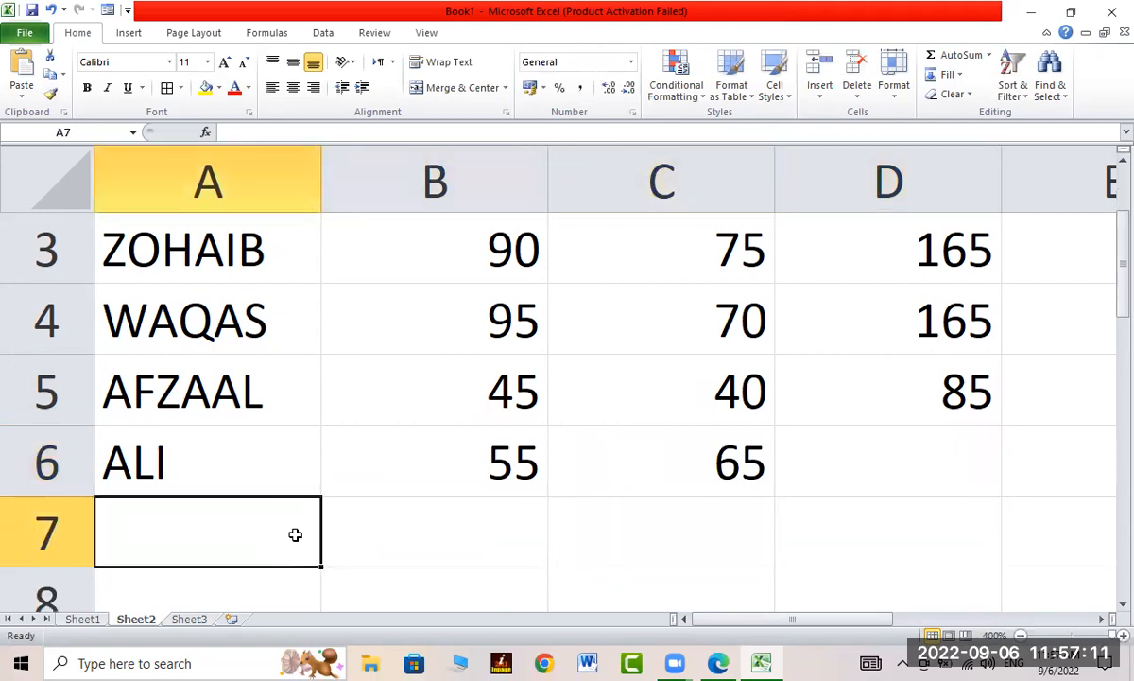
type("TAYYEB")
key("Tab")
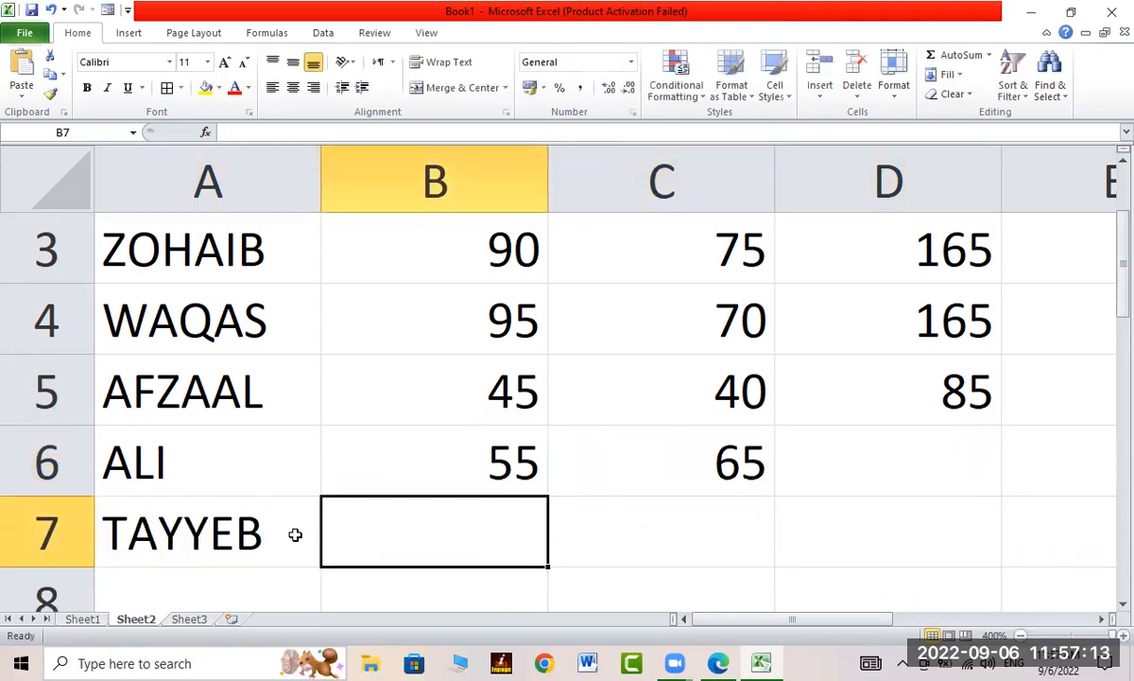
type("65")
key("Tab")
type("75")
key("Tab")
Step: Add a sixth student in row 8, entering the student's name with 90 for MCS and 85 for WORD
key("Down")
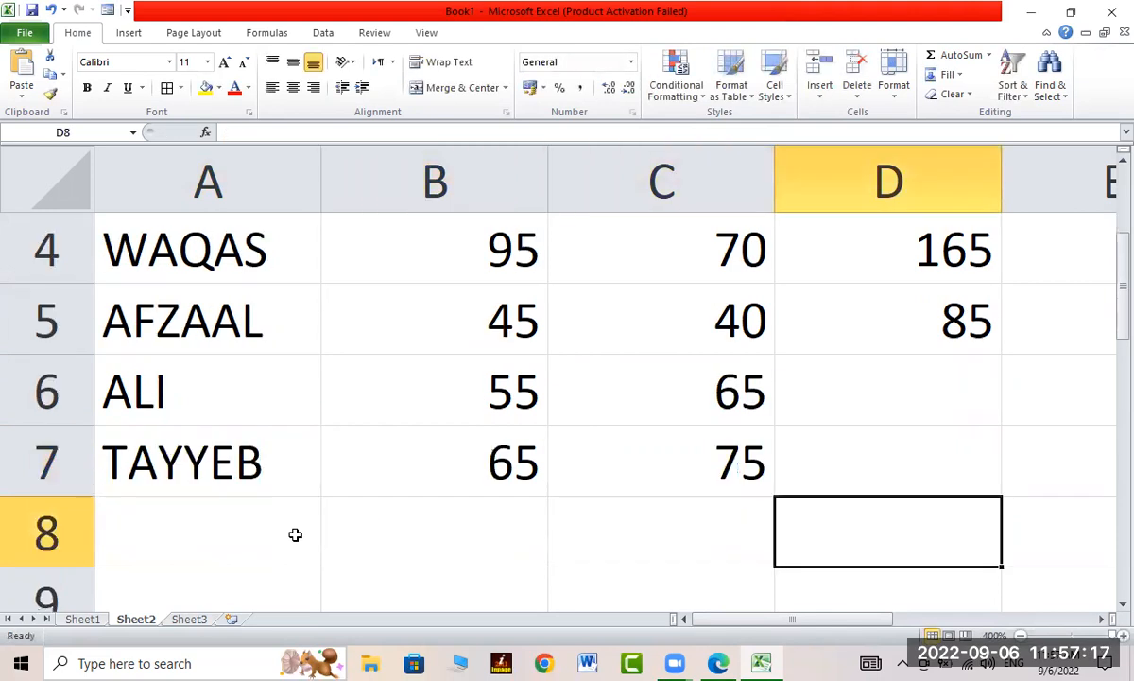
key("Left")
key("Left")
key("Left")
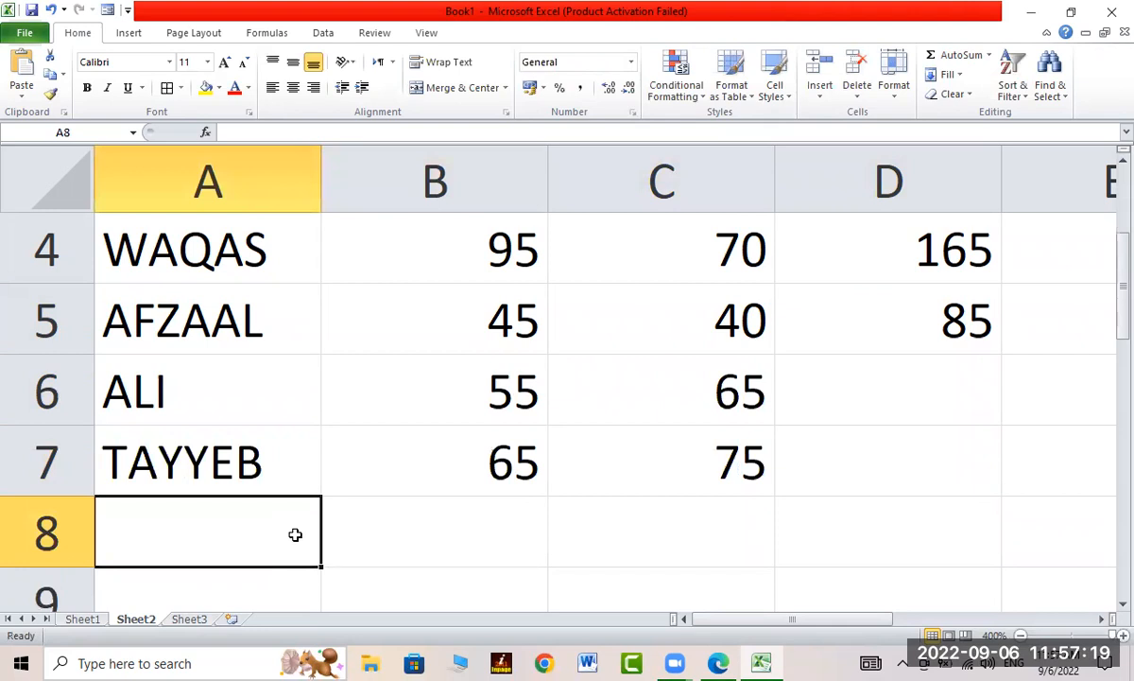
type("KHURRAM")
key("Tab")
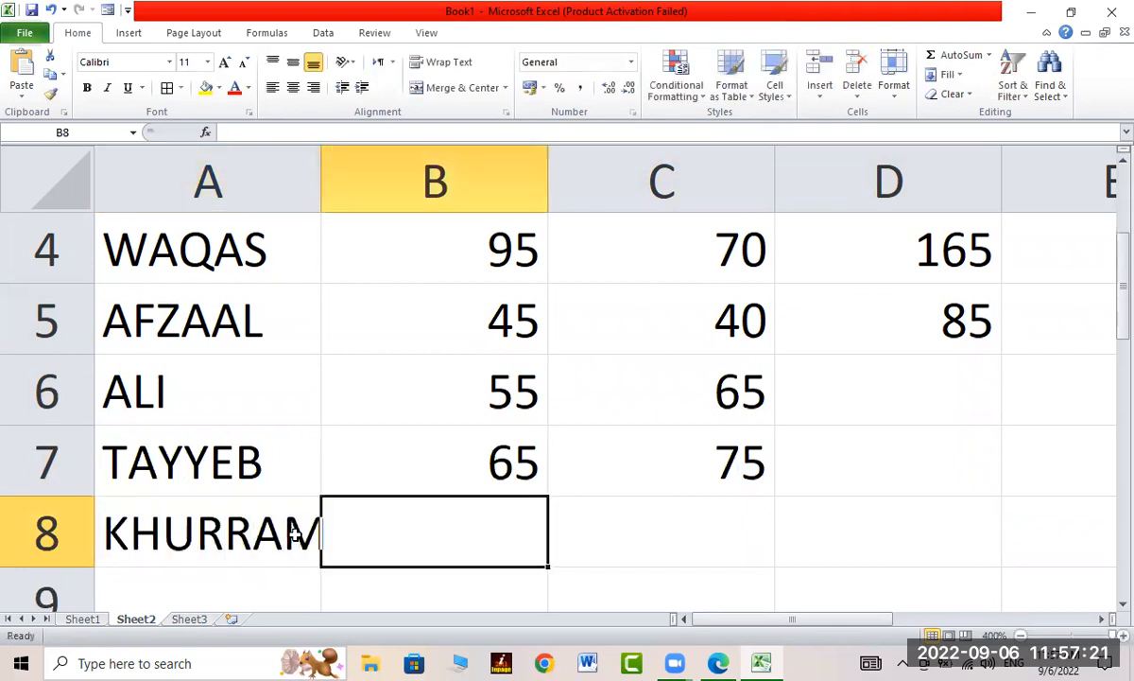
type("90")
key("Tab")
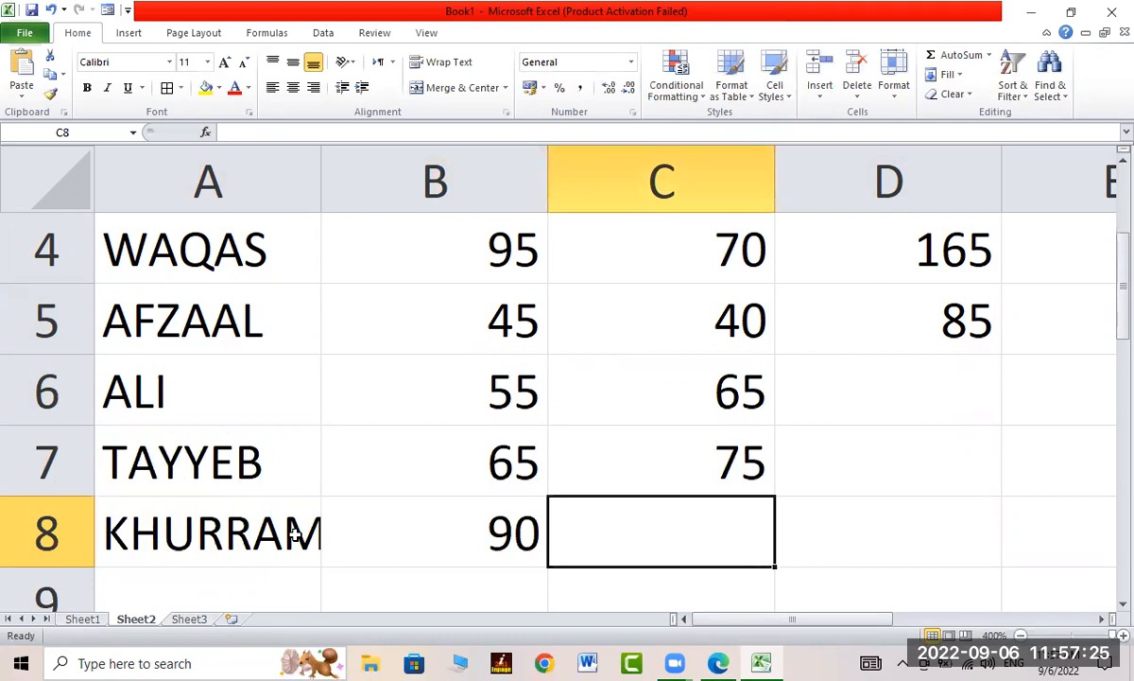
type("85")
key("Tab")
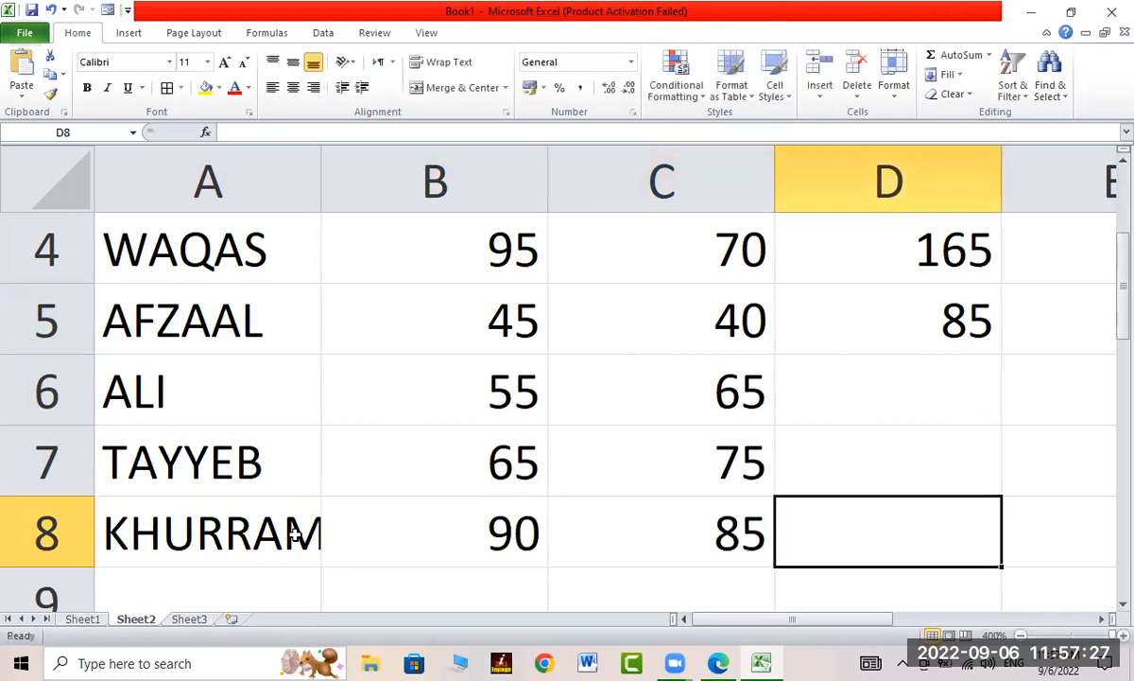
Step: Insert a sheet column before TOTAL and head it EXCEL in D2
scroll(345, 497, "up", 1)
scroll(338, 482, "down", 1)
scroll(605, 355, "up", 1)
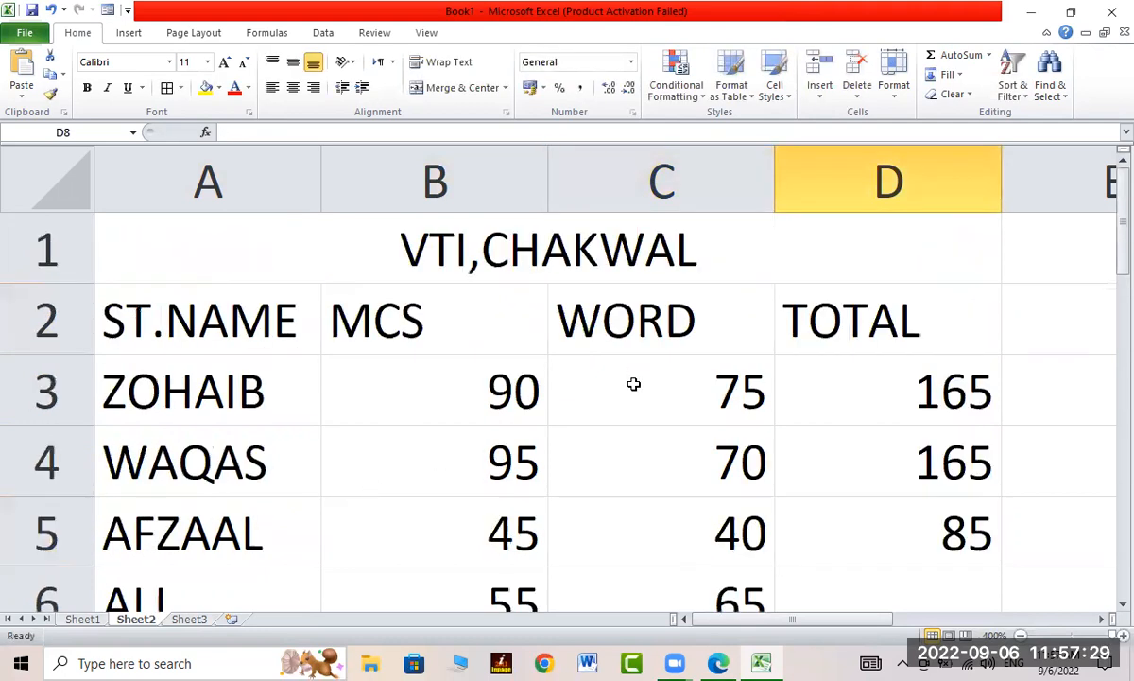
left_click(672, 347)
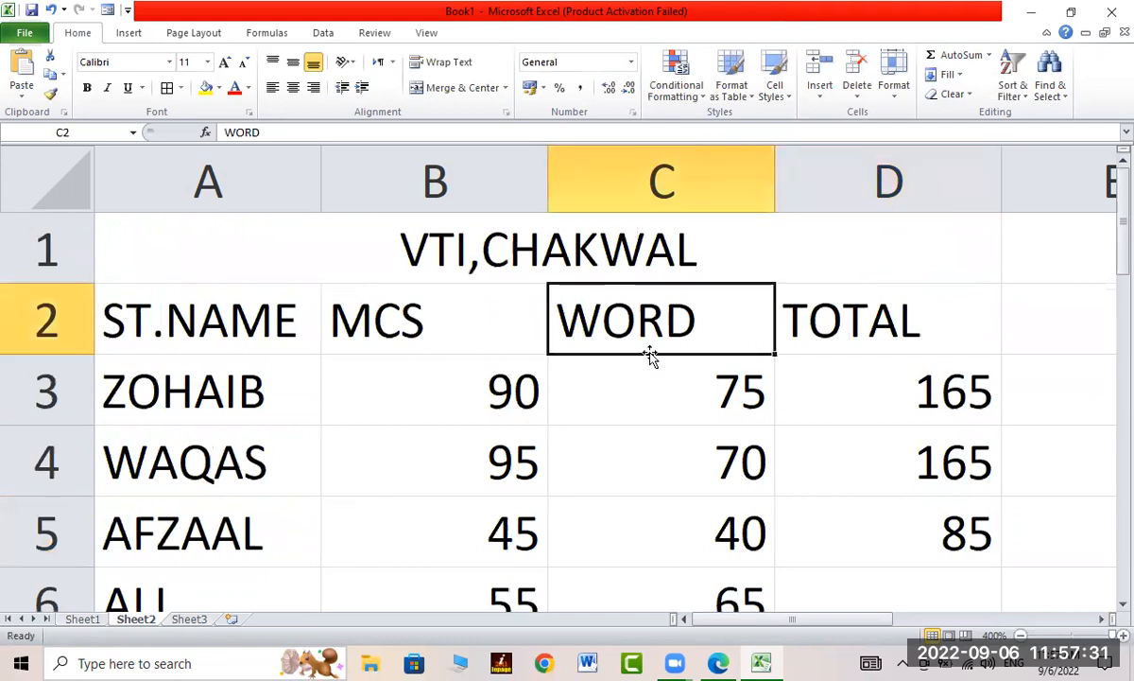
left_click(799, 328)
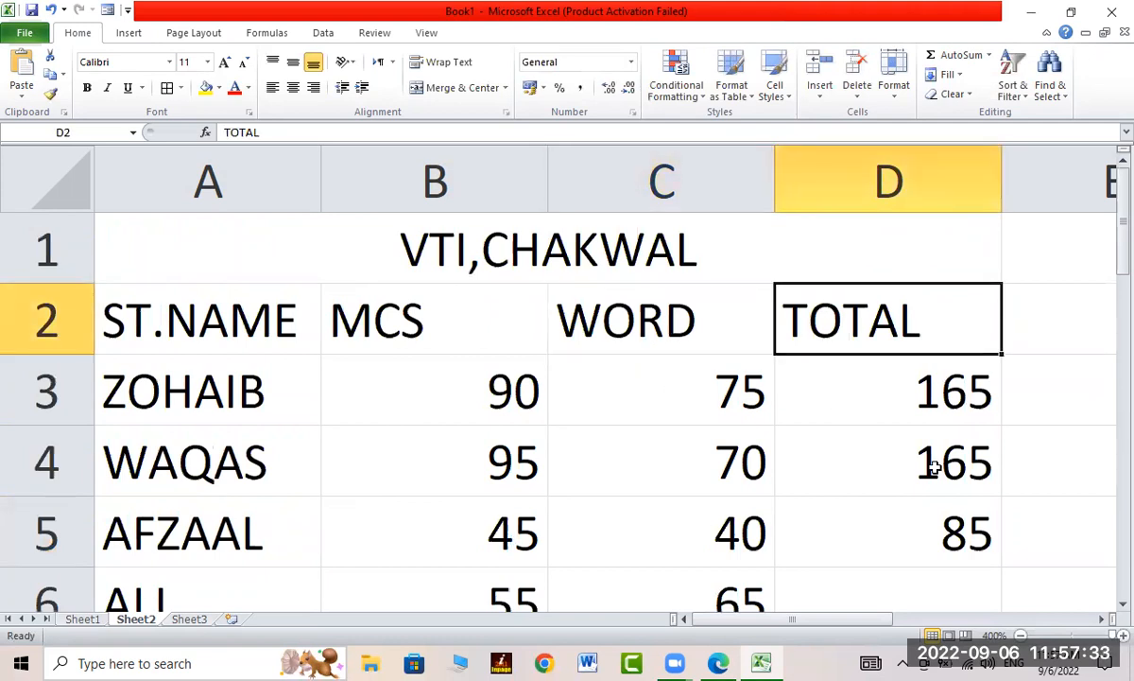
left_click(821, 95)
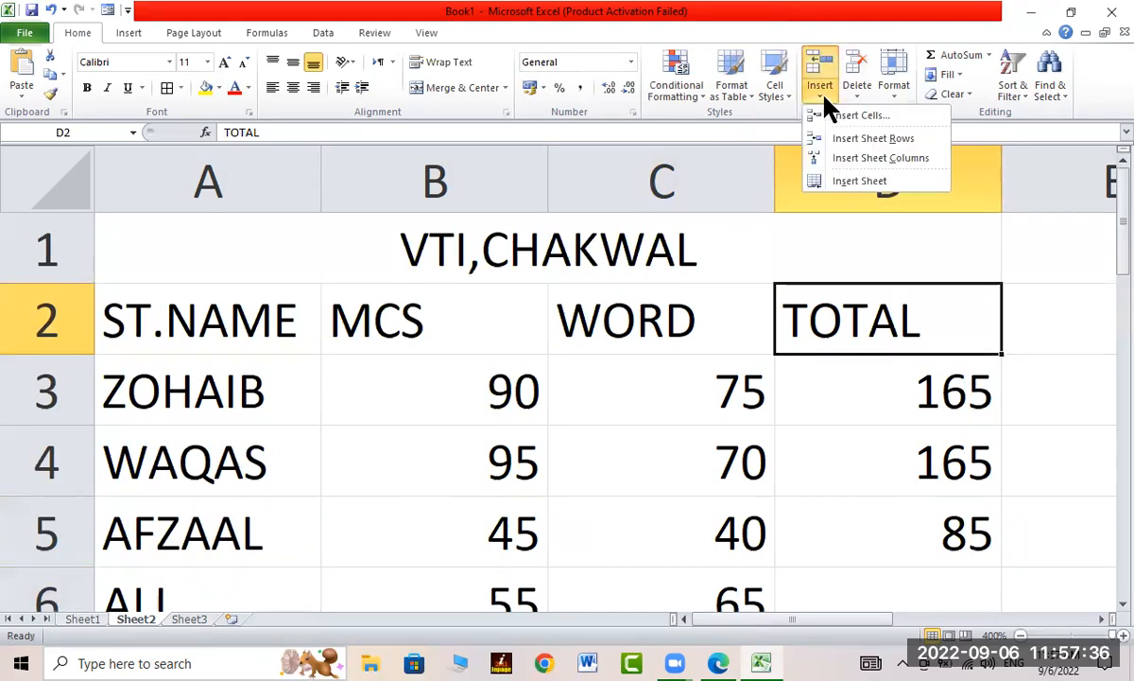
left_click(873, 158)
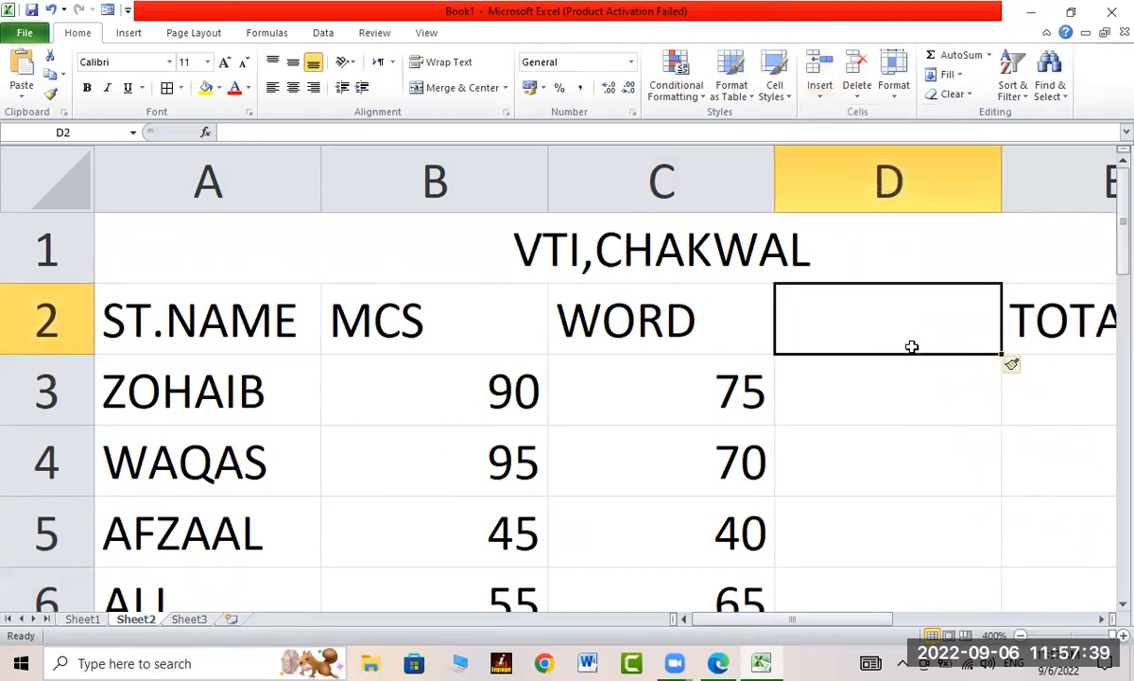
type("E")
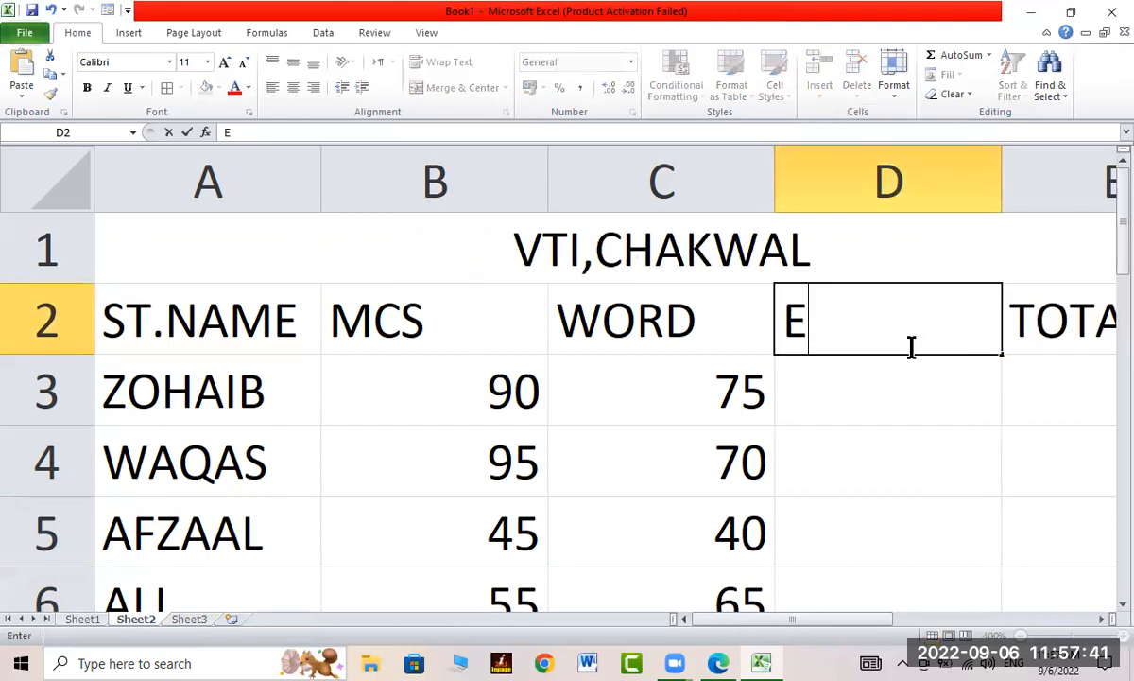
type("XCEL")
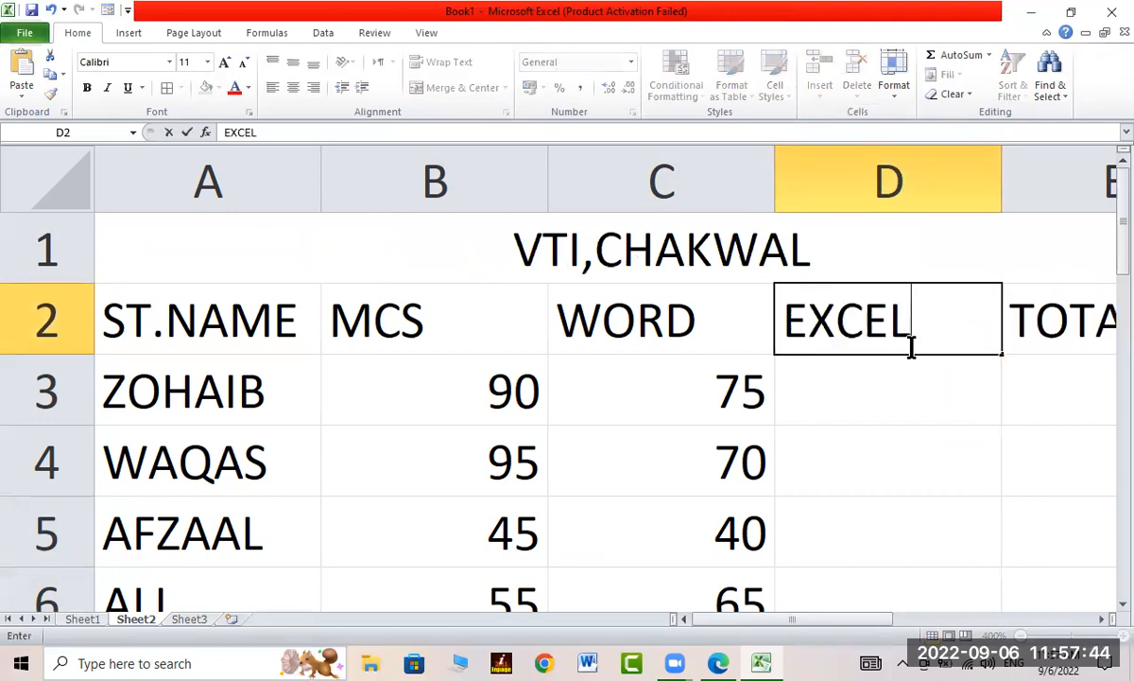
key("Return")
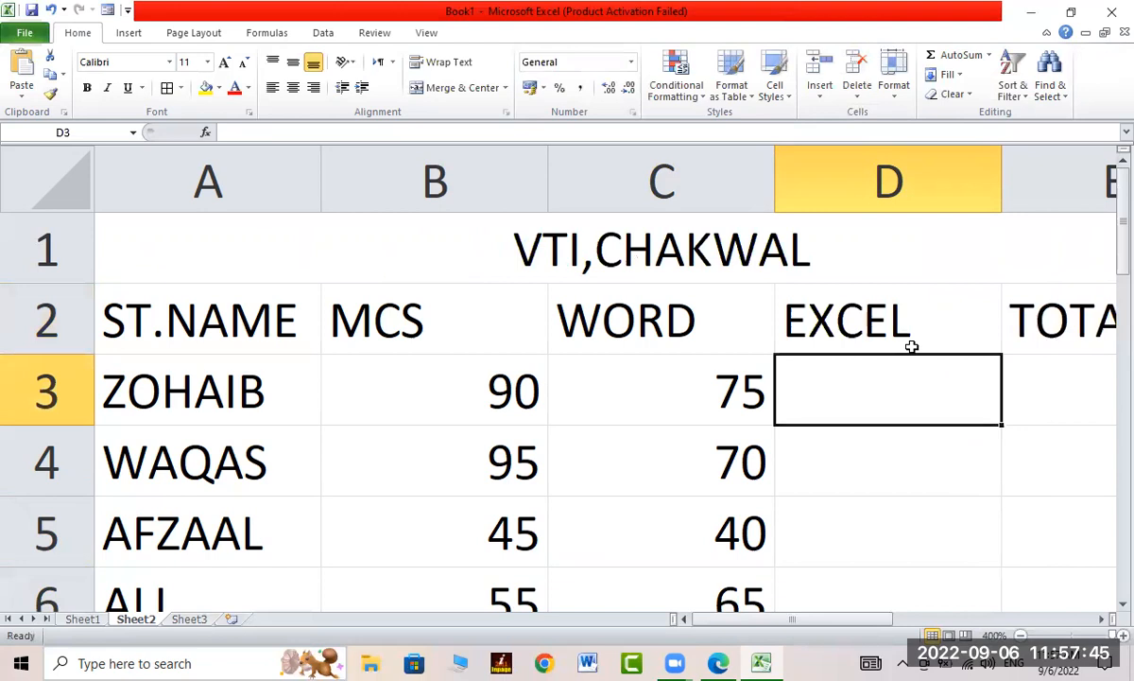
Step: Enter the EXCEL marks 65, 70, 77, 67, 65 and 80 in cells D3 to D8
type("65")
key("Return")
type("70")
key("Return")
type("77")
key("Return")
type("67")
key("Return")
type("65")
key("Return")
type("80")
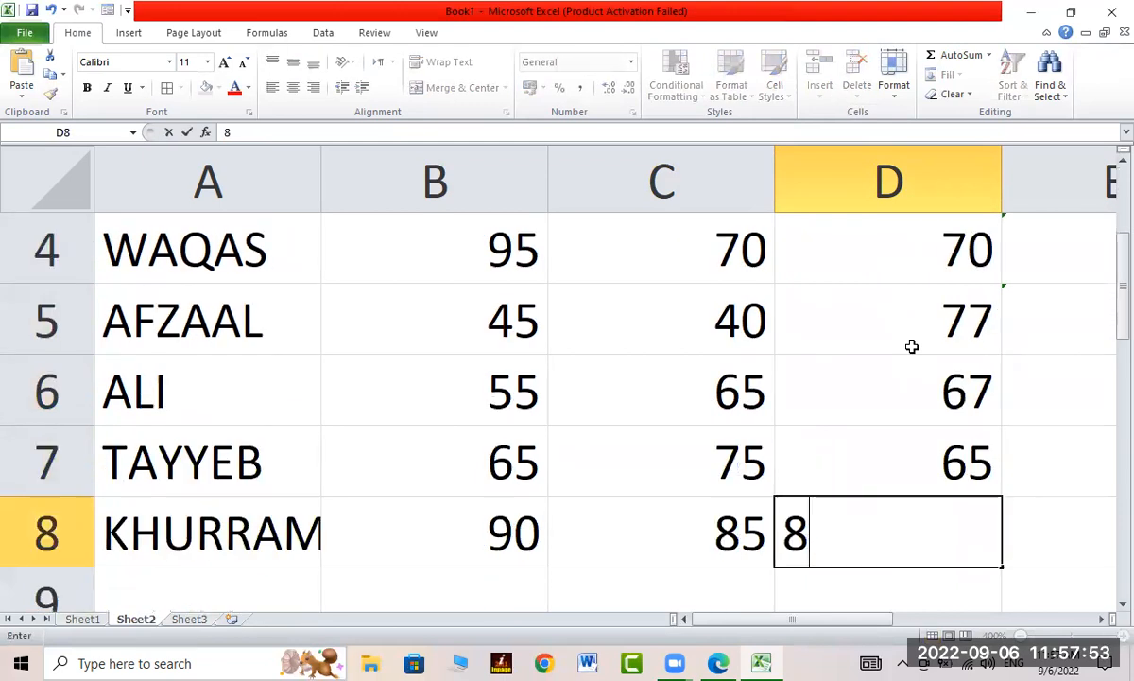
Step: Clear the old SUM formulas for the first three students from the TOTAL column, cells E3 to E5
key("Up")
key("Up")
key("Up")
key("Up")
key("Up")
key("Up")
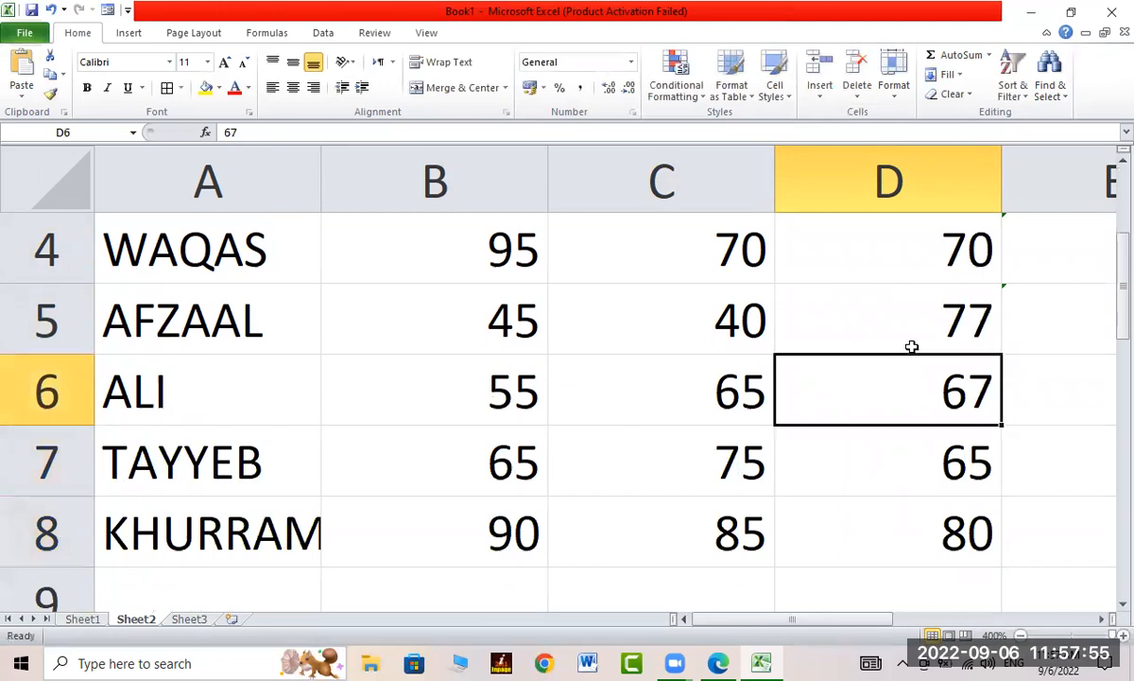
key("Down")
key("Right")
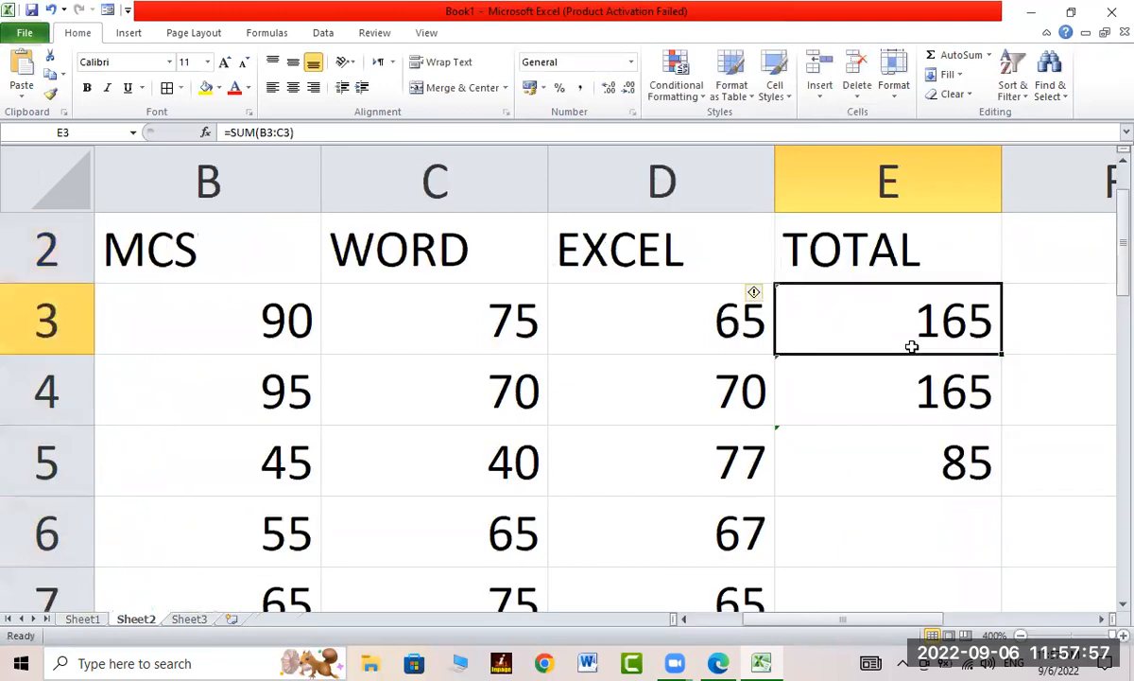
key("Delete")
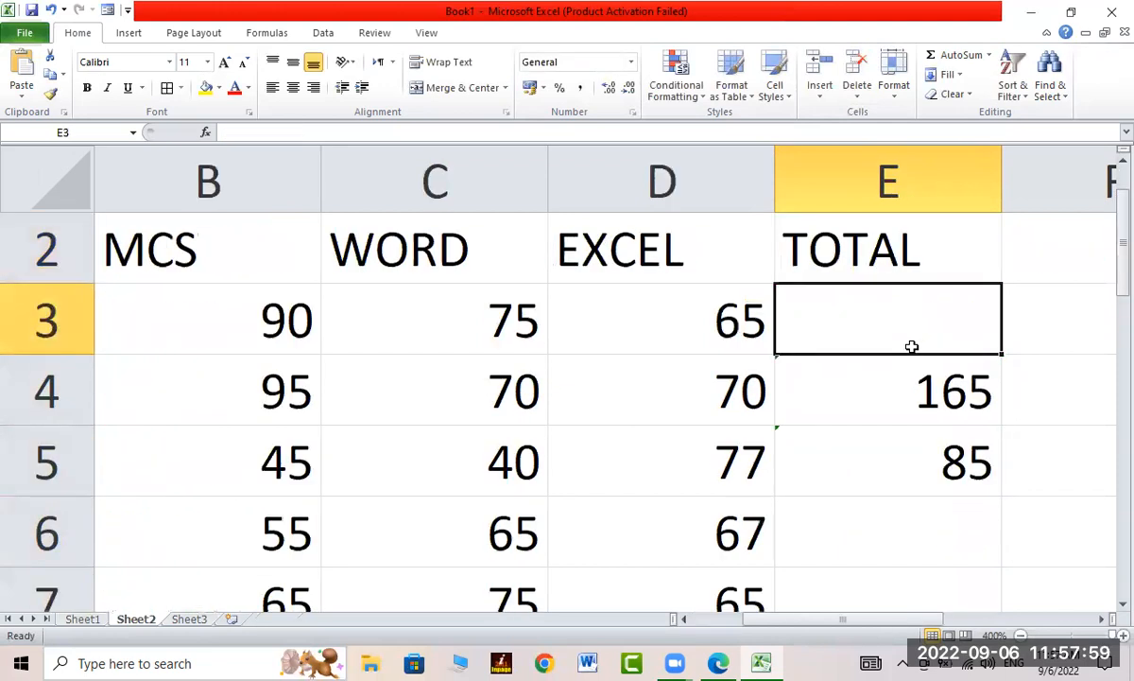
key("Down")
key("Down")
key("Up")
key("shift+Down")
key("shift+Down")
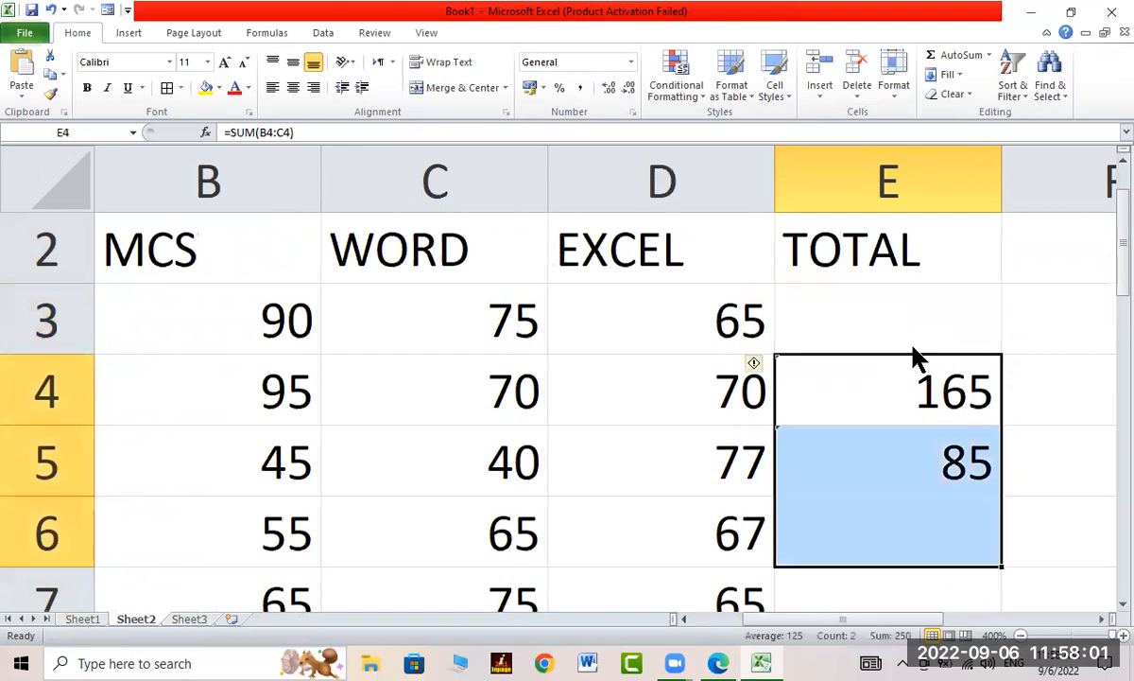
key("Delete")
Step: Enter =SUM(B3:D3) in E3 to total the first student's marks in all three subjects
key("Up")
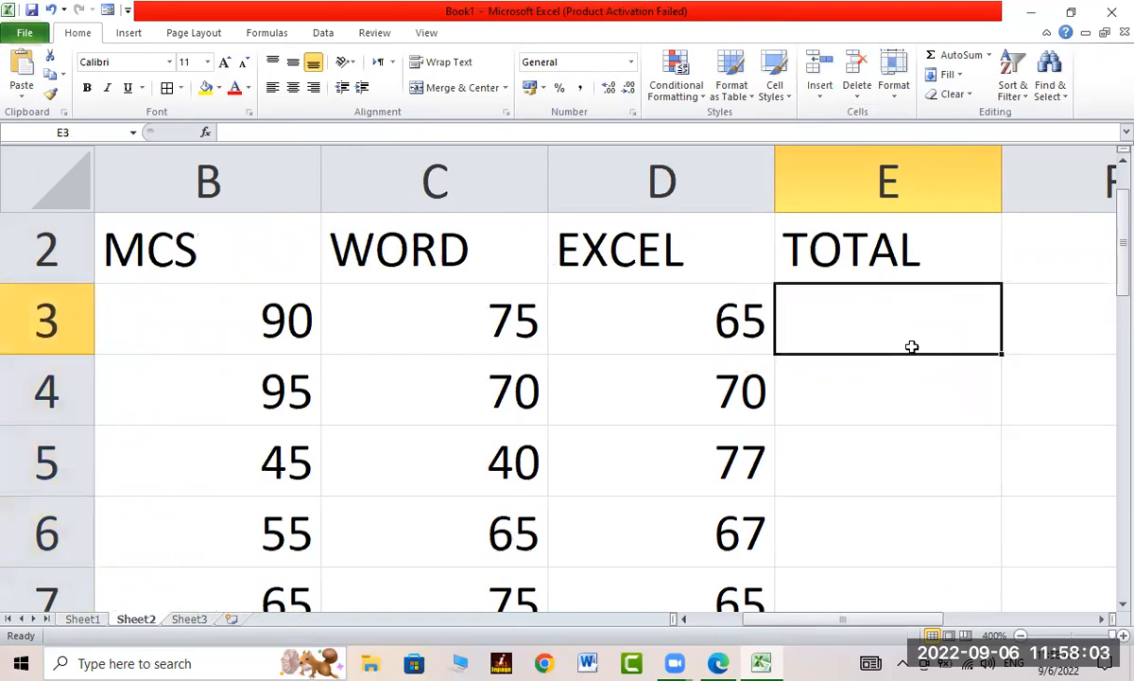
type("=SUM")
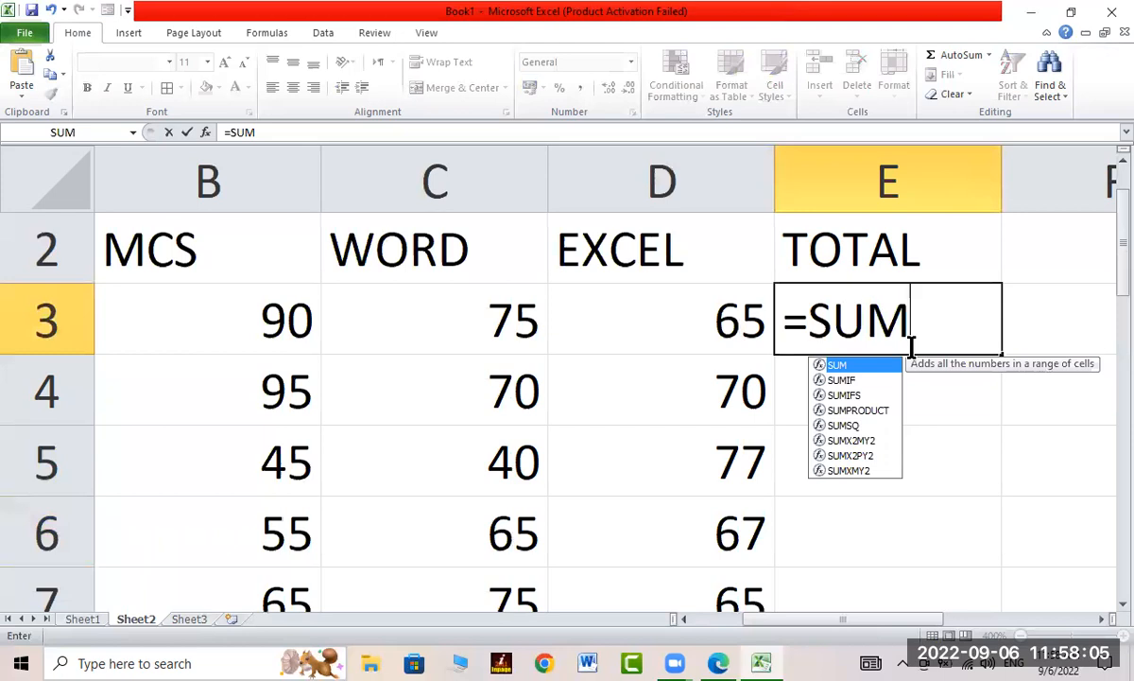
type("(")
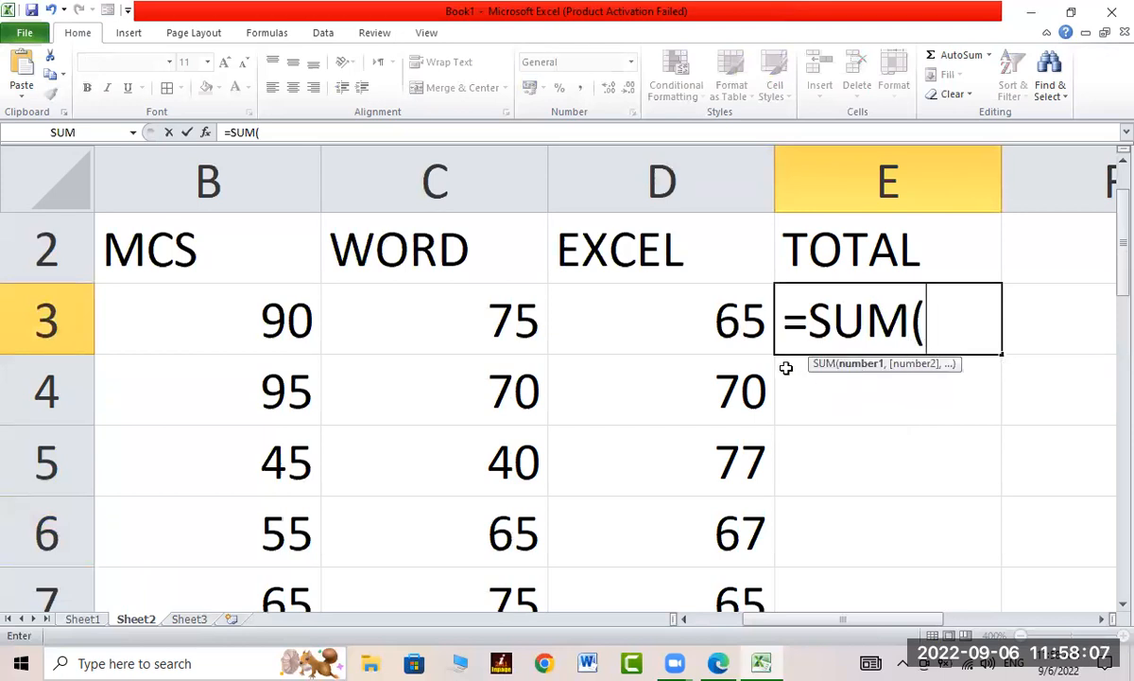
left_click_drag(263, 314, 724, 324)
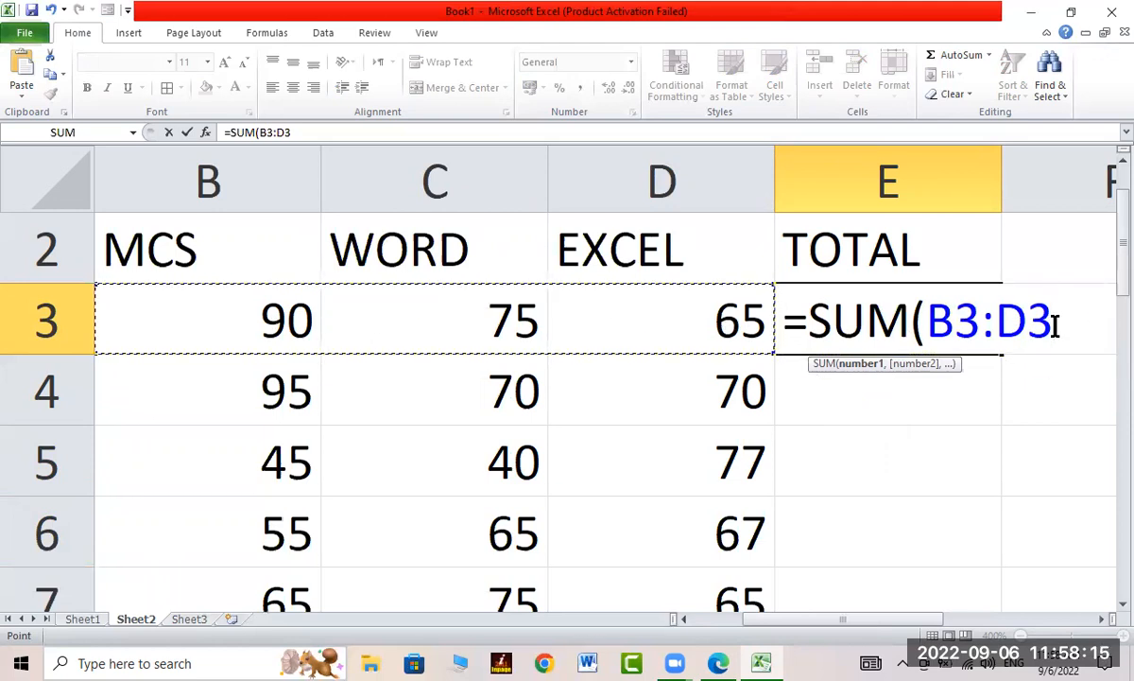
type(")")
key("Return")
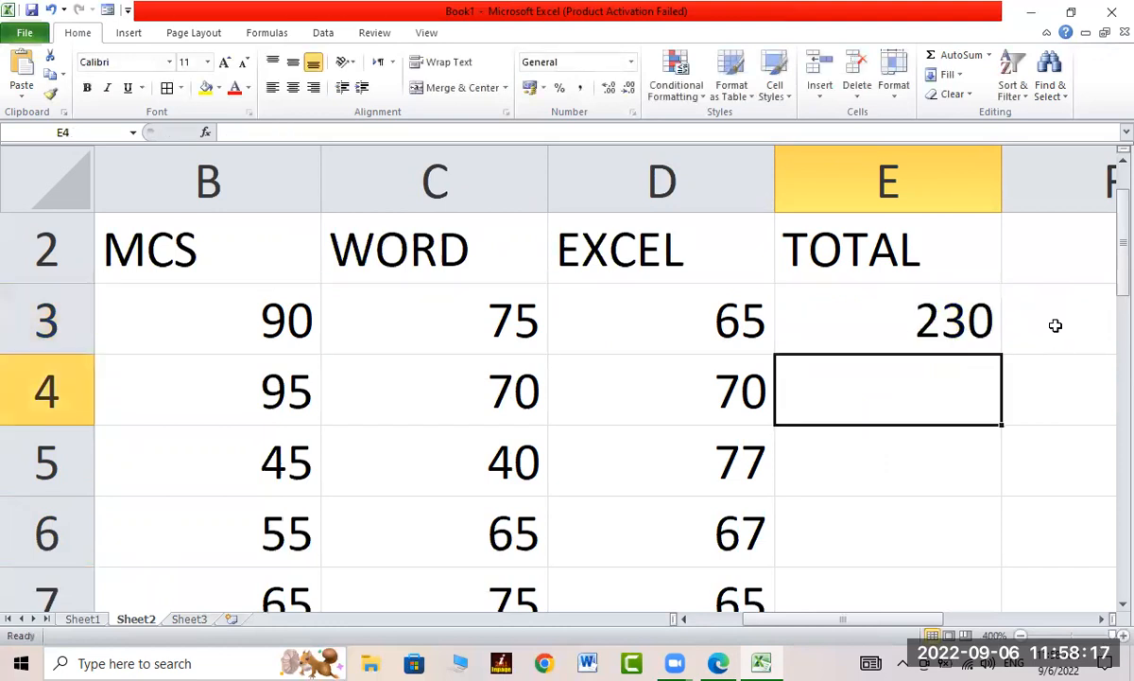
Step: Fill the SUM formula from E3 down through E8 to total the remaining students' marks
left_click(955, 337)
scroll(977, 390, "down", 1)
scroll(977, 390, "up", 1)
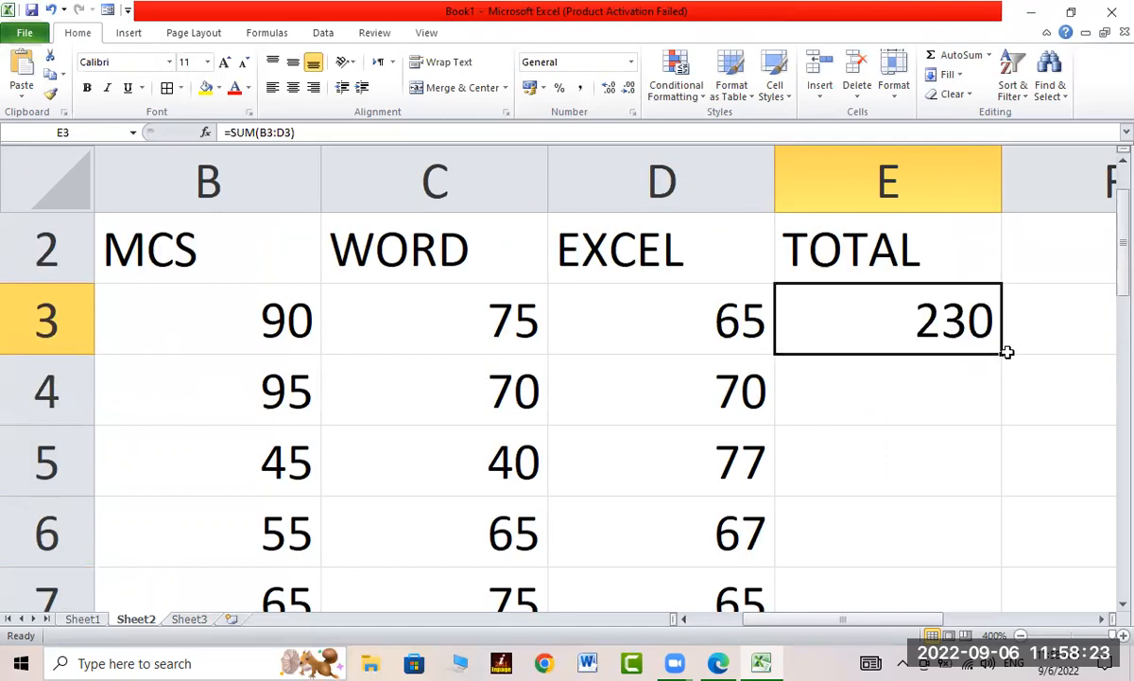
left_click_drag(1005, 352, 977, 496)
Step: Review the filled TOTAL column and open the copied formula in E6 to see which cells it references
scroll(910, 431, "up", 1)
scroll(909, 431, "up", 1)
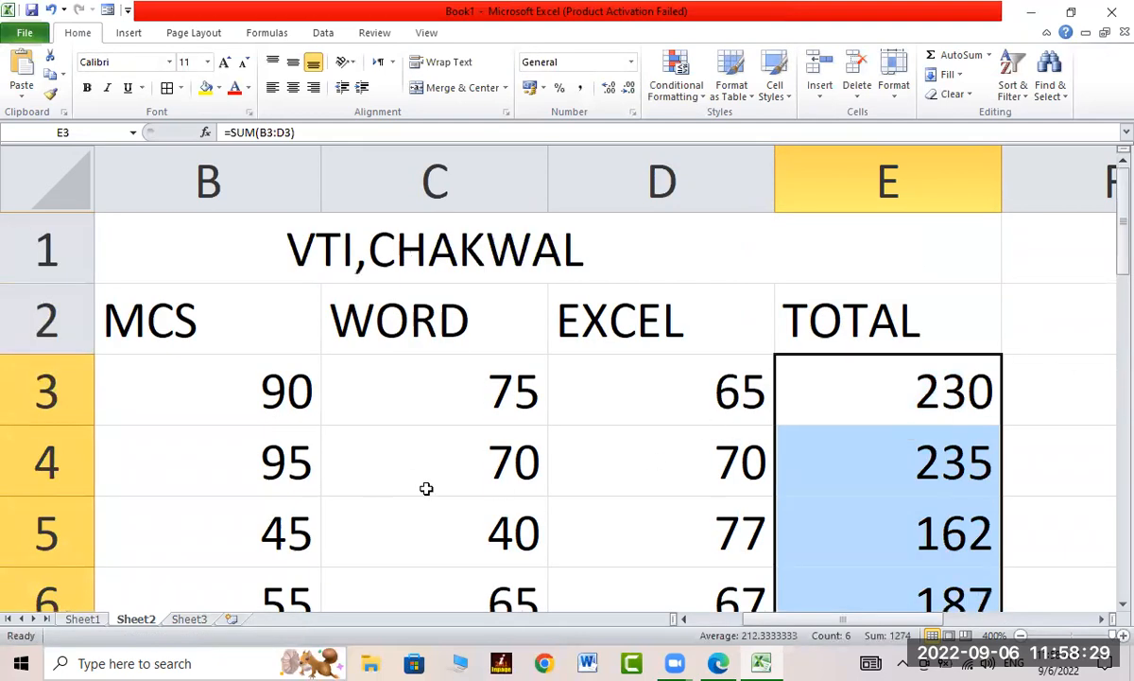
scroll(460, 480, "down", 1)
double_click(851, 364)
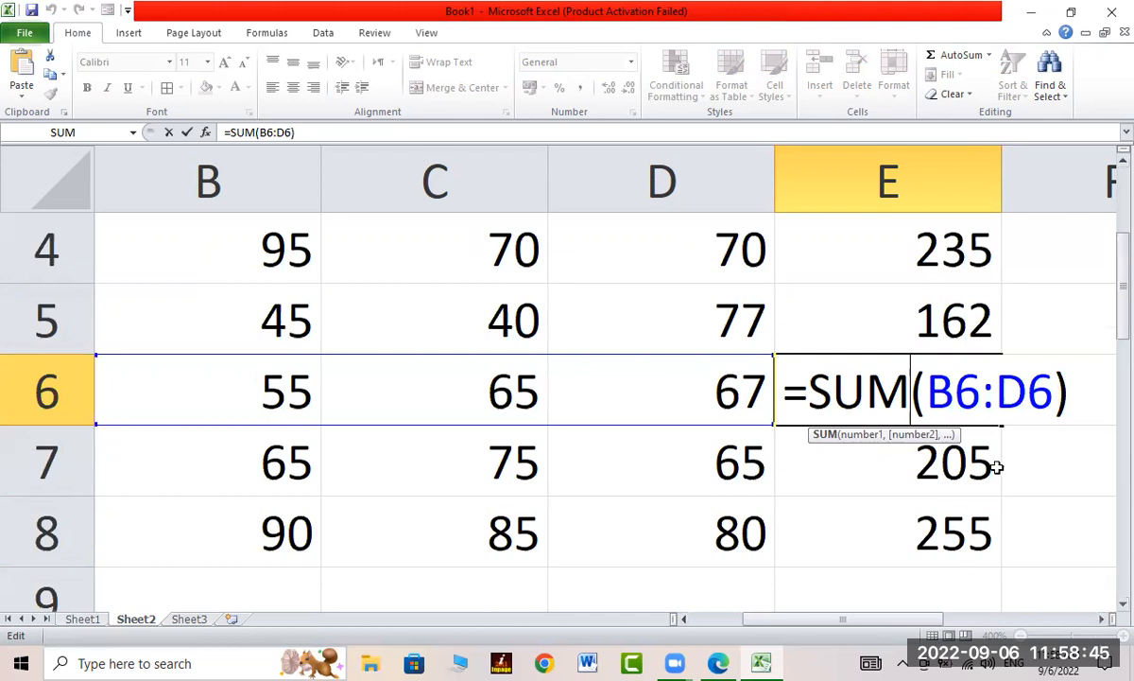
Step: Add an "AVG." column heading in F2, next to the TOTAL heading
key("ctrl+Return")
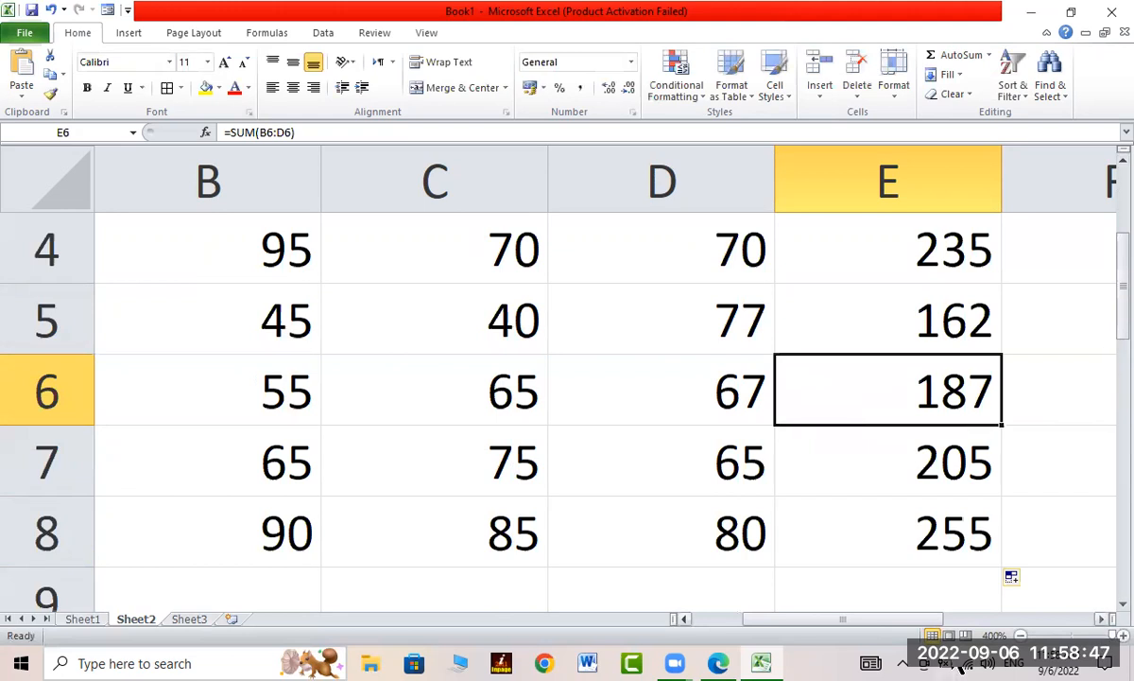
scroll(878, 435, "right", 1)
scroll(878, 435, "up", 1)
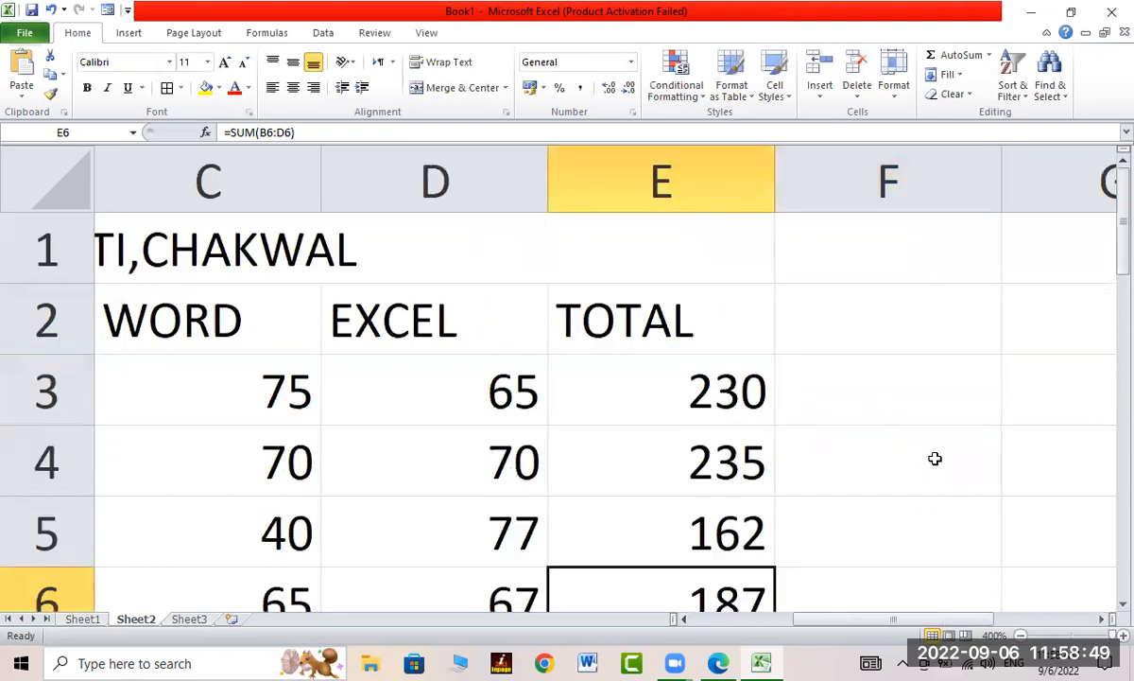
left_click(857, 339)
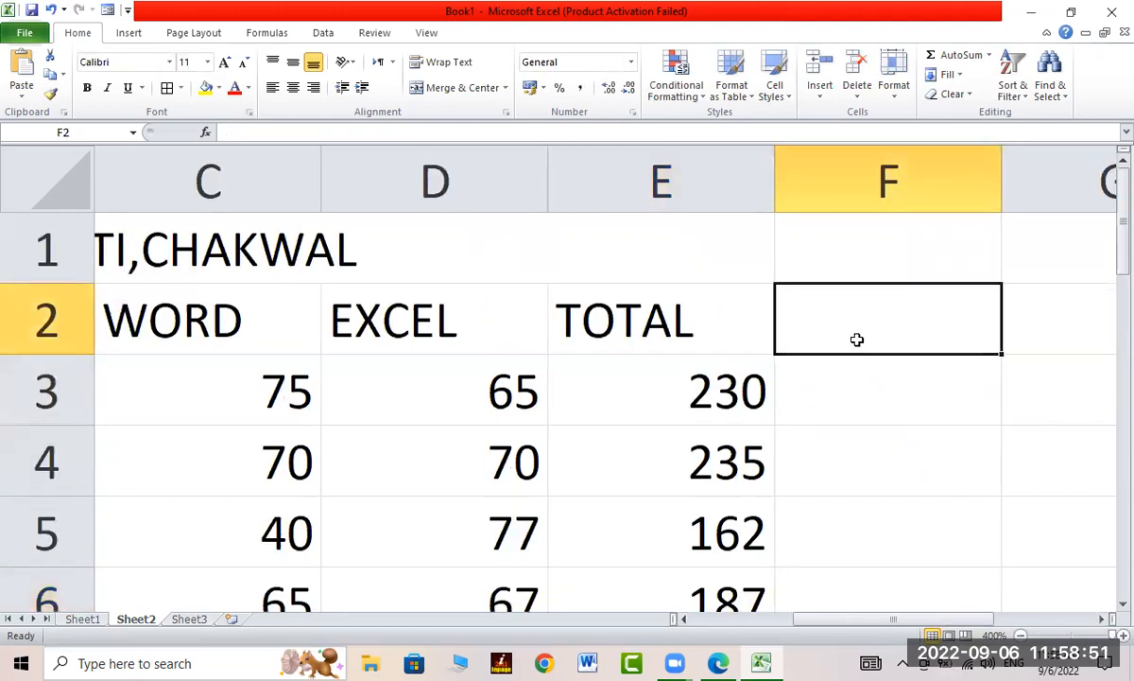
type("AVG.")
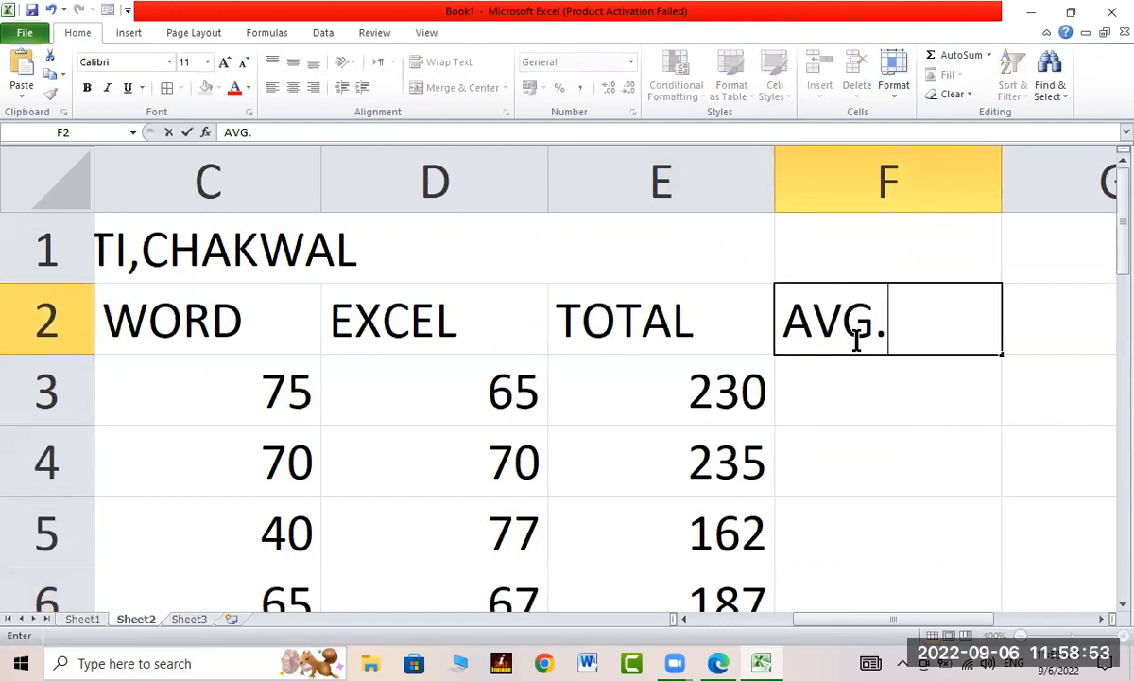
key("Return")
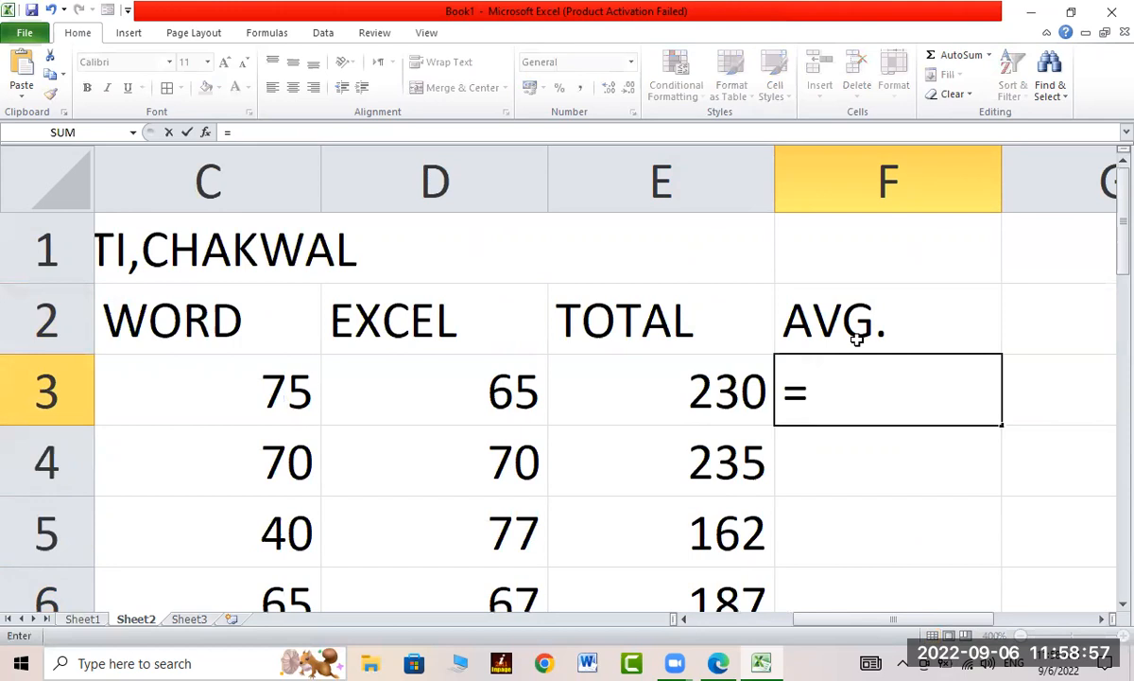
left_click_drag(898, 619, 1013, 667)
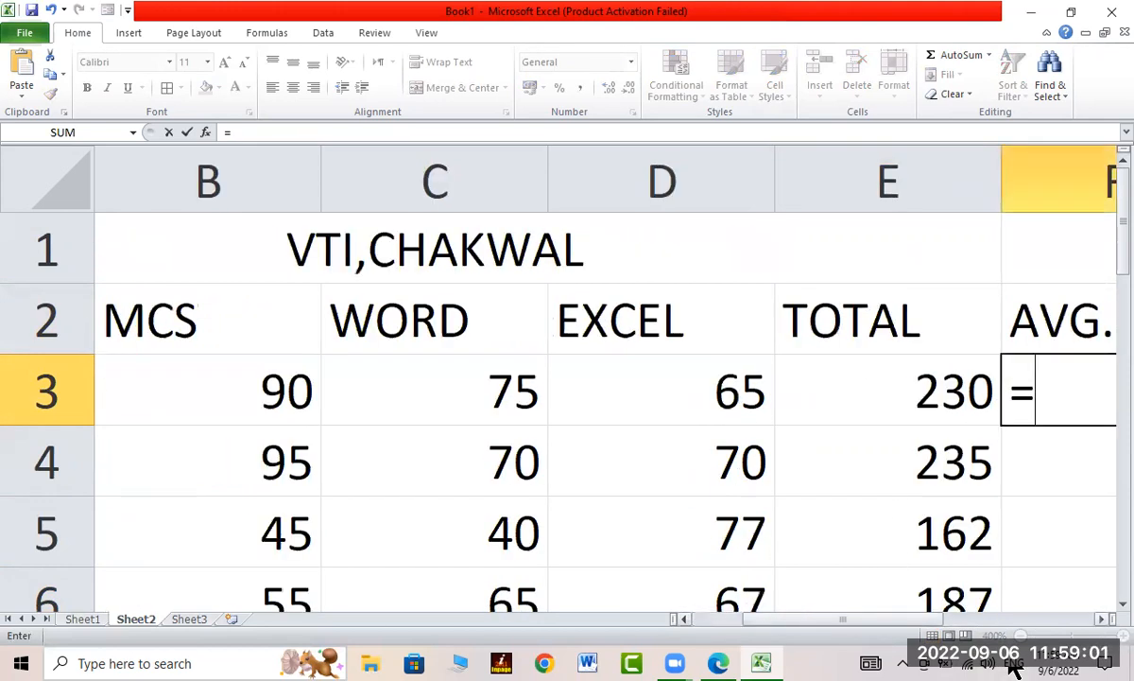
left_click(1012, 474)
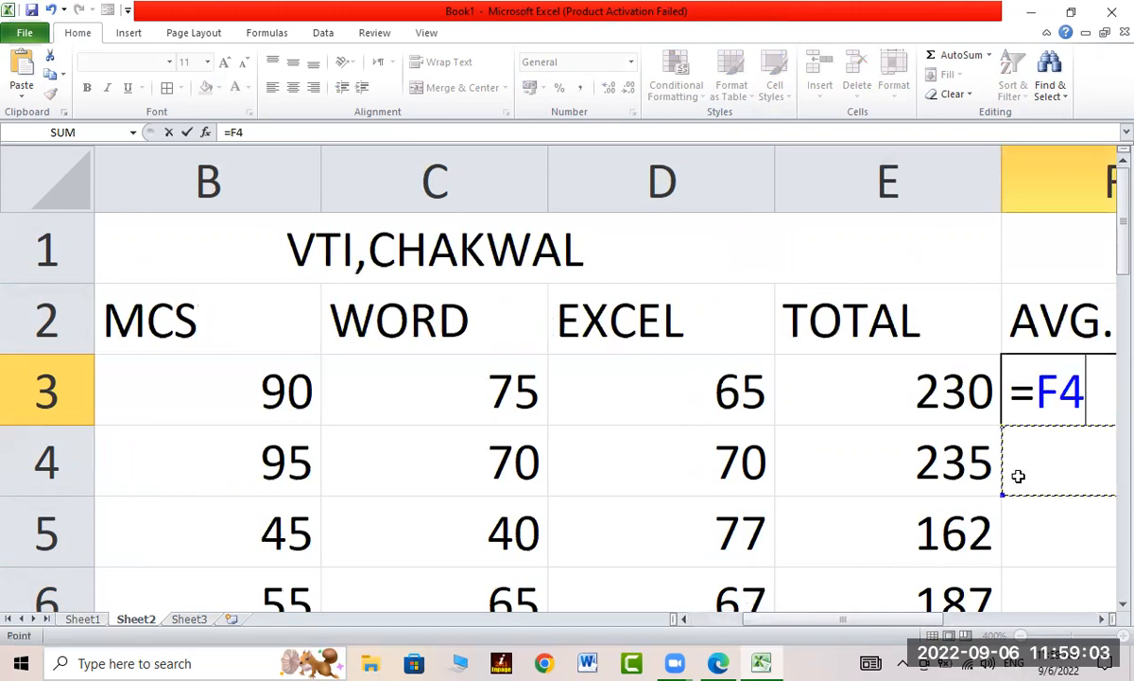
key("Escape")
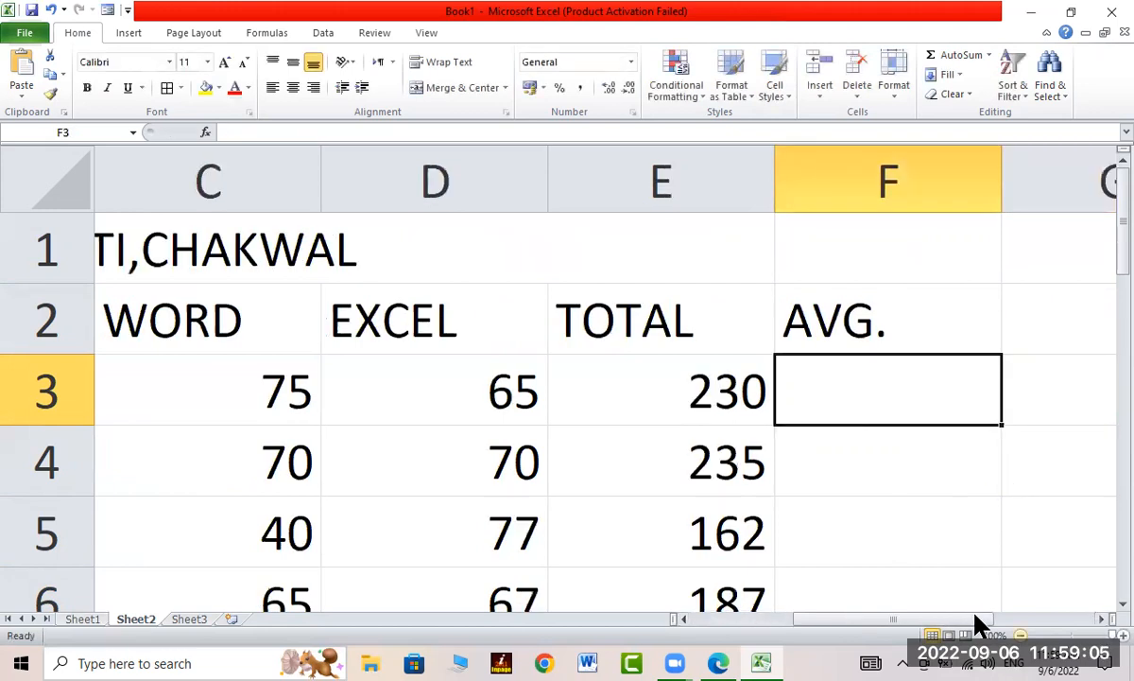
Step: Enter =AVERAGE(B3:D3) in F3 to average the first student's marks in the three subjects
left_click(1021, 635)
left_click(1021, 635)
left_click(1021, 635)
left_click(1021, 635)
left_click(1021, 636)
left_click(1021, 635)
left_click(1021, 635)
left_click(1021, 635)
left_click(1021, 635)
left_click(1021, 635)
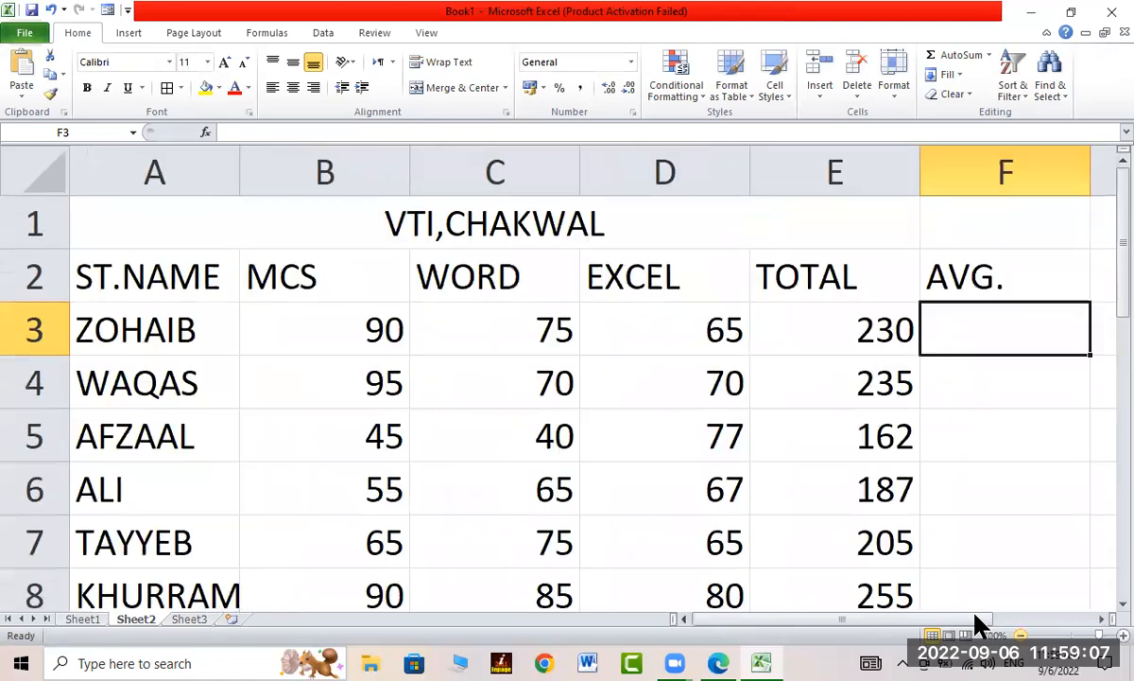
left_click_drag(894, 619, 895, 620)
type("=")
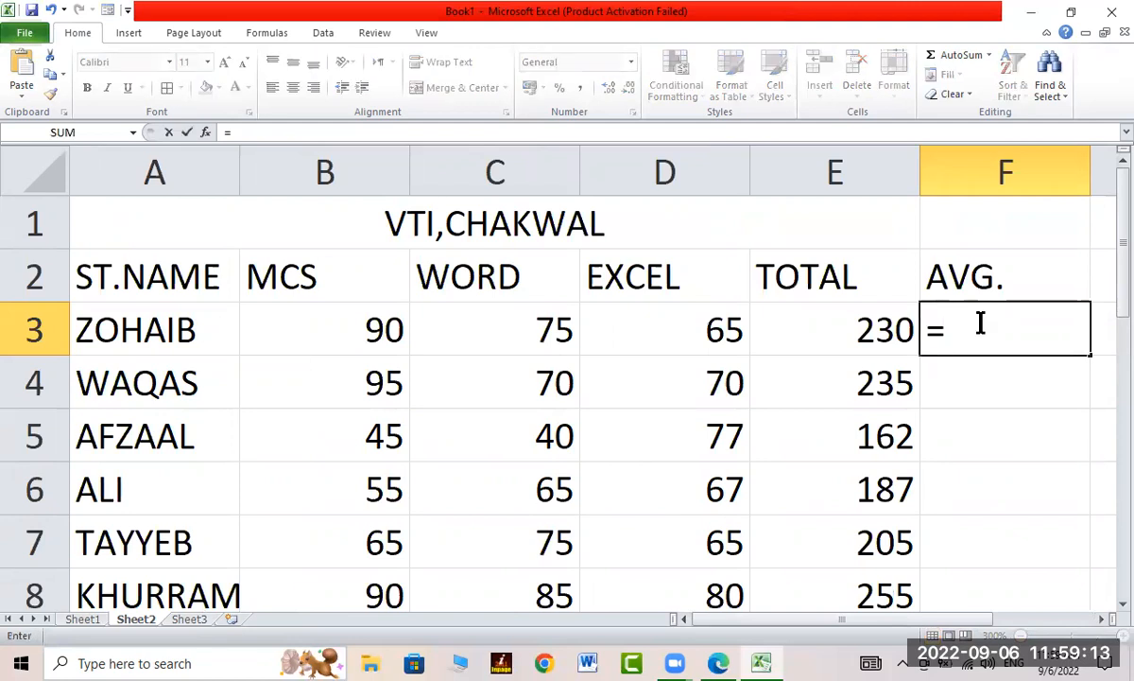
type("AVE")
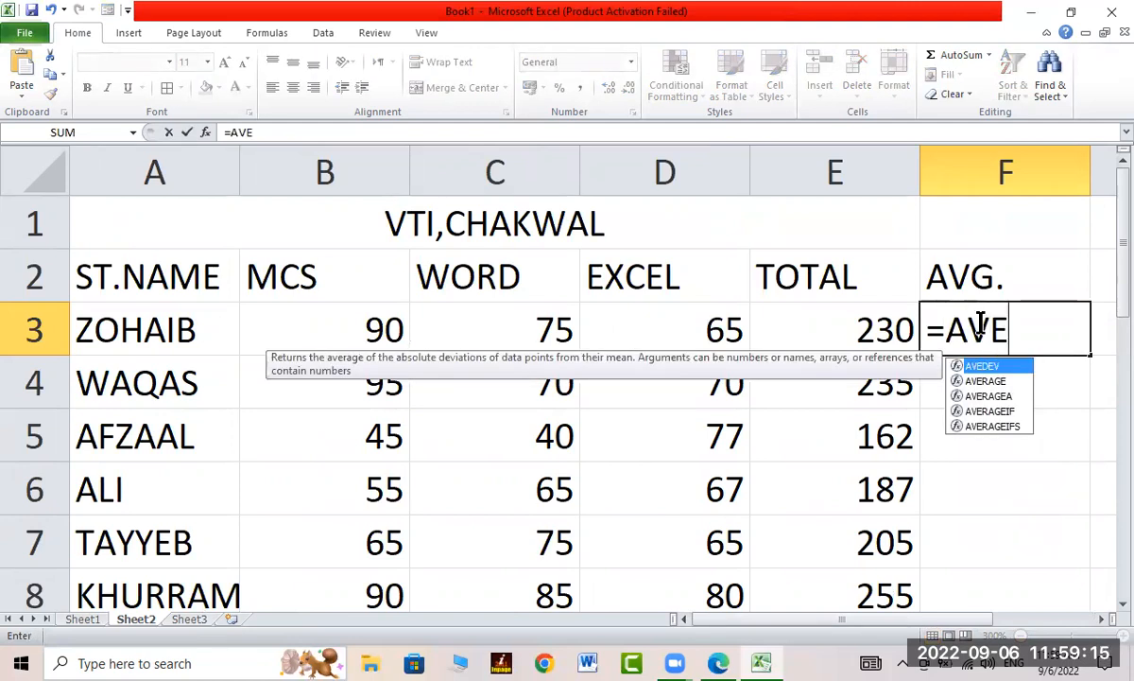
type("RAGE")
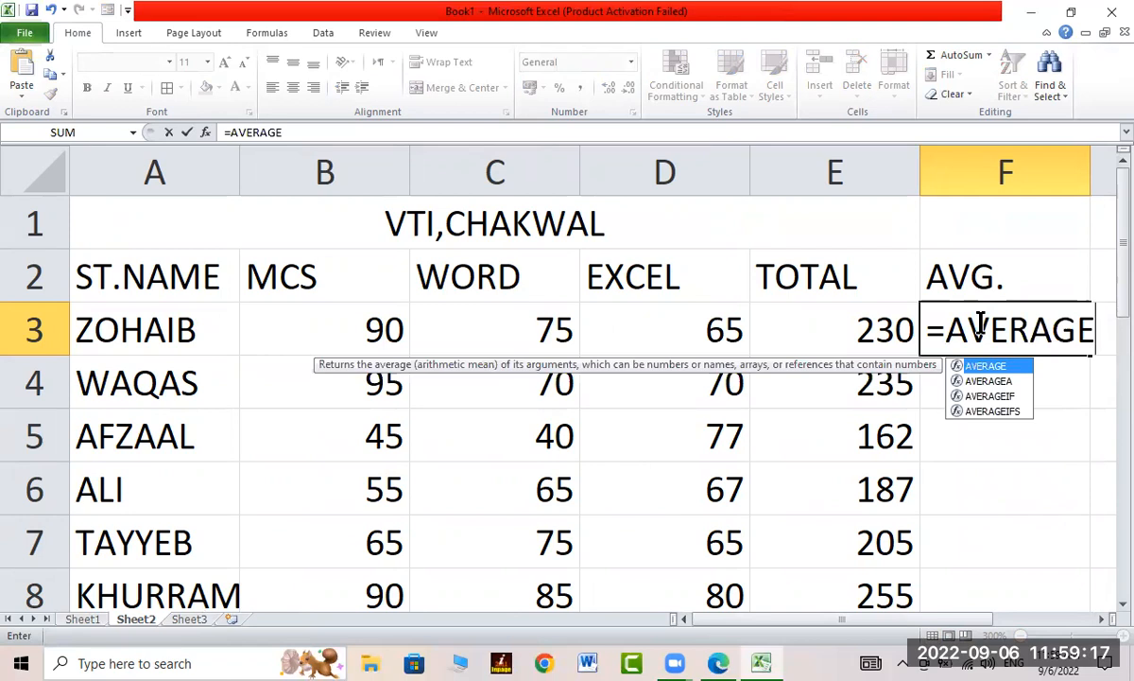
type("(")
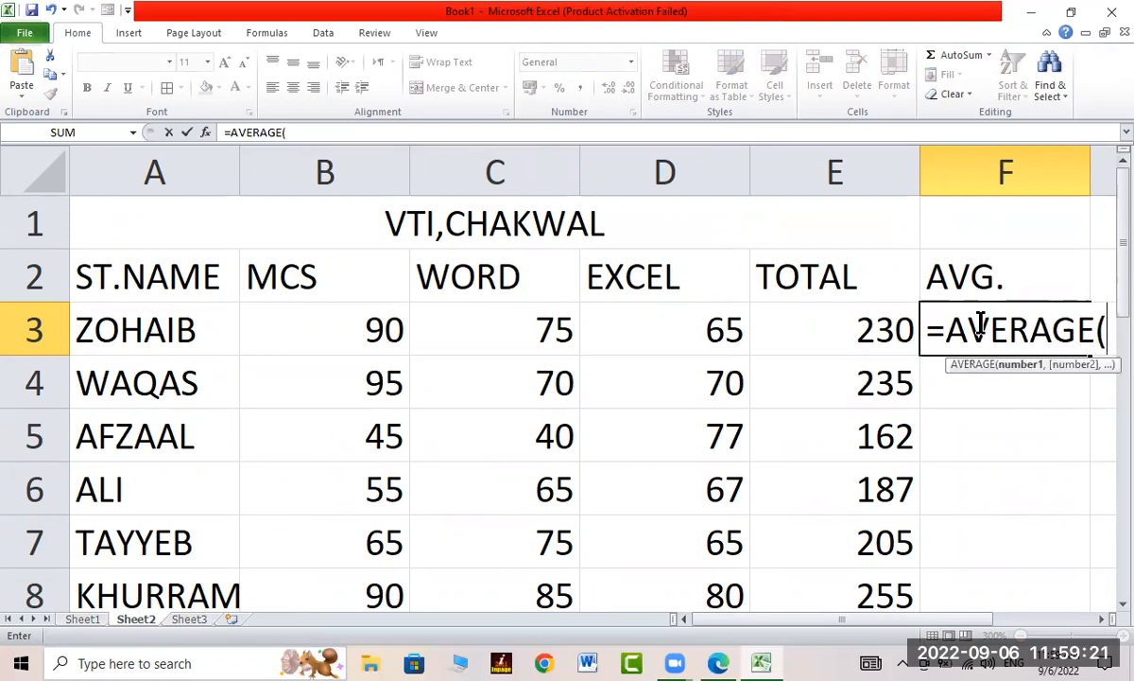
mouse_move(355, 339)
left_mouse_down()
mouse_move(632, 343)
mouse_move(540, 329)
mouse_move(653, 331)
left_mouse_up()
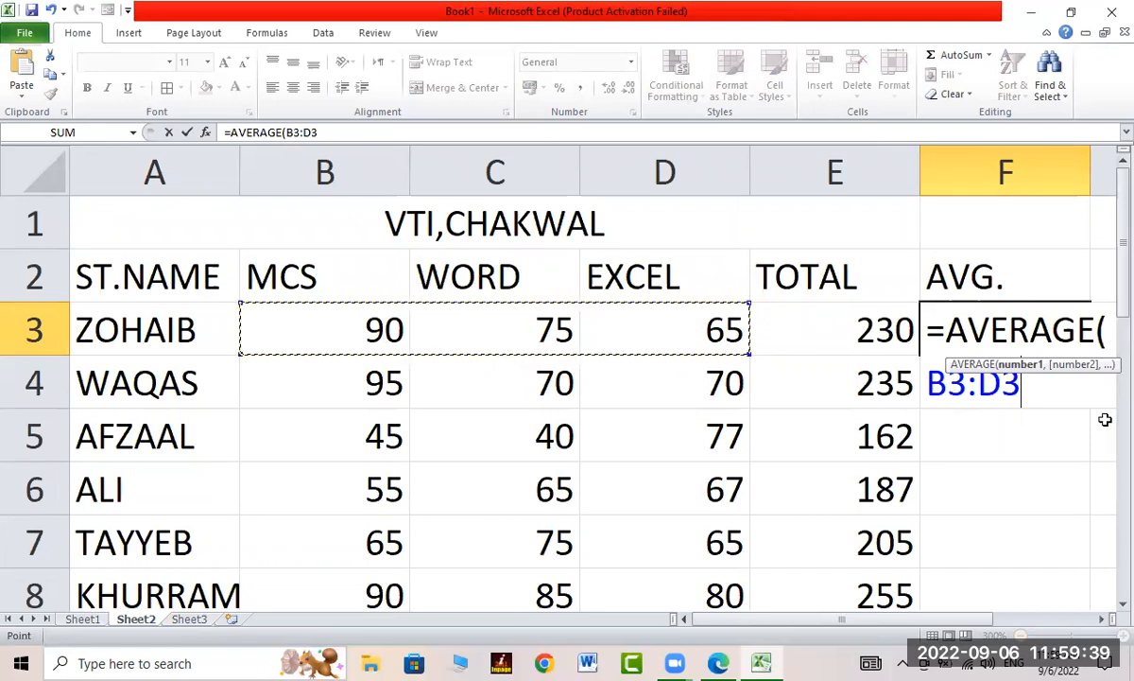
type(")")
key("Return")
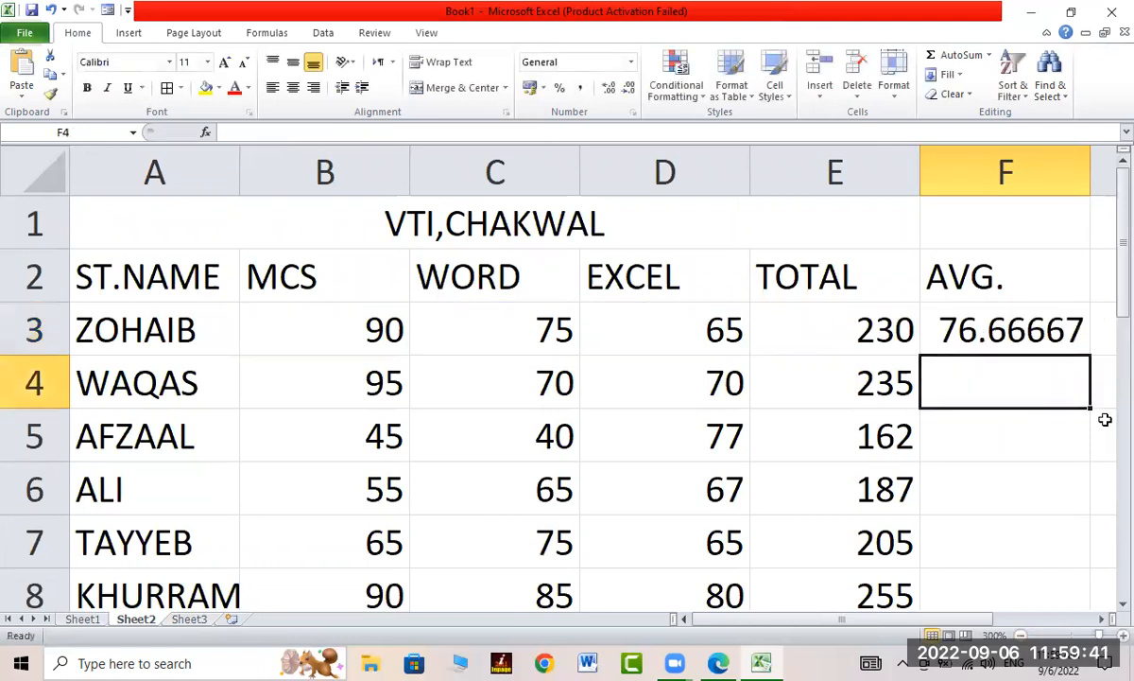
Step: Fill the AVERAGE formula from F3 down through F8 for the remaining students
left_click(955, 322)
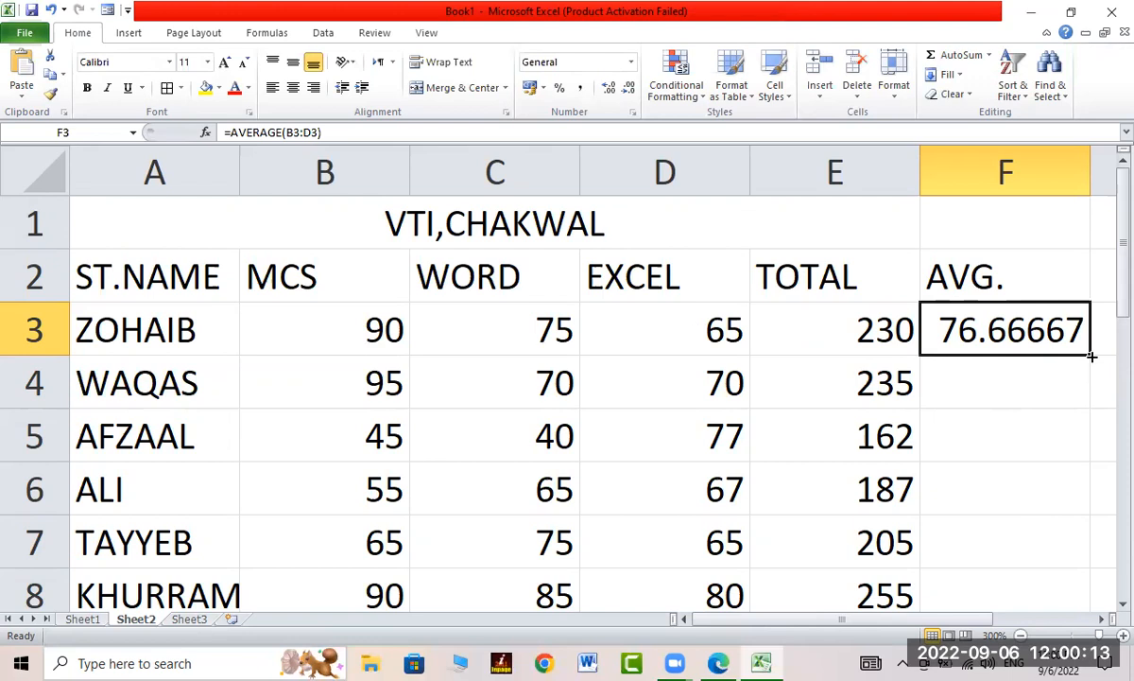
left_click_drag(1092, 357, 1088, 492)
scroll(997, 433, "up", 1)
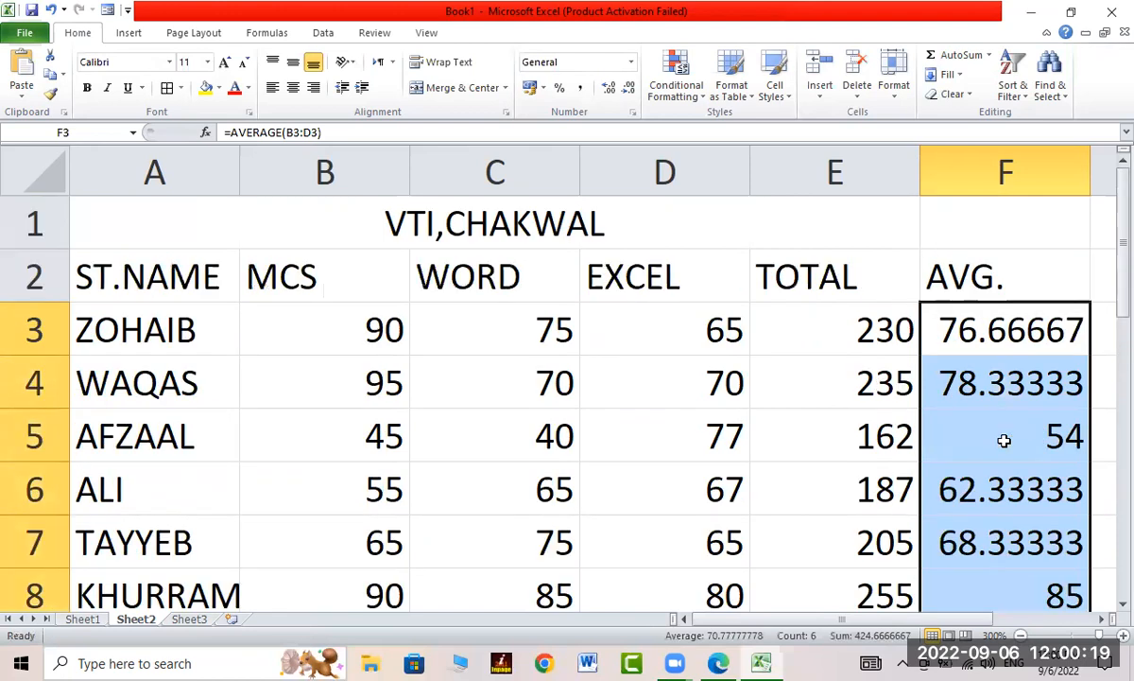
Step: Review the AVG. column cell by cell, checking the averages and copied formulas in F3 to F8
left_click(1021, 328)
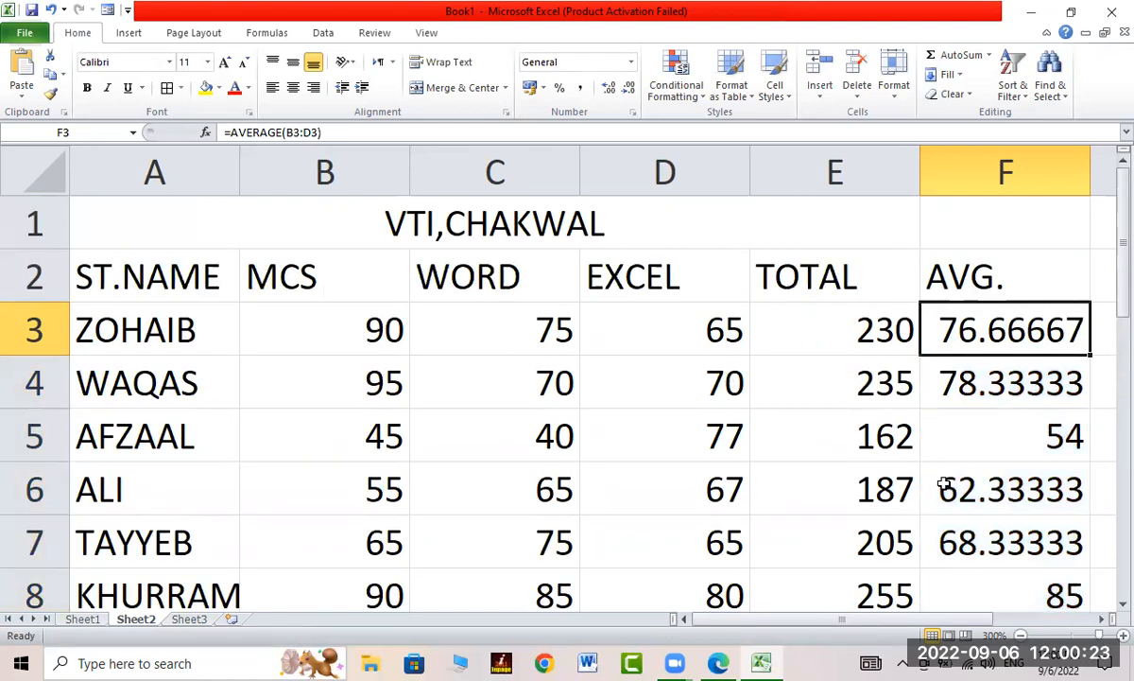
left_click(922, 382)
left_click(981, 529)
left_click(988, 484)
left_click(1007, 435)
left_click(1024, 571)
scroll(1005, 504, "down", 2)
scroll(998, 466, "up", 2)
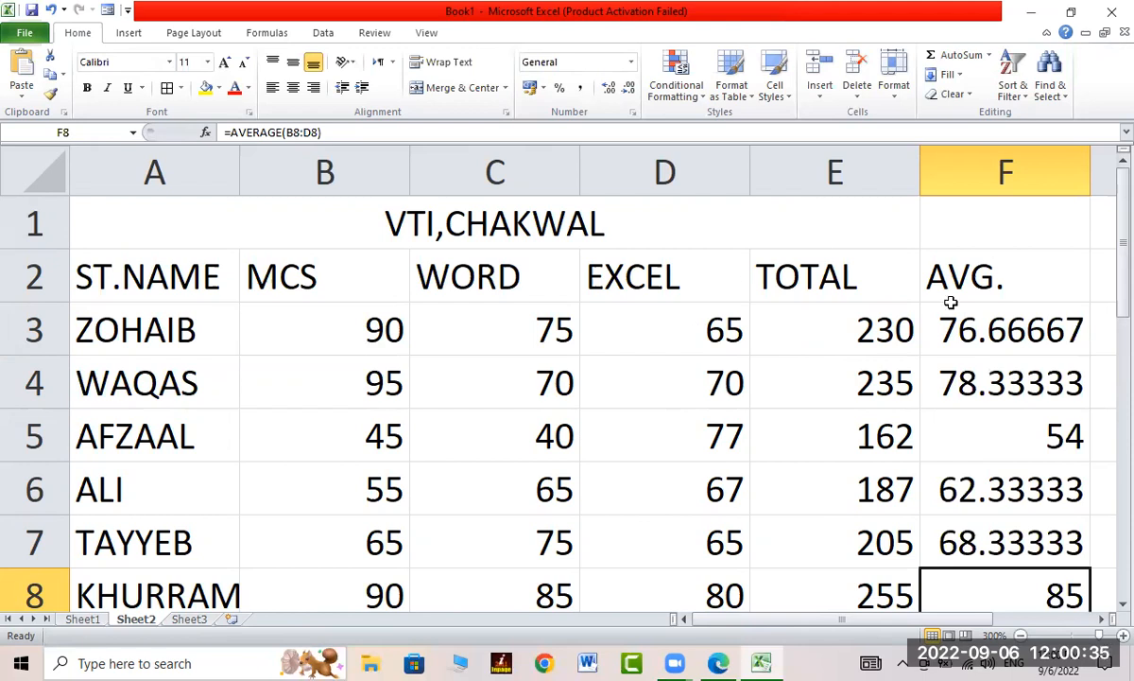
left_click(965, 274)
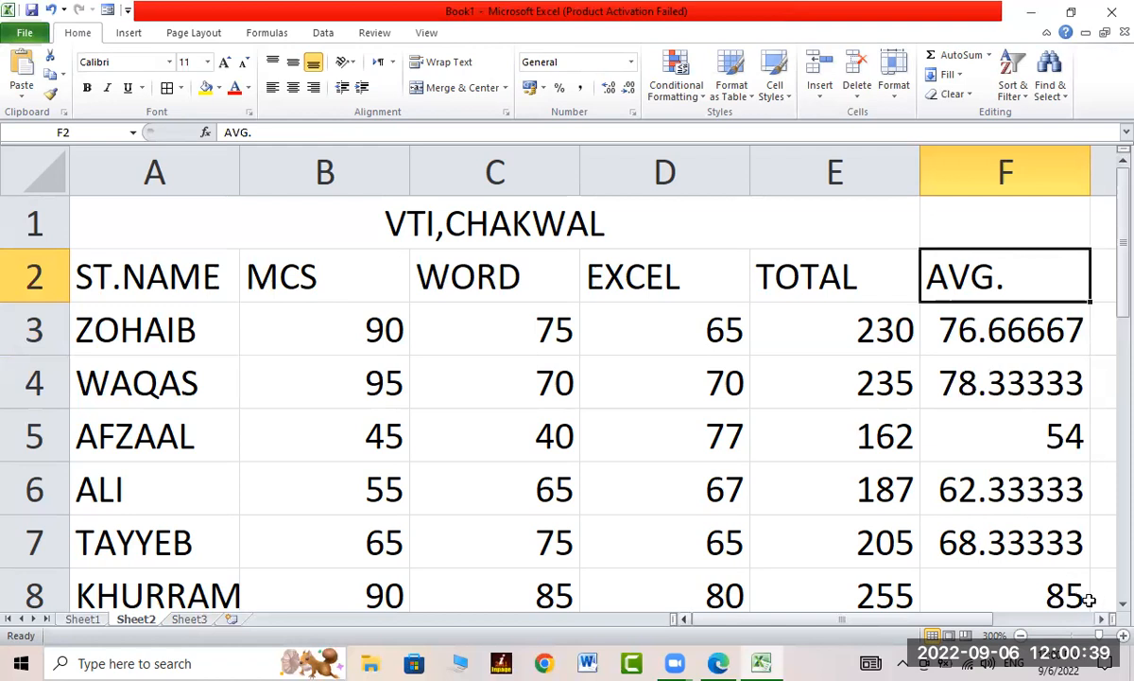
Step: Add a "PER" column heading in G2, next to the AVG. heading
scroll(1088, 600, "right", 1)
scroll(1089, 600, "right", 1)
left_click(766, 295)
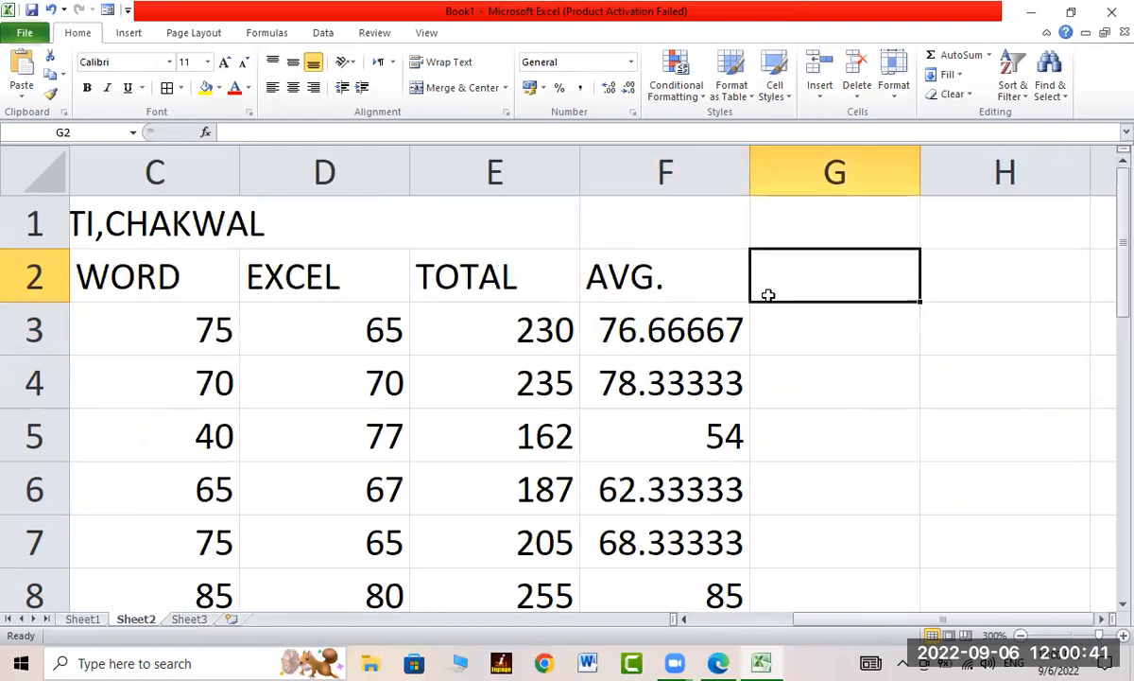
type("PER")
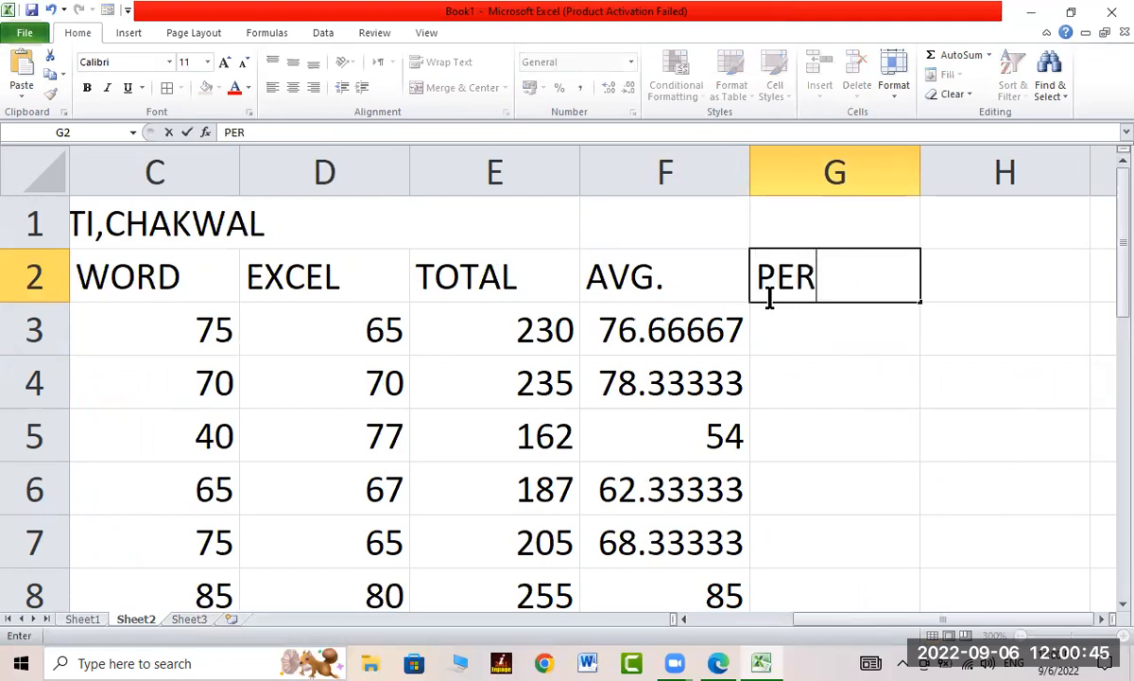
key("Return")
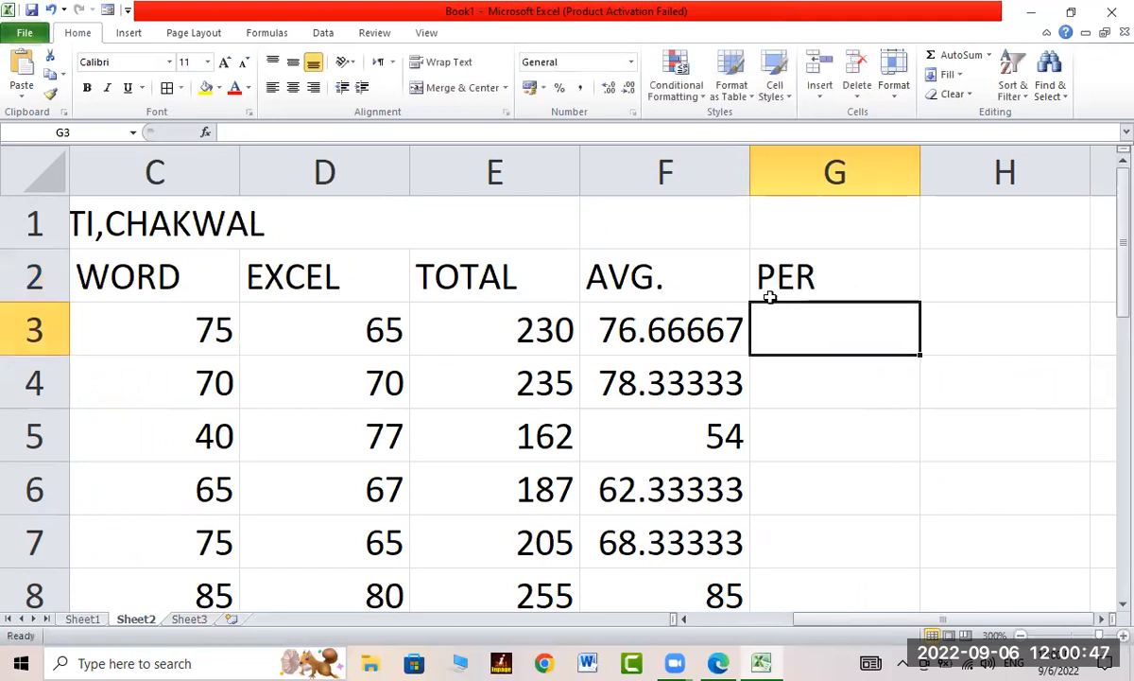
Step: Enter =SUM(E3/300*100) in G3 to calculate the first student's percentage from the total marks
type("=")
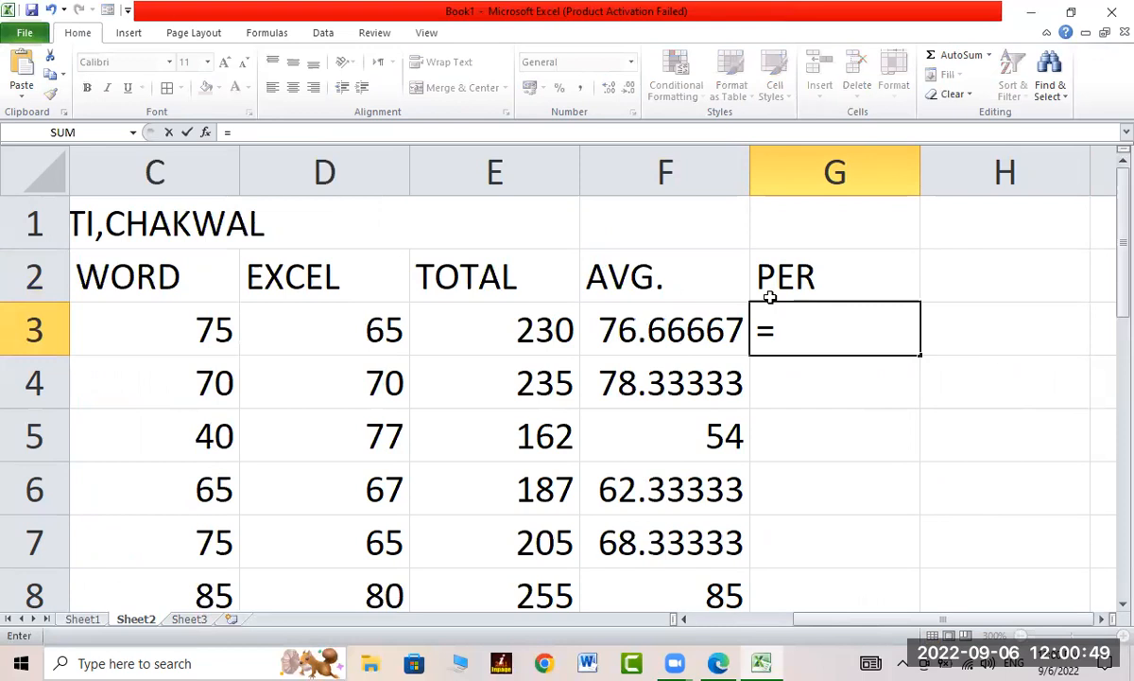
type("SUM")
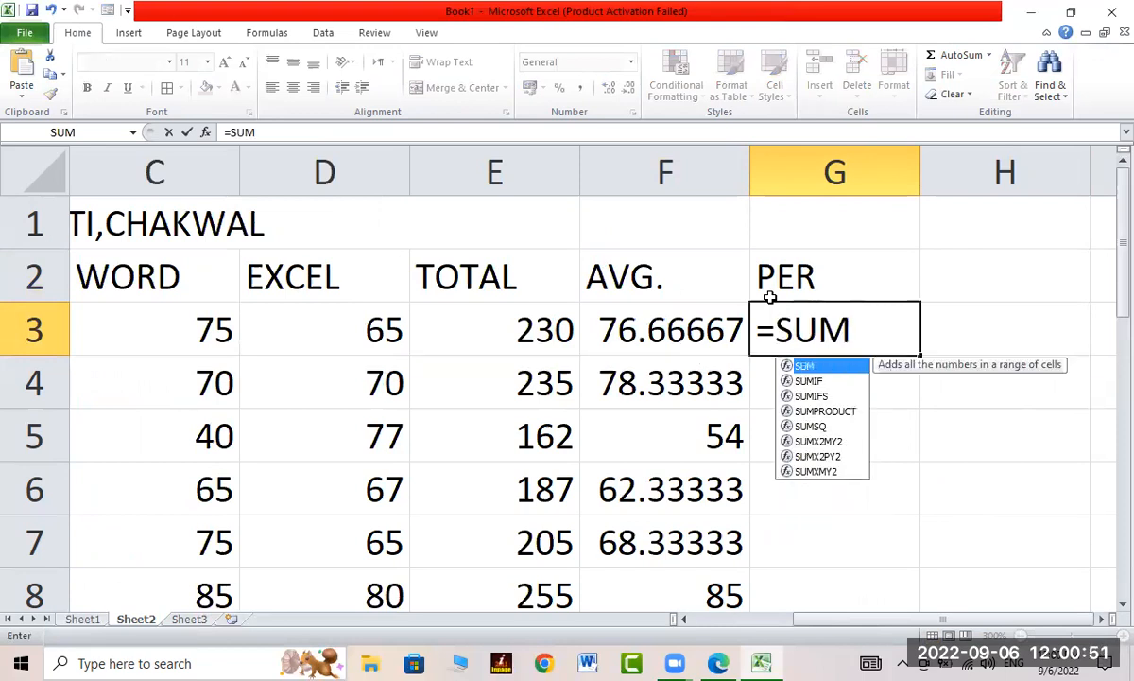
type("(")
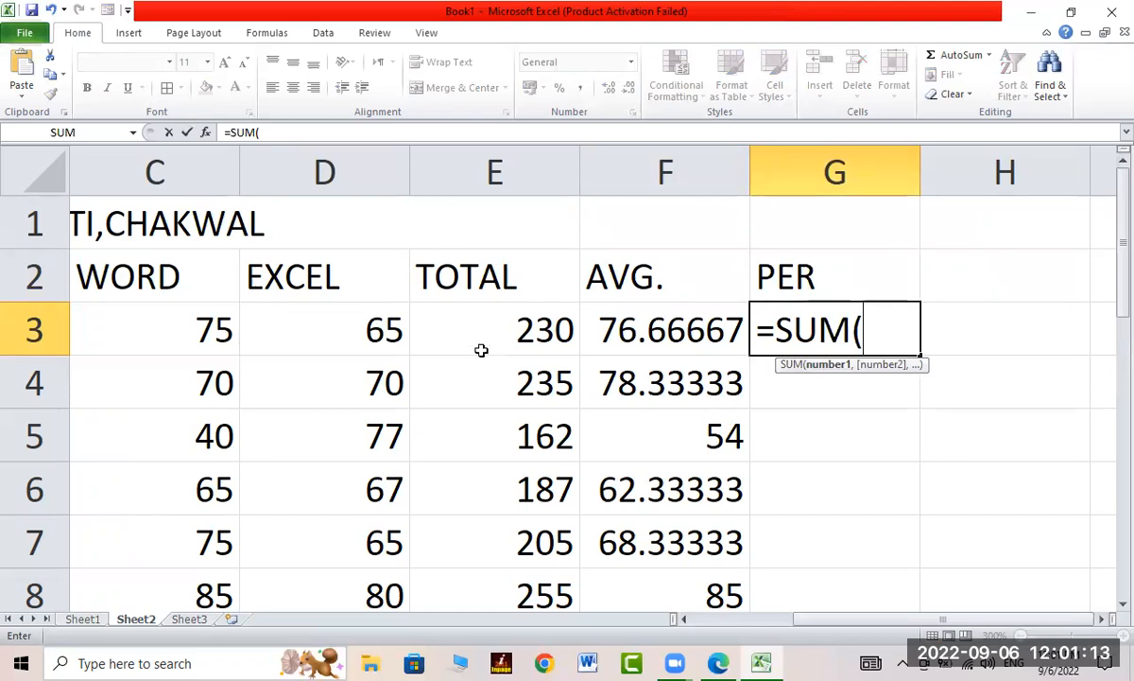
left_click(475, 331)
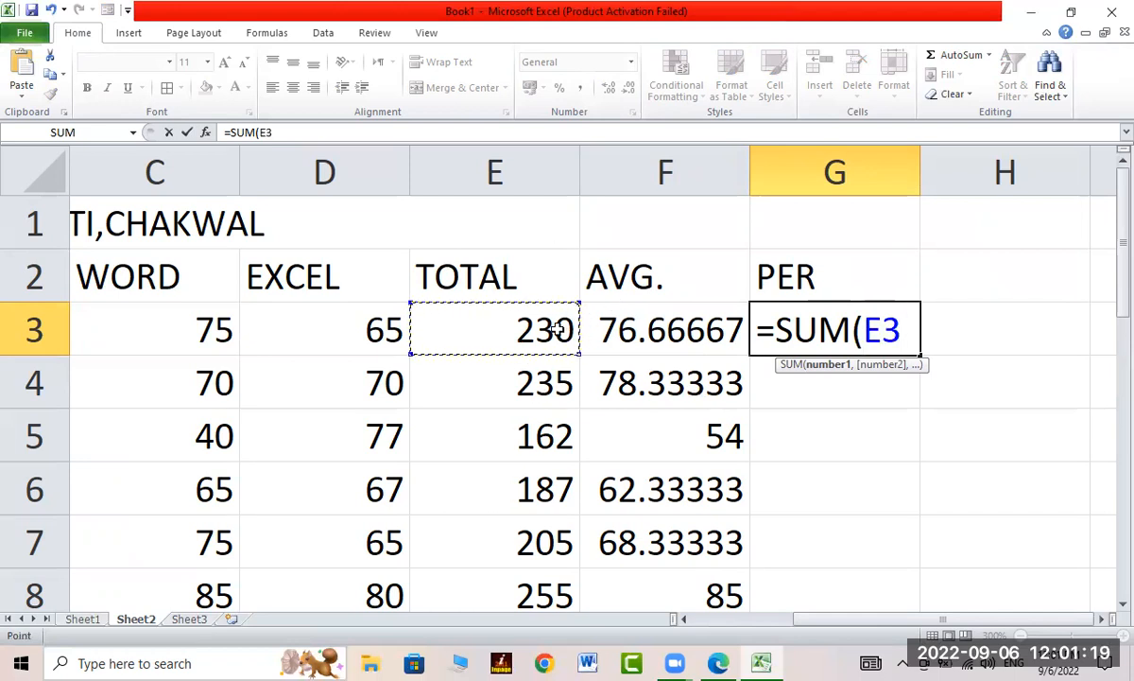
type("/")
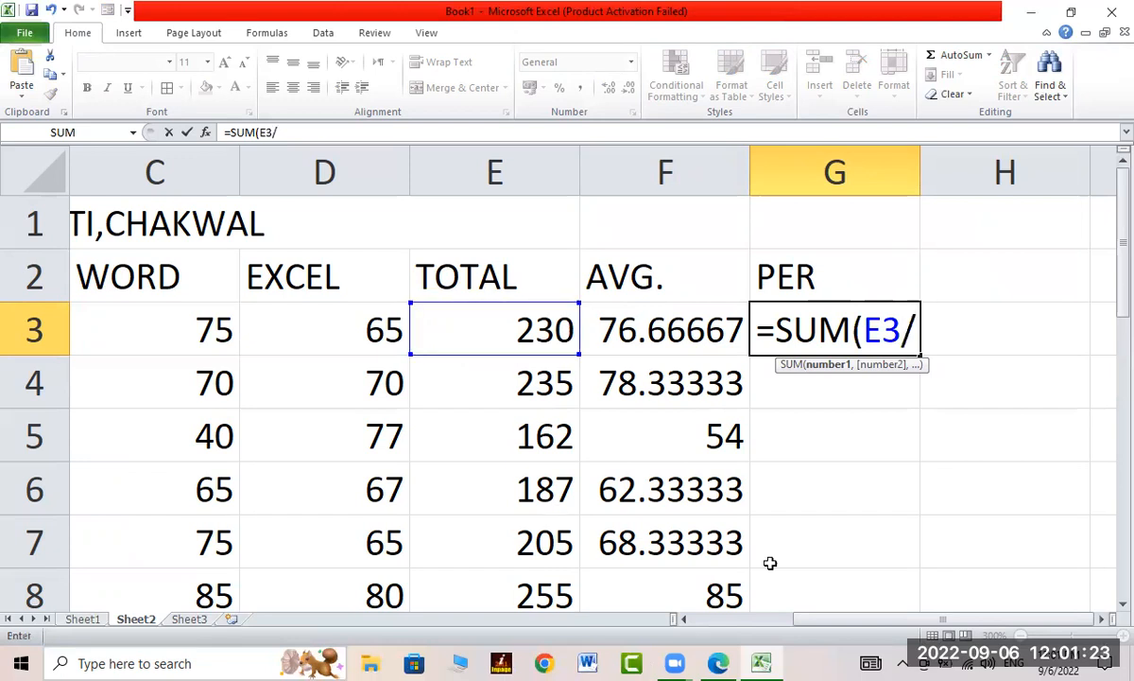
scroll(771, 562, "left", 2)
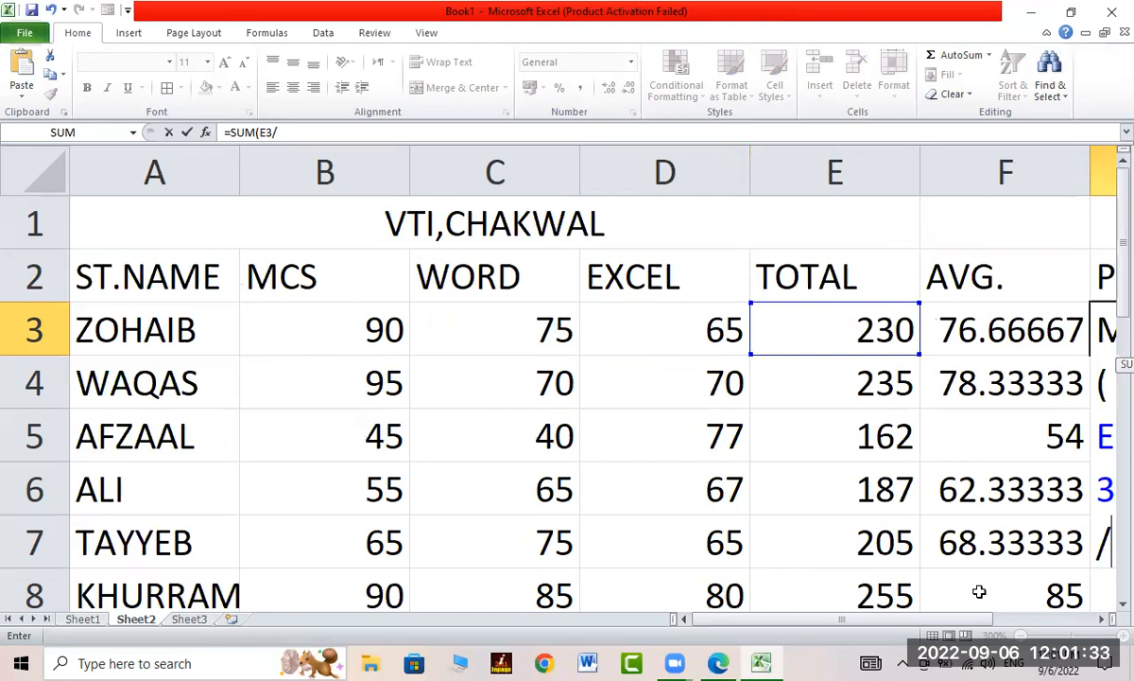
scroll(1098, 624, "right", 3)
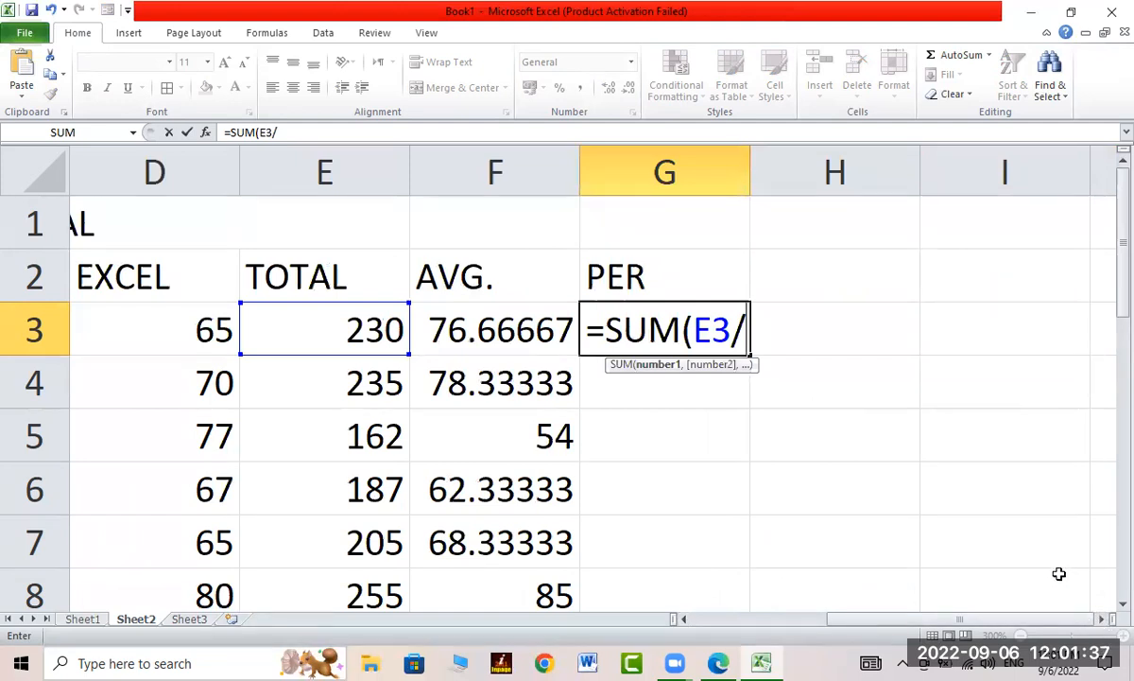
type("300")
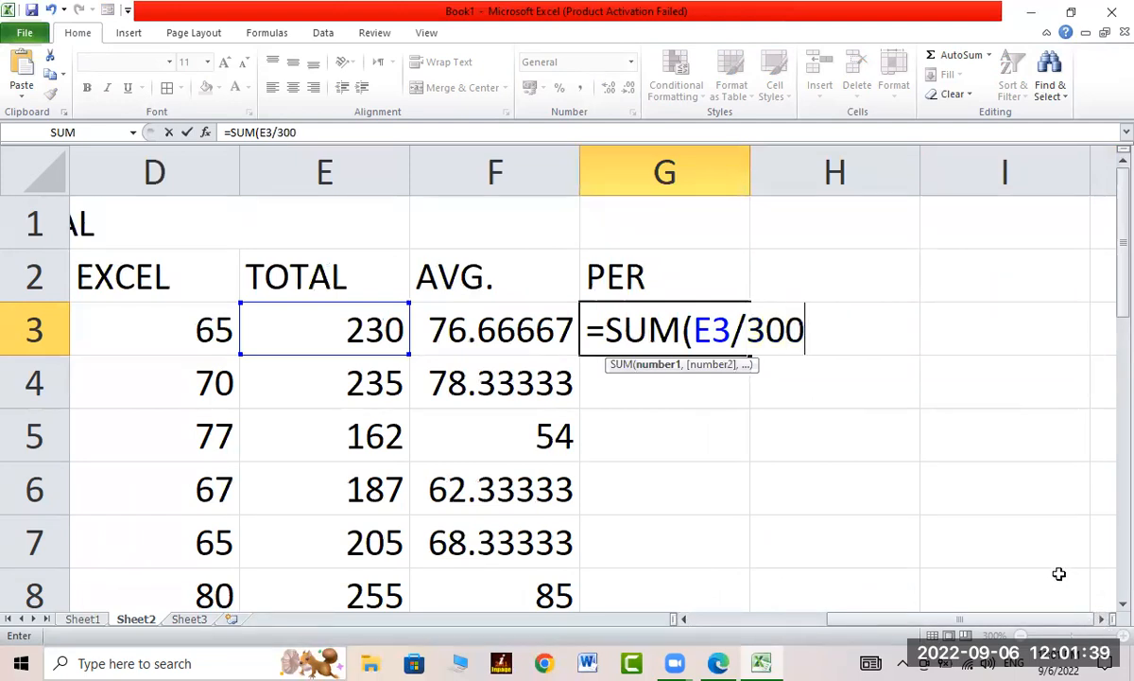
type("*100)")
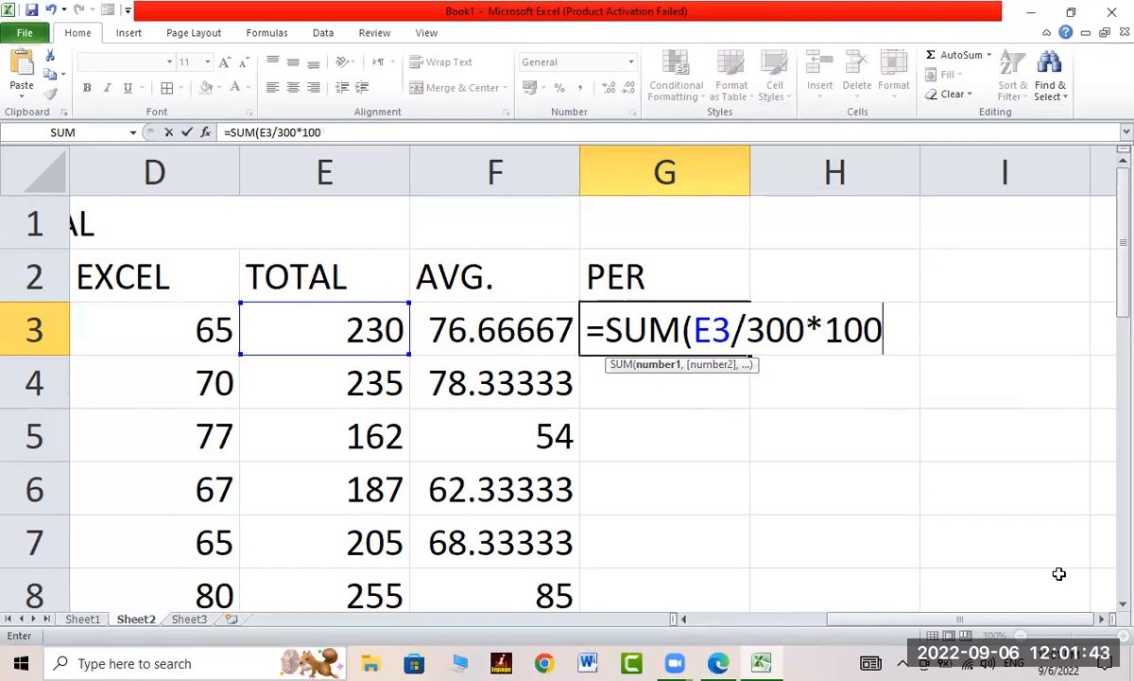
key("Return")
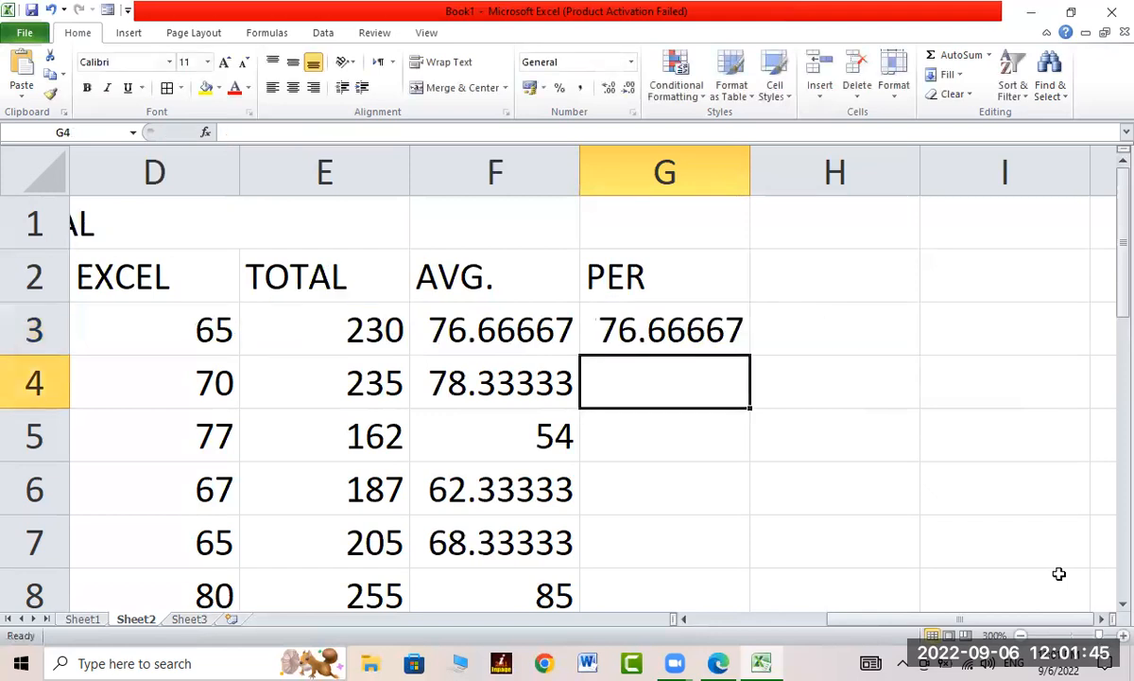
Step: Compare the first student's AVG. and PER cells, and fill the percentage formula from G3 down through G8
left_click(601, 326)
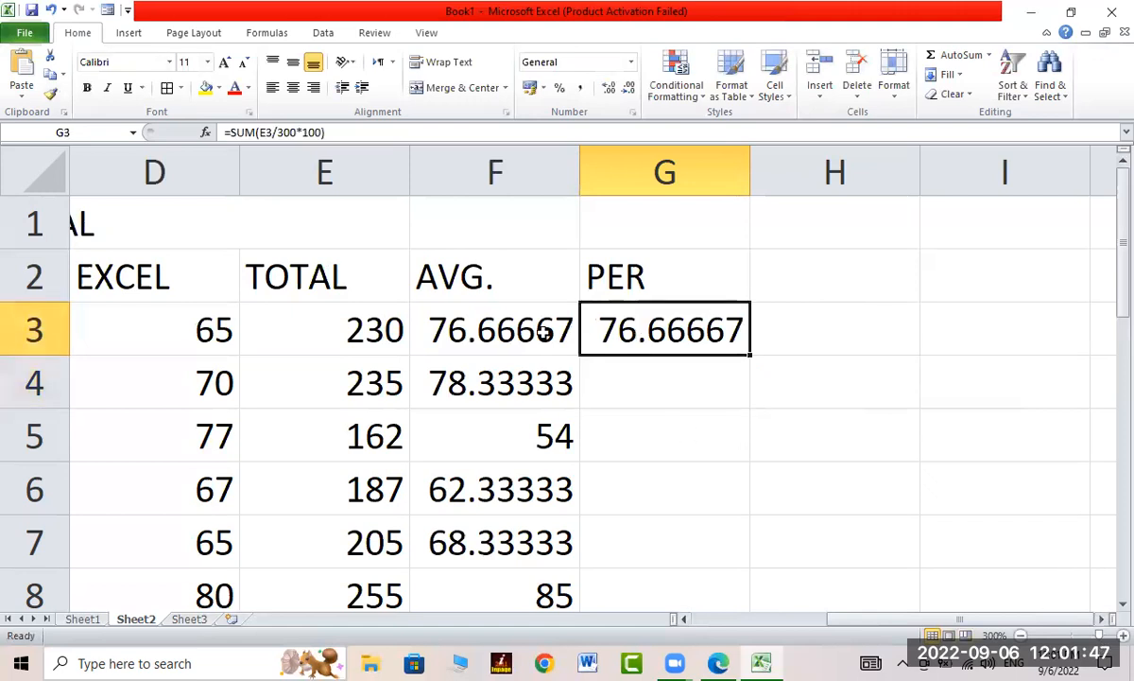
left_click(487, 321)
left_click(635, 342)
left_click(730, 373)
left_click(738, 349)
left_click_drag(750, 354, 747, 614)
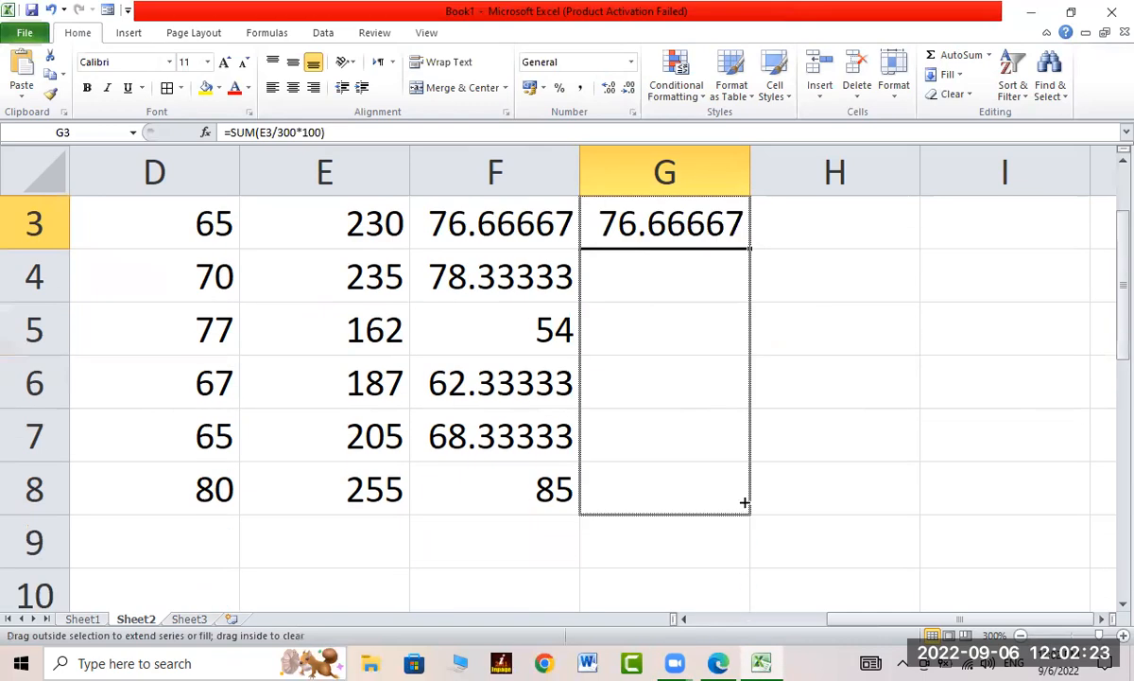
Step: Complete the percentage formula fill down to G8 and check the copied results under the PER heading
left_click_drag(745, 503, 747, 505)
left_click(651, 369)
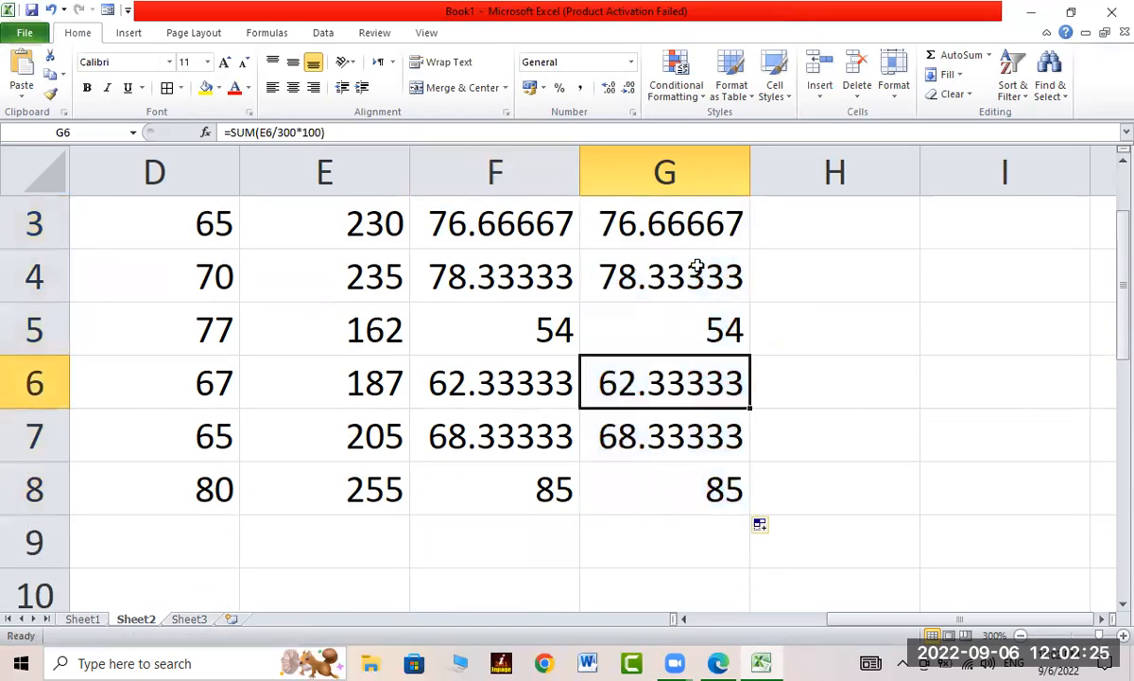
scroll(688, 320, "up", 1)
left_click(597, 278)
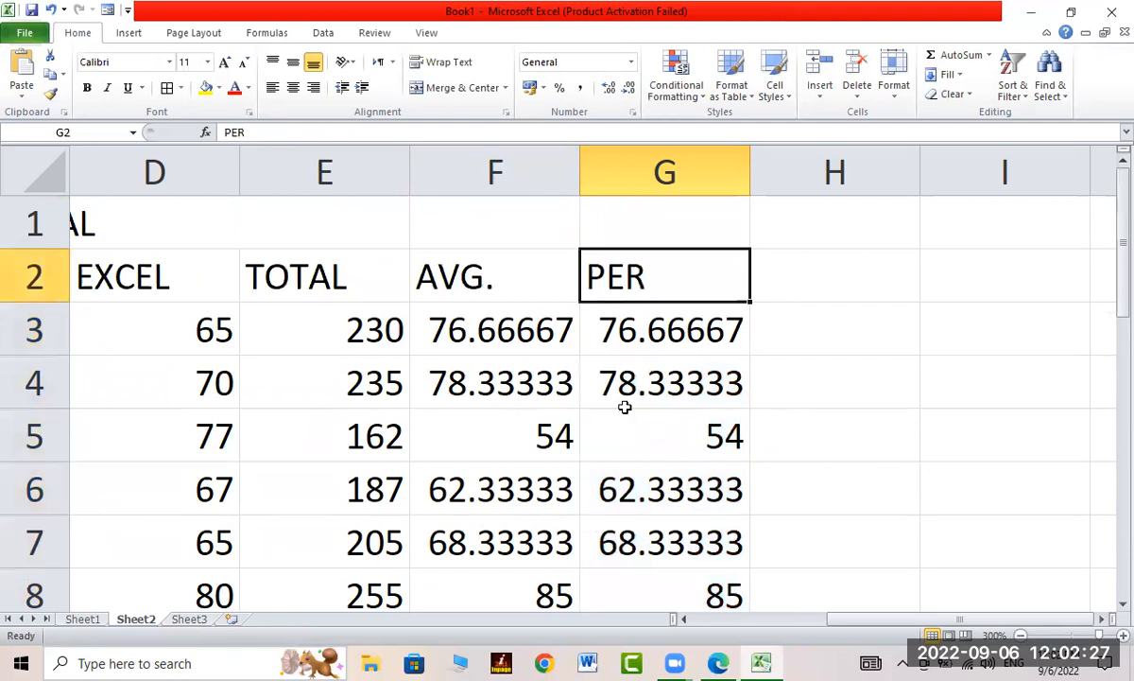
left_click(652, 308)
left_click(753, 276)
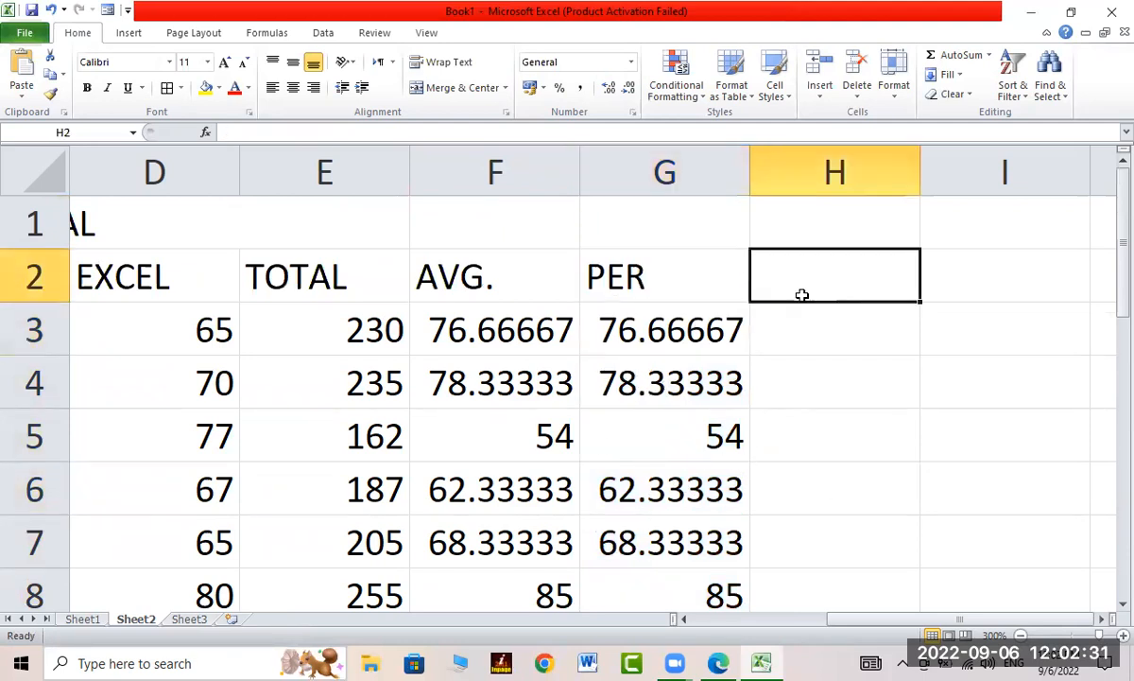
left_click(877, 613)
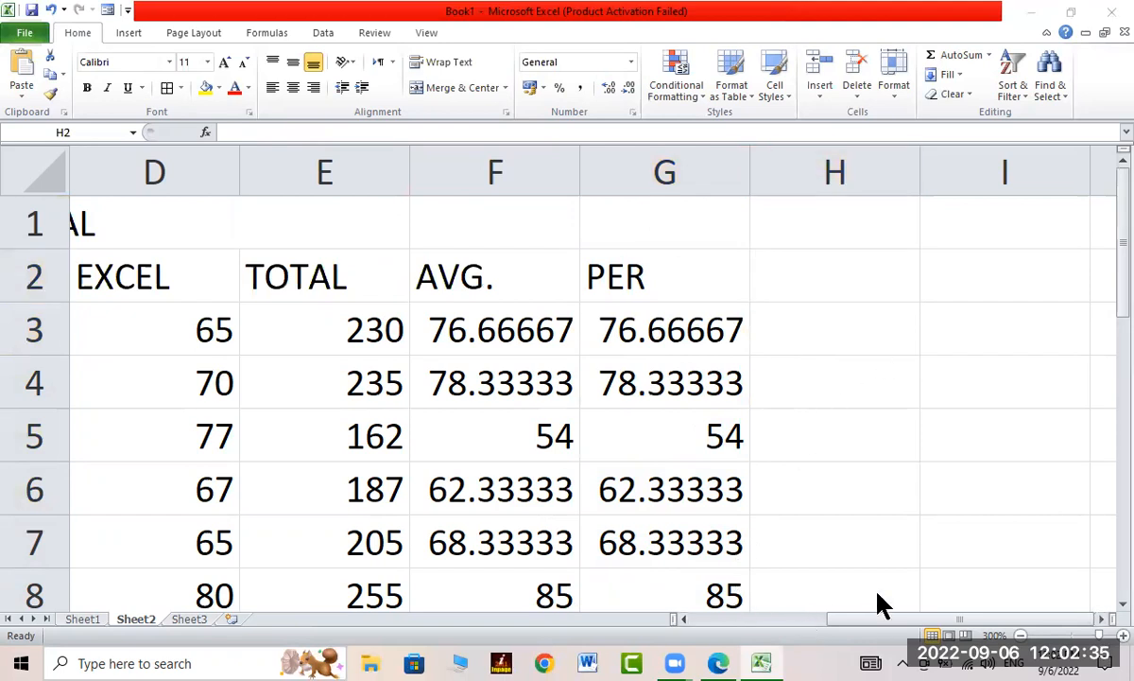
left_click(802, 407)
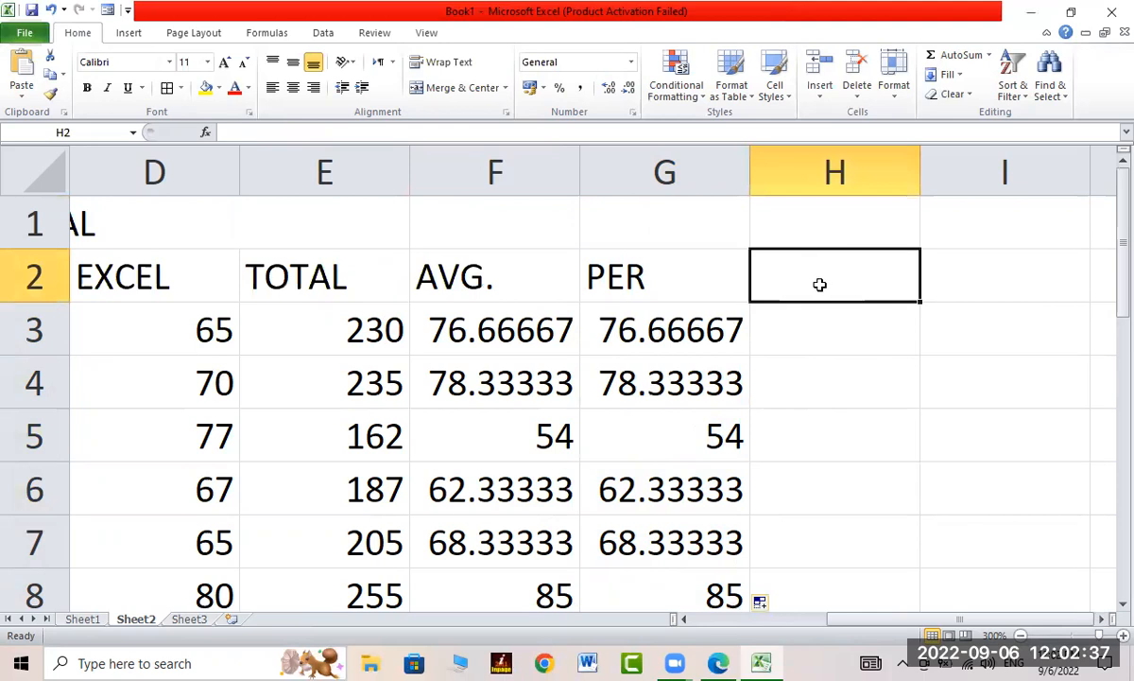
type("MAX")
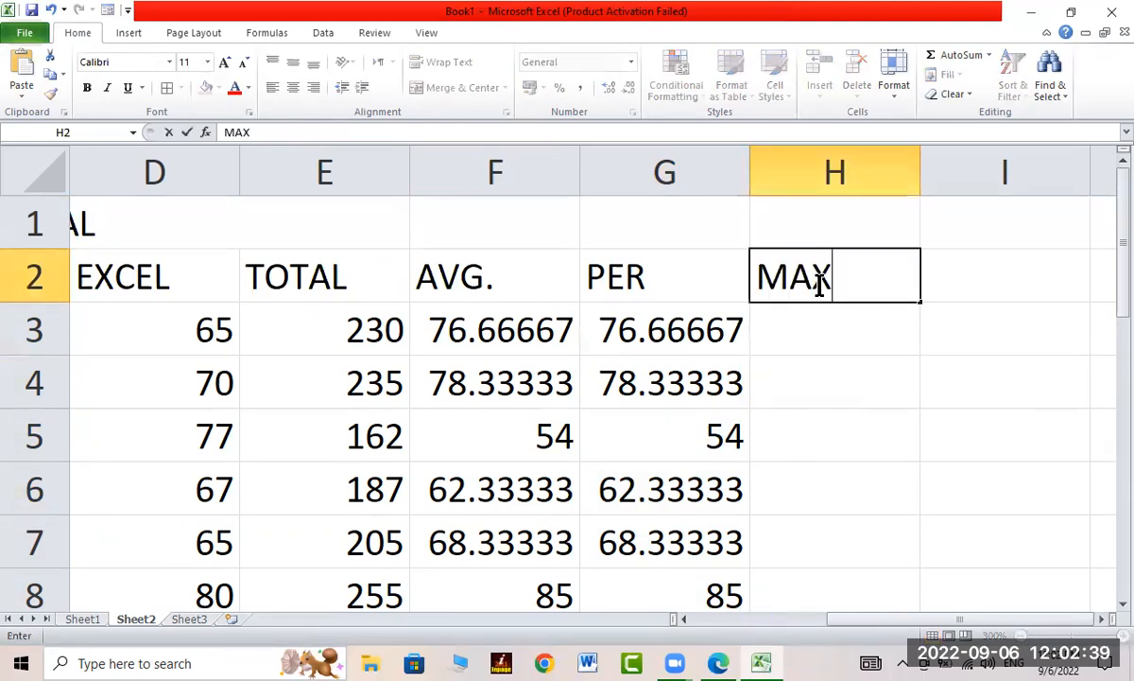
key("Return")
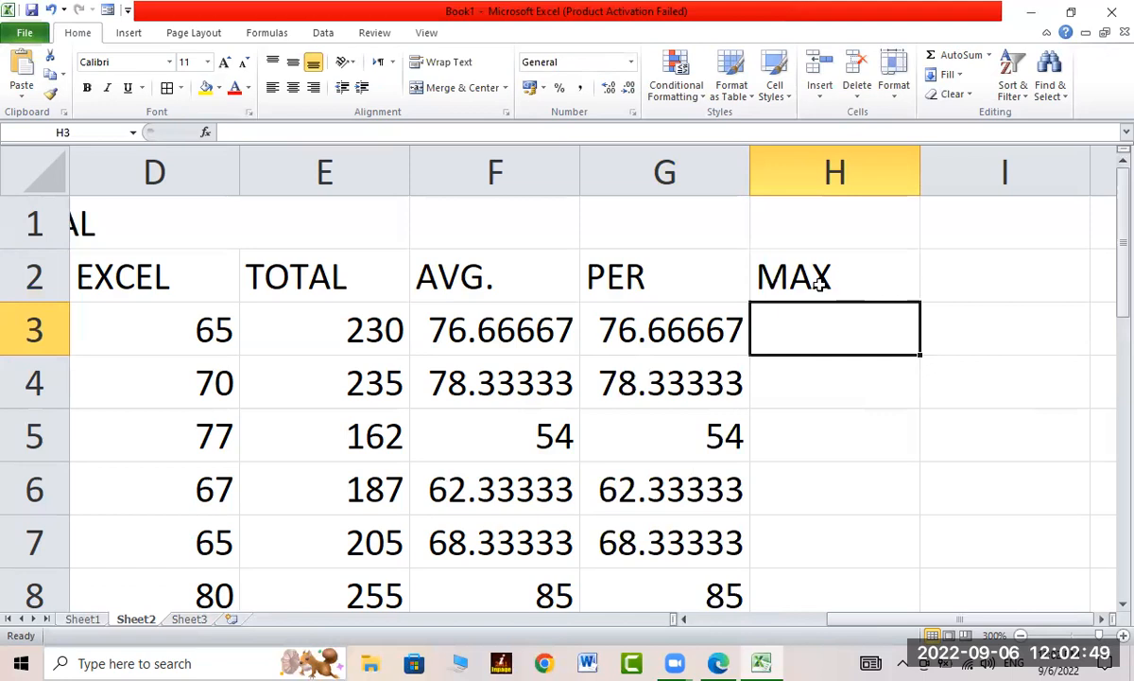
type("=MAX(")
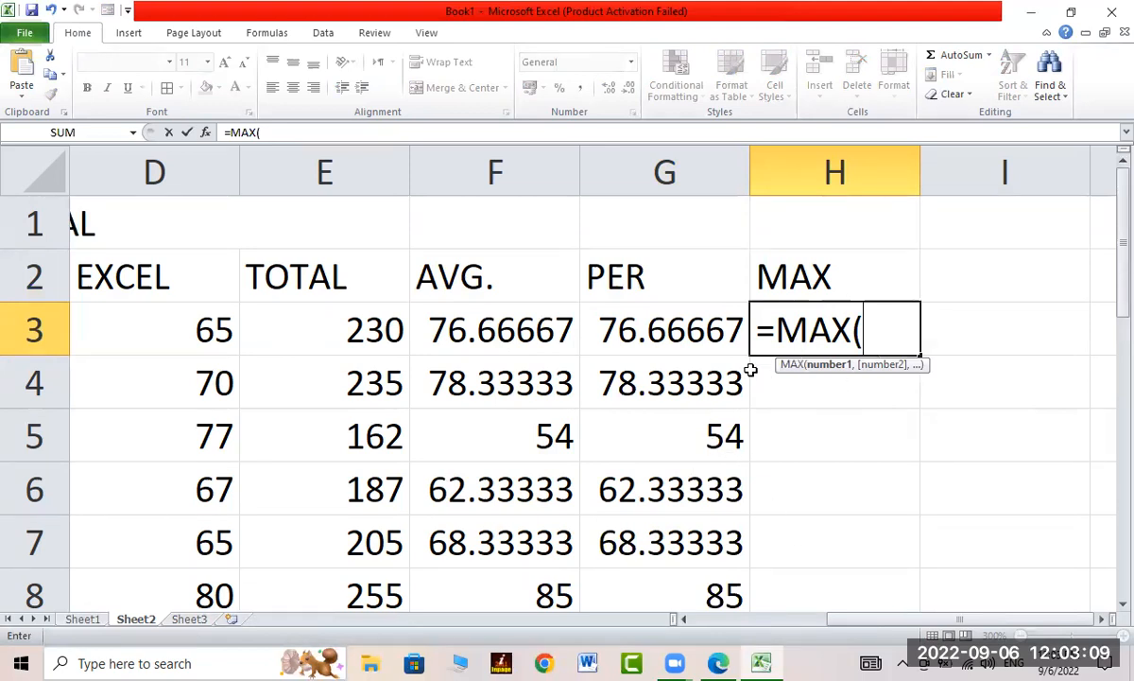
key("BackSpace")
key("BackSpace")
key("BackSpace")
key("BackSpace")
key("BackSpace")
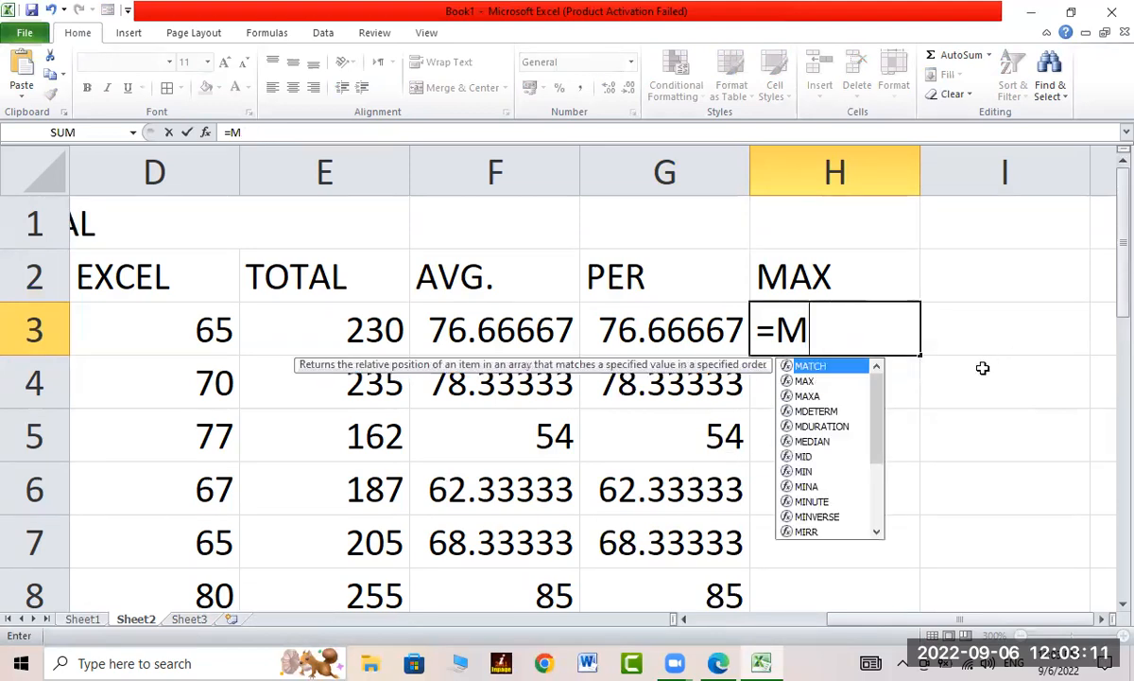
left_click(765, 271)
key("Delete")
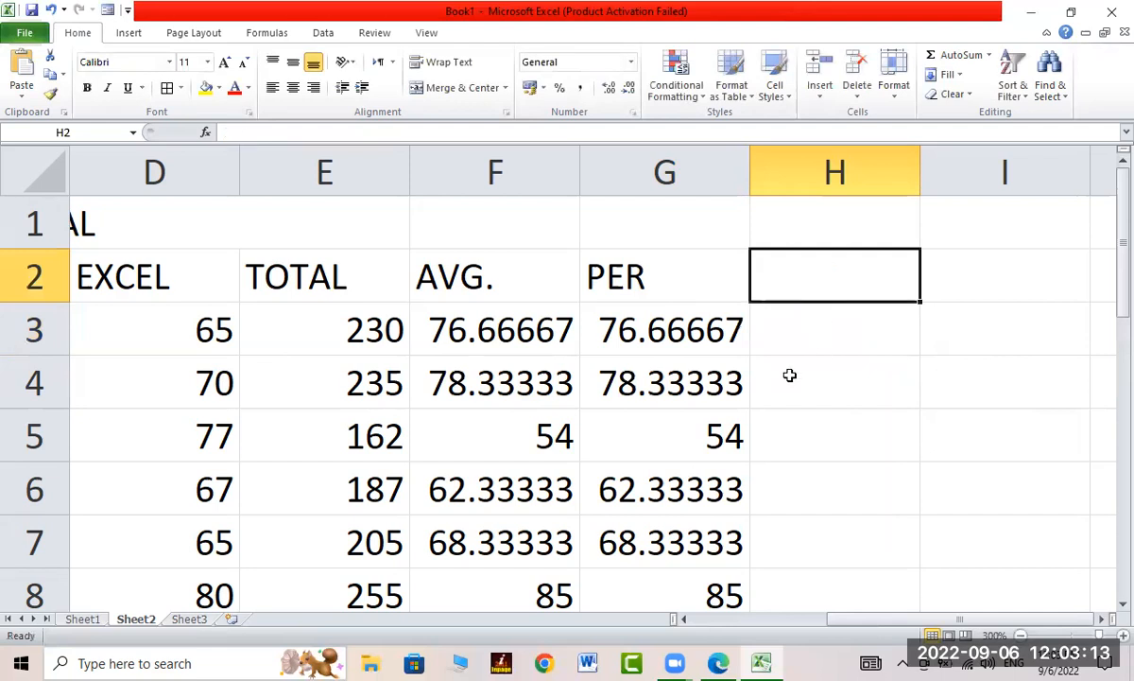
Step: Enter =MAX(E3:E8) in E9, below the TOTAL column, to find the highest total
scroll(785, 374, "down", 1)
left_click(369, 479)
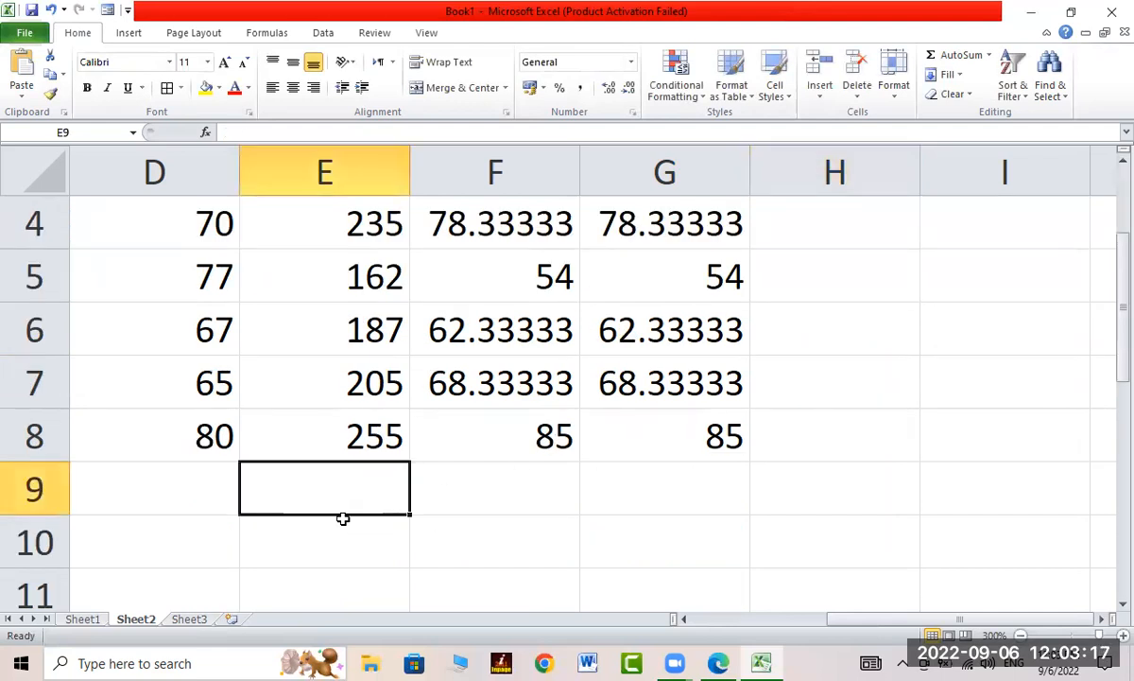
scroll(342, 519, "up", 1)
scroll(343, 519, "down", 1)
type("=")
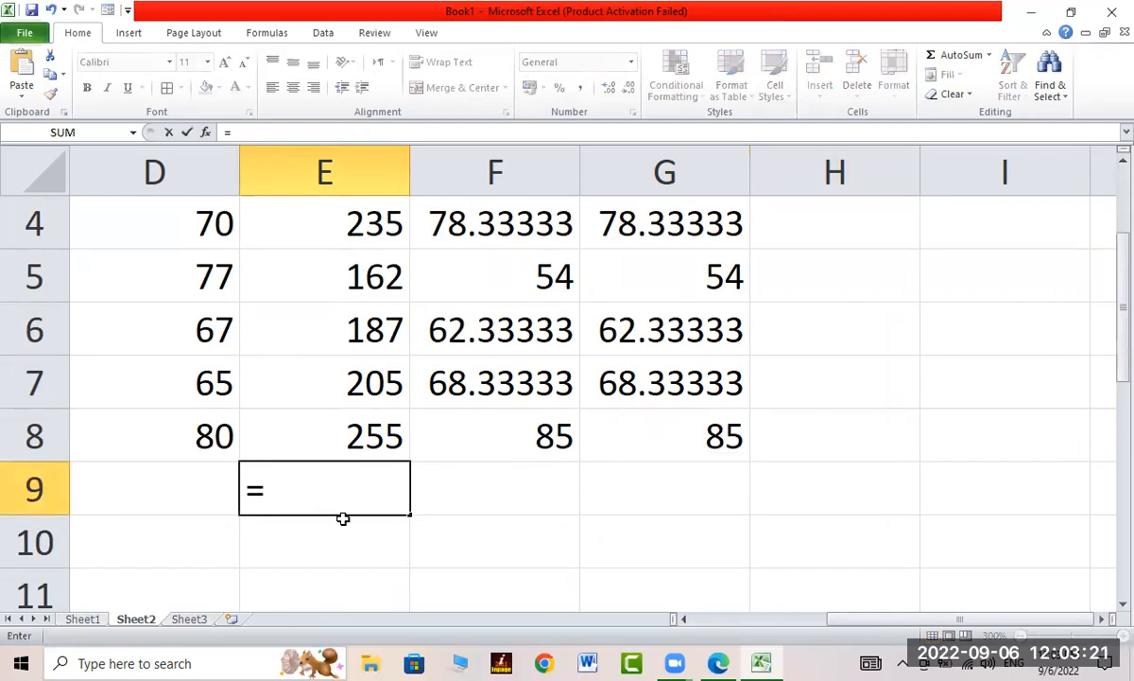
type("MAX")
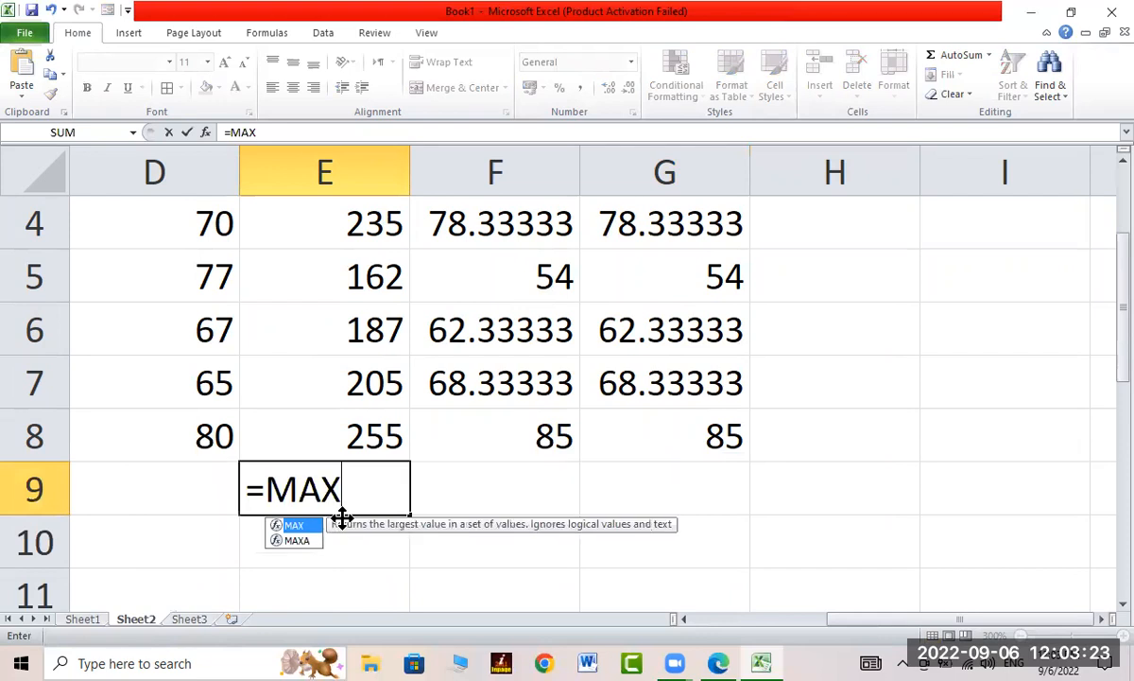
type("(")
scroll(342, 519, "up", 1)
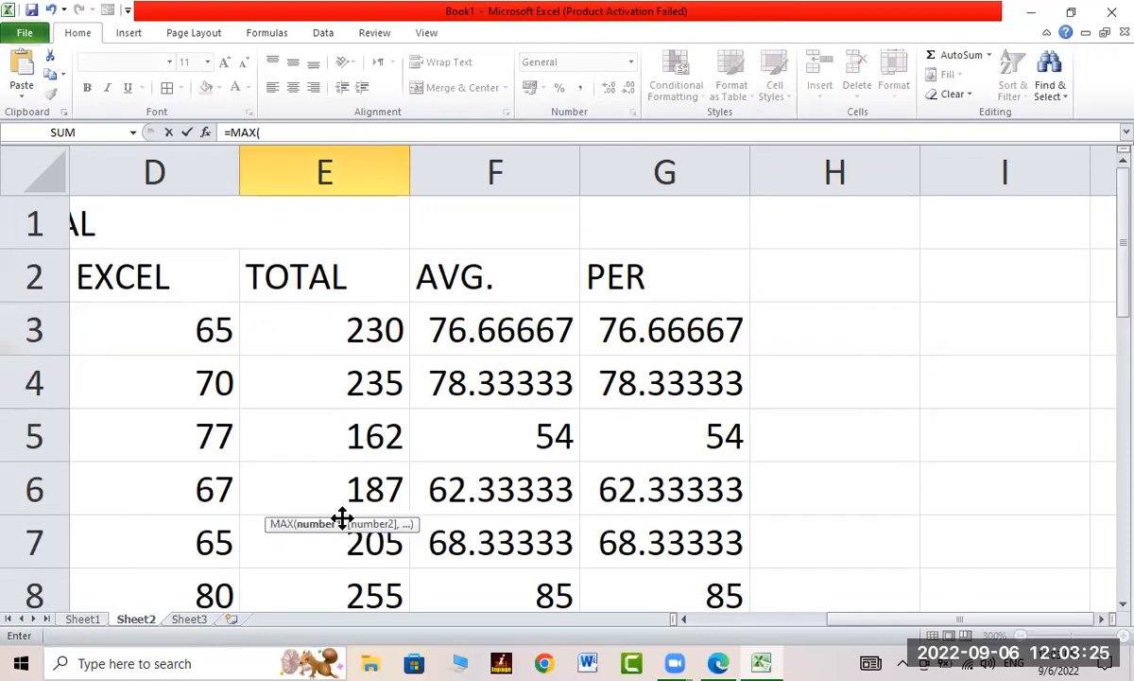
left_click_drag(368, 340, 381, 503)
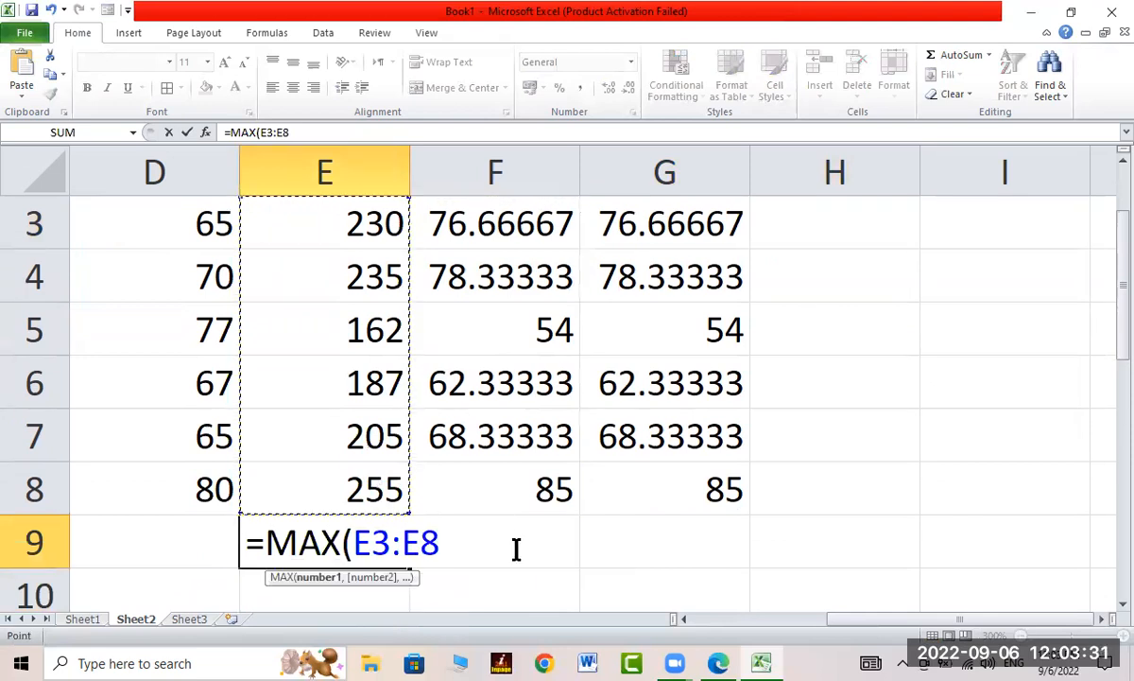
type(")")
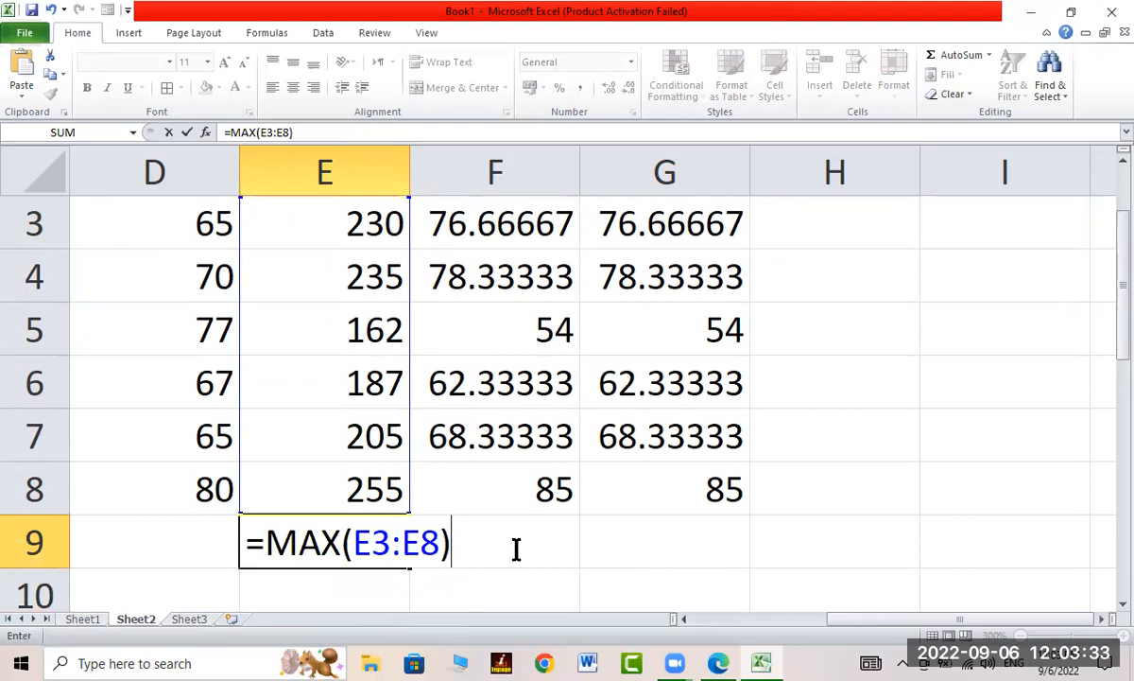
key("Return")
left_click(388, 505)
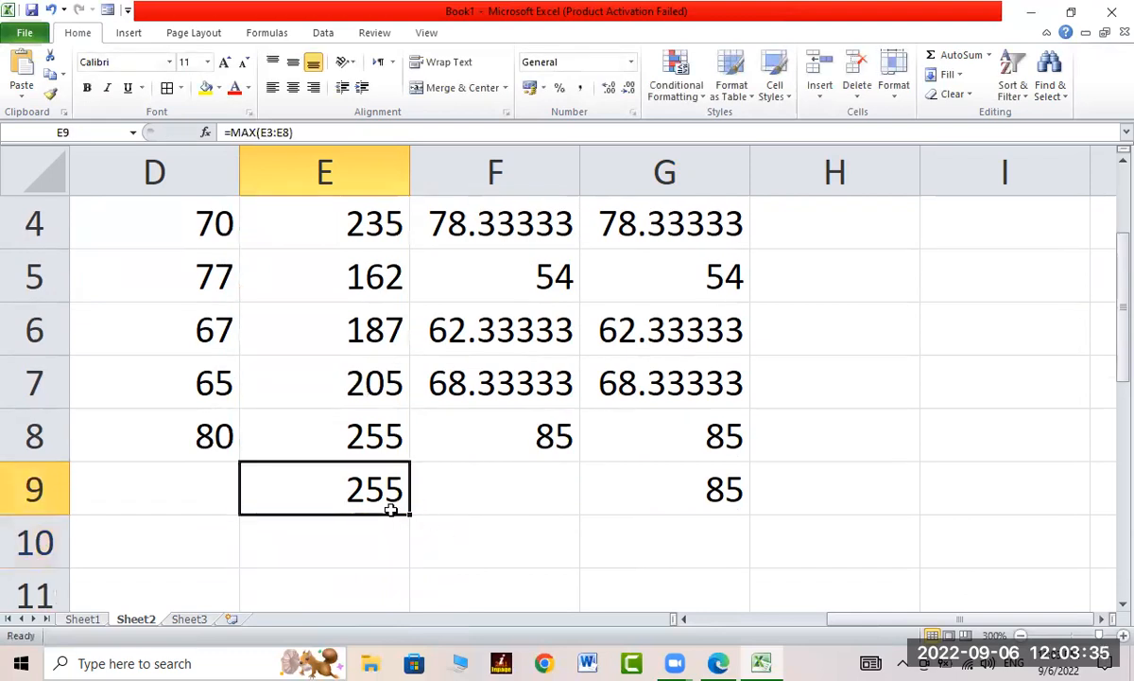
Step: Recheck the range of the MAX formula in E9 and enter =MIN(E3:E8) in E10 to find the lowest total
scroll(390, 511, "up", 1)
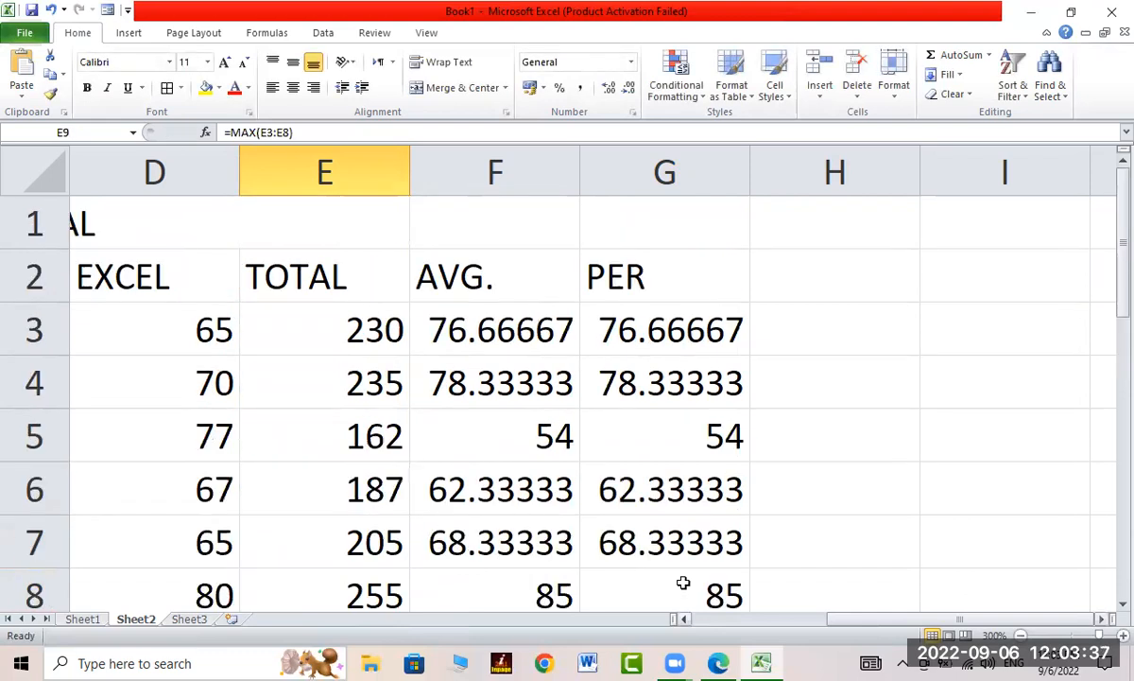
scroll(970, 617, "down", 2, "ctrl")
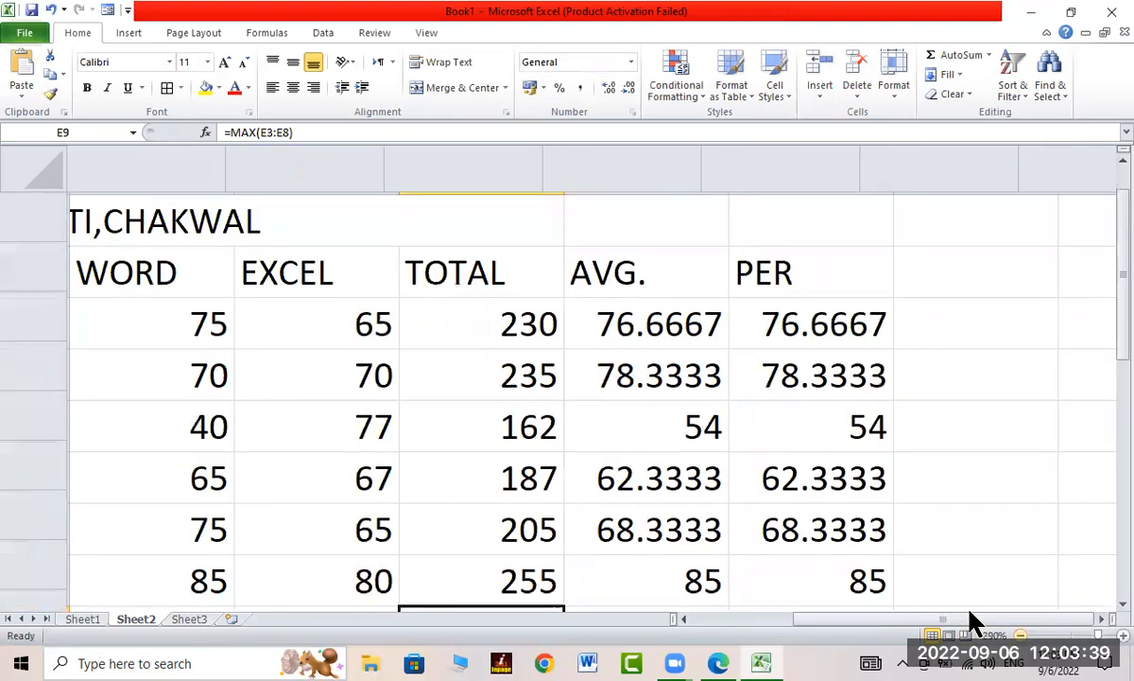
scroll(970, 617, "down", 1, "ctrl")
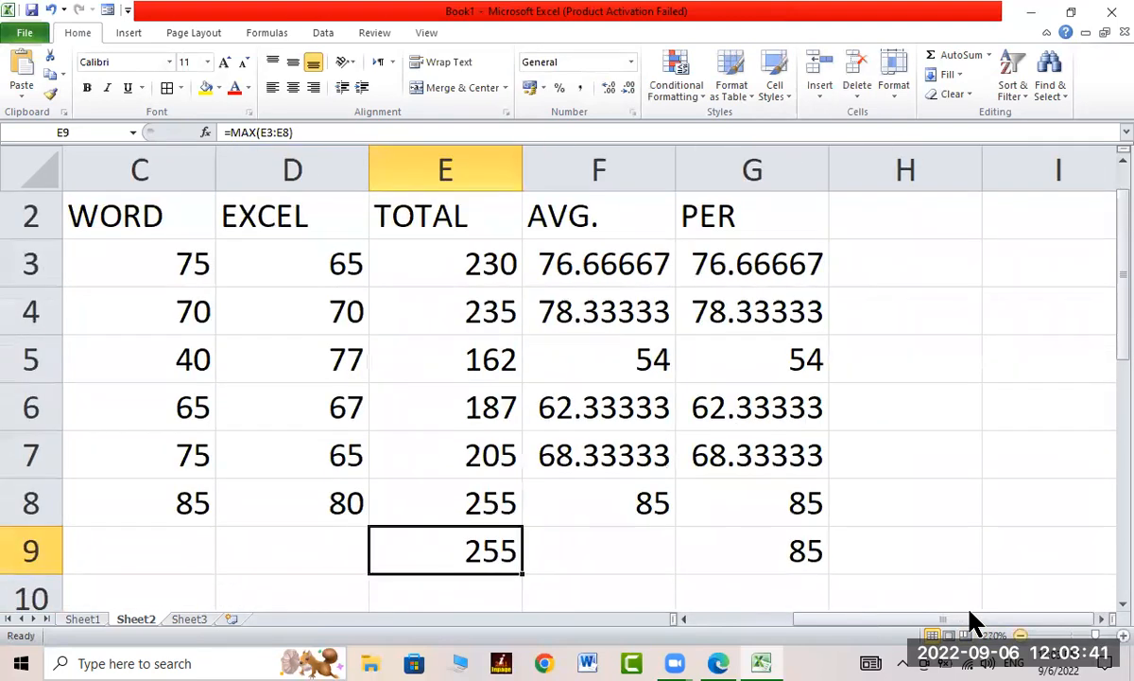
double_click(440, 558)
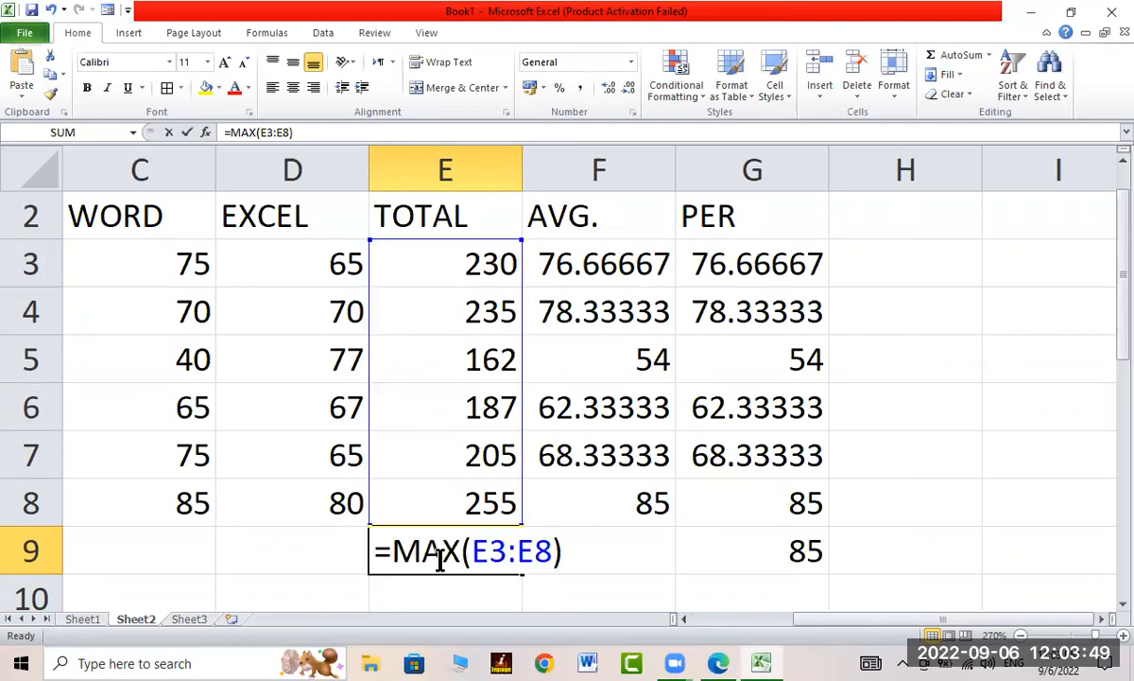
key("Return")
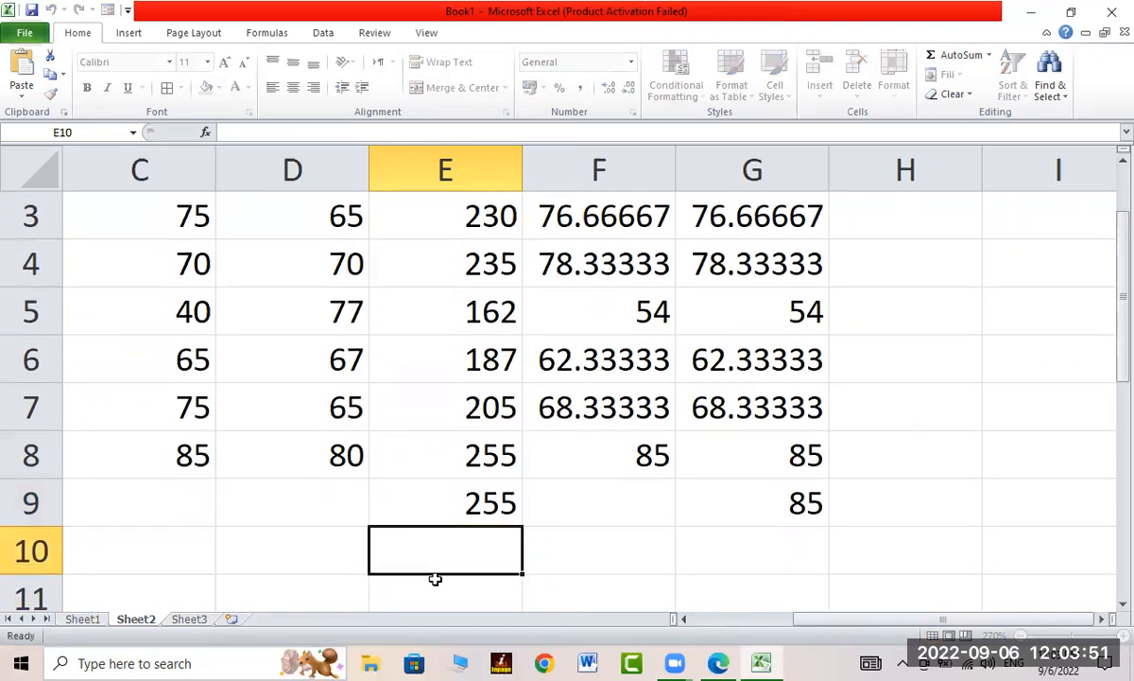
type("=MIN(")
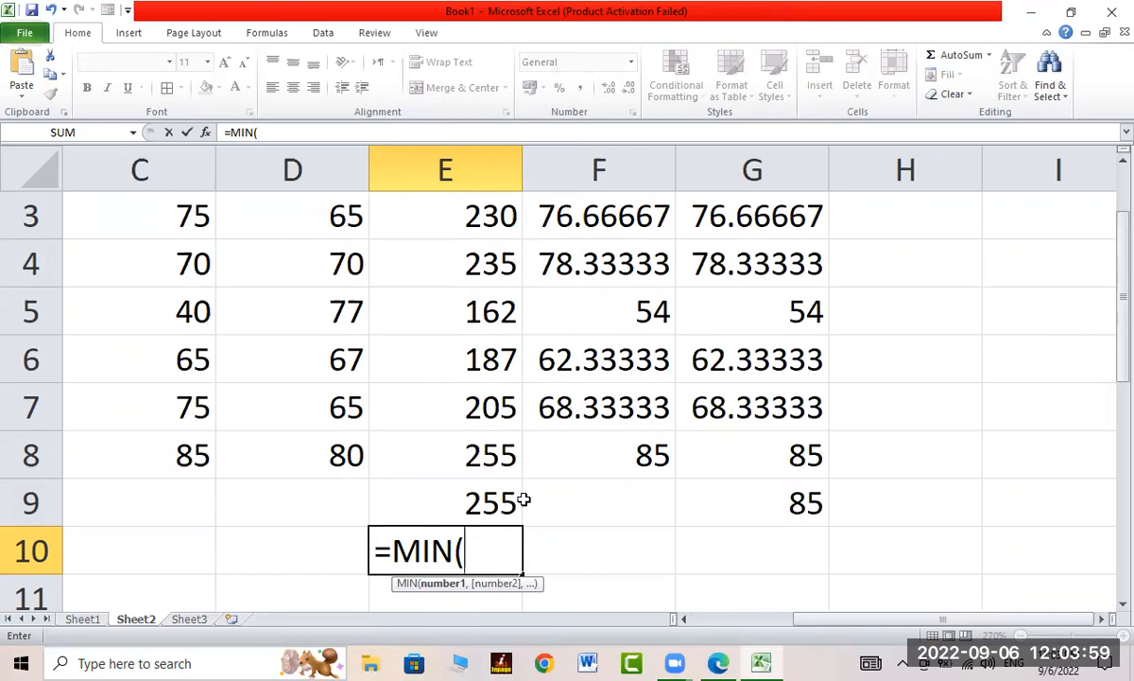
scroll(482, 535, "up", 1)
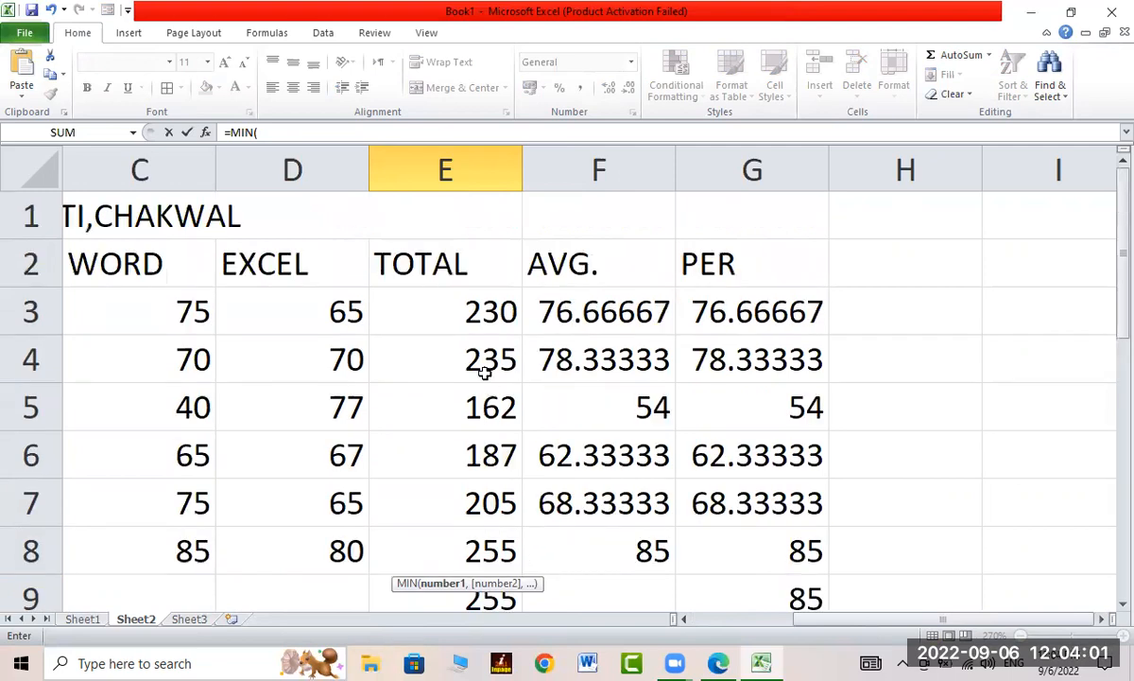
left_click(482, 311)
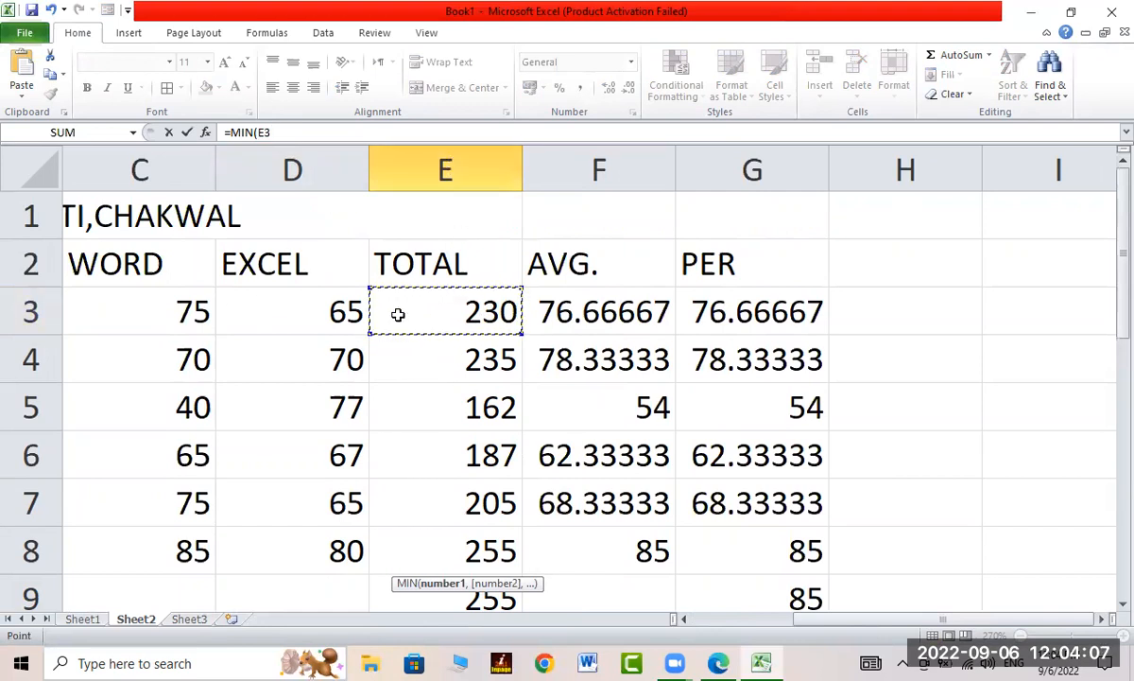
left_click(463, 552, "shift")
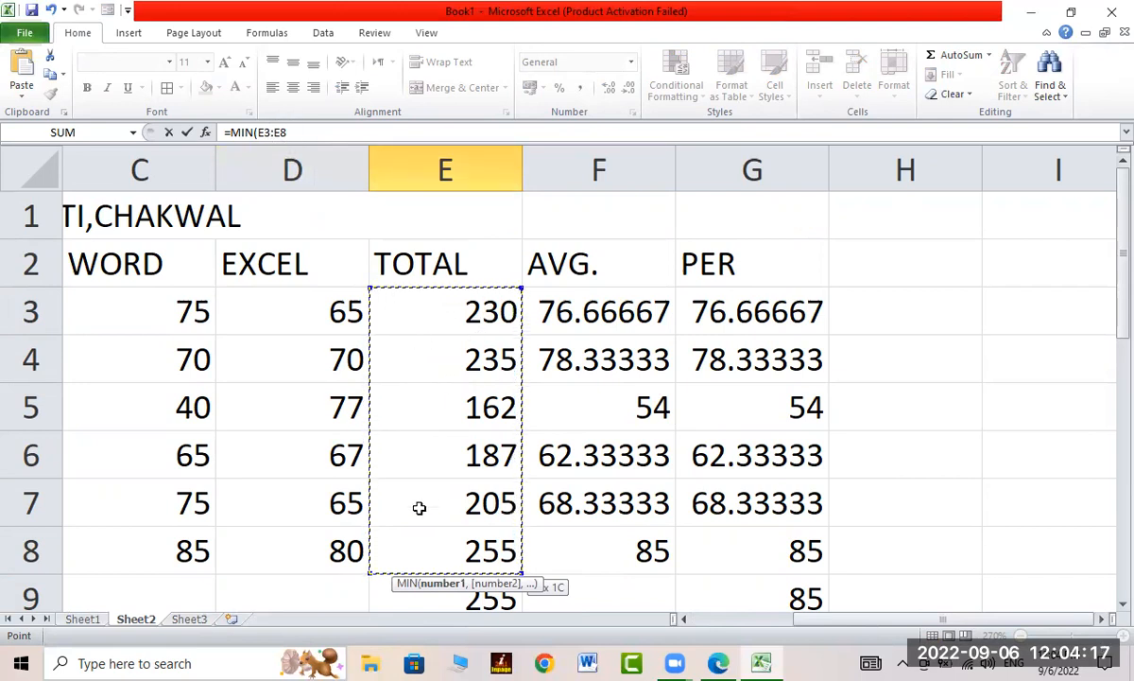
scroll(538, 545, "down", 1)
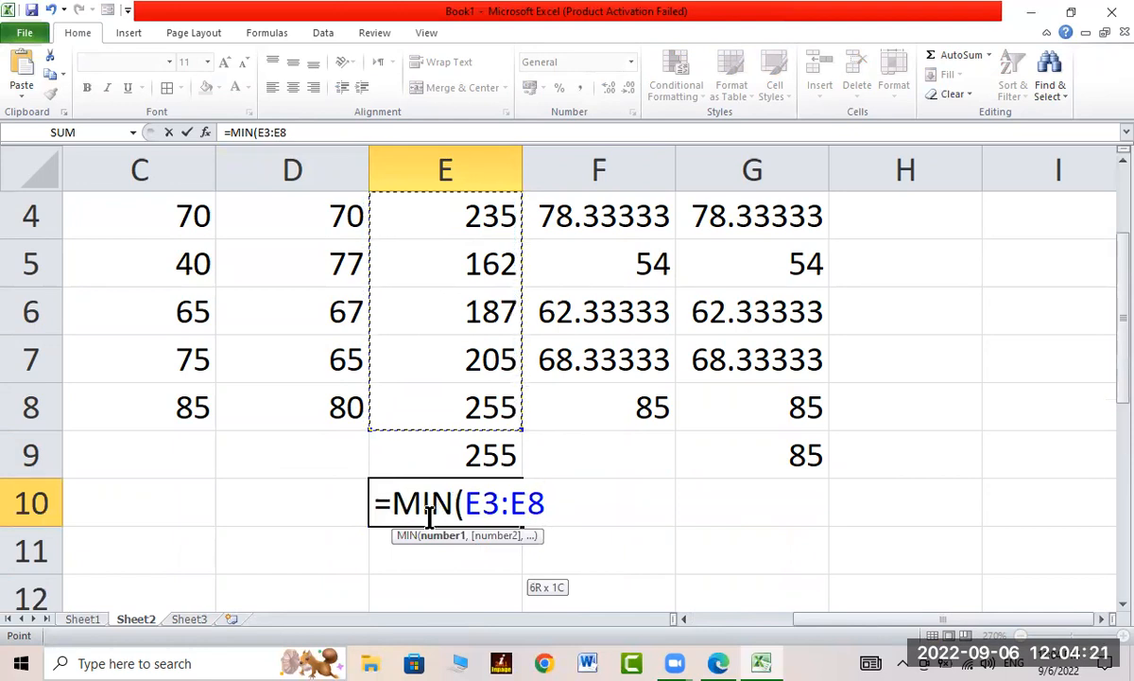
type(")")
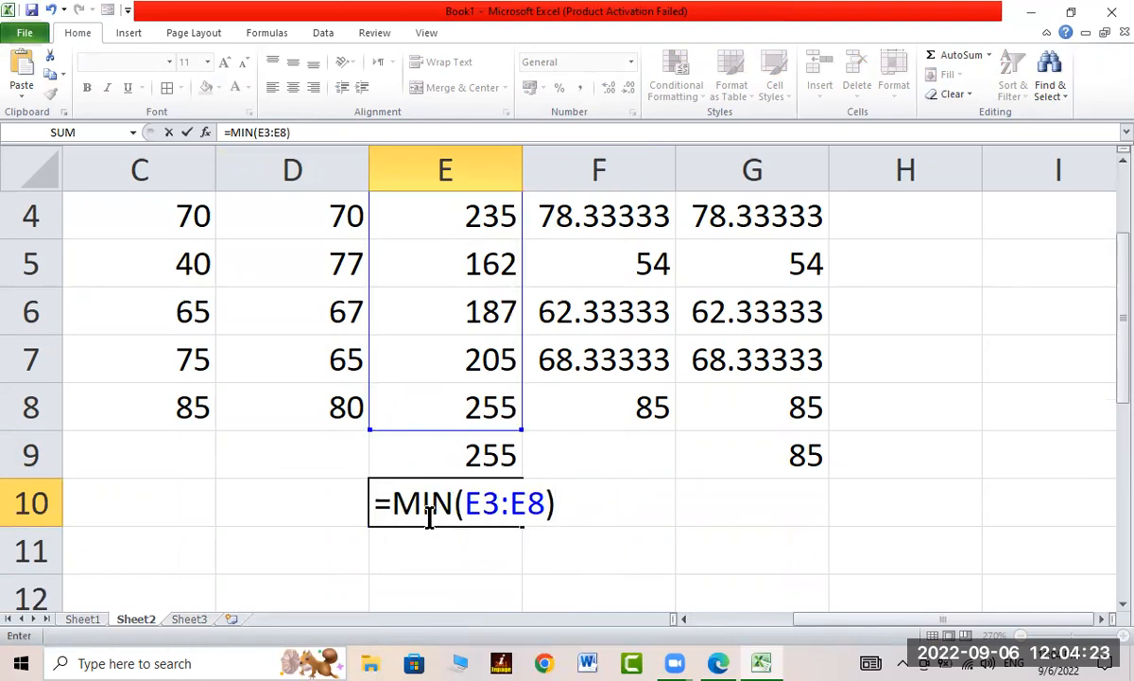
key("Return")
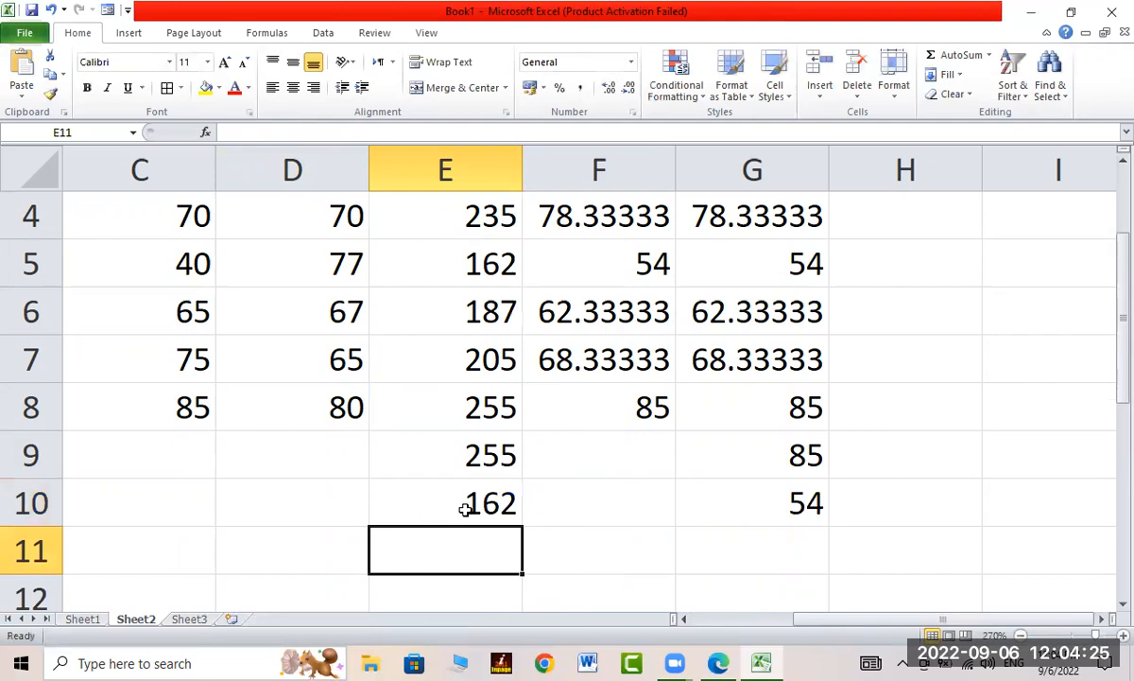
left_click(465, 508)
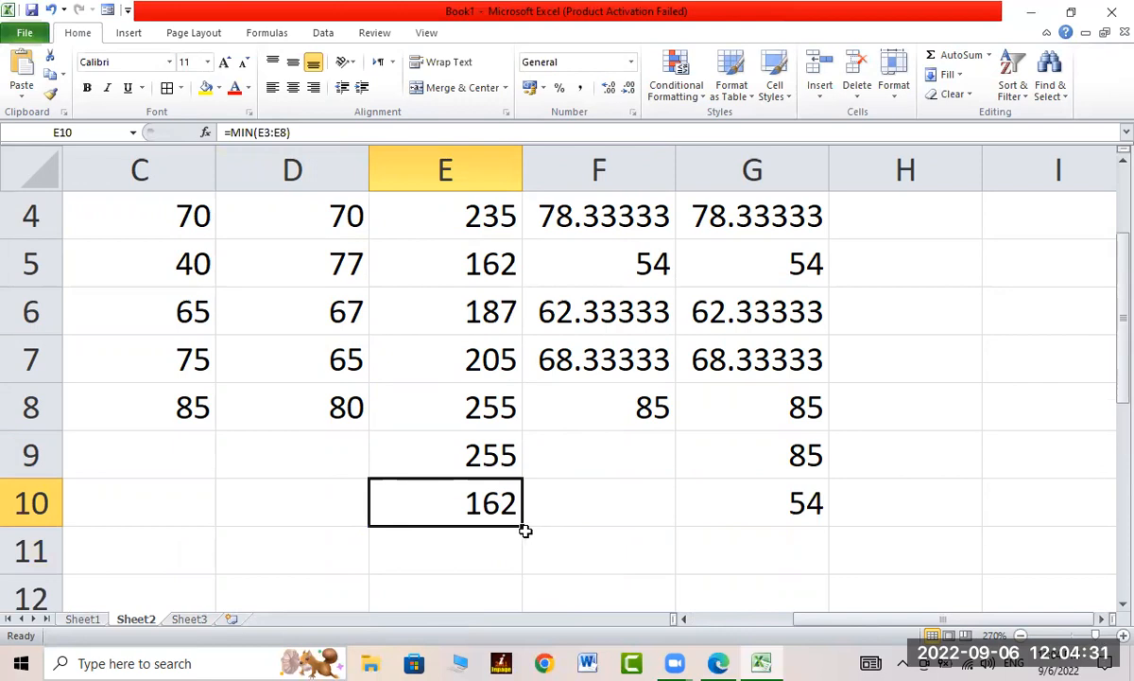
Step: Clear the automatically extended values in G9 and G10 below the PER column
left_click(631, 397)
left_click(706, 453)
left_click_drag(706, 454, 765, 515)
key("Delete")
left_click(655, 529)
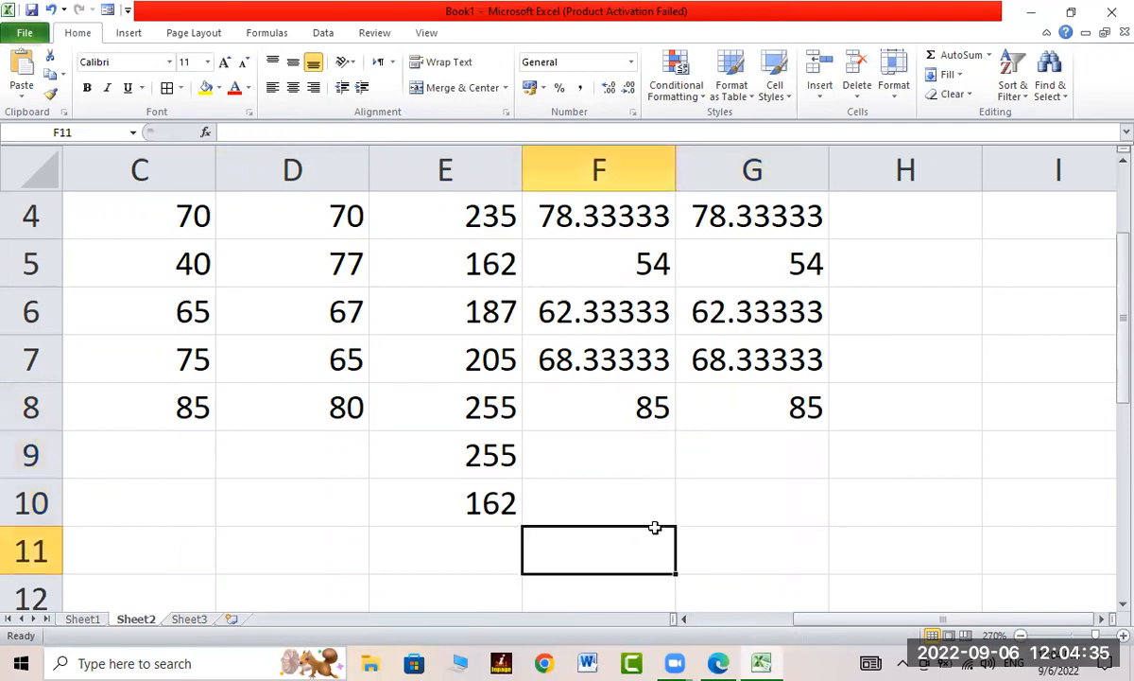
Step: Review the TOTAL, AVG. and PER headings and the MAX and MIN formulas in E9 and E10
left_click(493, 493)
scroll(460, 445, "up", 1)
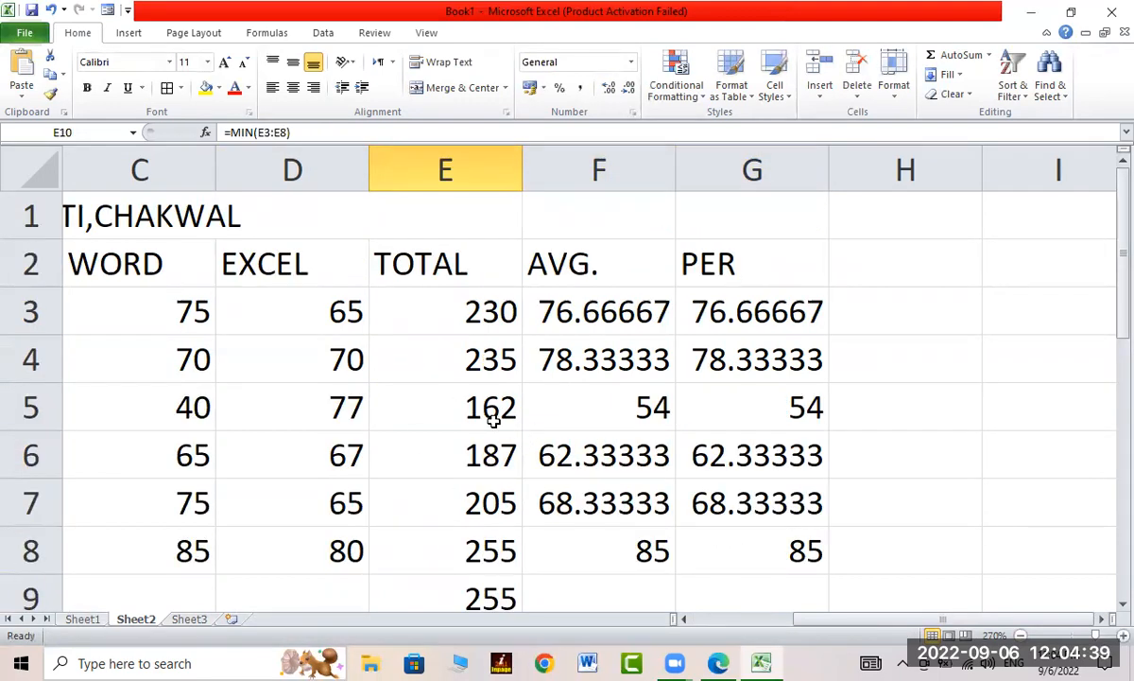
left_click(467, 352)
left_click(758, 260)
left_click(440, 260)
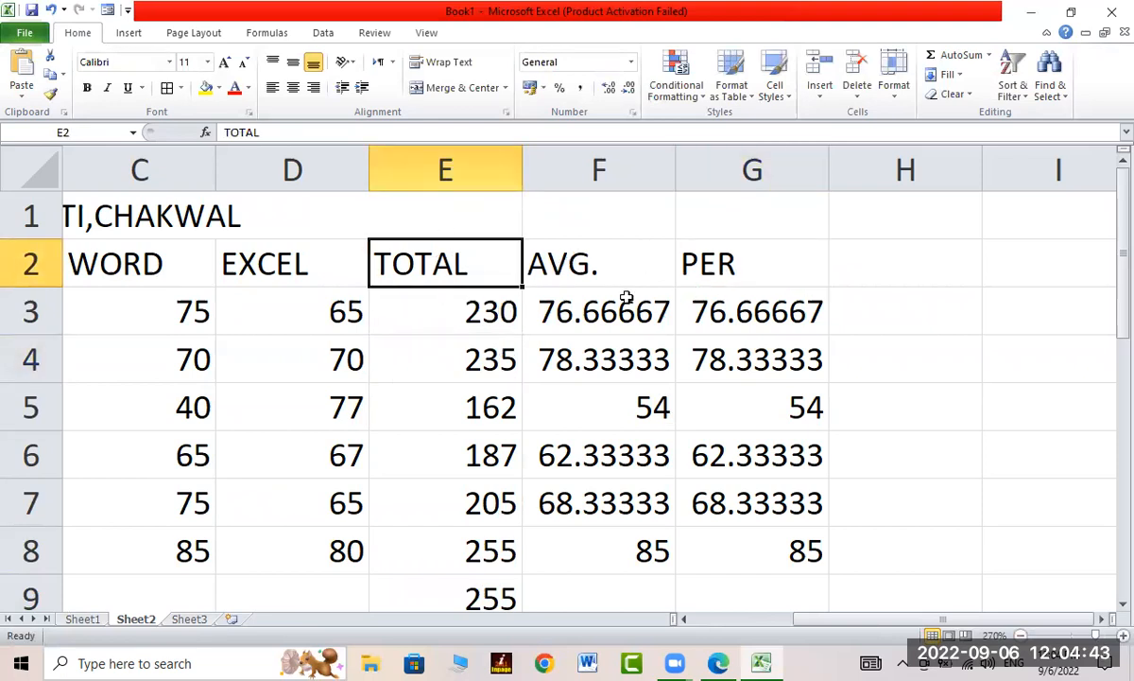
left_click(591, 257)
left_click(695, 257)
scroll(747, 388, "down", 2)
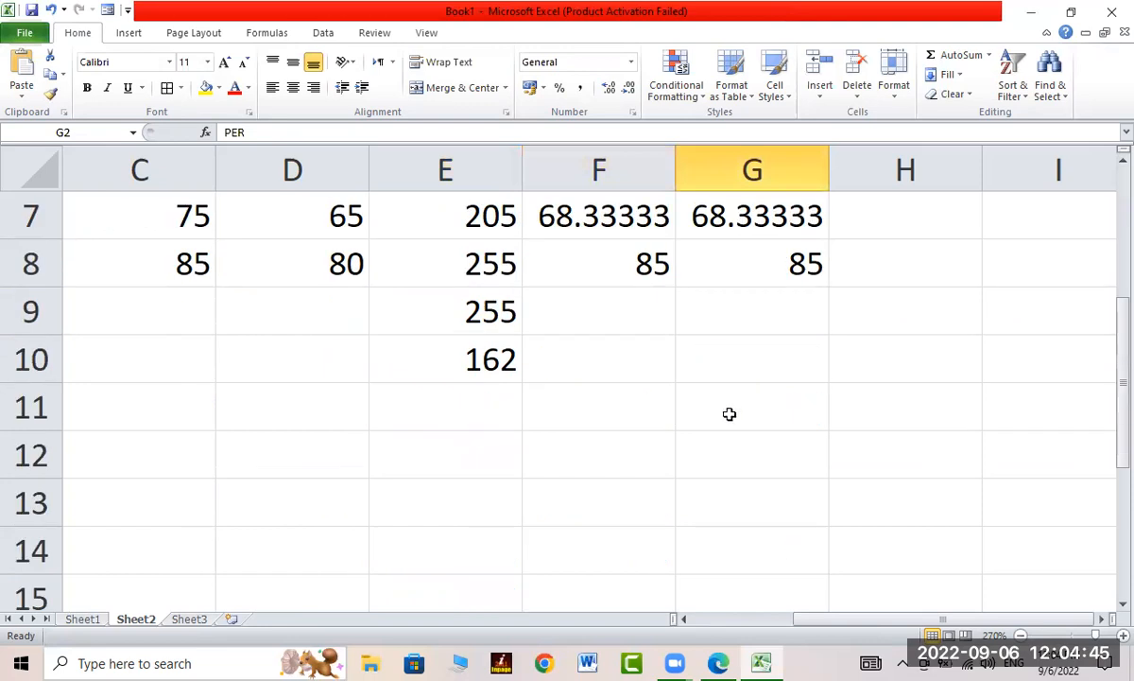
left_click(468, 312)
left_click(457, 366)
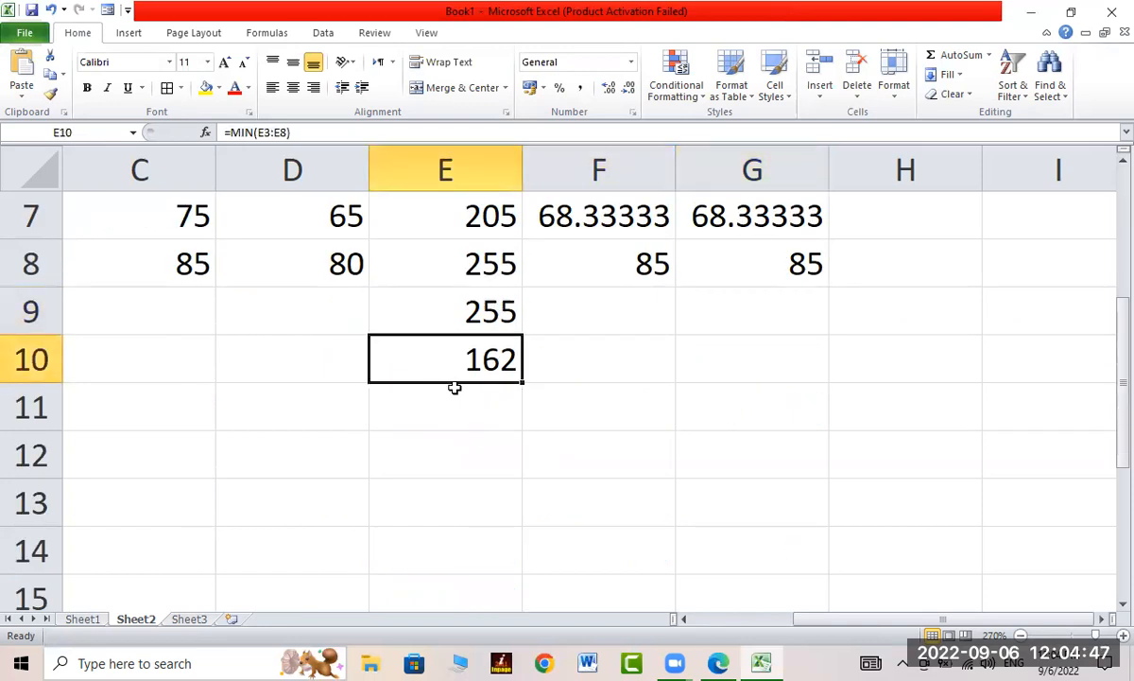
Step: Enter the labels SUM in D12 and AVERAGE in D13, below the marks table
left_click(288, 452)
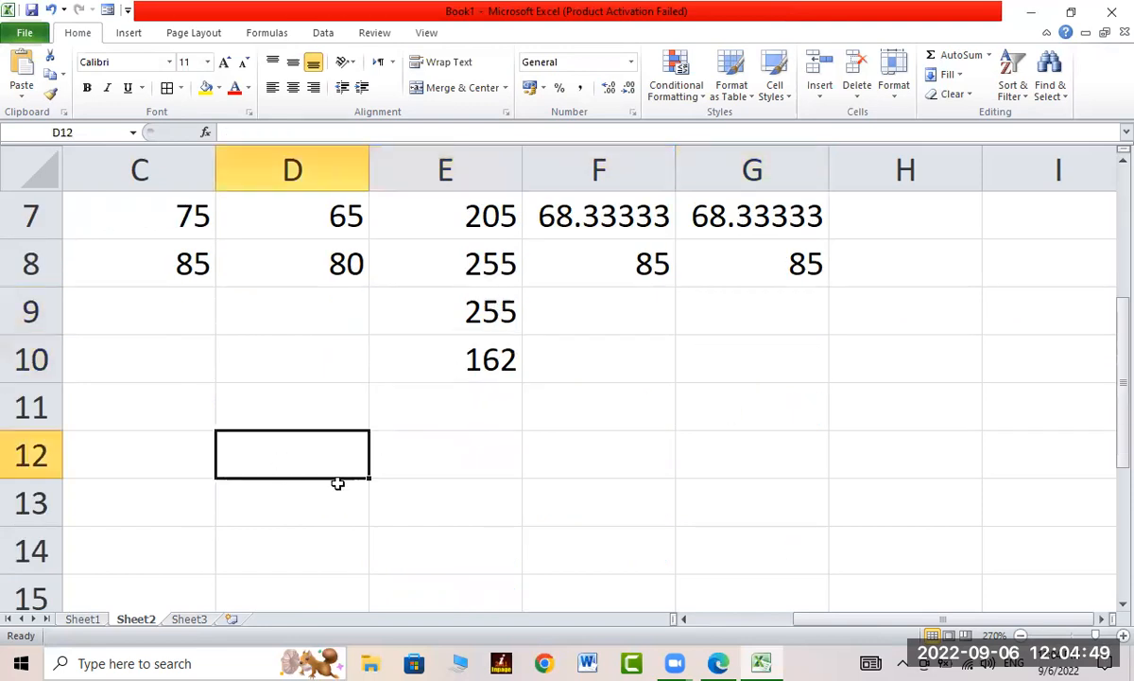
type("SUM")
key("Return")
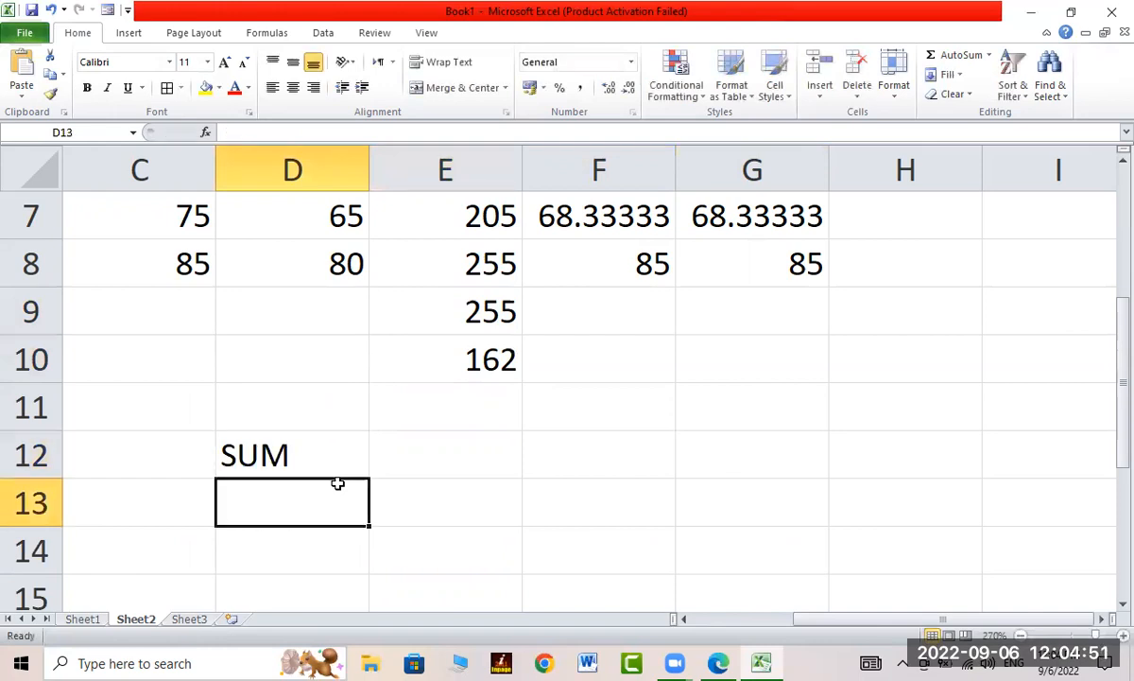
type("AVERAGE")
key("Return")
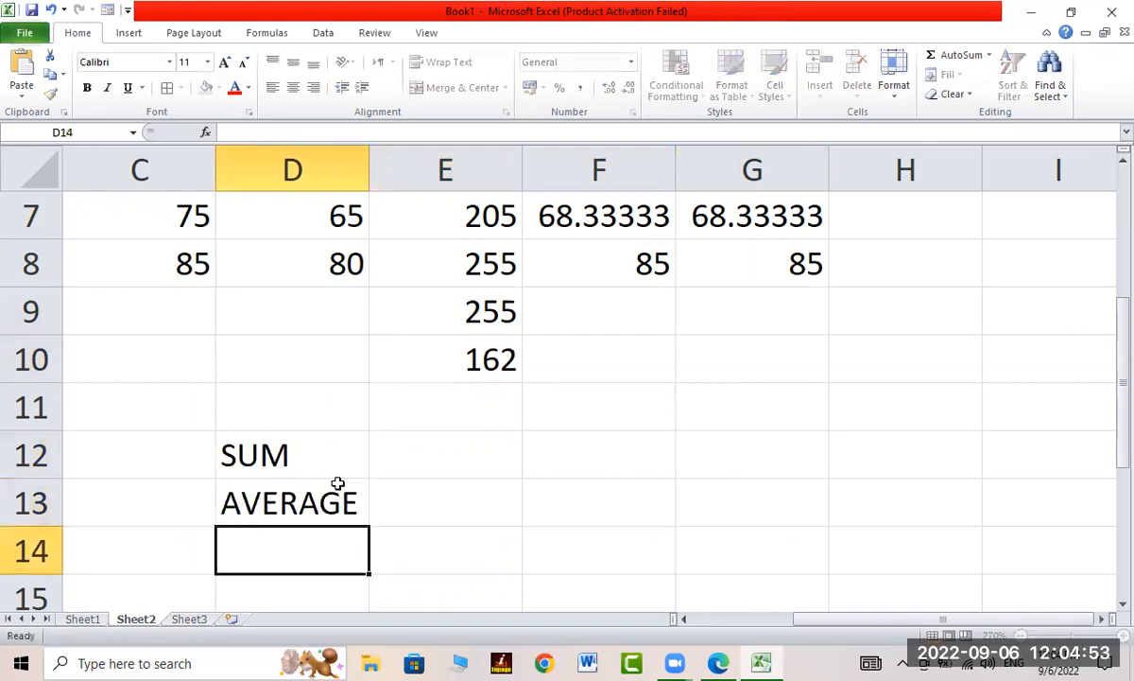
Step: Enter the labels PERCETAGE, MAX and MIN in D14 to D16 and widen column D to fit them
type("PERA")
key("BackSpace")
type("CETAGE")
key("Return")
type("MAX")
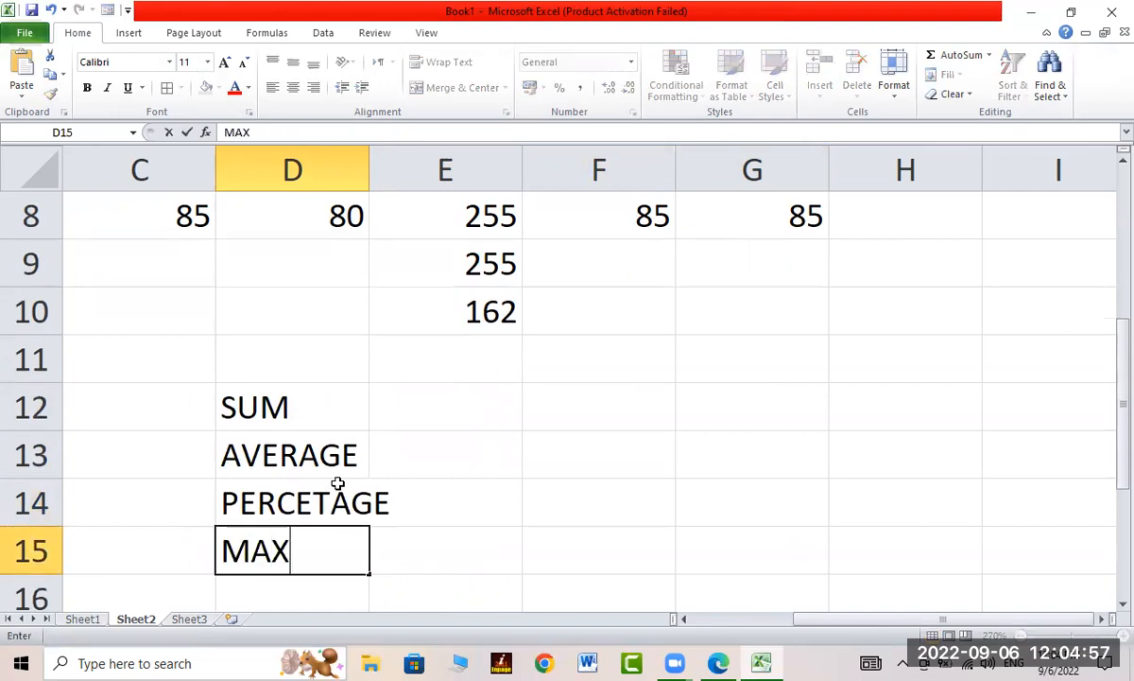
key("Return")
type("MIN")
key("Tab")
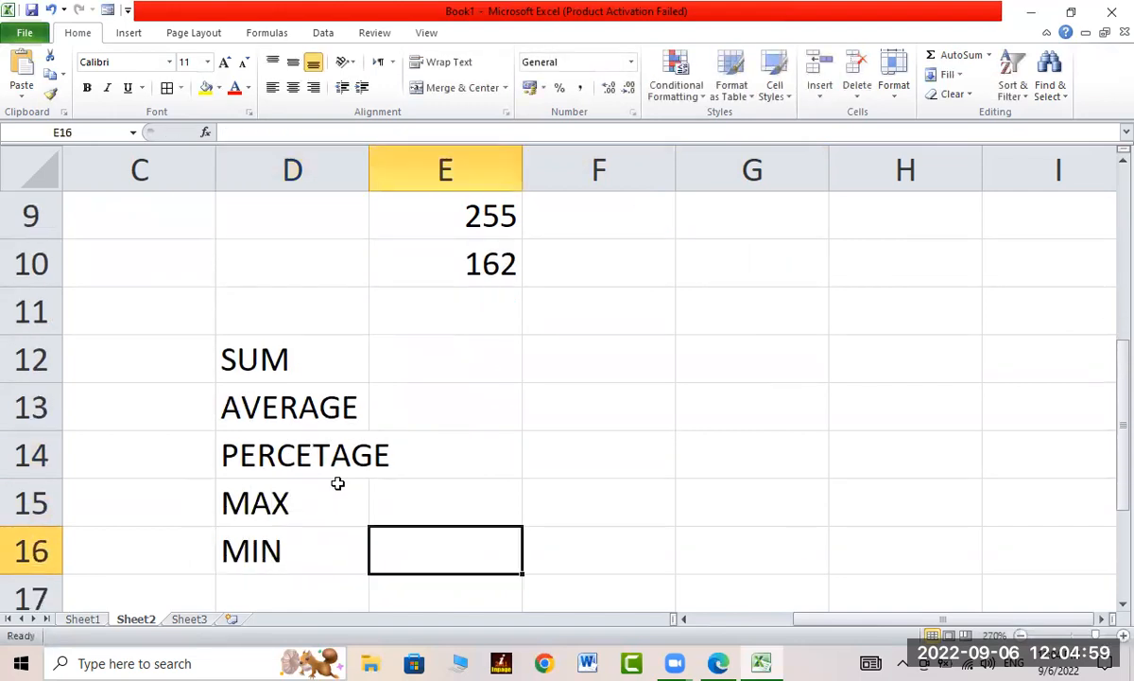
left_click_drag(367, 175, 434, 195)
Step: Write the general SUM syntax as text in E12, beside the SUM label: '=SUM(RANGE CELL1..RANGE CELL END CELL)
left_click(538, 360)
type("'")
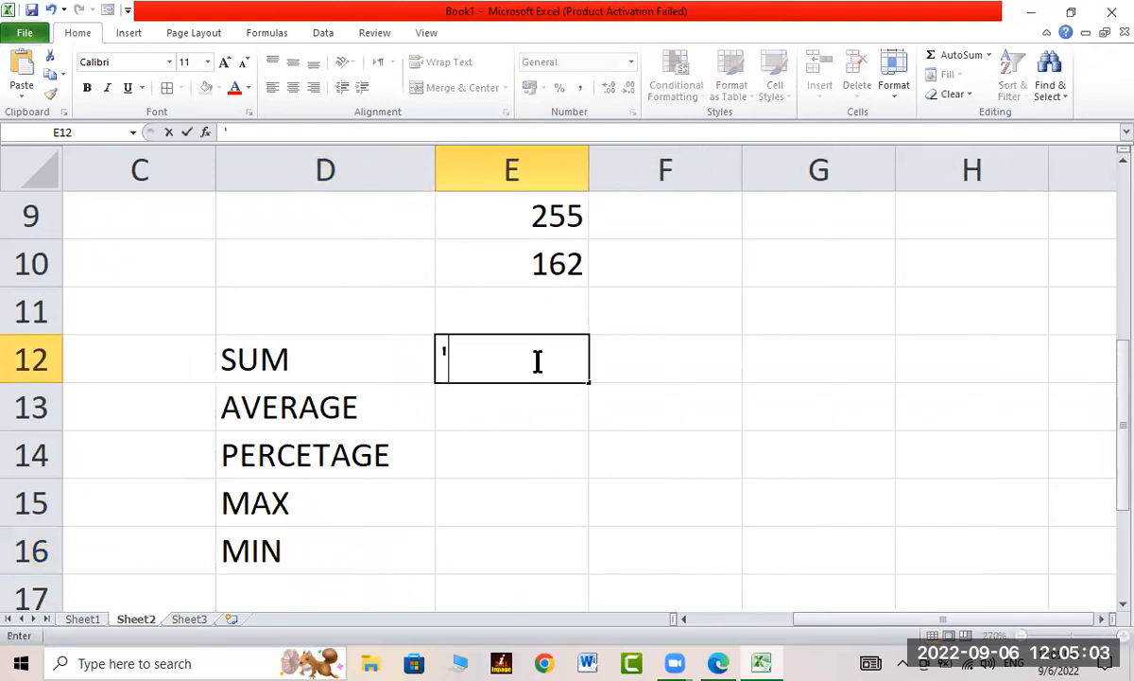
type("=SUM(")
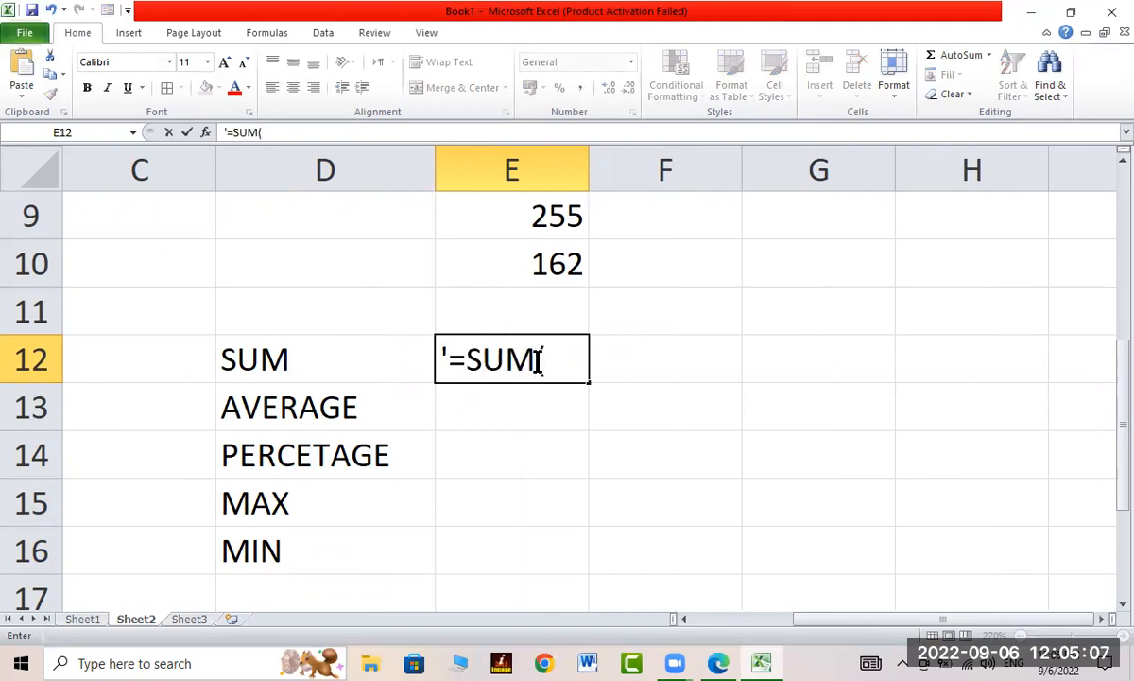
type("RANGE MEA")
key("BackSpace")
key("BackSpace")
key("BackSpace")
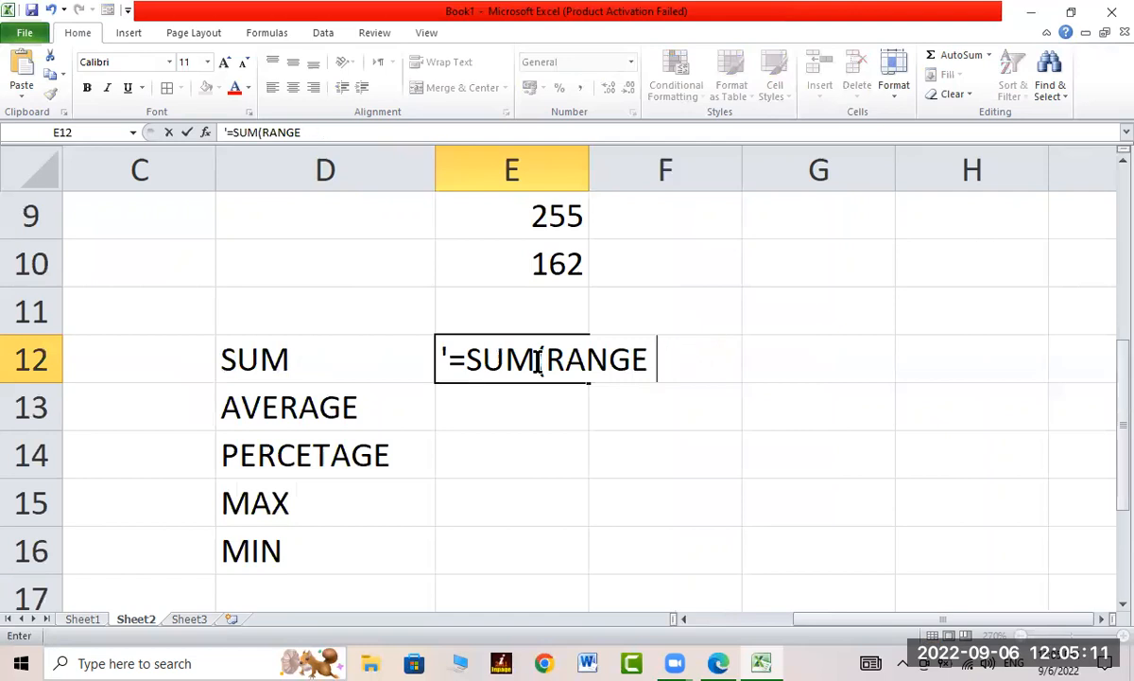
type("CELL1..CELL ")
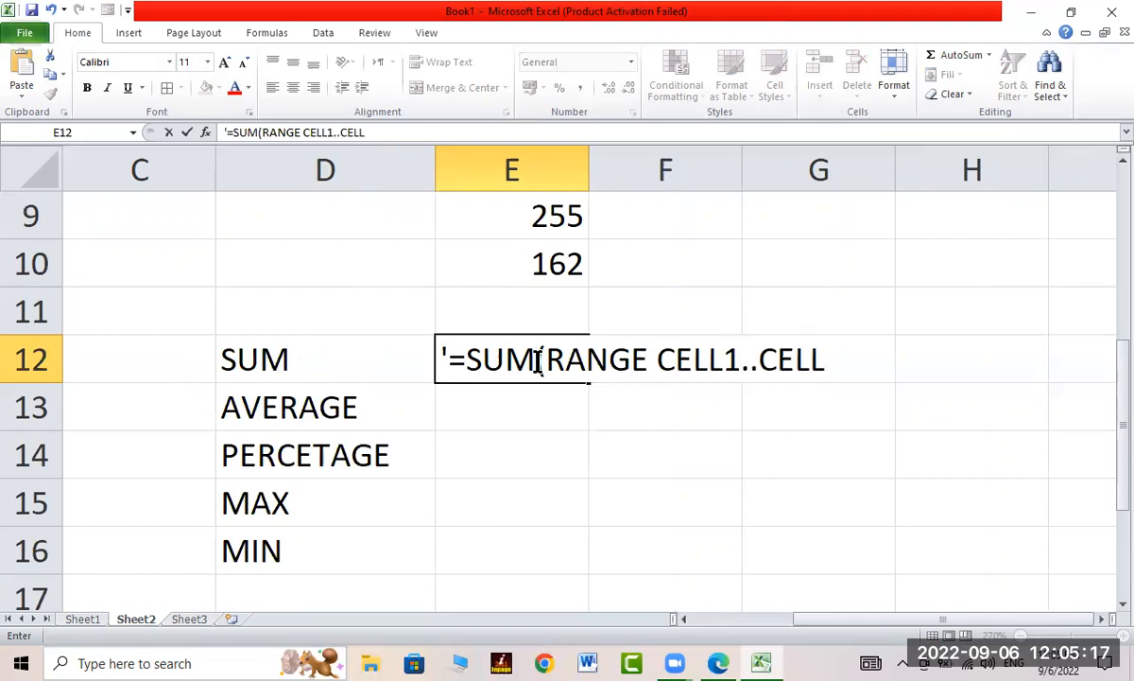
type(" END CELL")
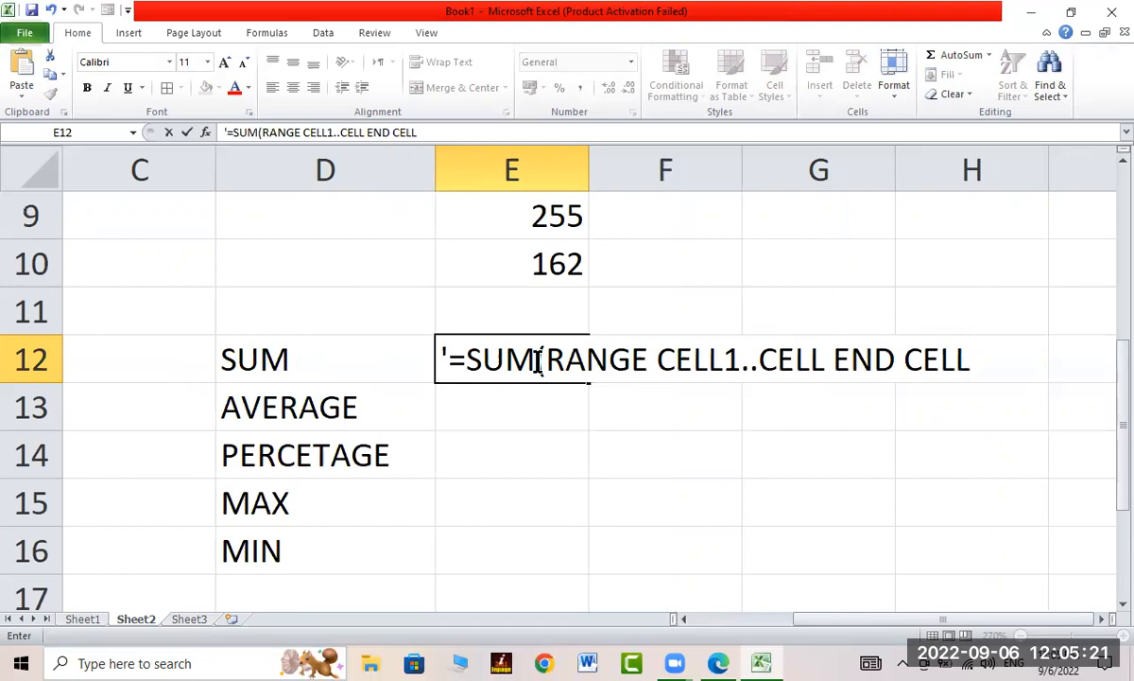
type(")")
left_click(760, 362)
type("RANGE")
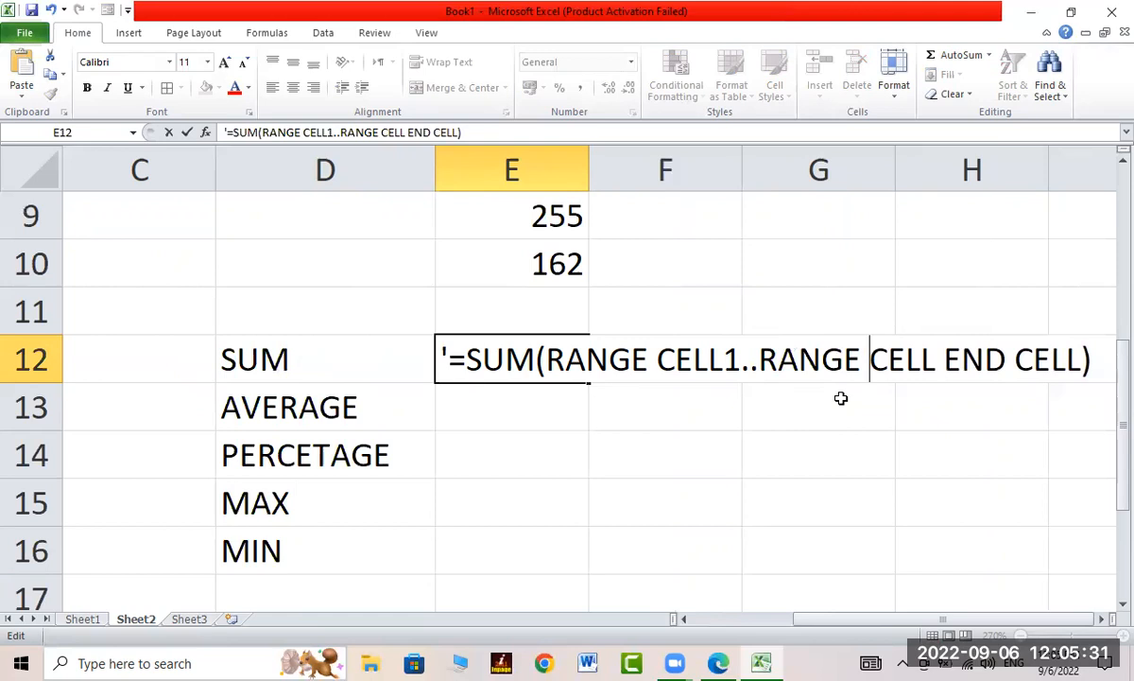
Step: Replace the placeholder wording inside the brackets of the SUM text in E12 with the range B3..D3
left_click_drag(1108, 373, 1106, 195)
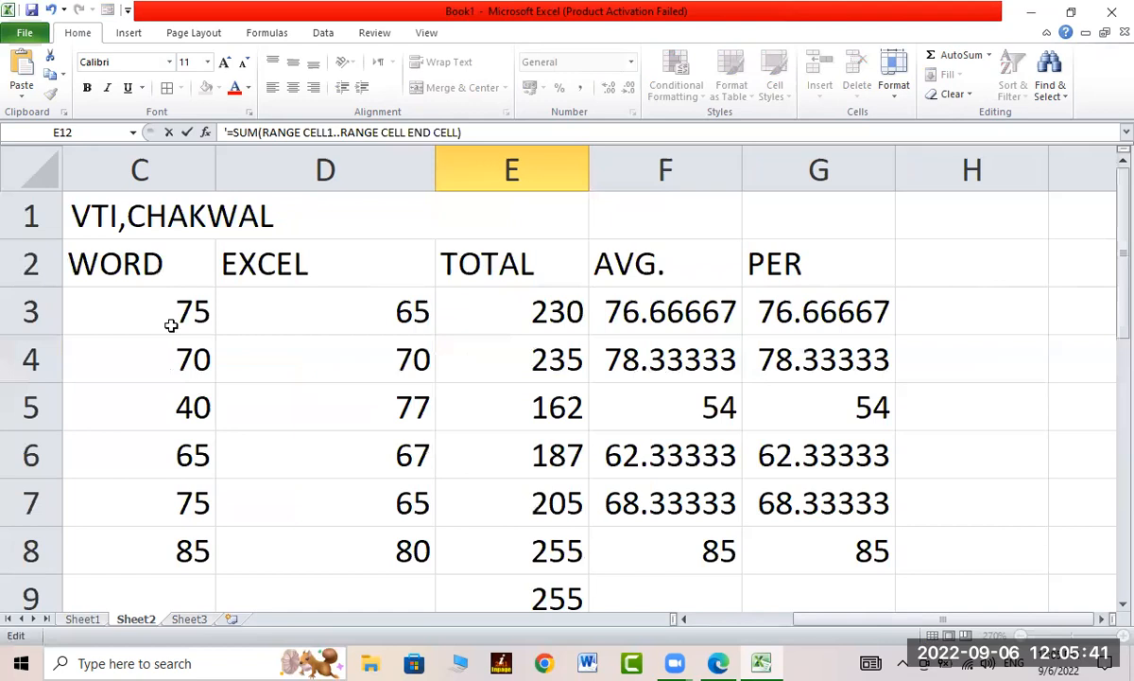
scroll(171, 324, "left", 2)
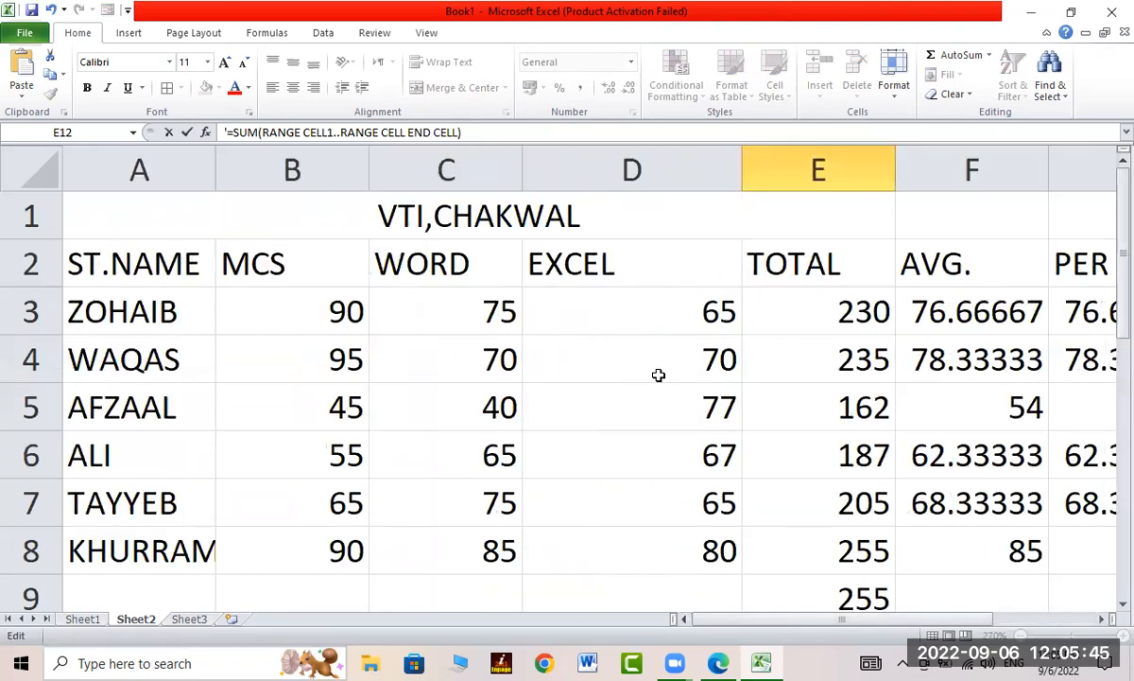
scroll(745, 475, "down", 1)
scroll(745, 475, "down", 2)
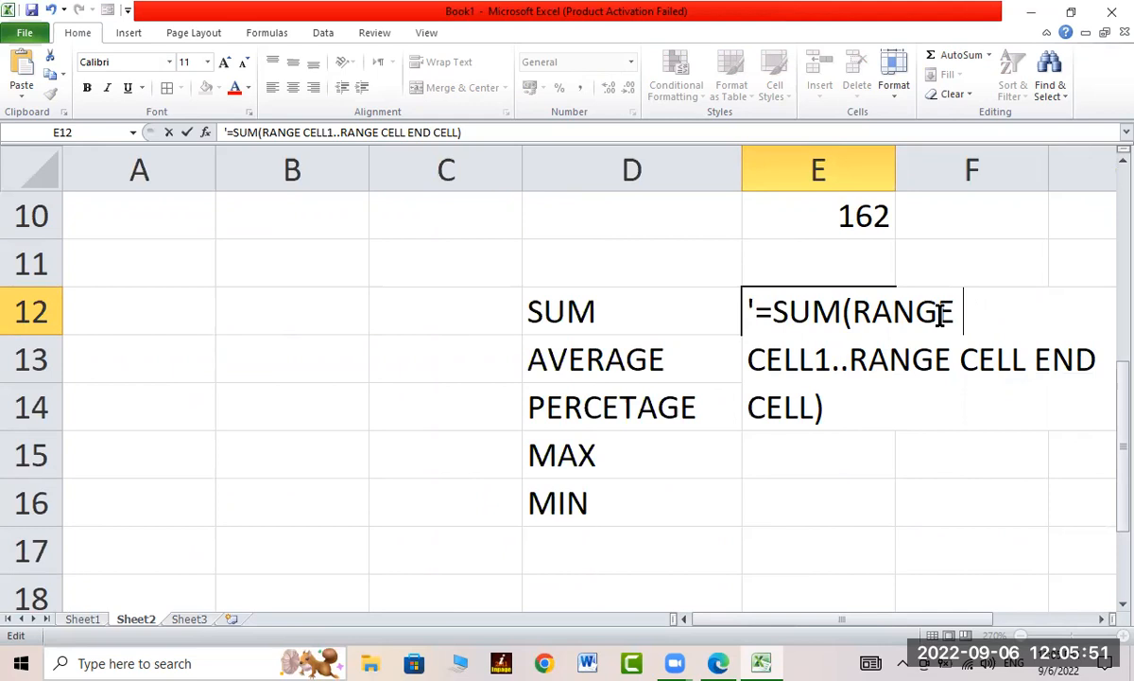
left_click_drag(863, 312, 811, 406)
left_click(810, 408)
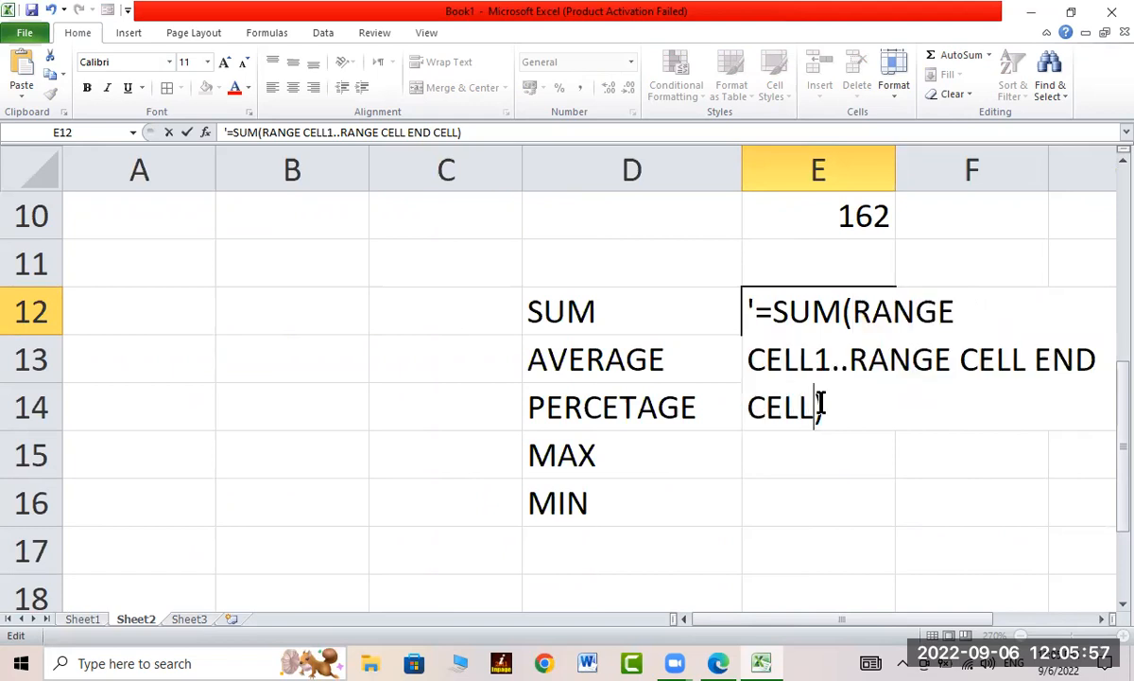
left_click(857, 377, "shift")
left_click_drag(821, 382, 853, 324)
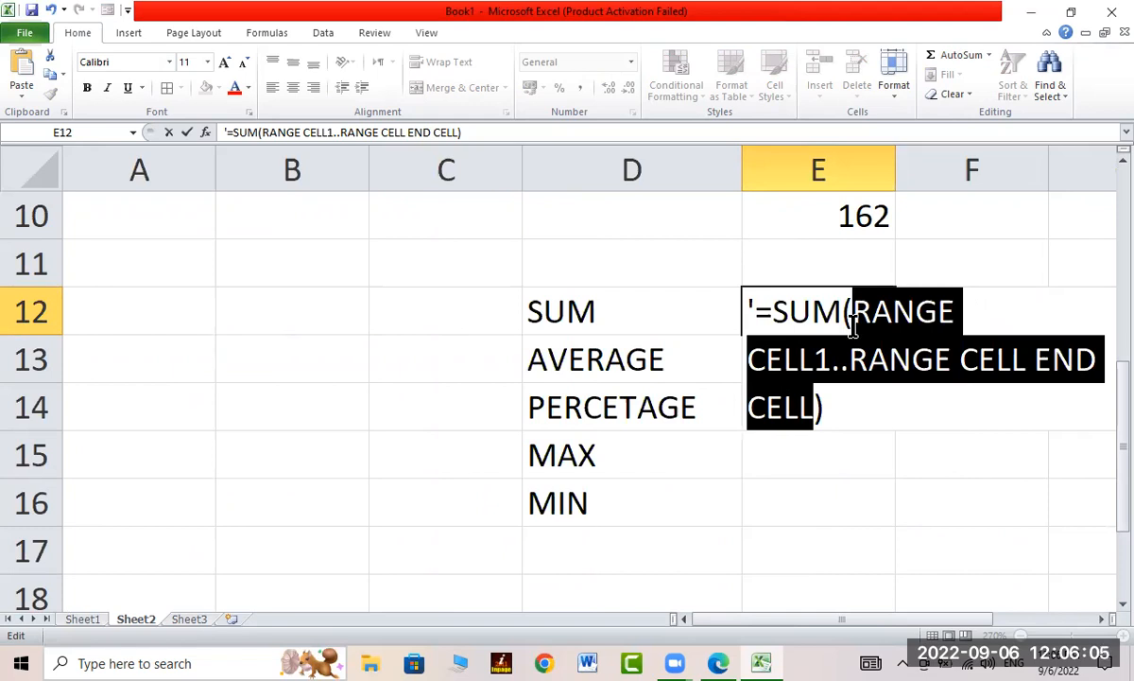
type("B")
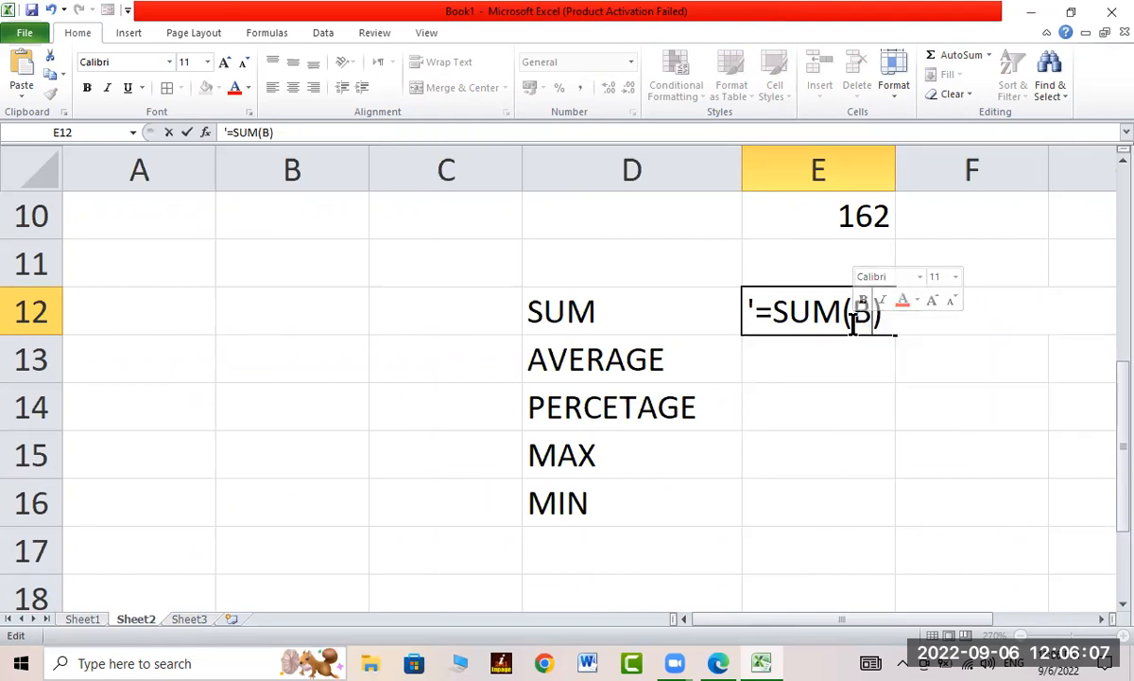
type("3..")
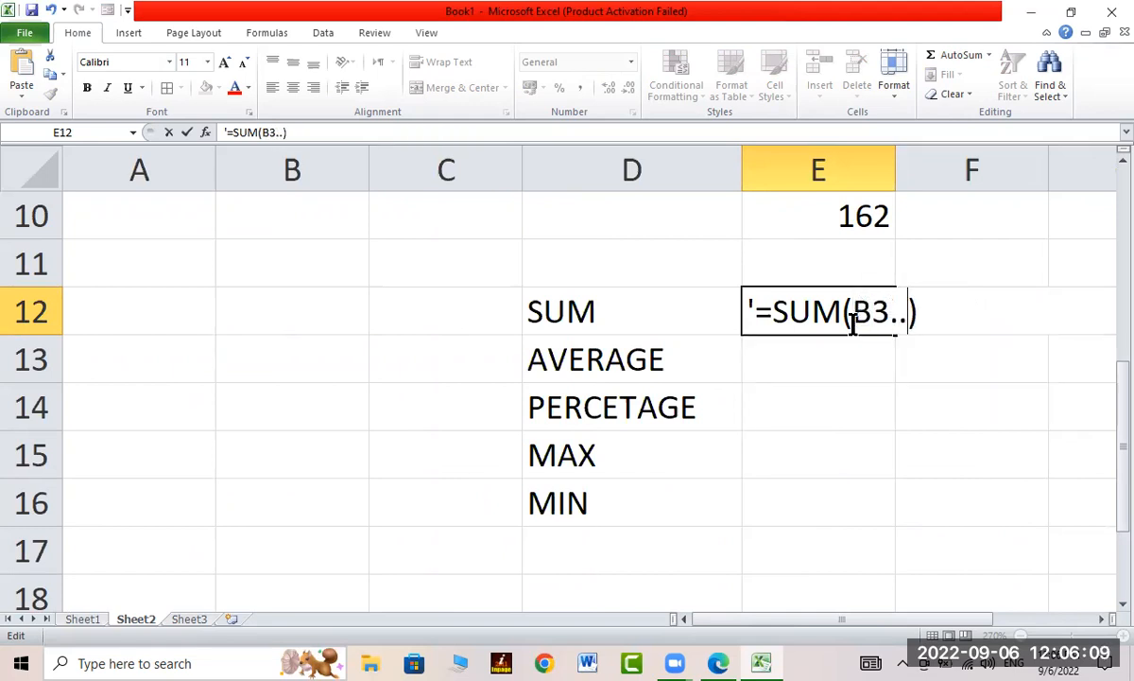
type("D3")
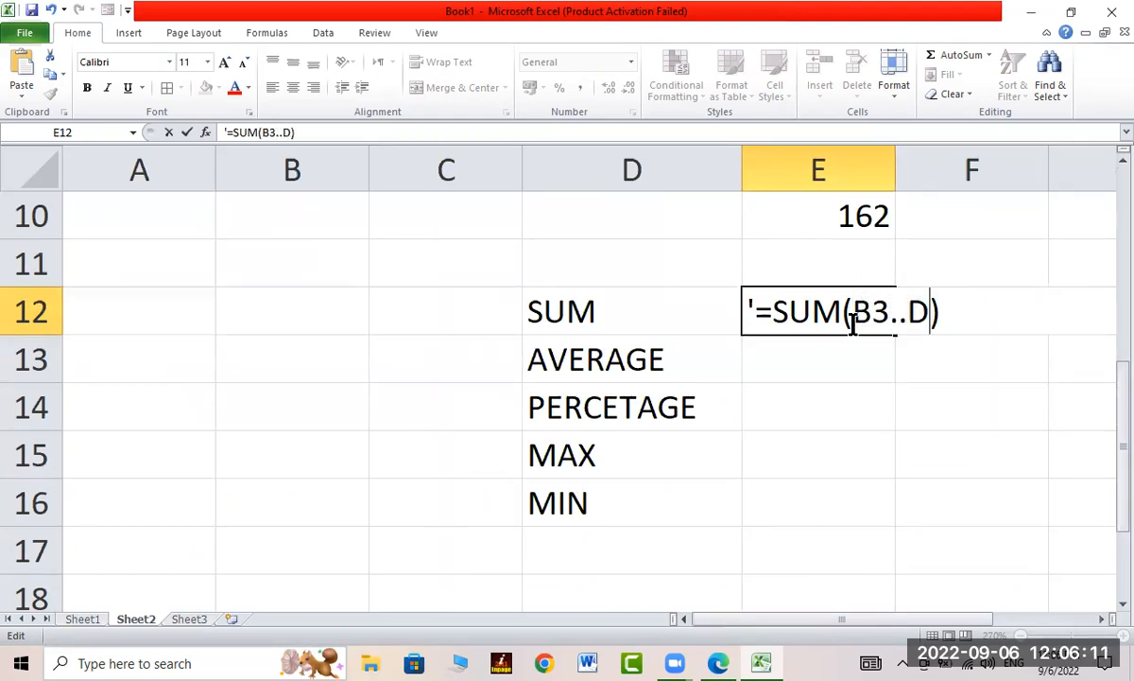
key("Return")
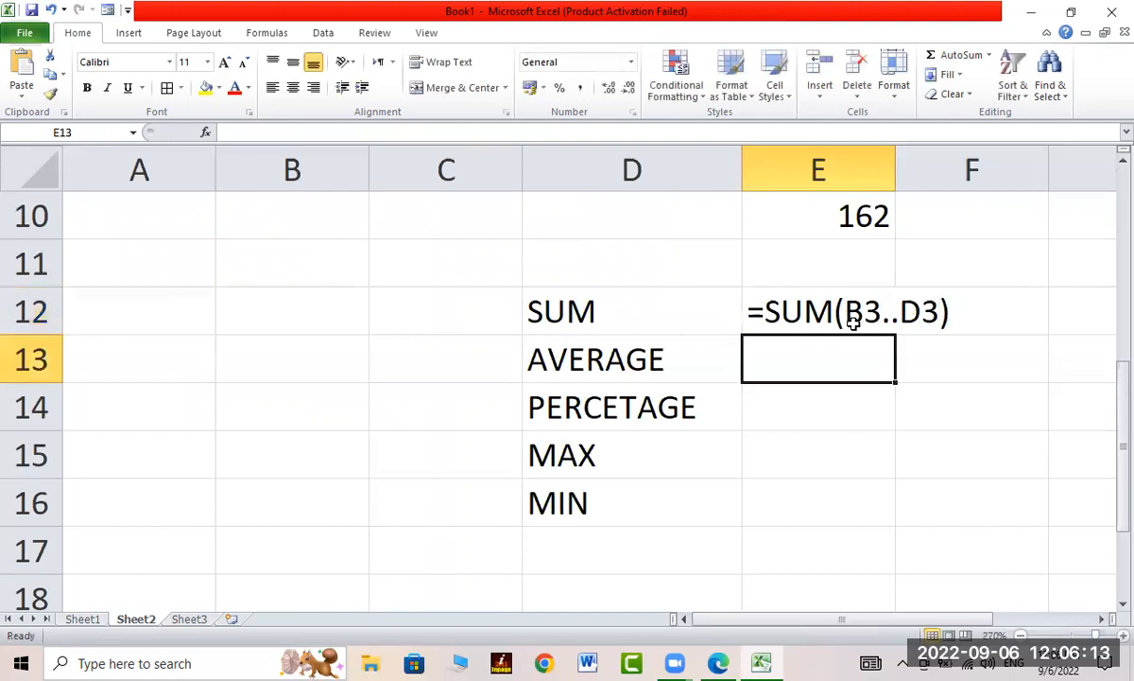
Step: Compare the actual TOTAL formula in E3 with the SUM formula text in E12
scroll(794, 339, "up", 3)
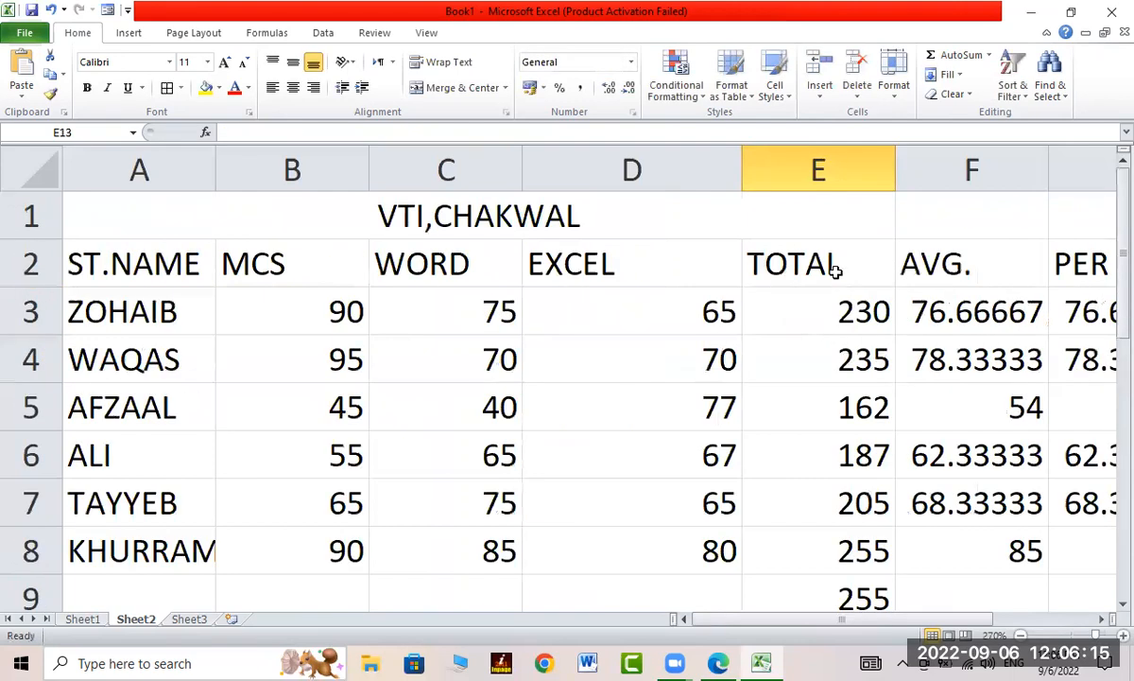
left_click(840, 314)
scroll(842, 350, "down", 3)
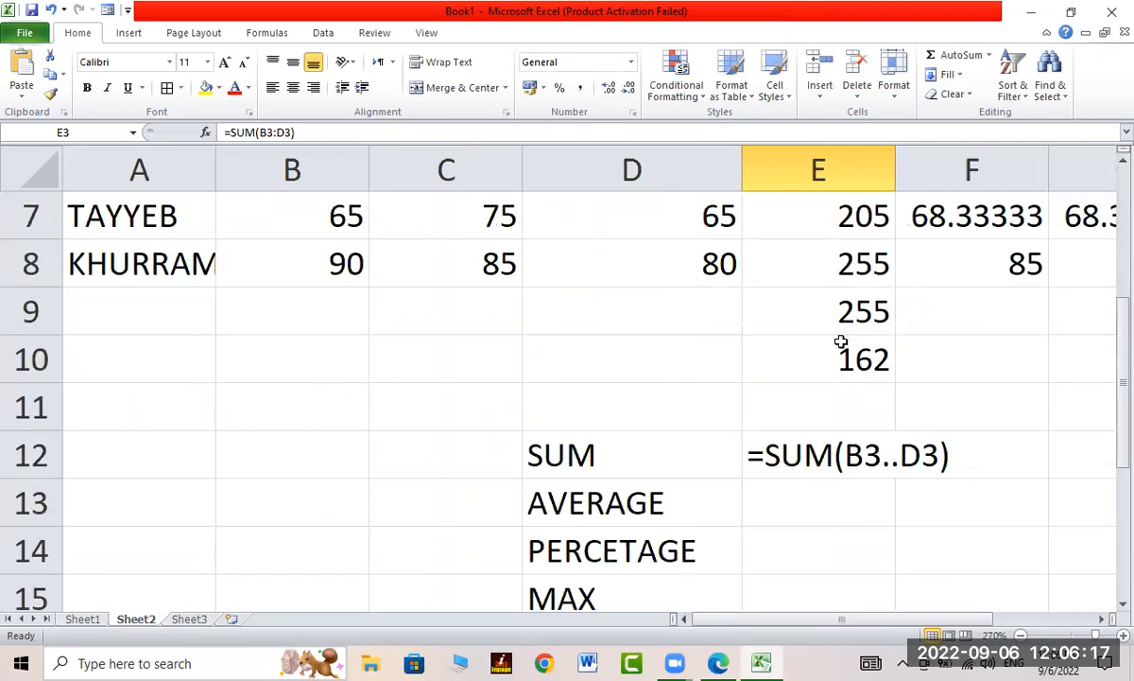
left_click(756, 312)
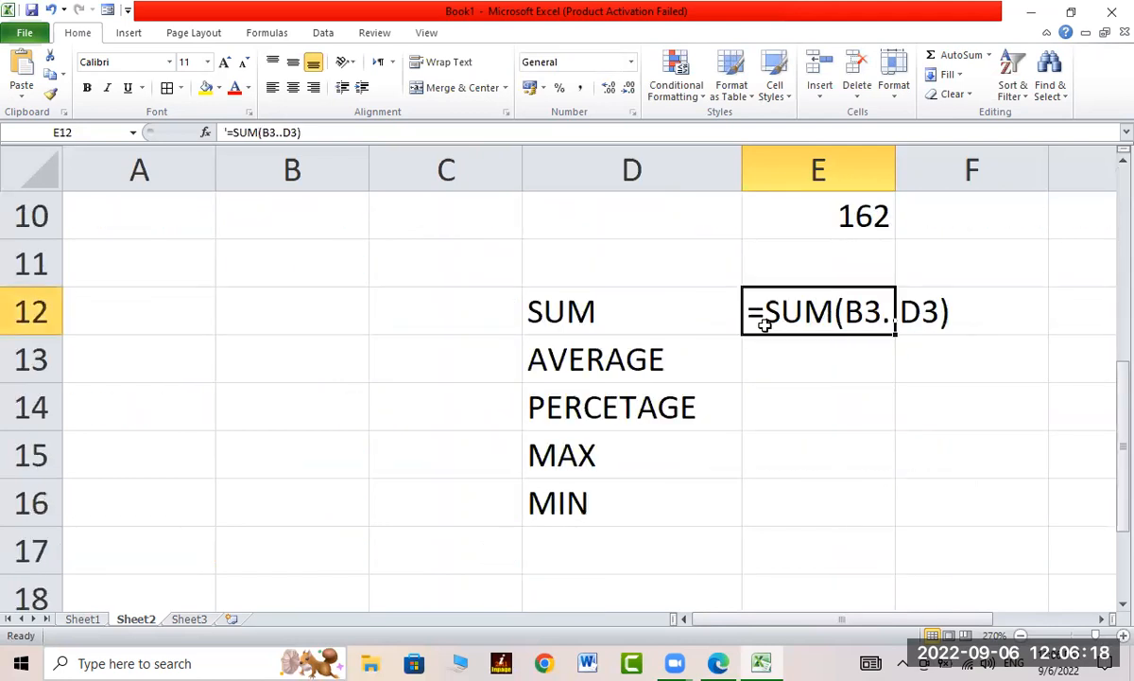
left_click(869, 362)
left_click(823, 322)
Step: Enter the formula =AVERAGE(B3..D3) in E13, beside the AVERAGE label
left_click(811, 365)
type("=AVERAGE")
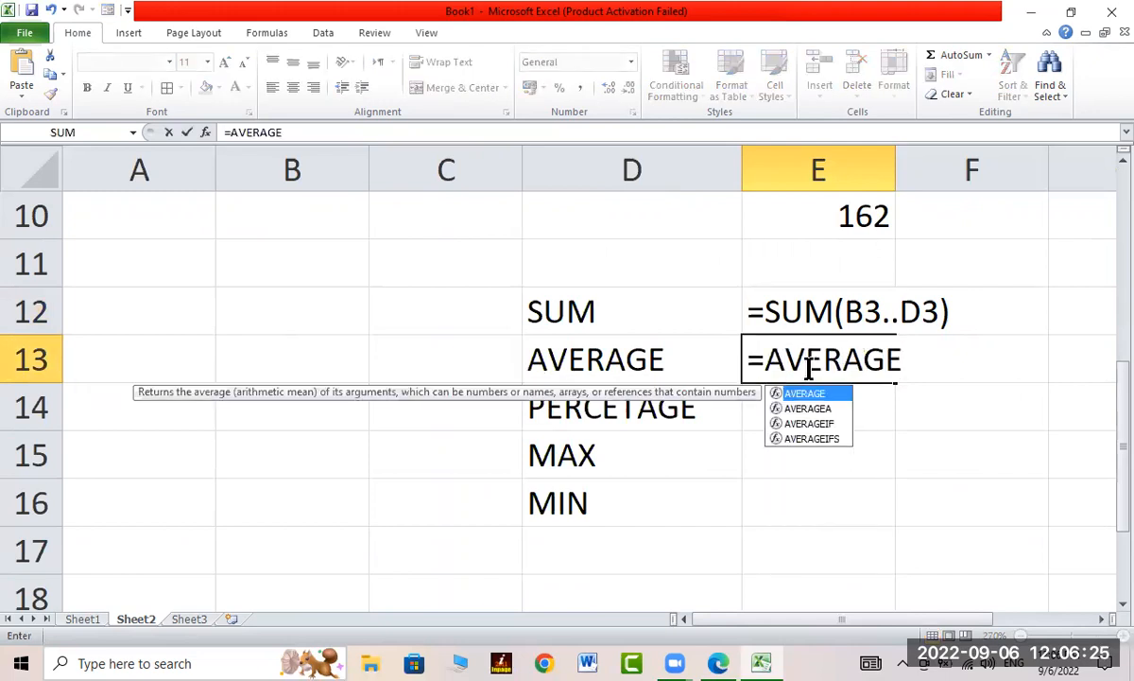
type("(")
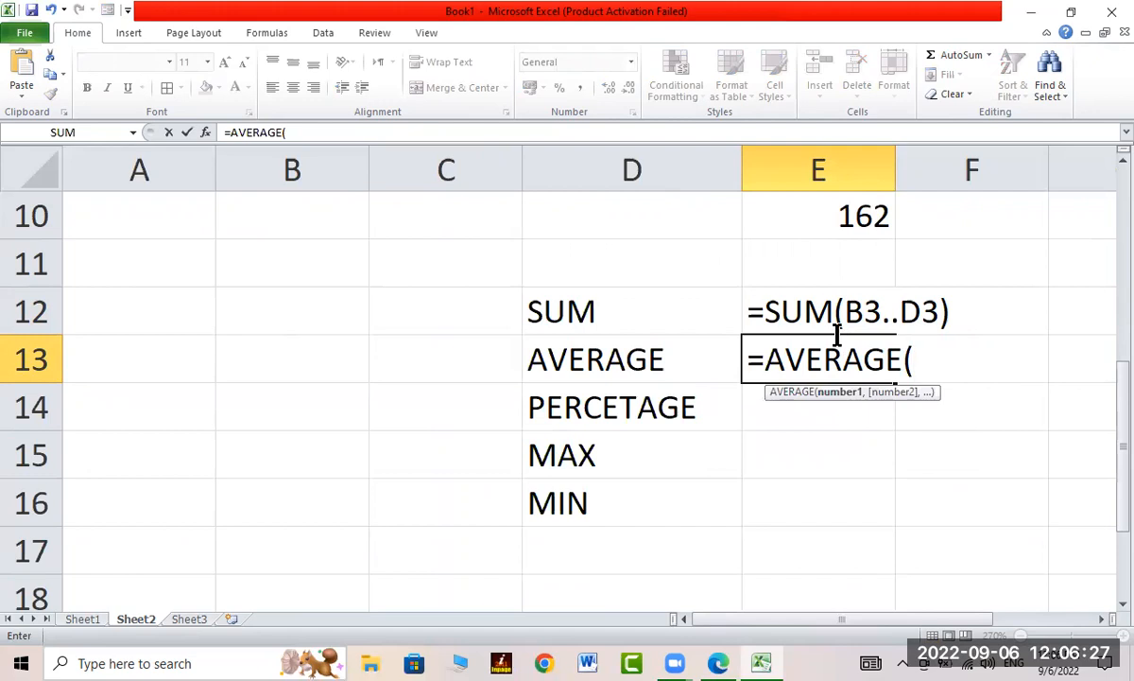
type("B")
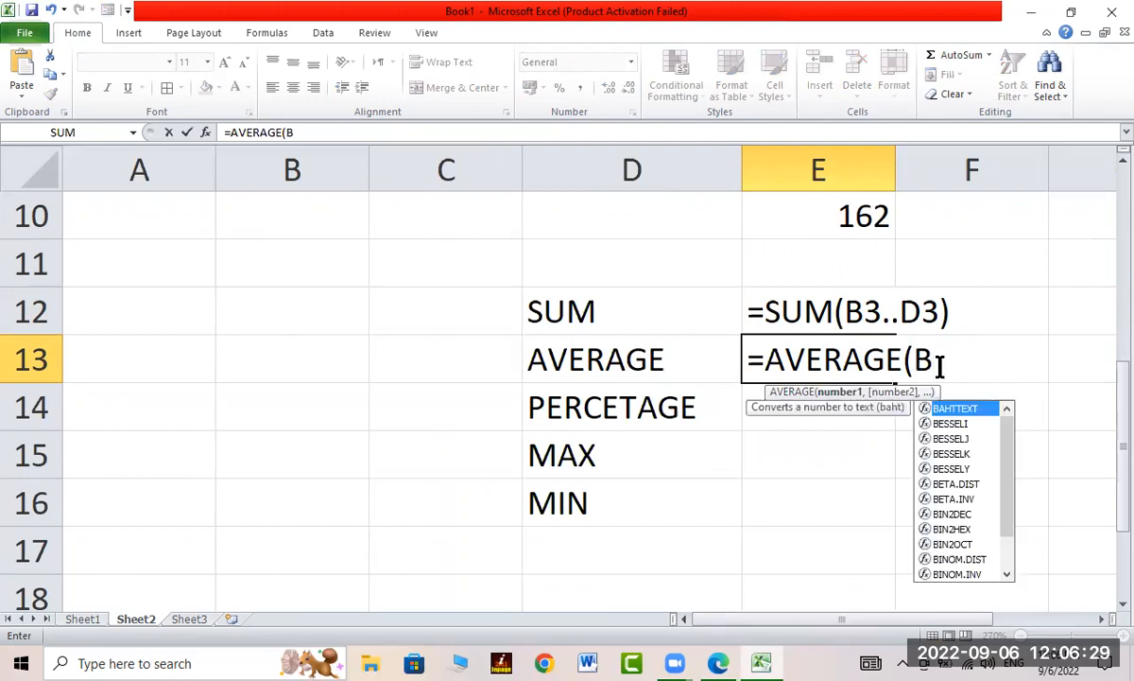
type("3..")
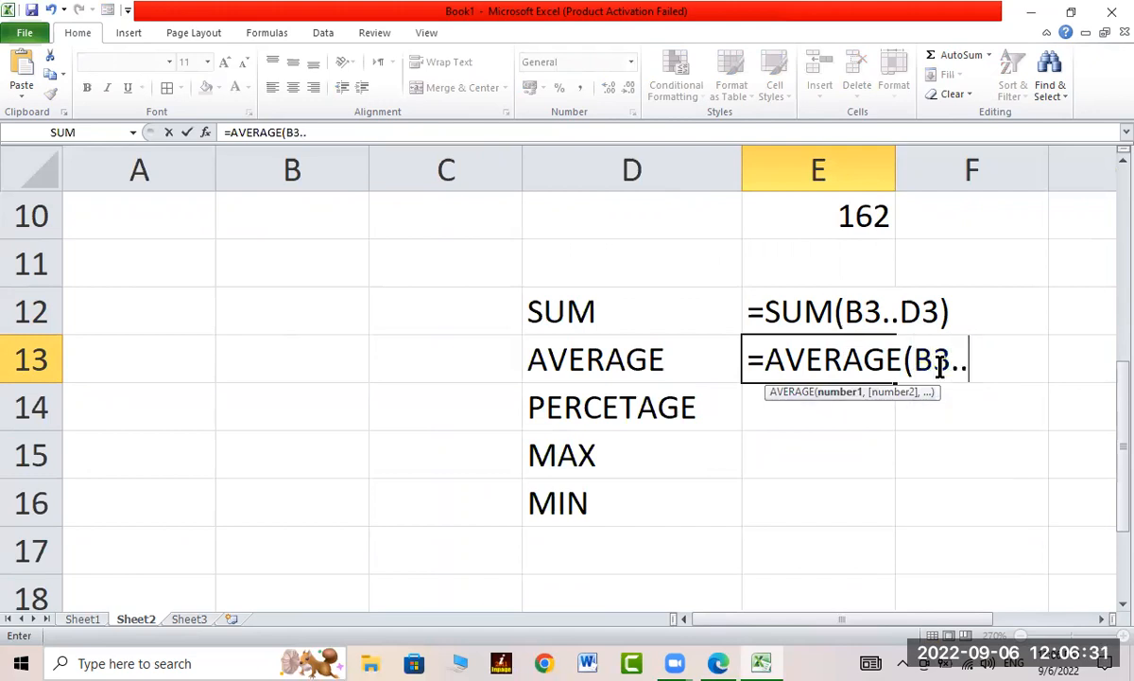
type("D")
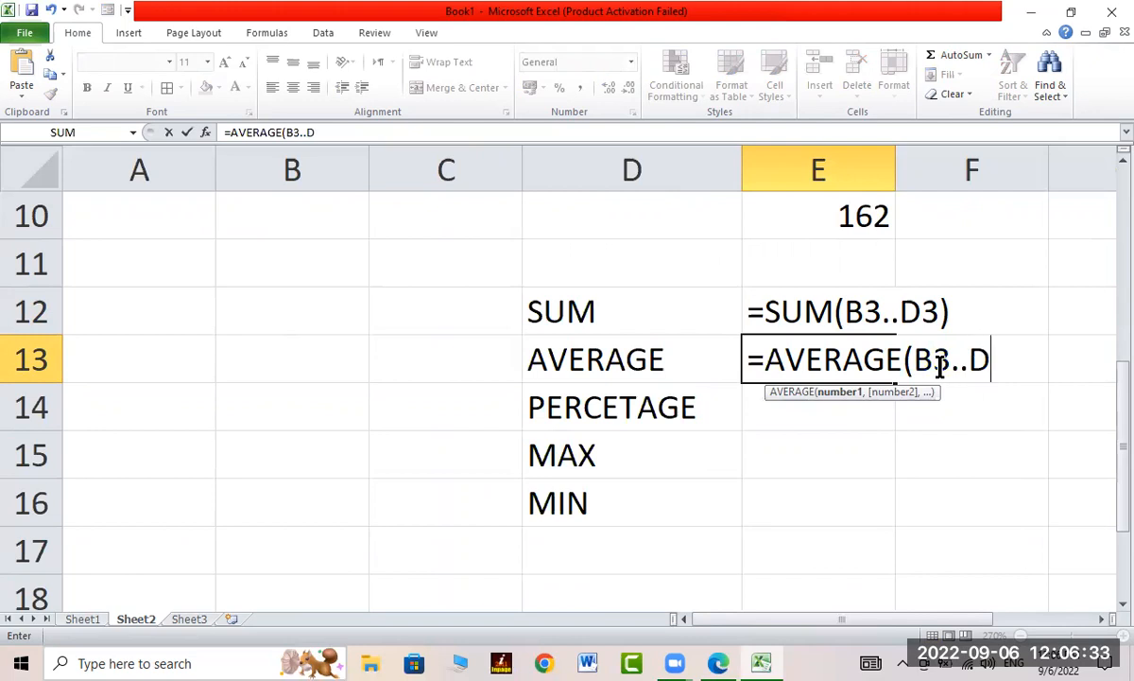
type("3)")
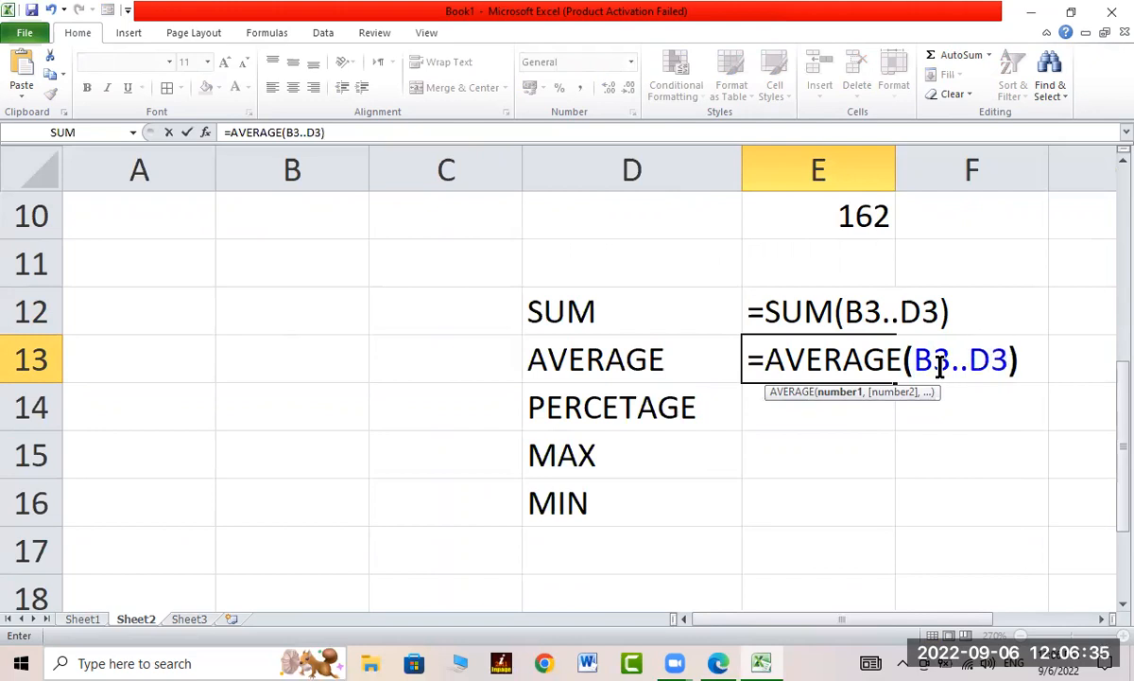
key("Return")
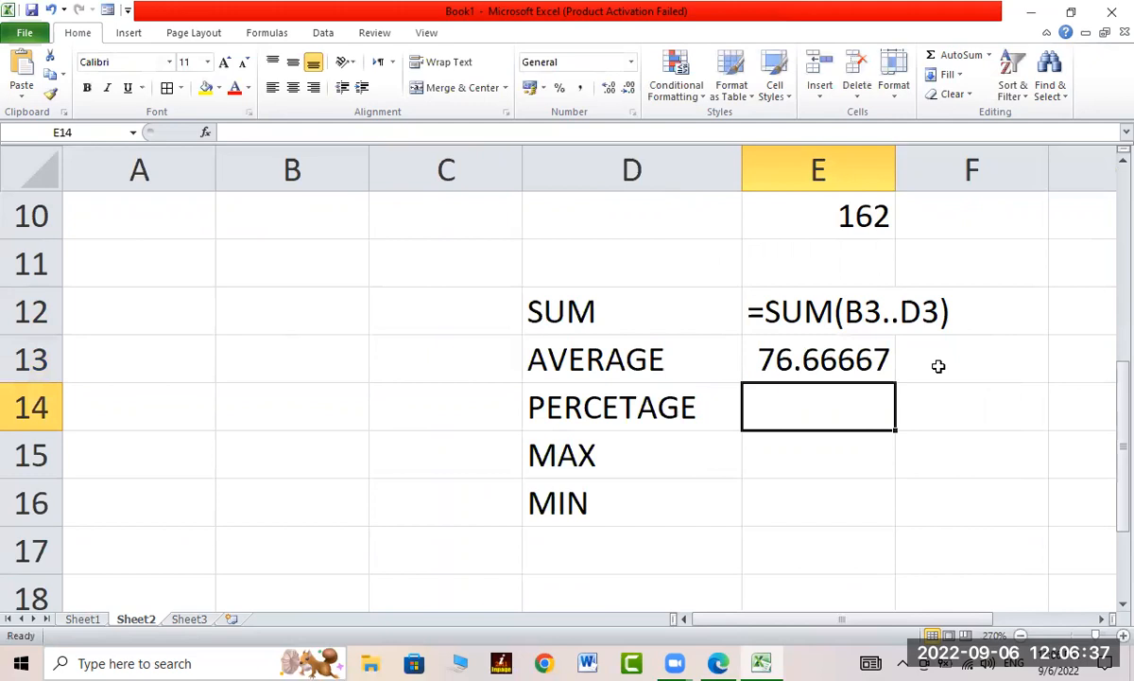
Step: Turn the AVERAGE formula in E13 into displayed text by prefixing it with an apostrophe
double_click(785, 348)
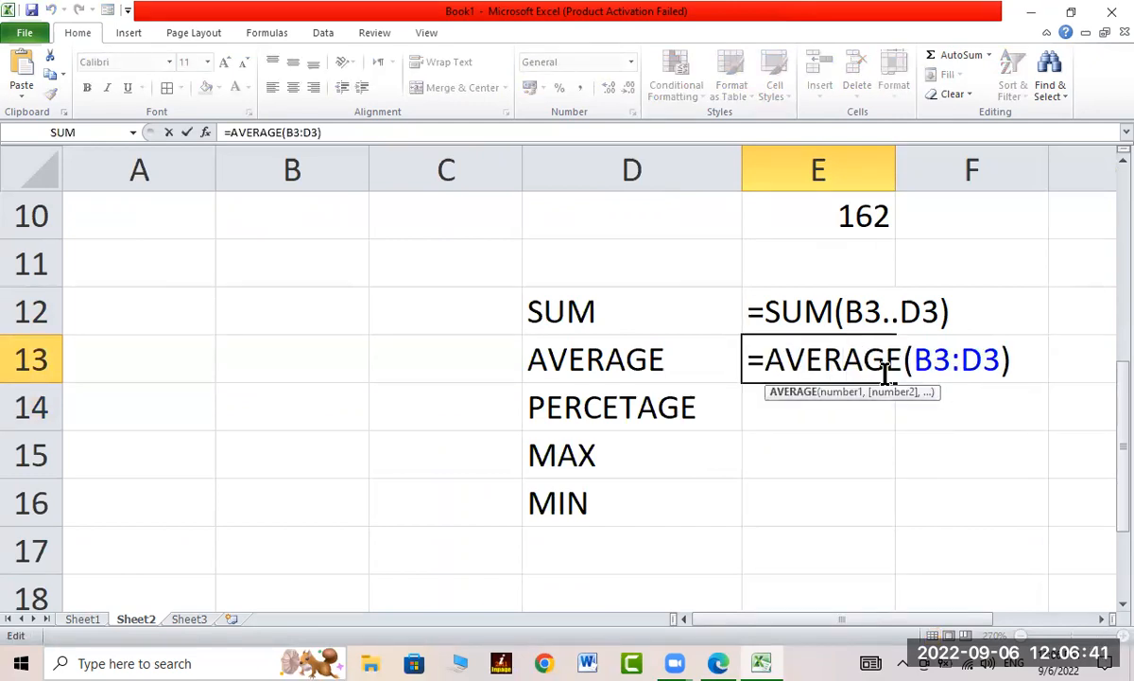
left_click(748, 359)
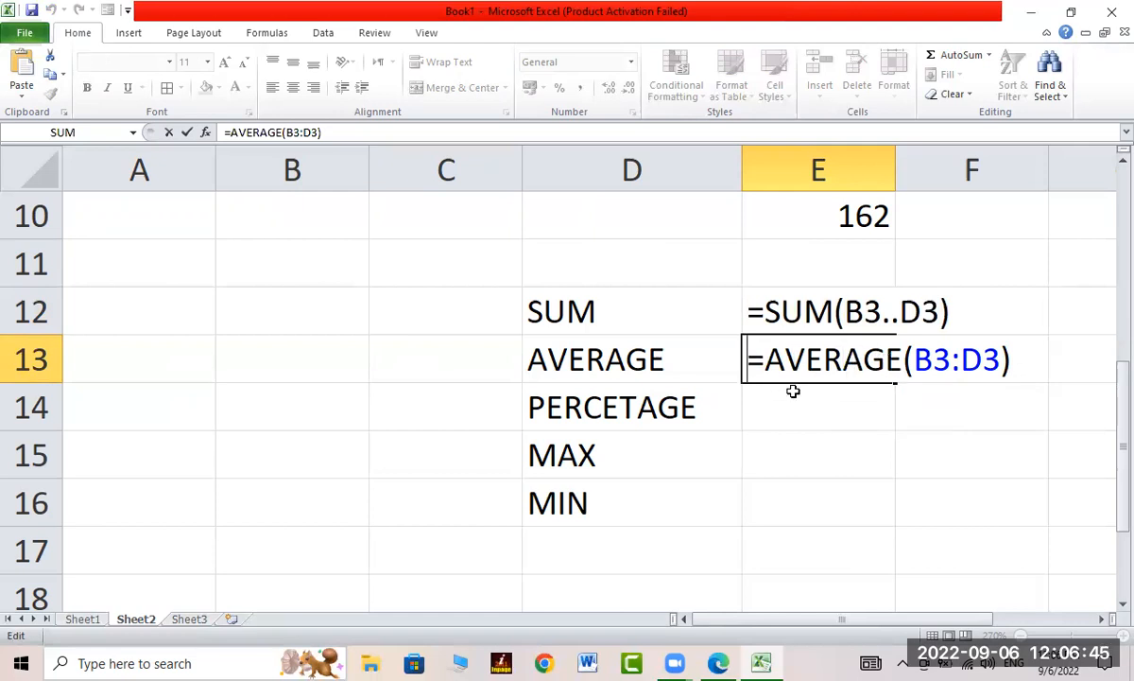
type("'")
left_click(791, 397)
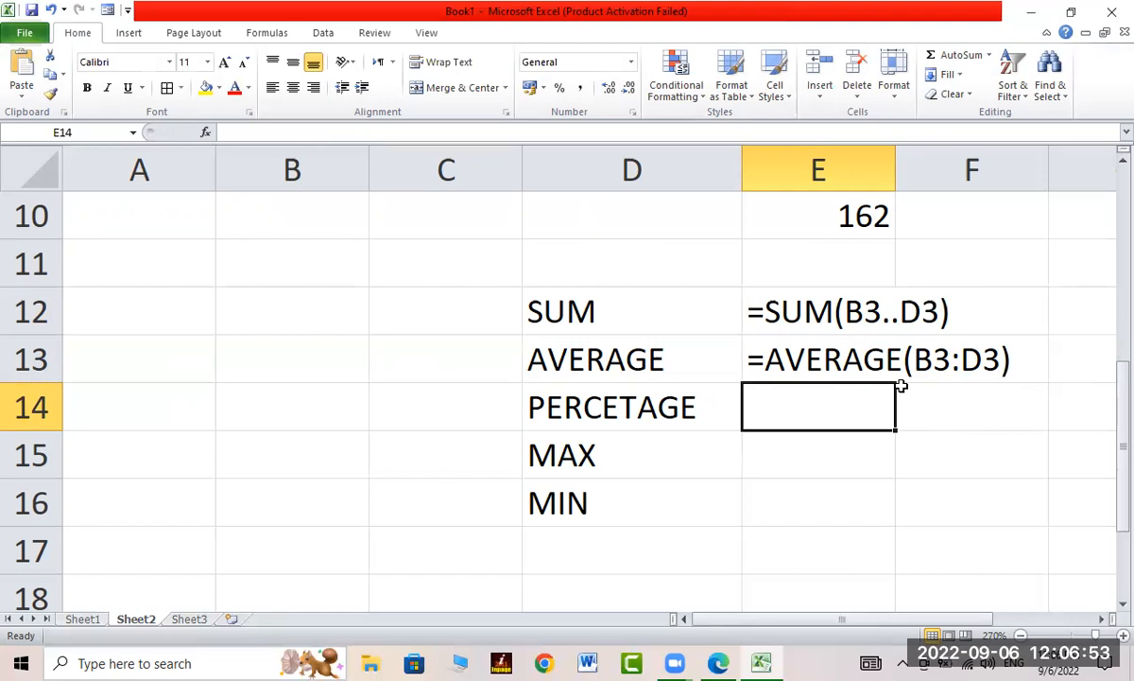
Step: Enter the percentage formula as displayed text in E14, reading =SUM(OBTAINED MARKS/TOTAL MARKS*100) with a leading apostrophe, and check its full wording
type("'=")
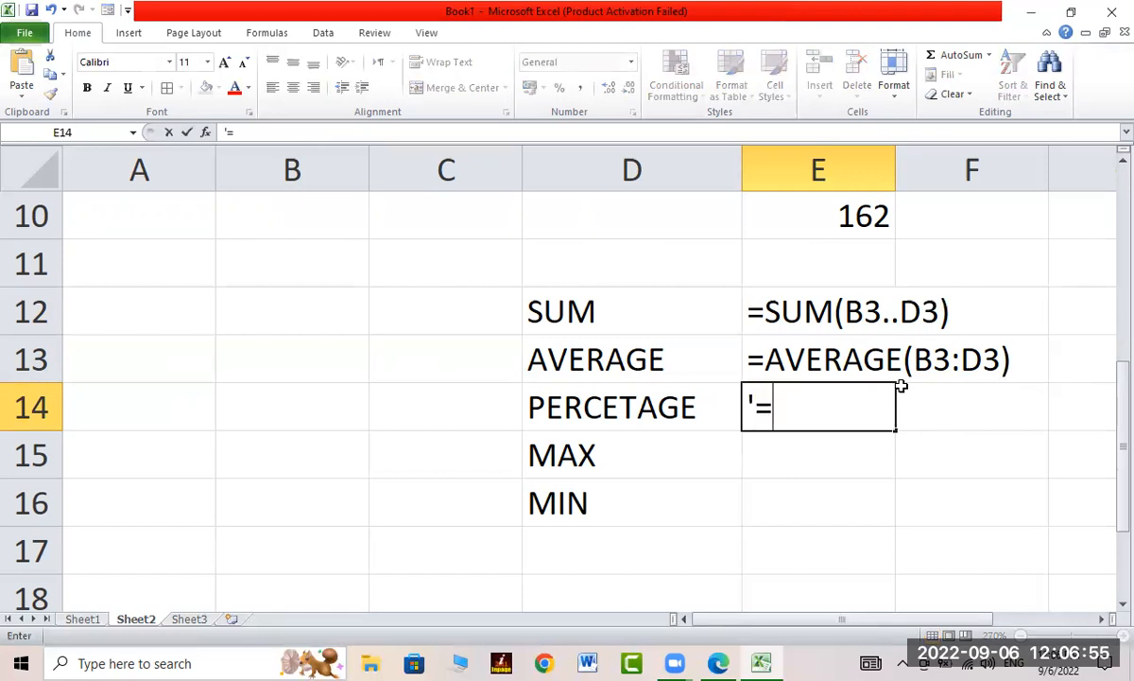
type("SUM")
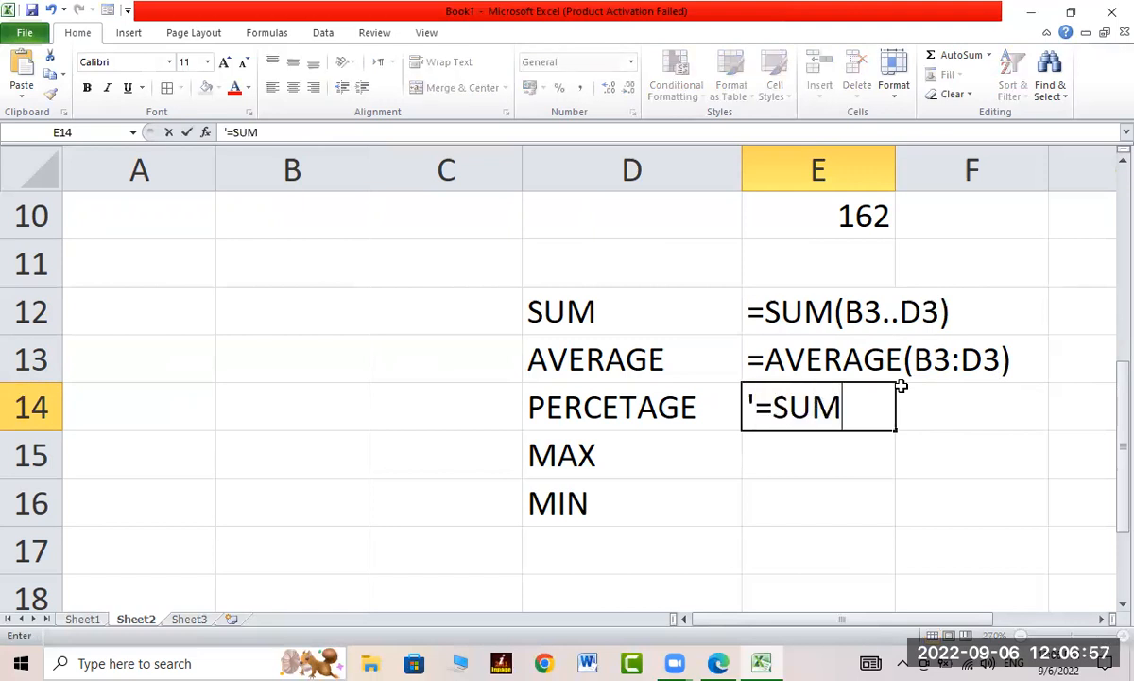
type("(OBTAI")
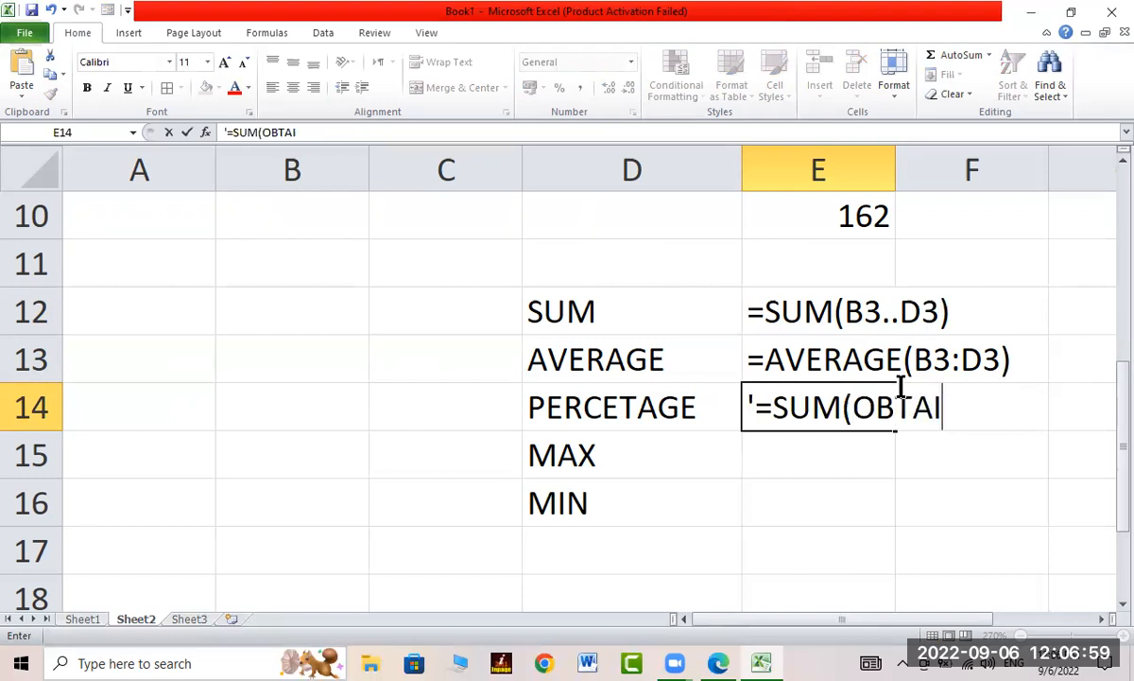
type("NED M")
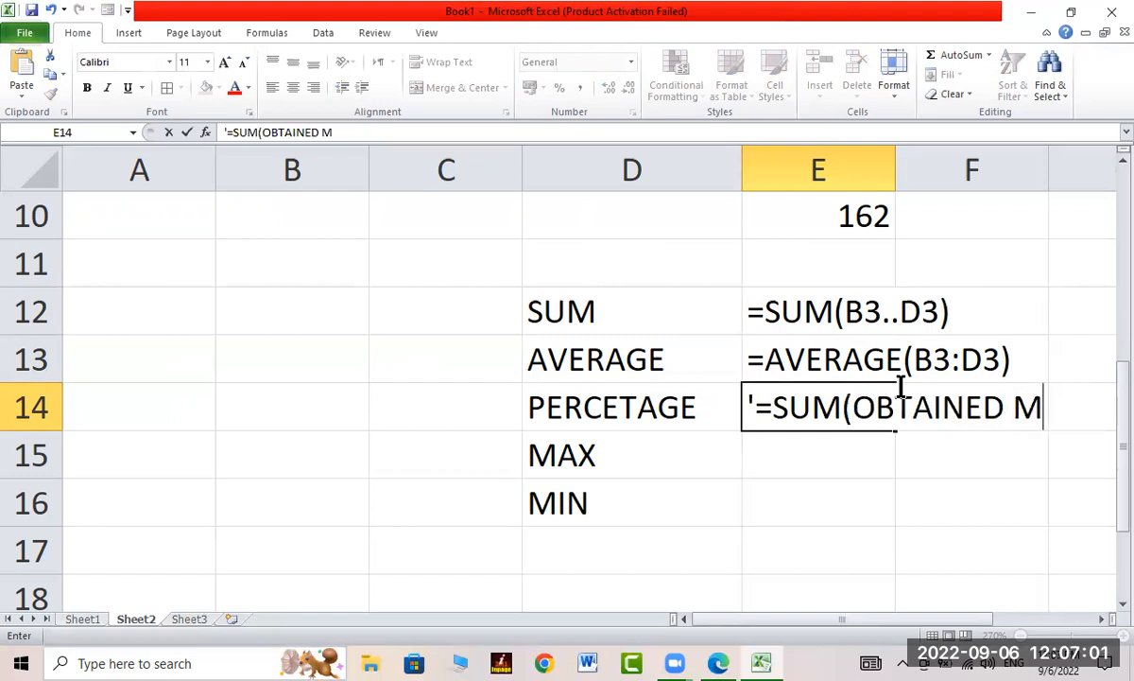
type("ARKS/")
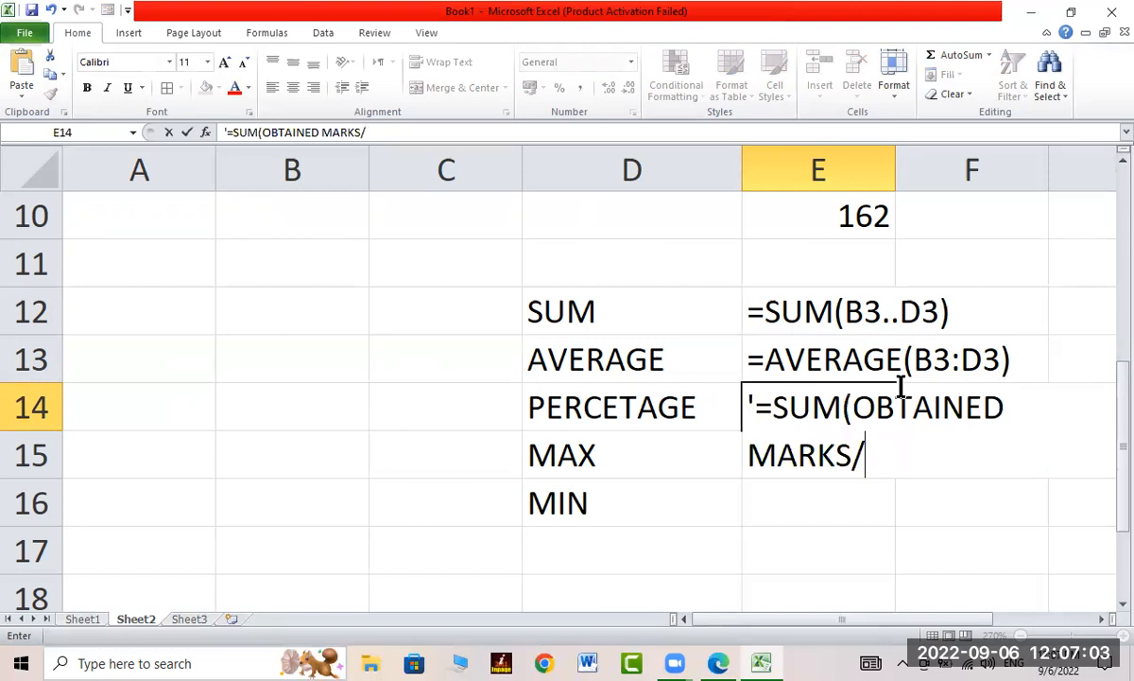
type("TOTAL")
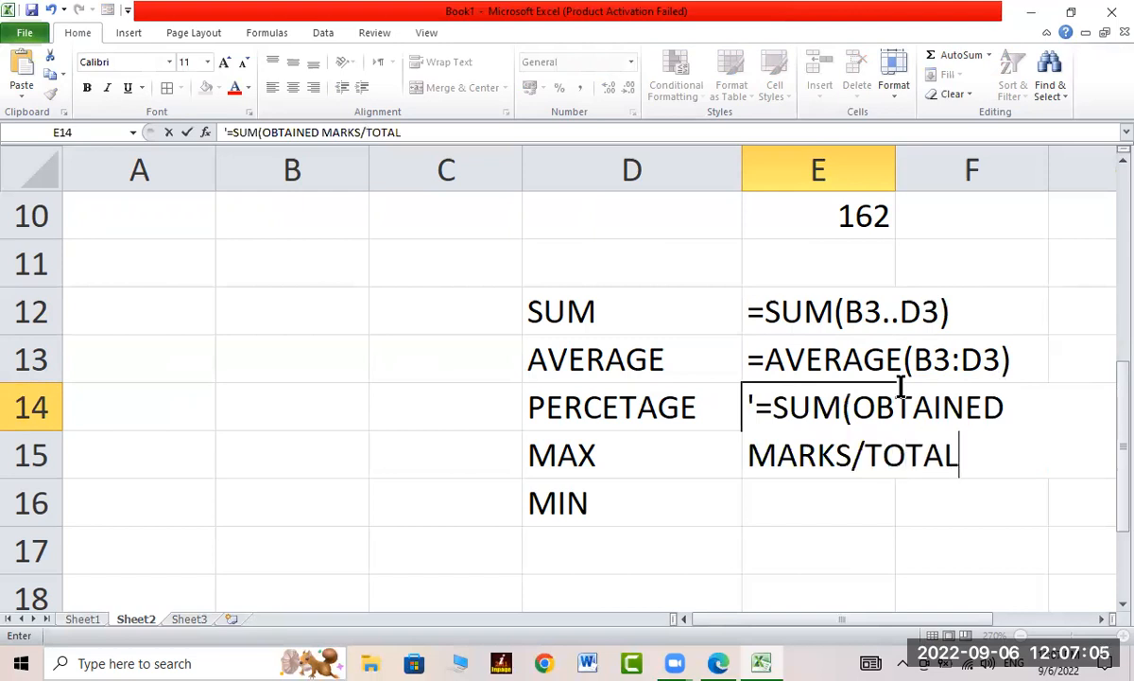
type(" MARKS*100)")
key("Return")
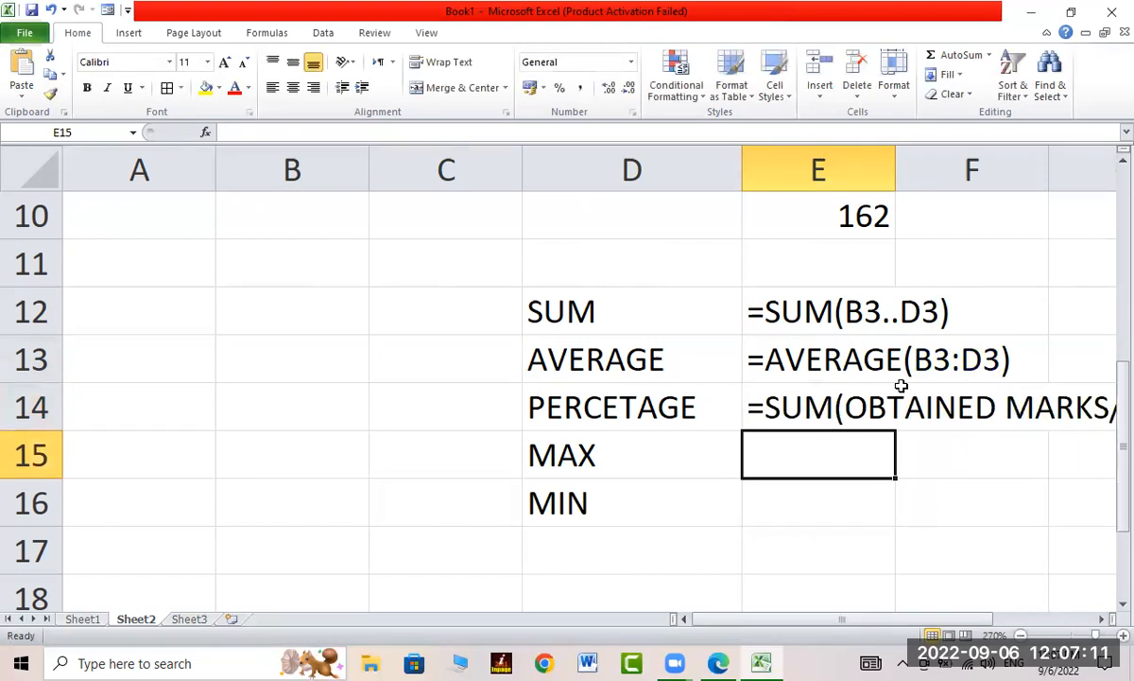
left_click(1096, 619)
left_click(1096, 618)
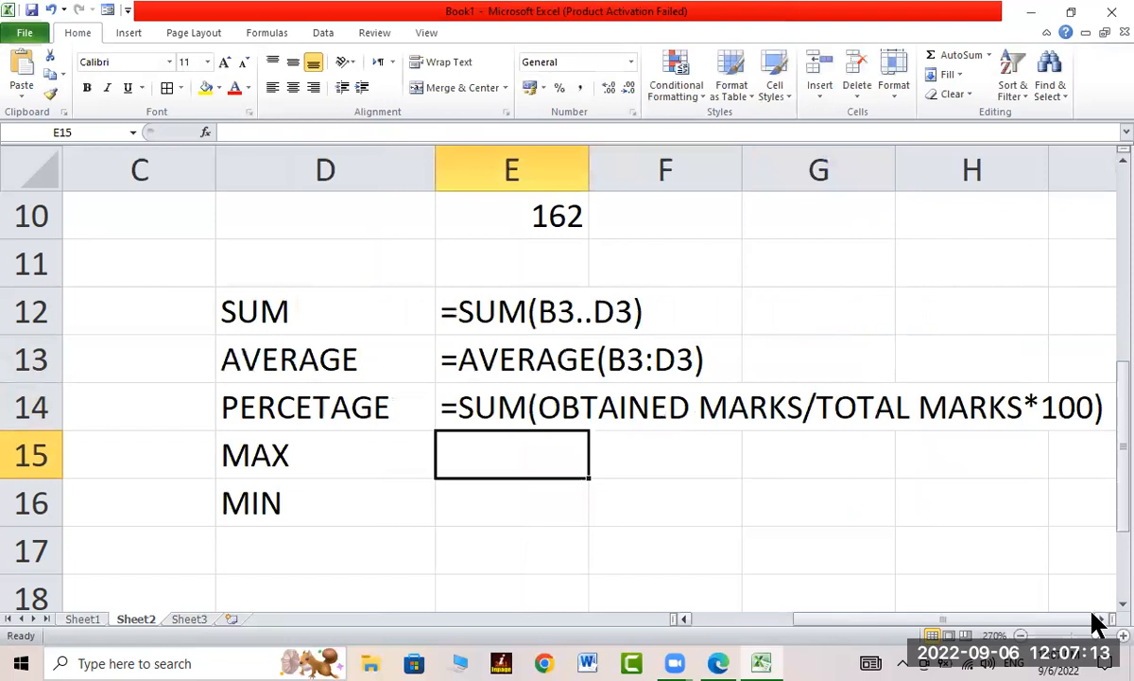
left_click(1097, 619)
left_click(168, 406)
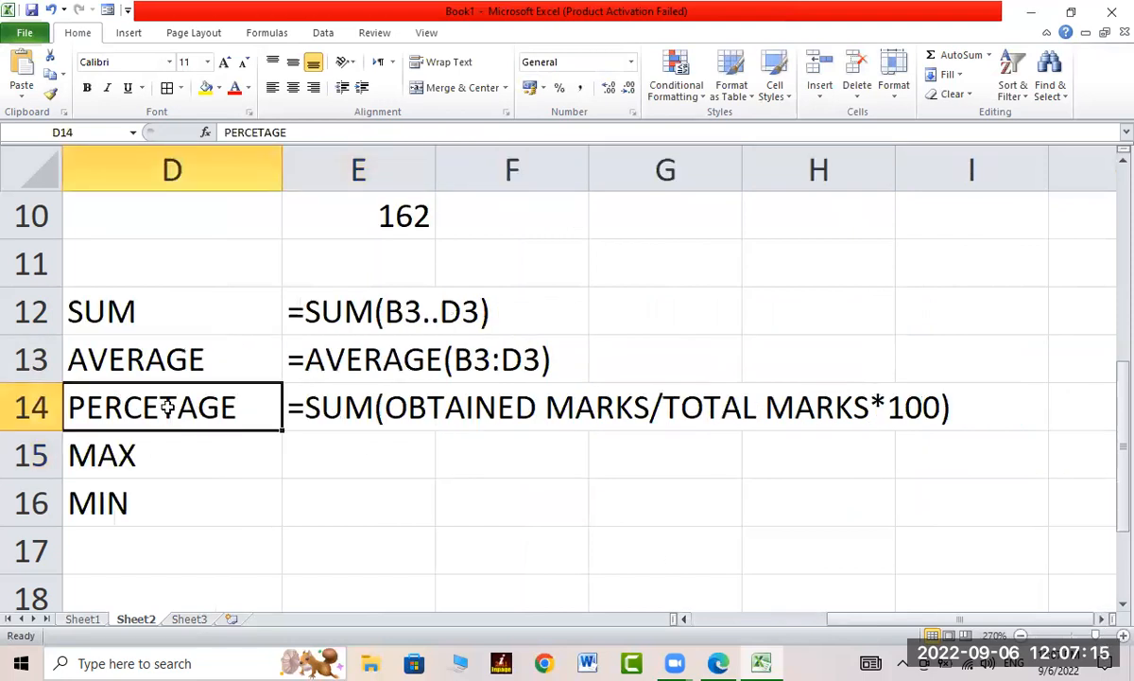
left_click(305, 387)
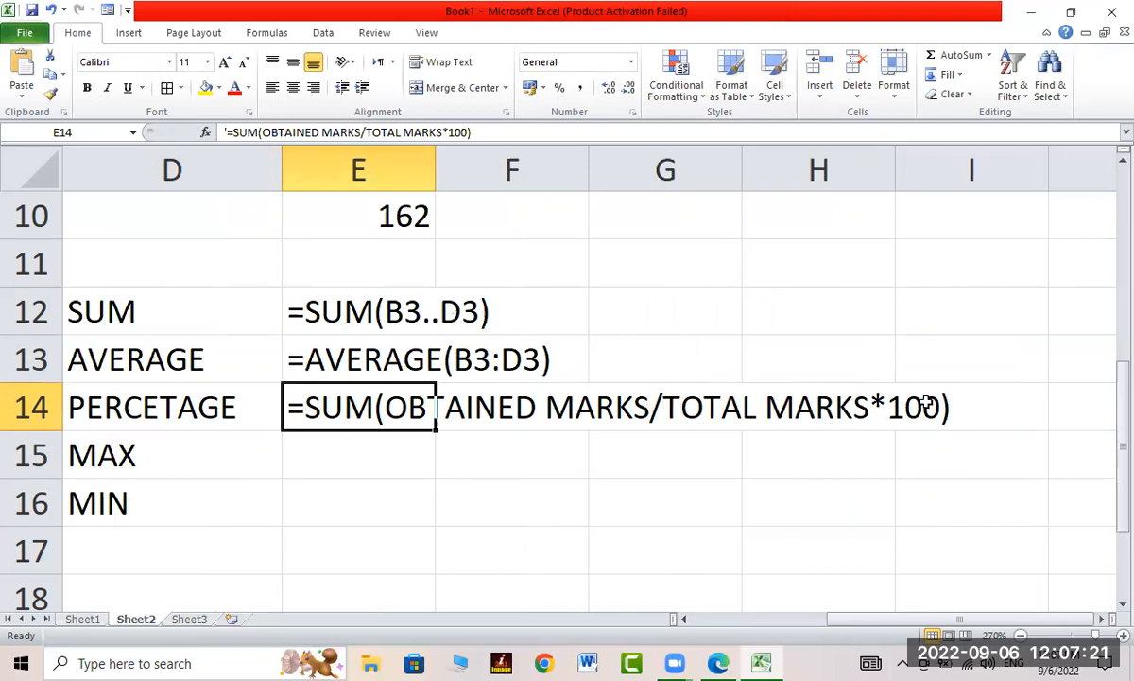
left_click(319, 457)
type("=")
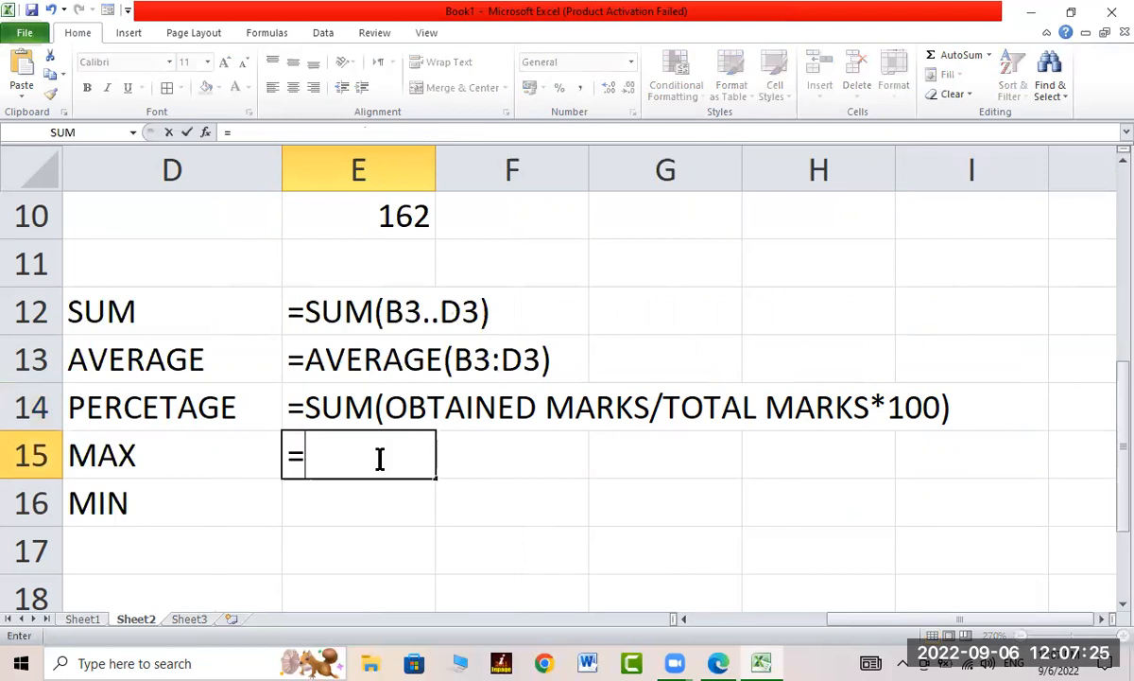
type("MAX(")
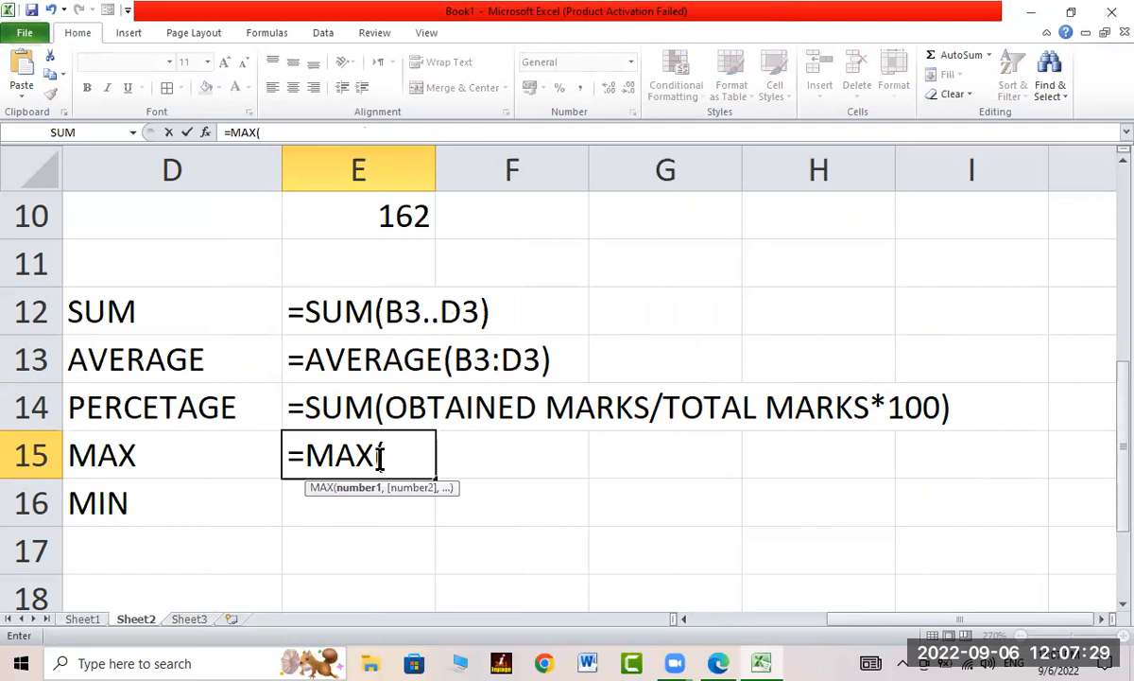
key("BackSpace")
key("BackSpace")
key("BackSpace")
key("BackSpace")
key("BackSpace")
Step: Enter =MAX(E3..E8) as displayed text in E15 with a leading apostrophe, taking the range from the TOTAL column
type("'")
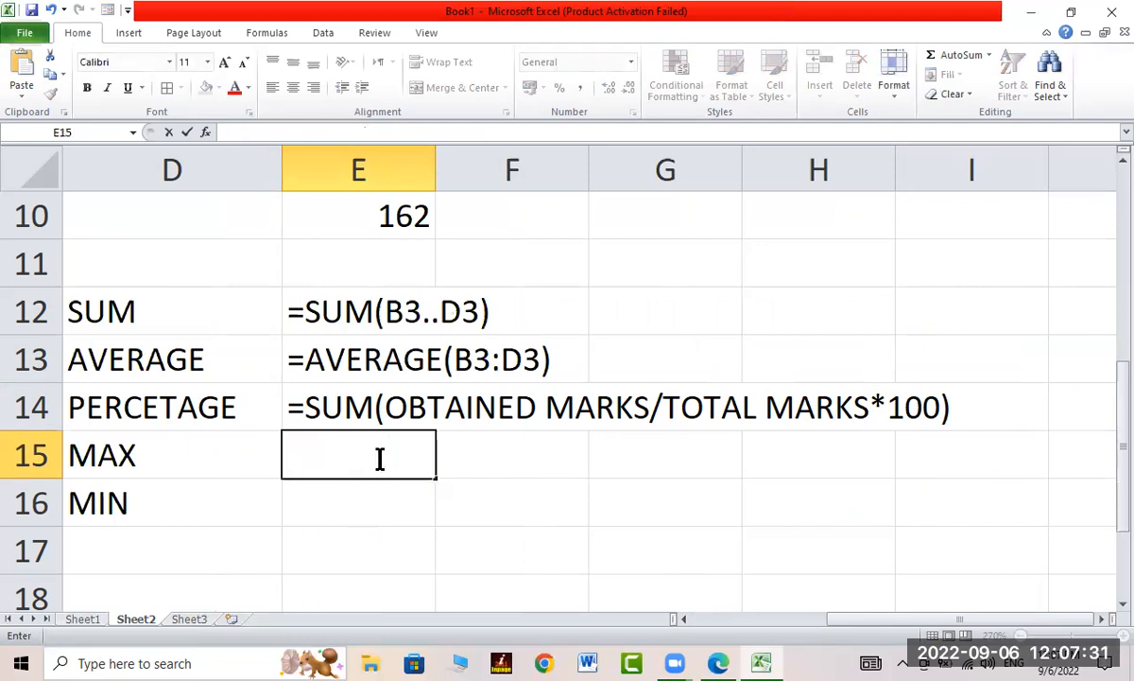
type("=MAX(")
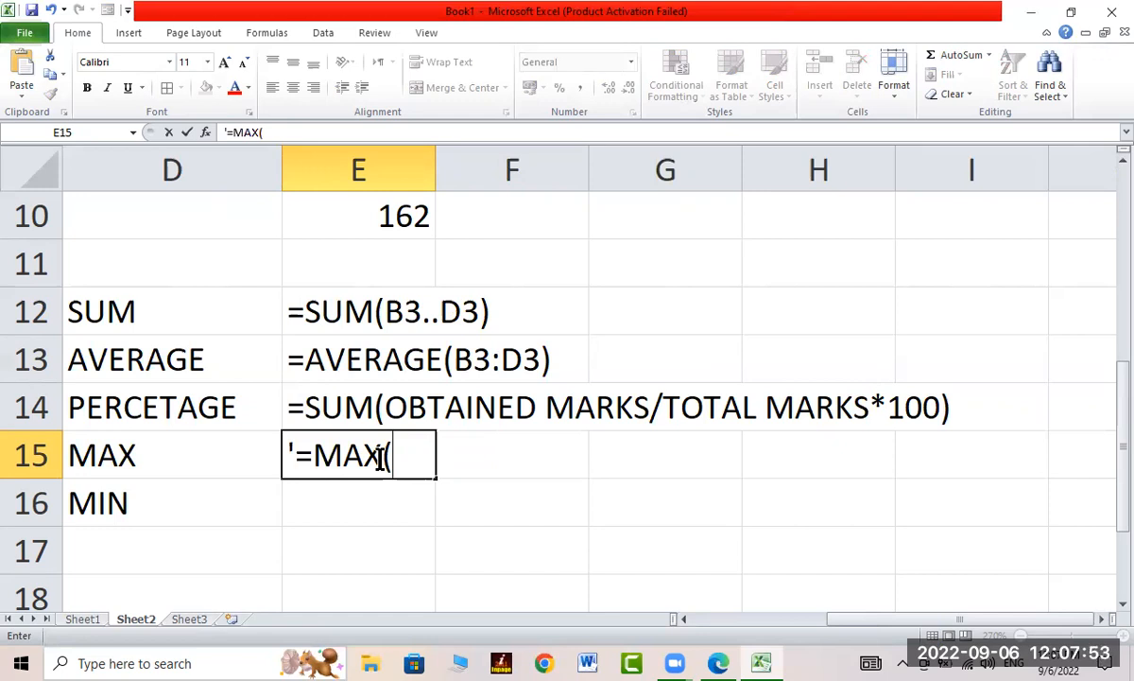
scroll(380, 444, "up", 3)
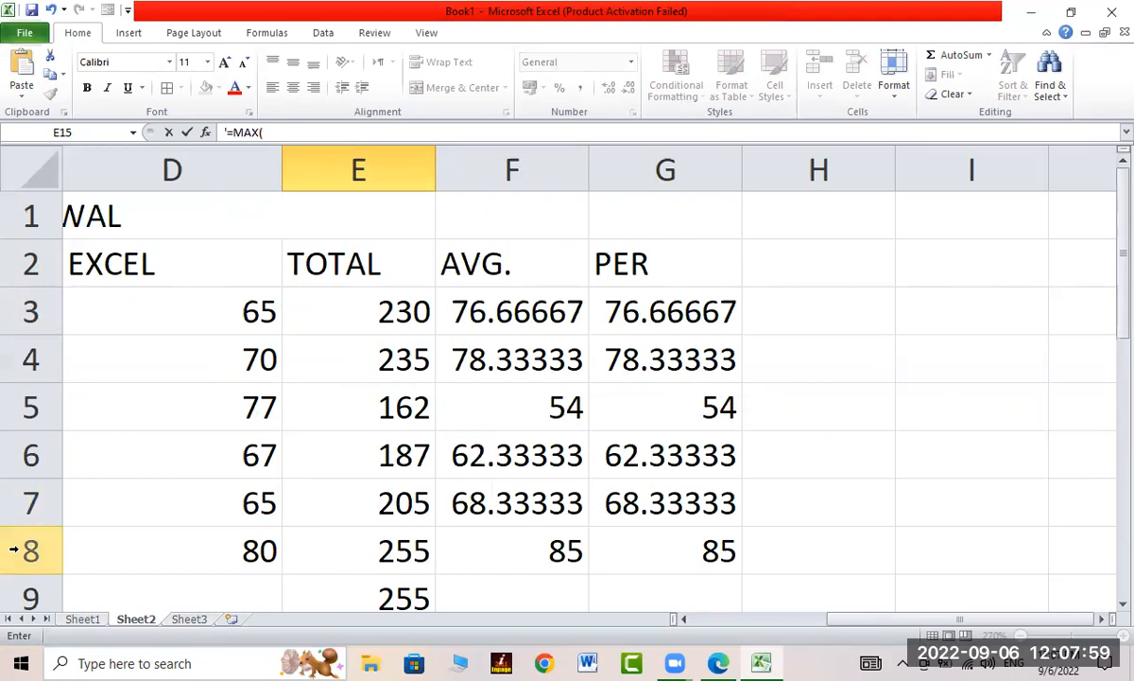
scroll(159, 516, "down", 4)
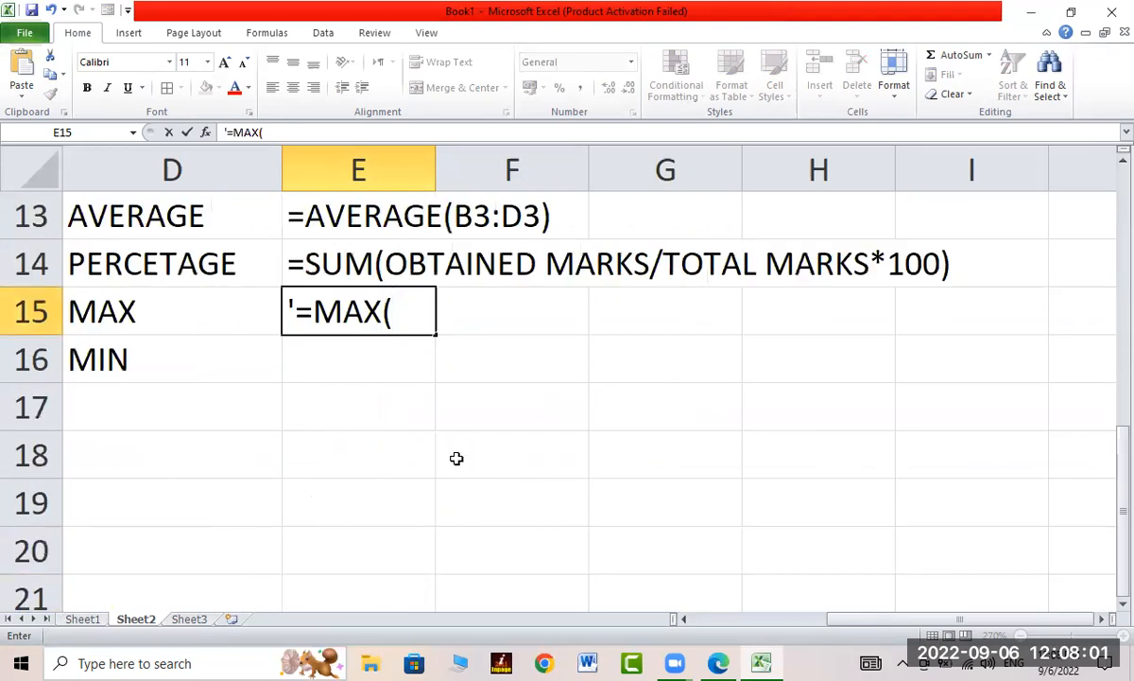
type("E3.")
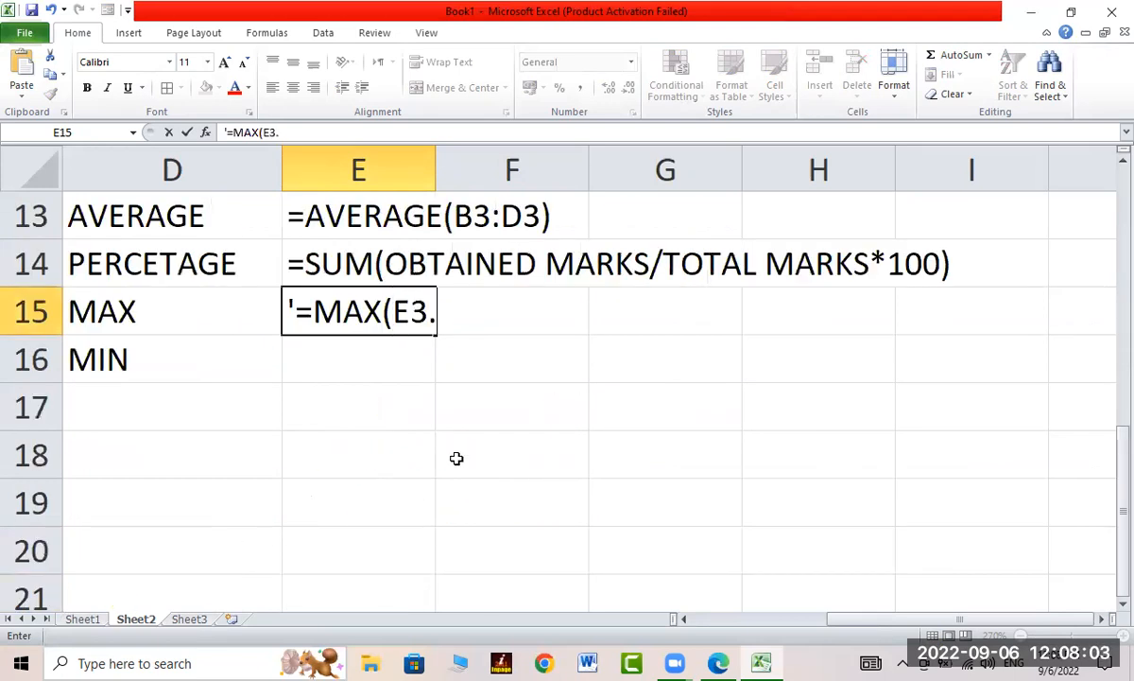
type(".E8)")
key("Return")
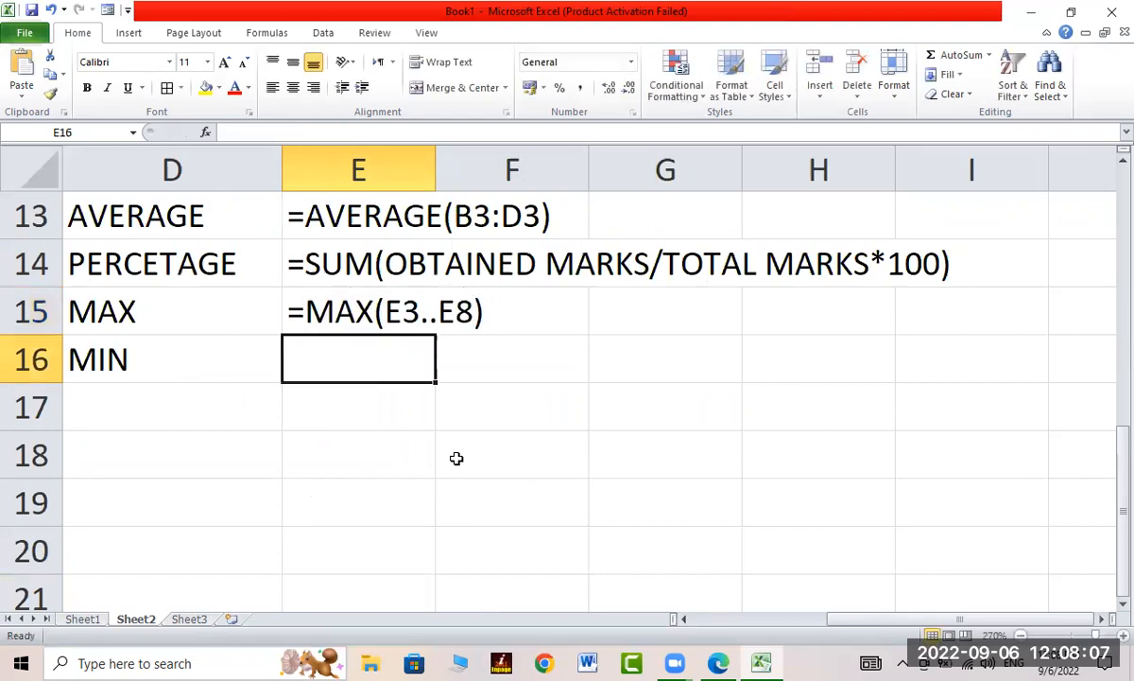
Step: Enter =MIN(E3..E8) as displayed text in E16 with a leading apostrophe, beside the MIN label
type("'")
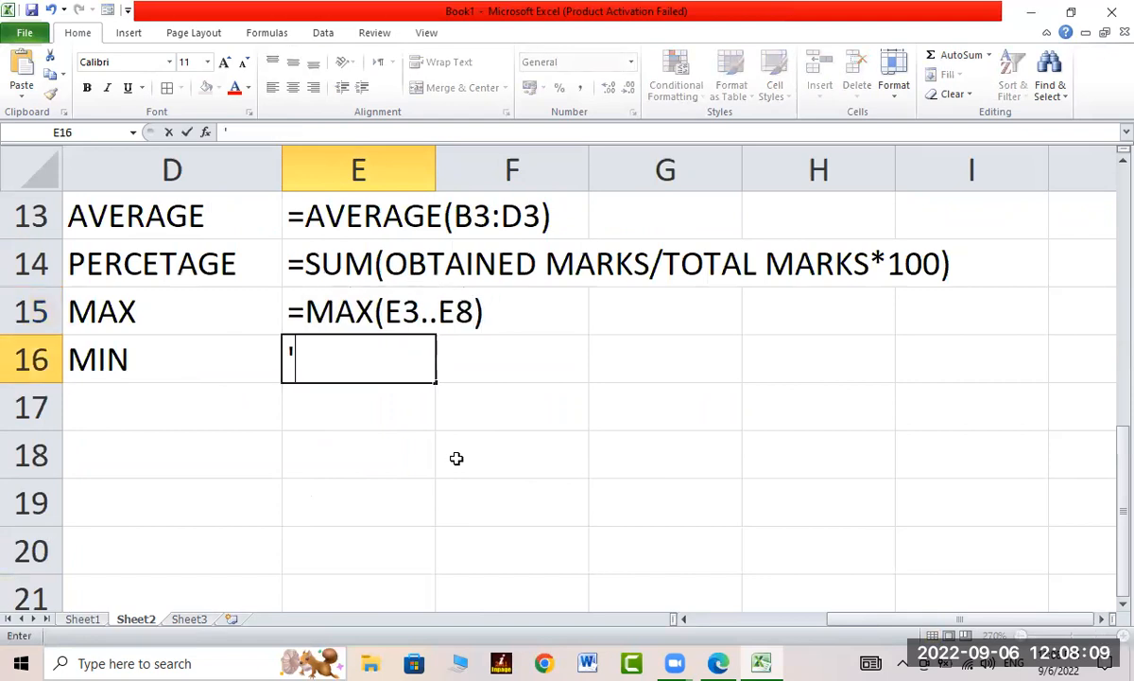
type("=MI")
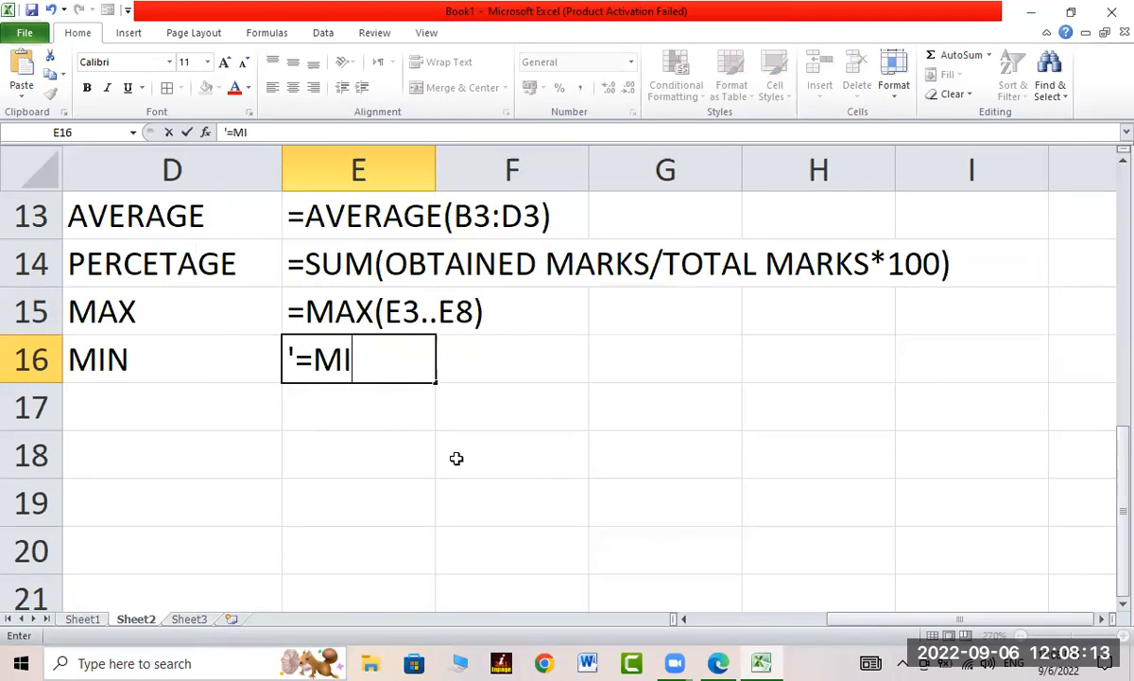
type("N(E3..")
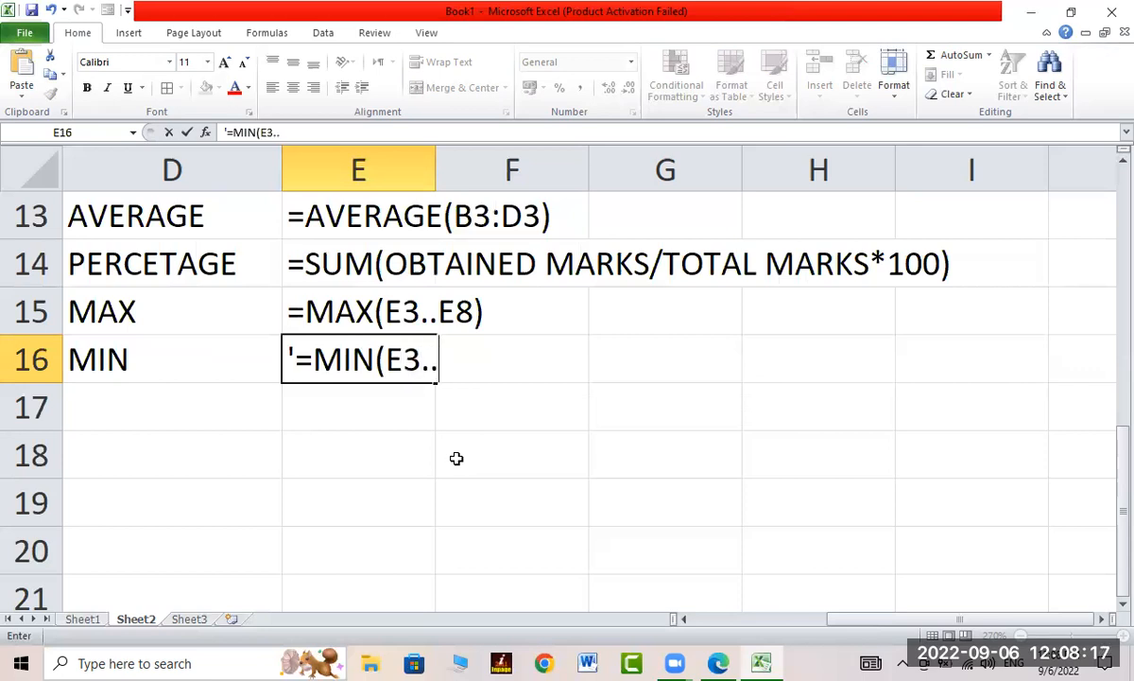
type("E8)")
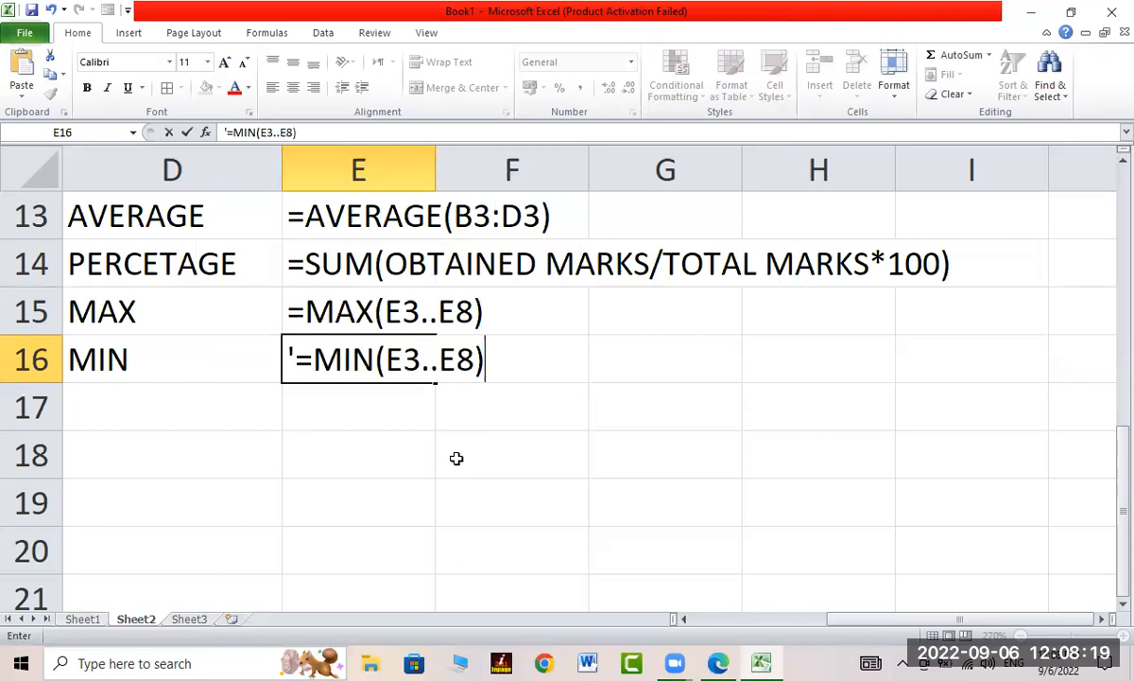
key("Return")
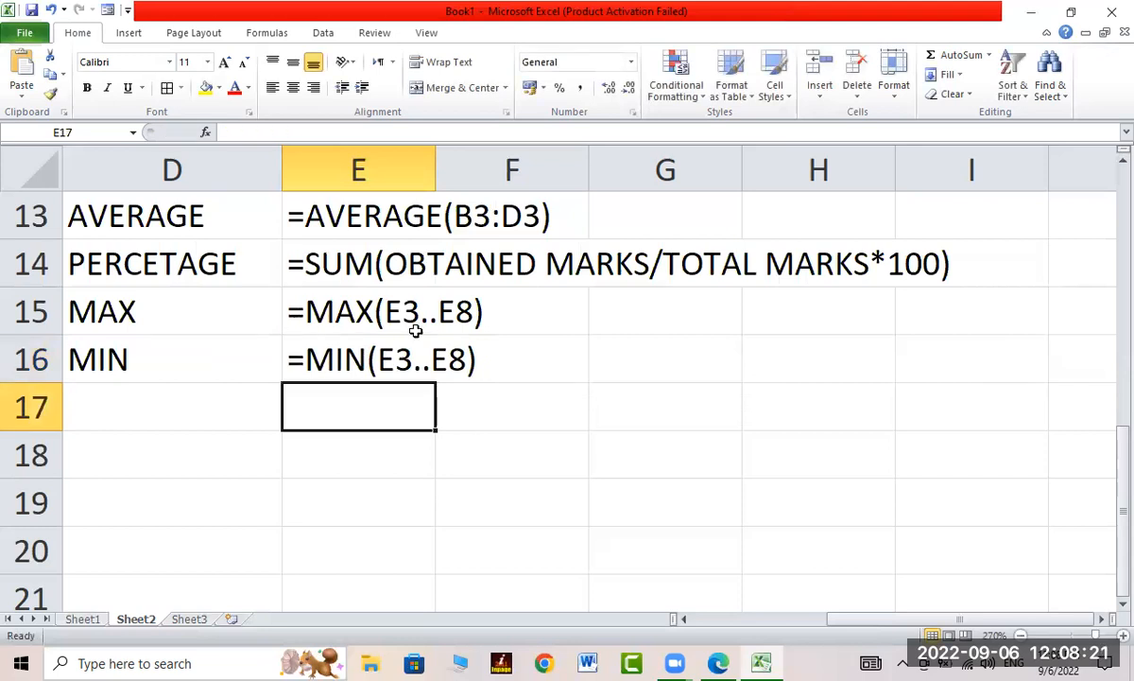
Step: Change the font colour of the AVERAGE formula text in E13 and the MAX formula text in E15 to red
scroll(388, 348, "up", 1)
left_click(422, 457)
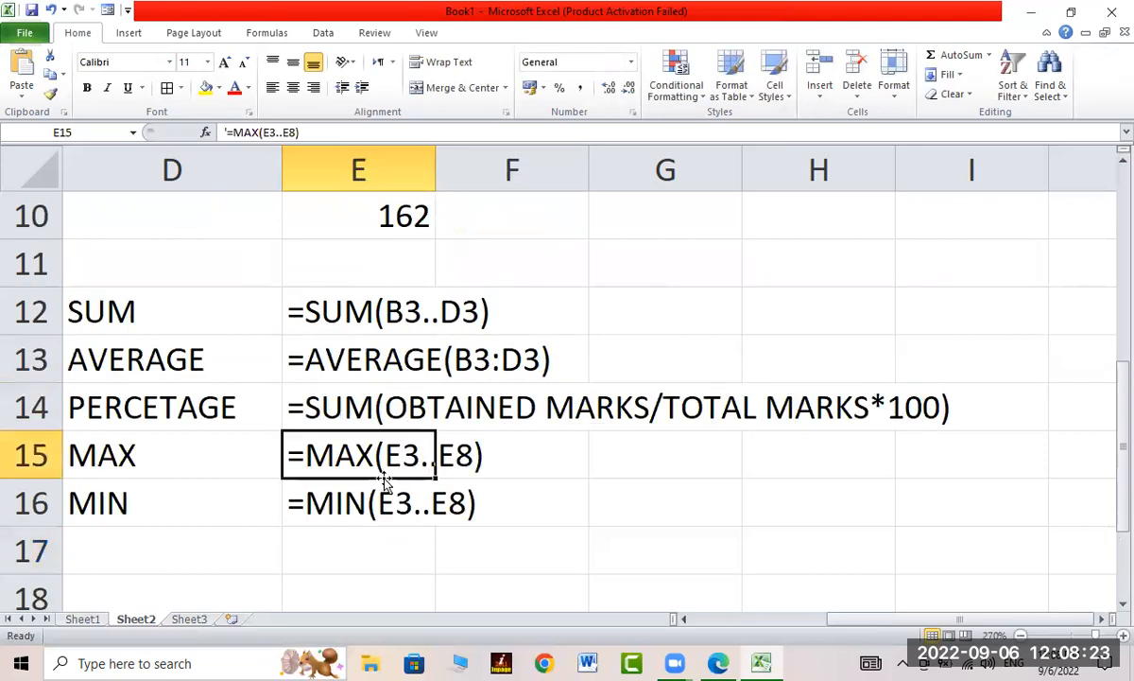
left_click(388, 348)
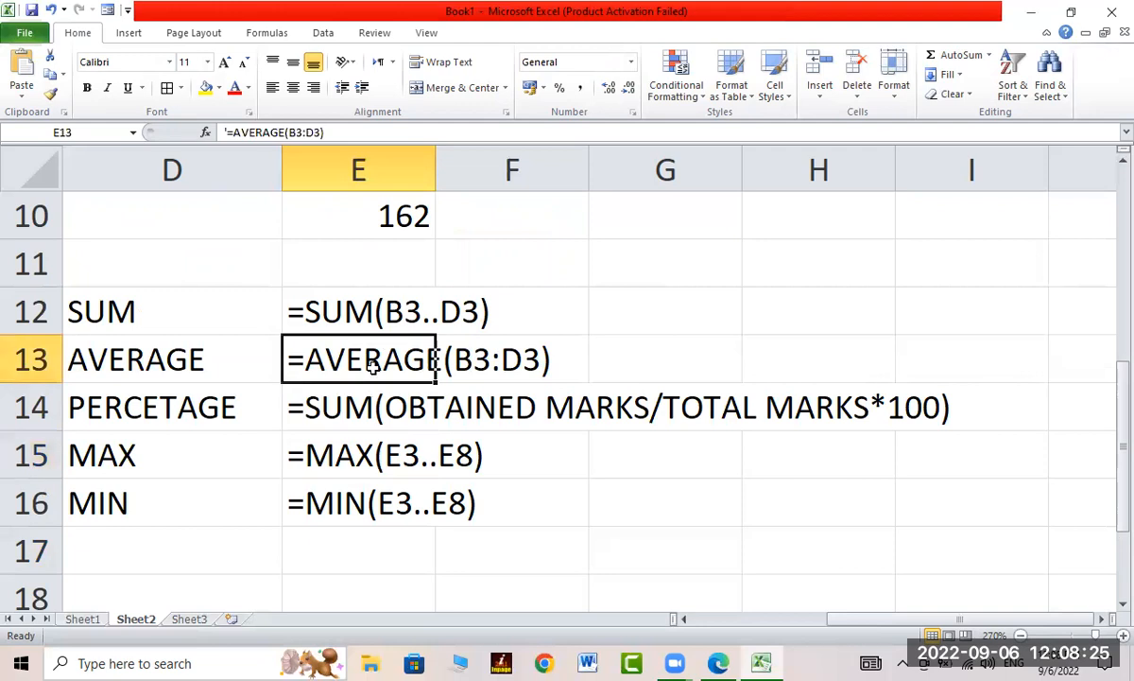
left_click(233, 86)
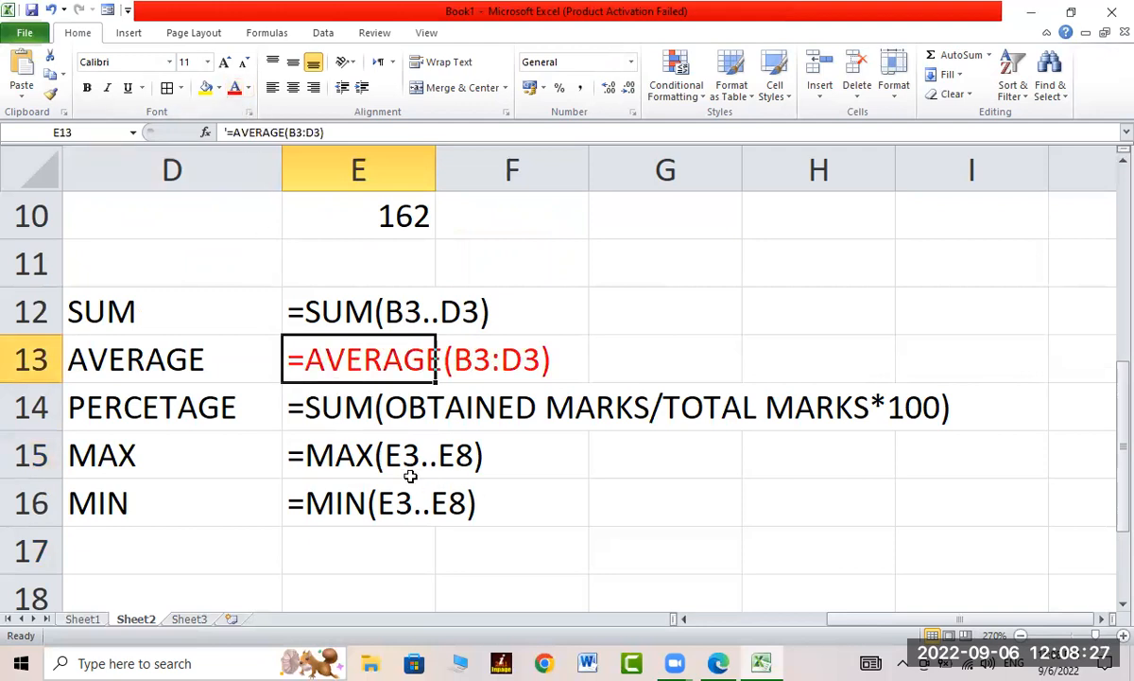
left_click(386, 448)
left_click(233, 86)
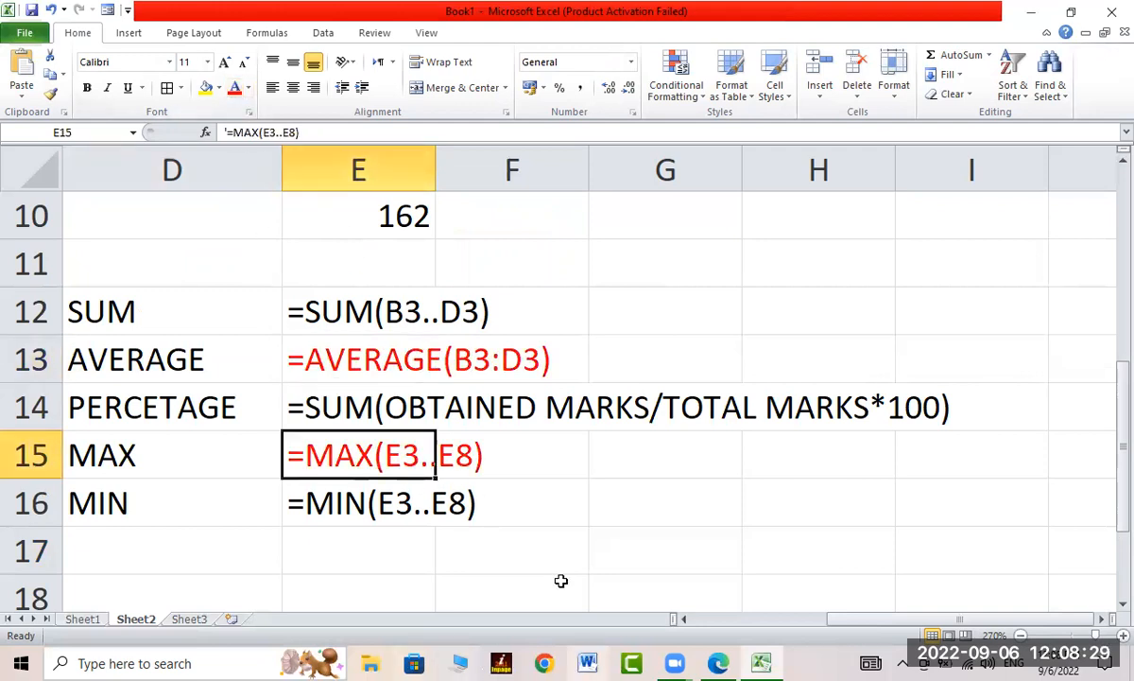
left_click(478, 533)
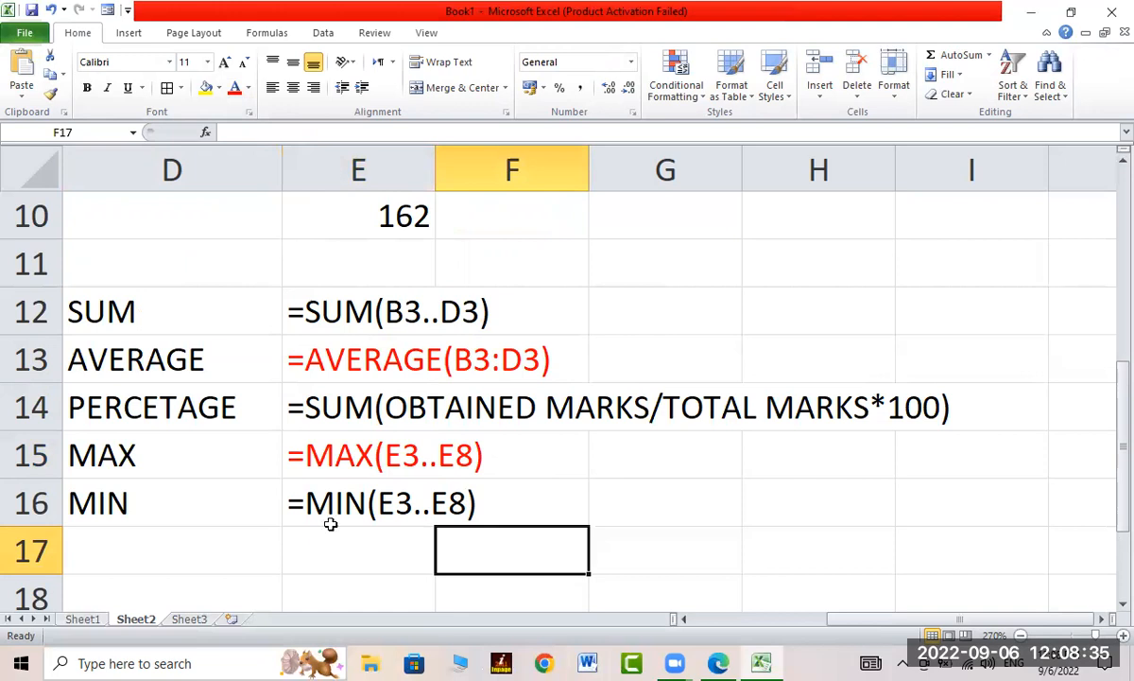
left_click(296, 511)
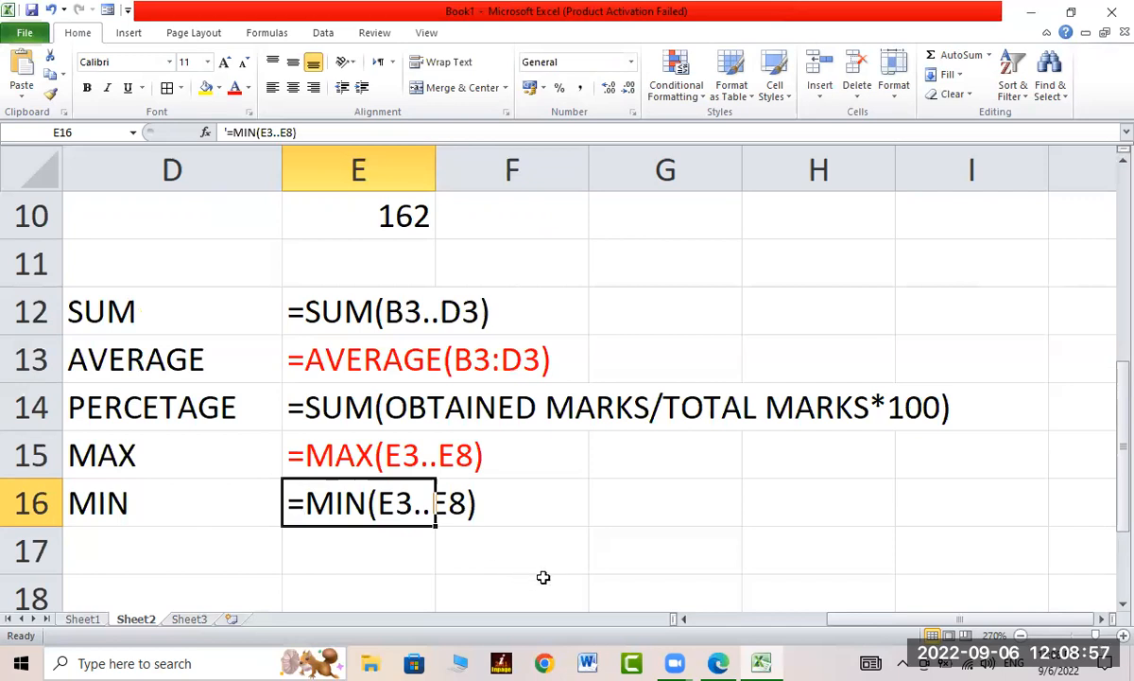
left_click(594, 557)
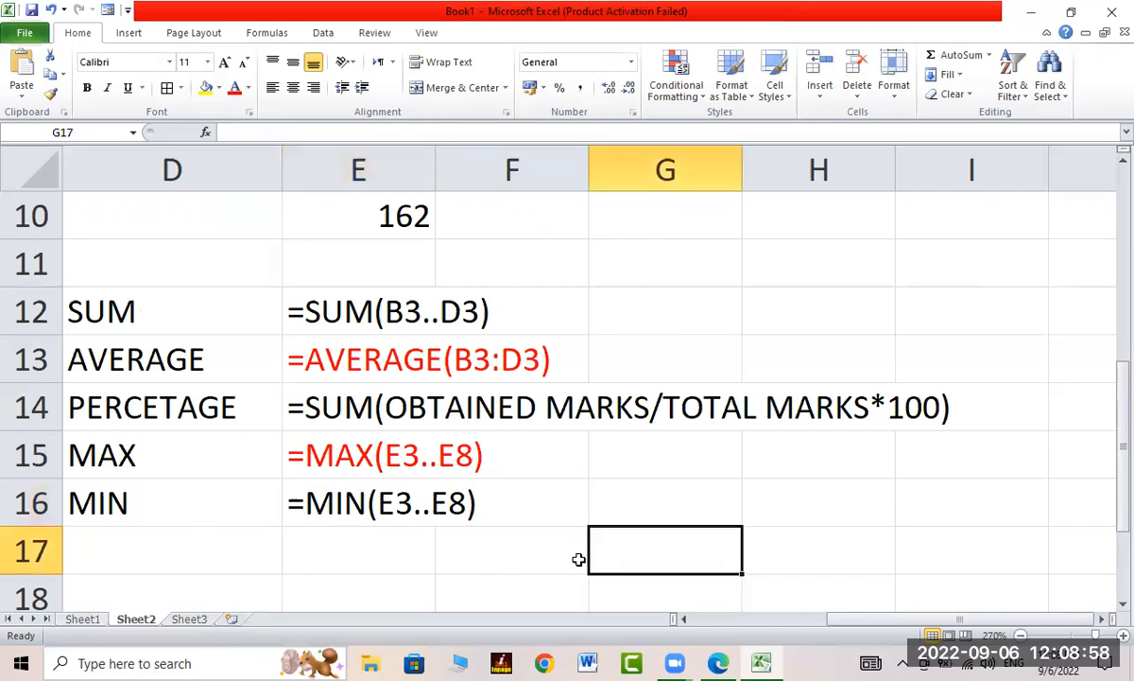
left_click(687, 614)
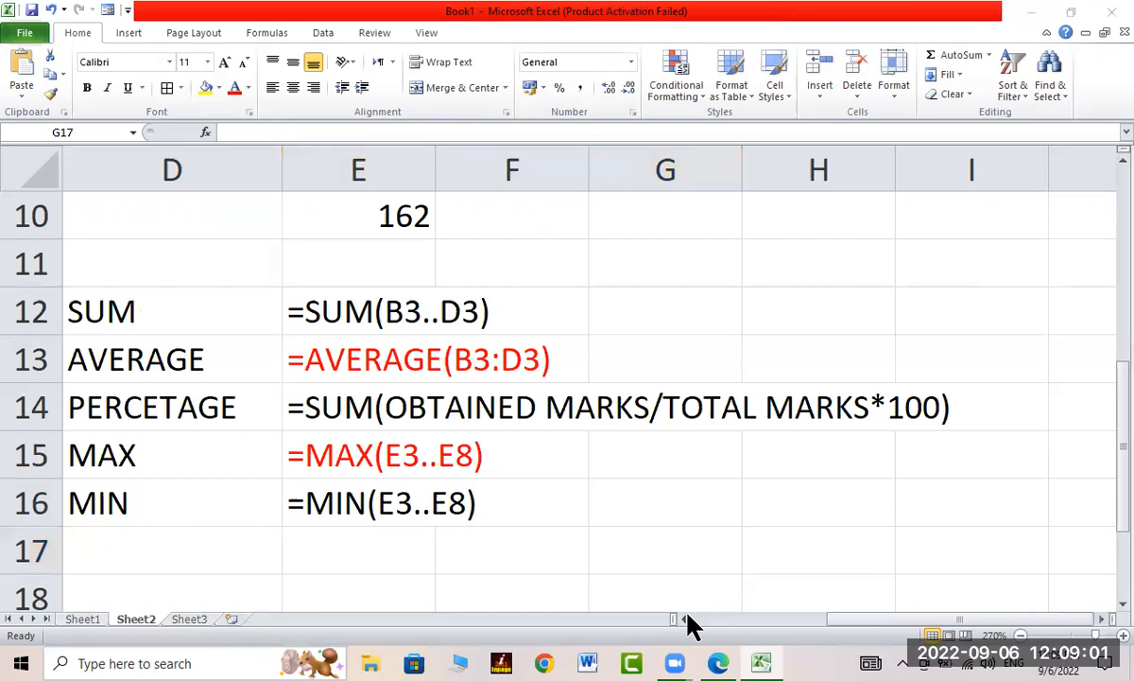